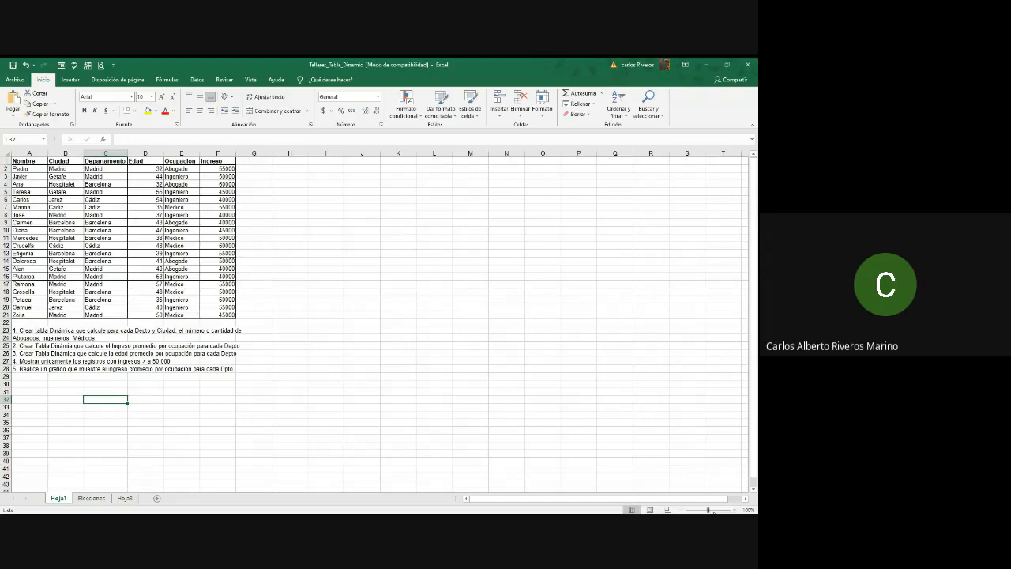
Insert a pivot table on a new worksheet from the data range A1:F21 in Hoja1.
left_click_drag(709, 511, 713, 511)
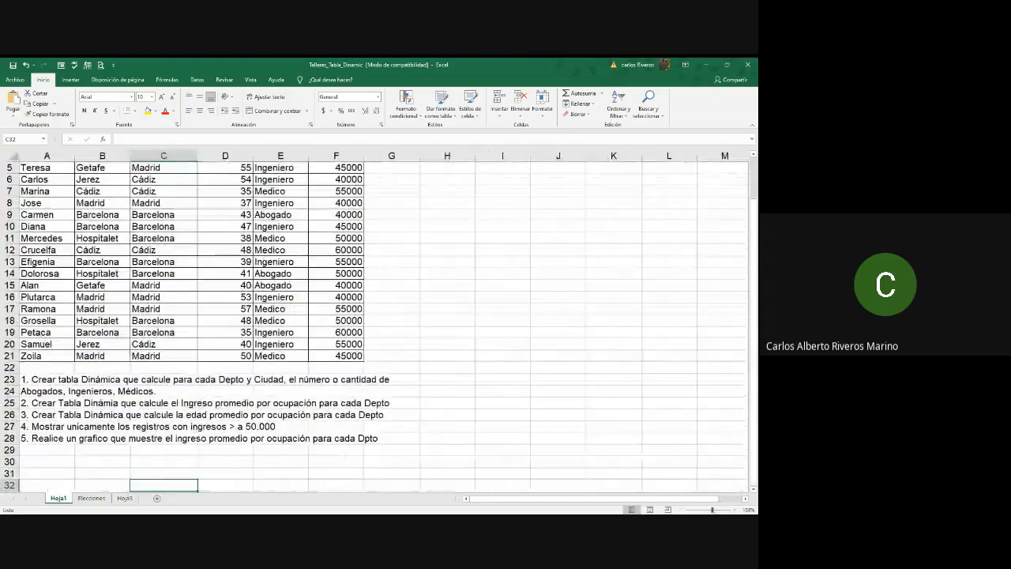
scroll(433, 426, "up", 2)
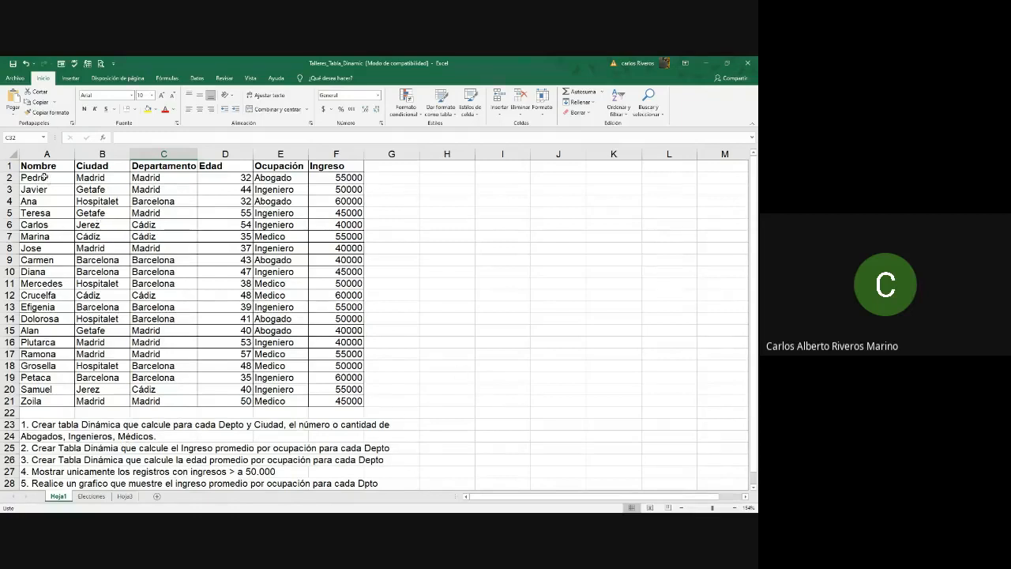
left_click_drag(42, 164, 324, 401)
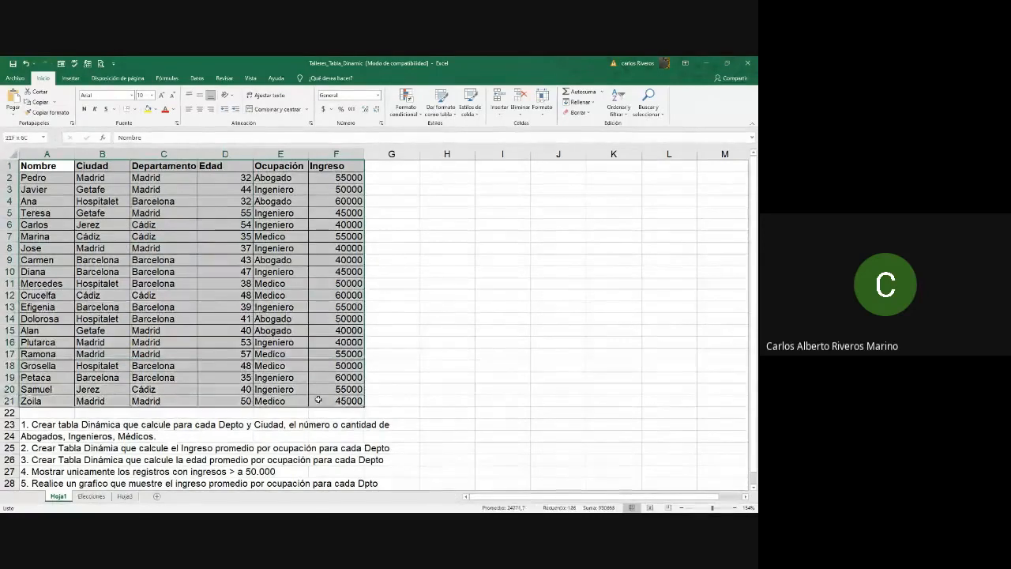
left_click(72, 79)
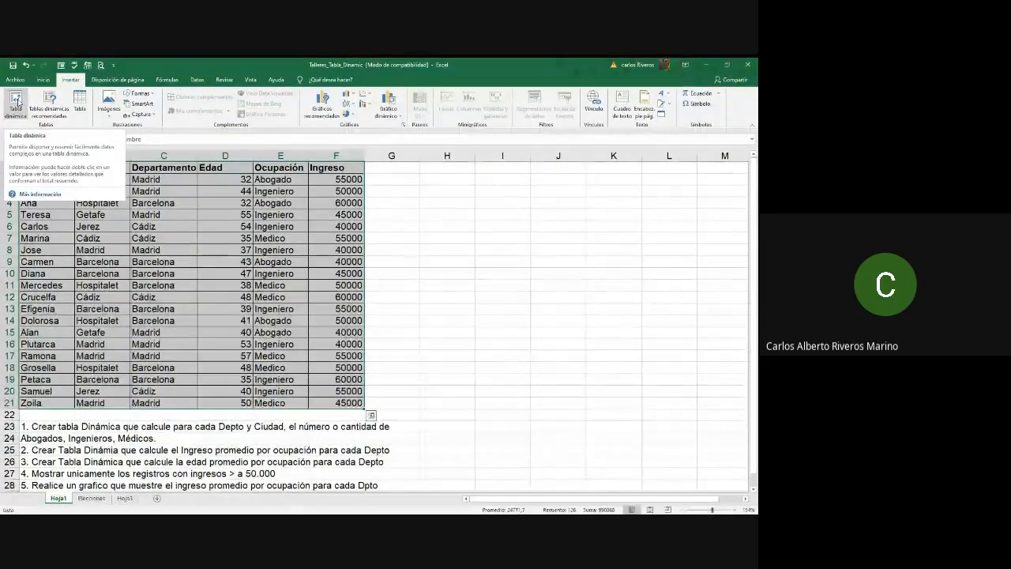
left_click(16, 100)
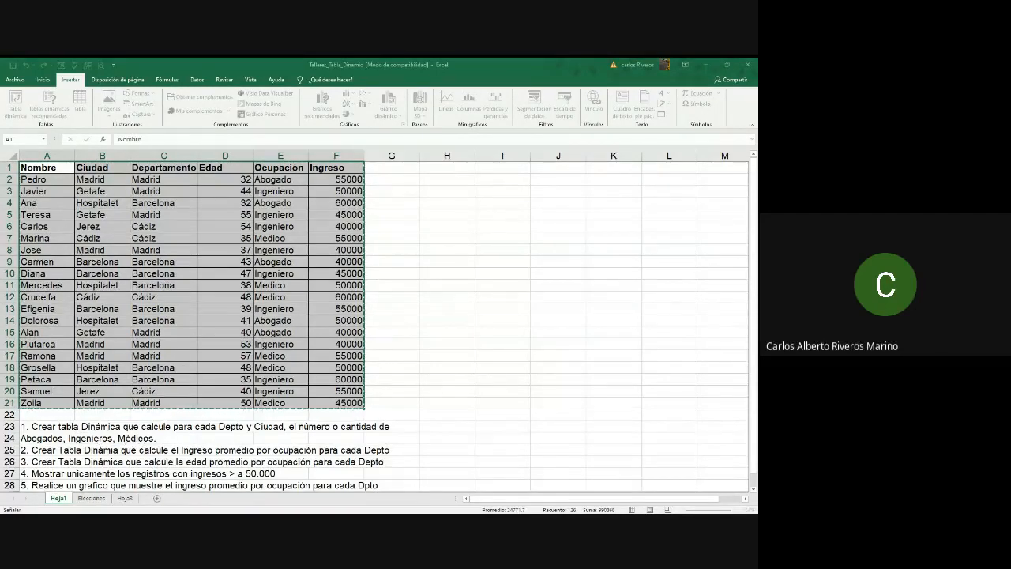
left_click(482, 326)
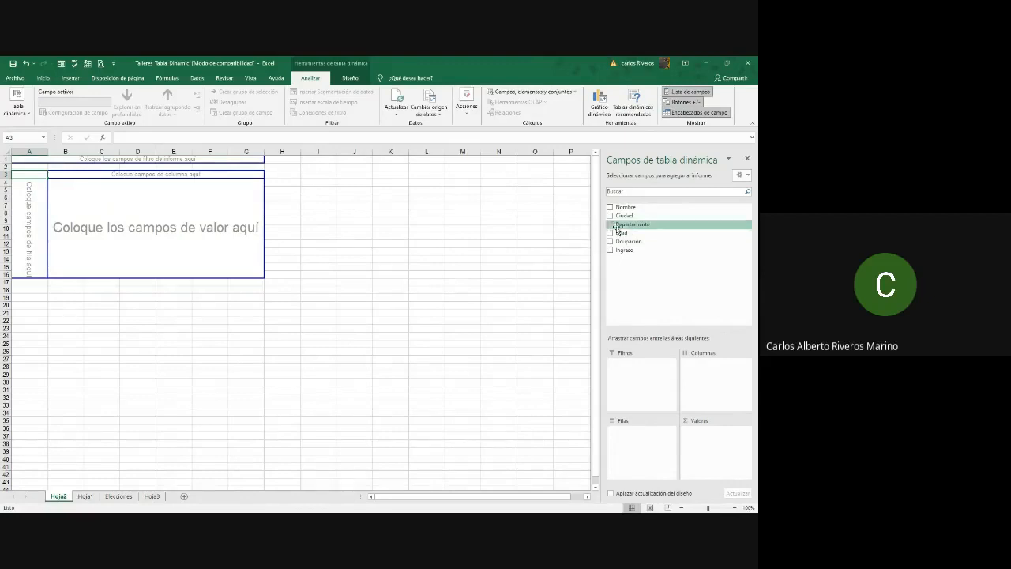
Lay out the pivot table with Departamento and Ciudad as rows, Ocupación as columns, and the count of Ocupación as values.
left_click_drag(618, 228, 653, 437)
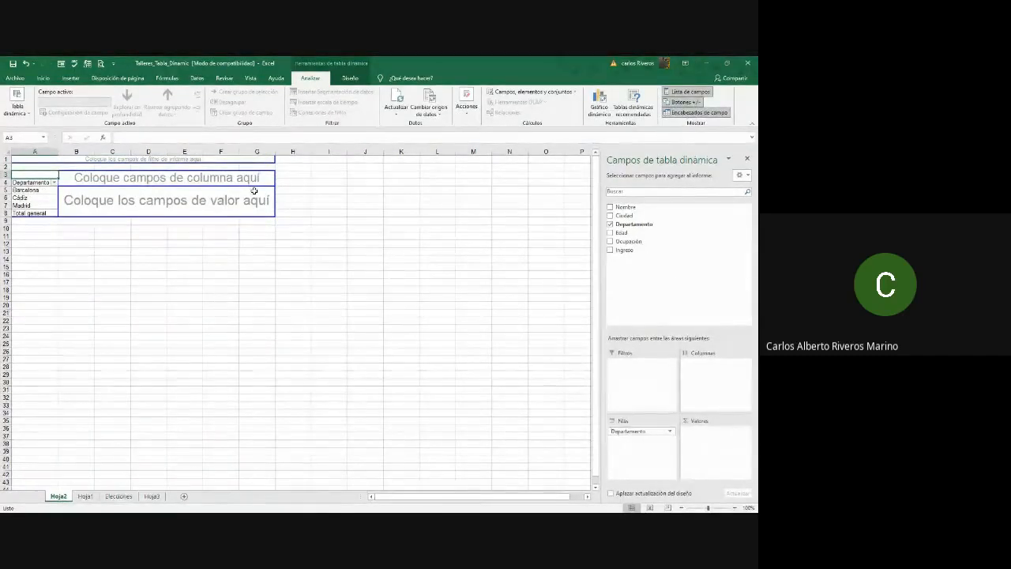
left_click_drag(625, 216, 640, 441)
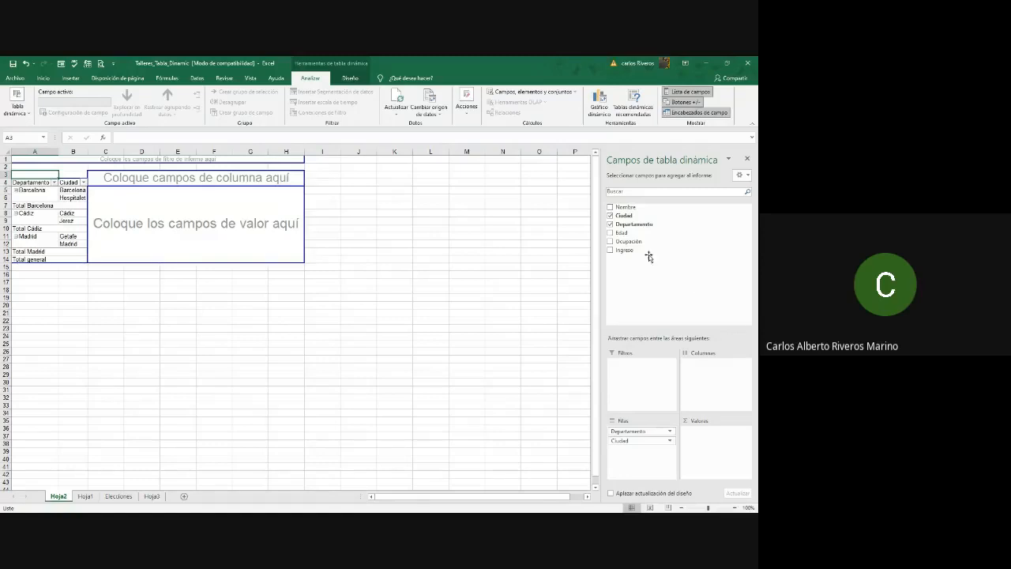
left_click_drag(639, 244, 715, 369)
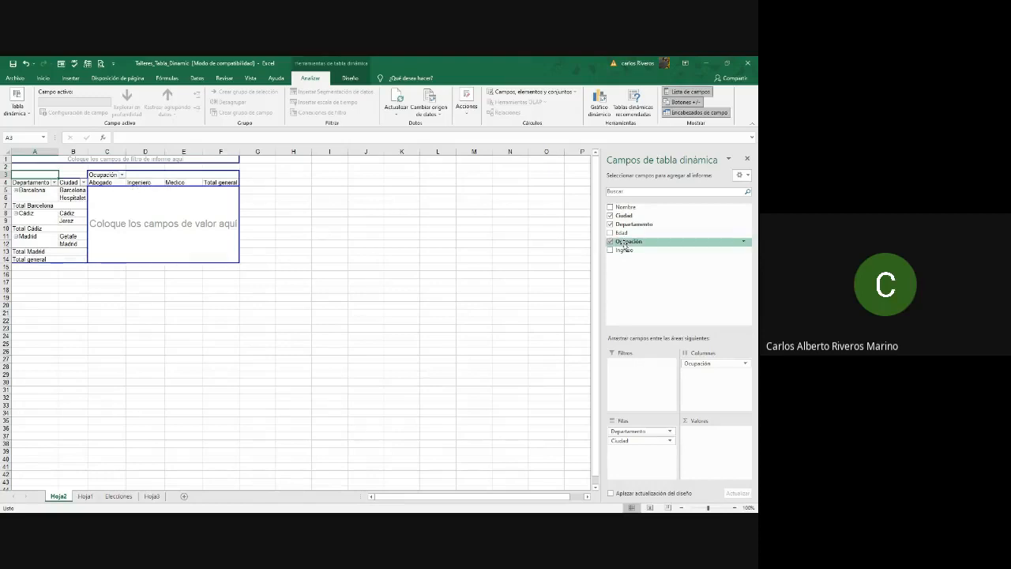
left_click_drag(625, 244, 713, 436)
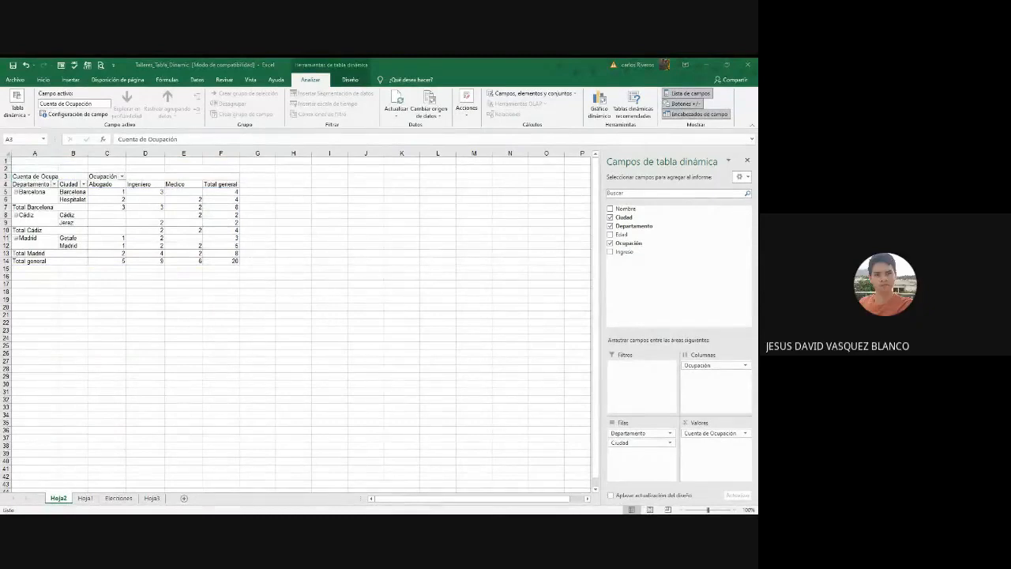
left_click(370, 479)
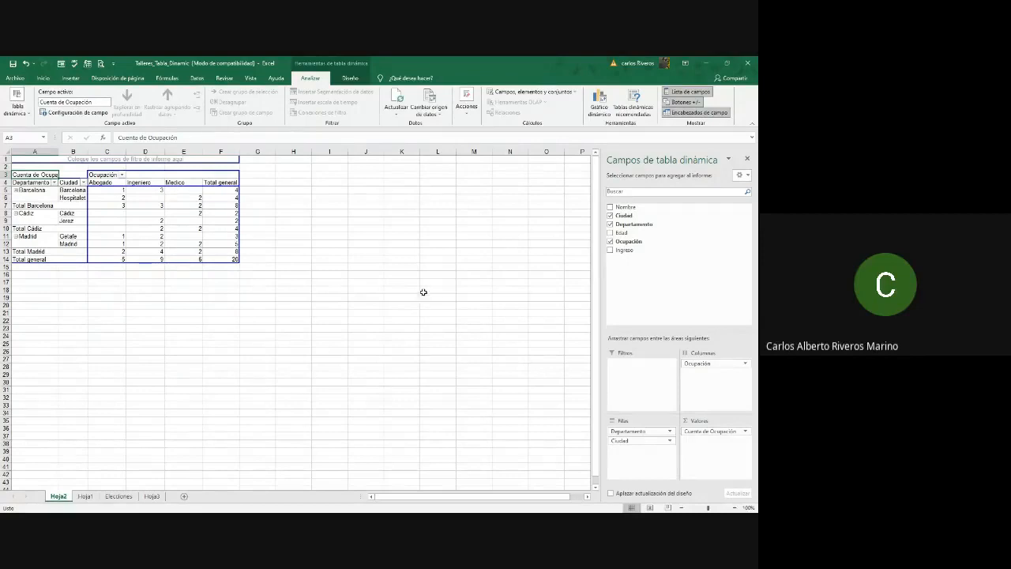
left_click(53, 431)
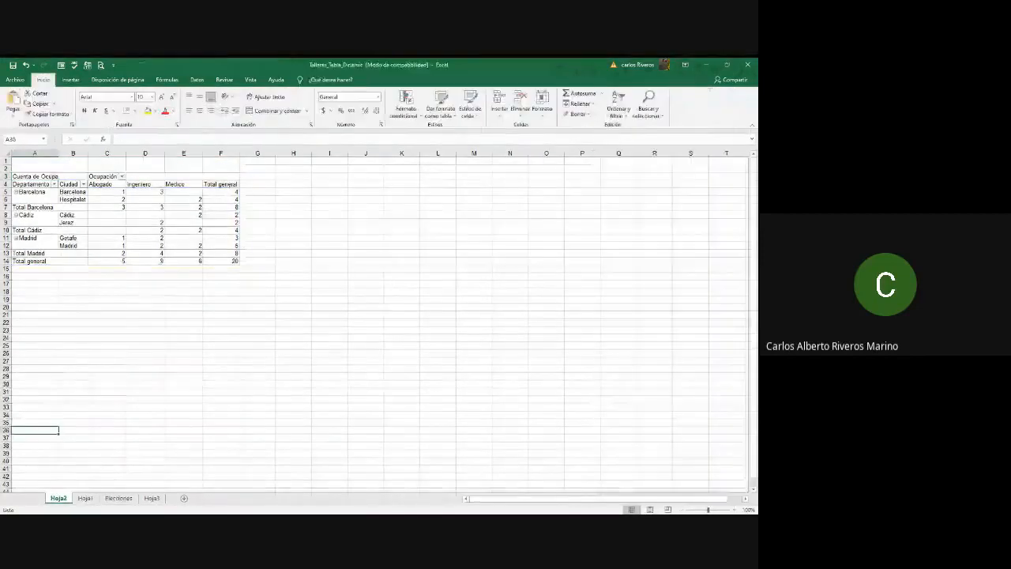
left_click(224, 399)
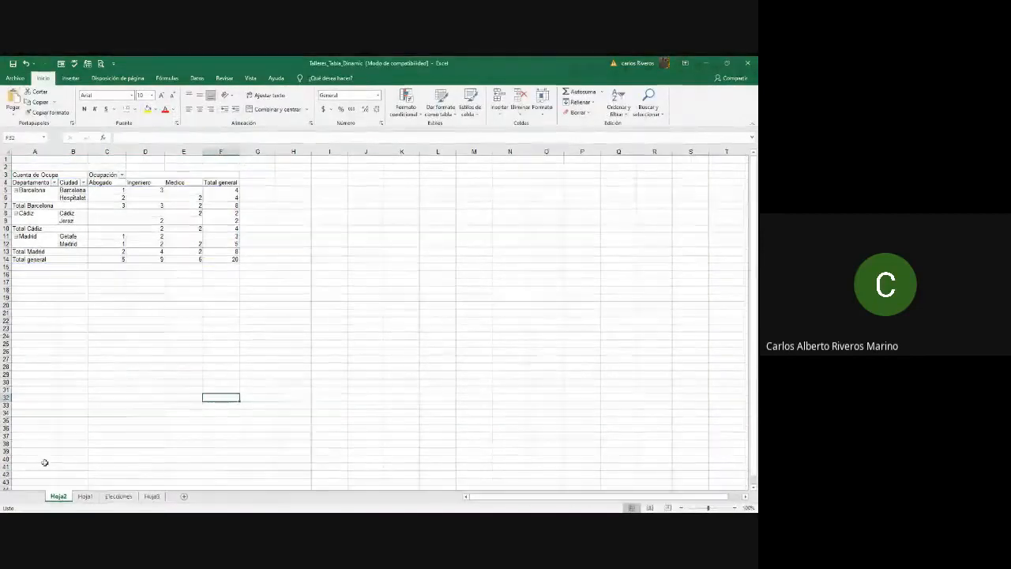
Return to Hoja1 and insert a second pivot table on another new worksheet from the same range A1:F21.
left_click(84, 497)
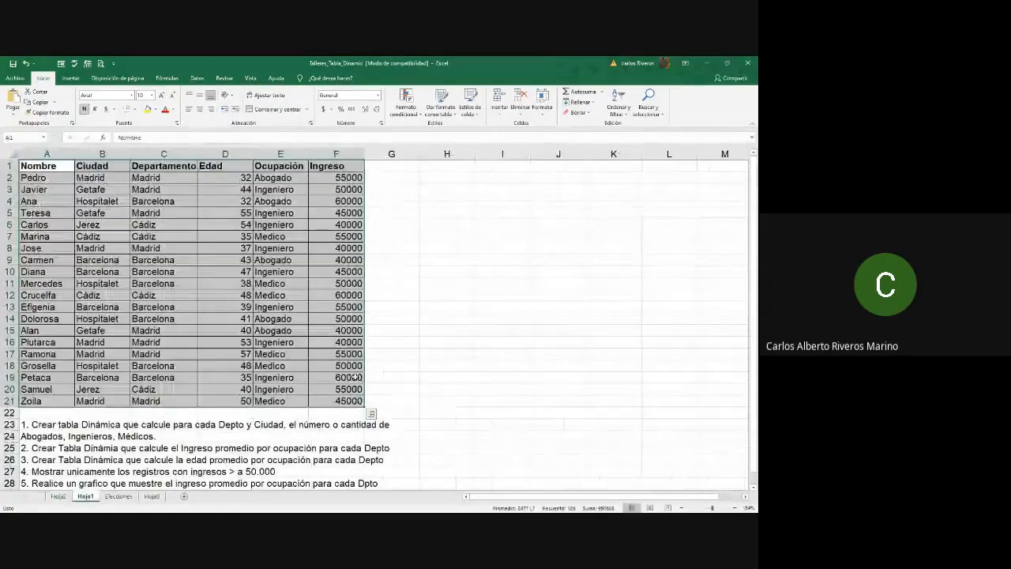
scroll(411, 338, "down", 2)
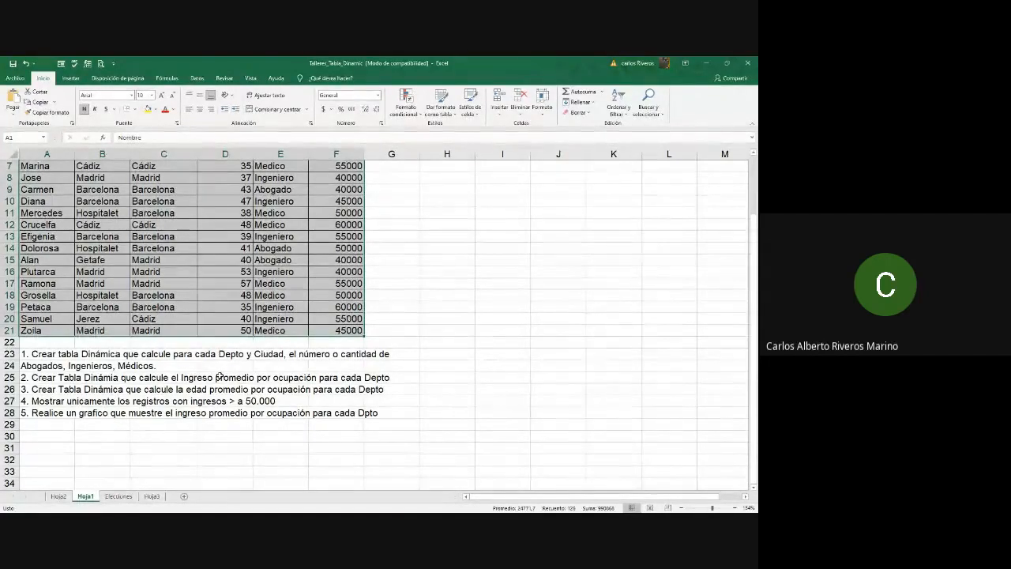
scroll(378, 341, "up", 2)
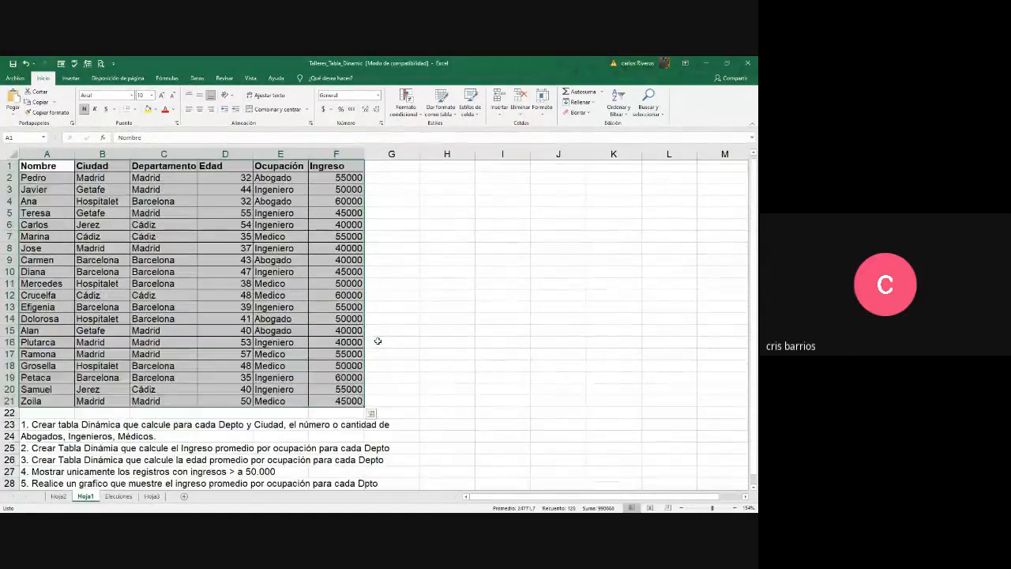
scroll(378, 340, "down", 3)
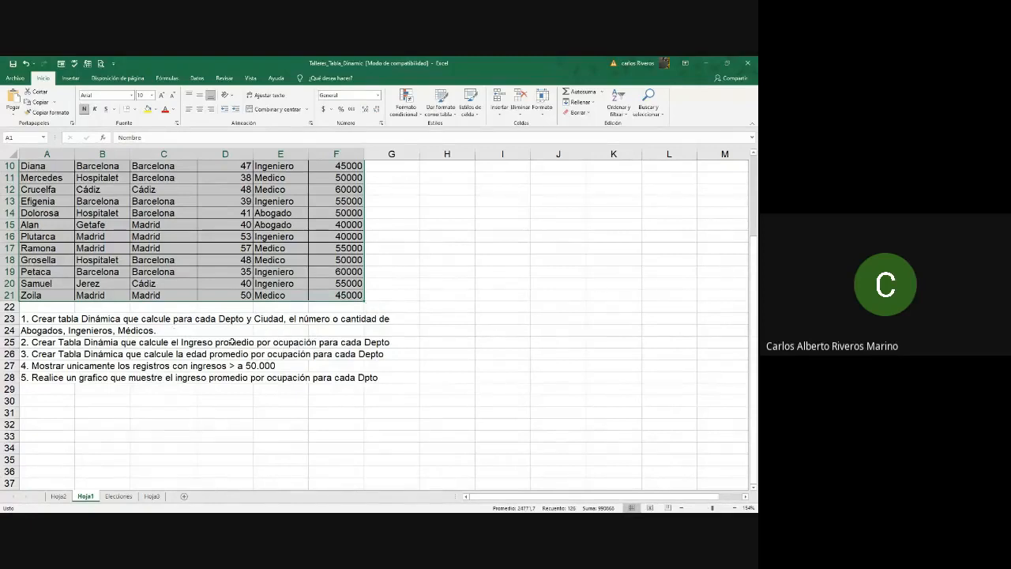
scroll(231, 342, "up", 3)
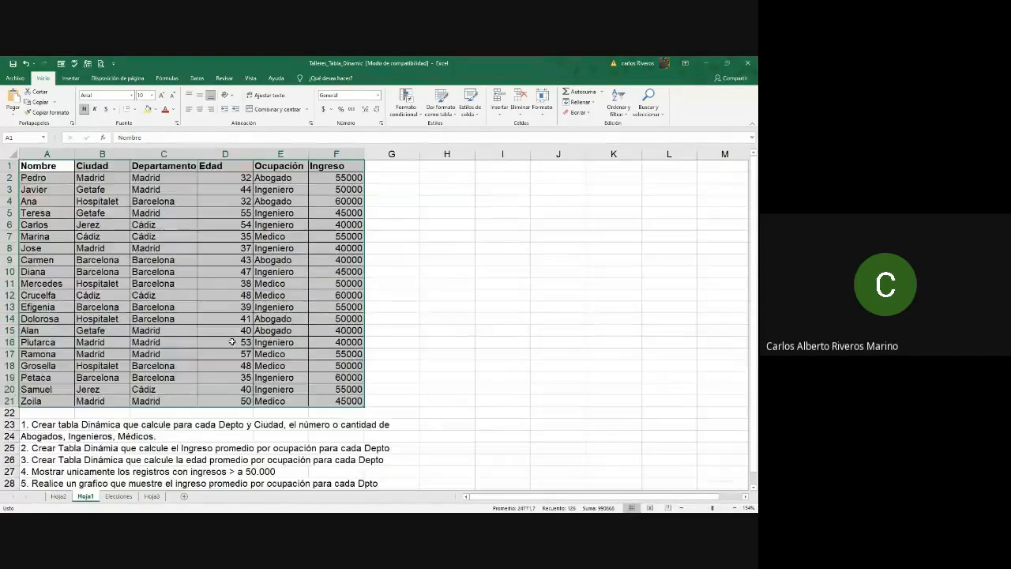
left_click_drag(47, 167, 334, 403)
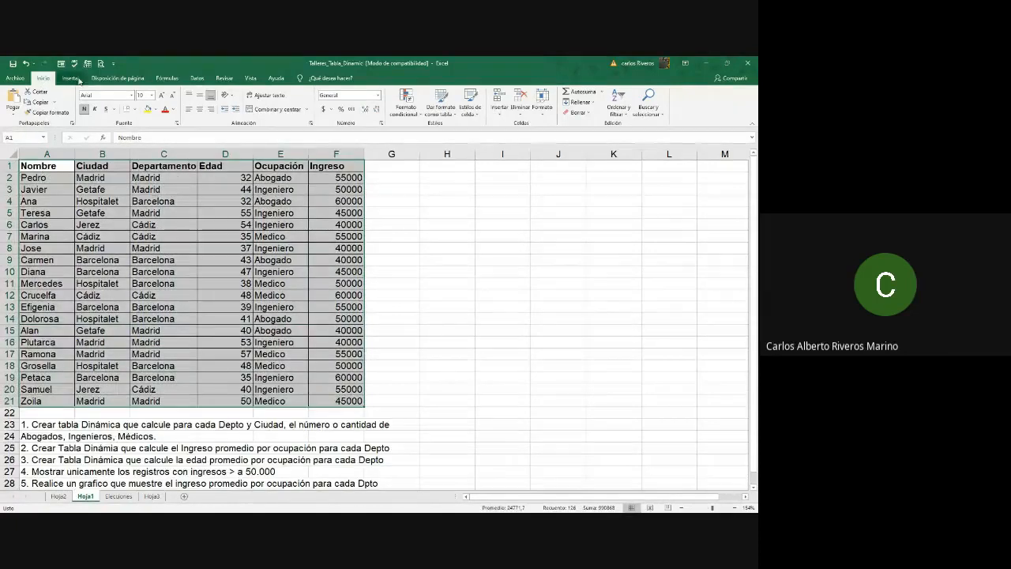
left_click(70, 78)
left_click(15, 99)
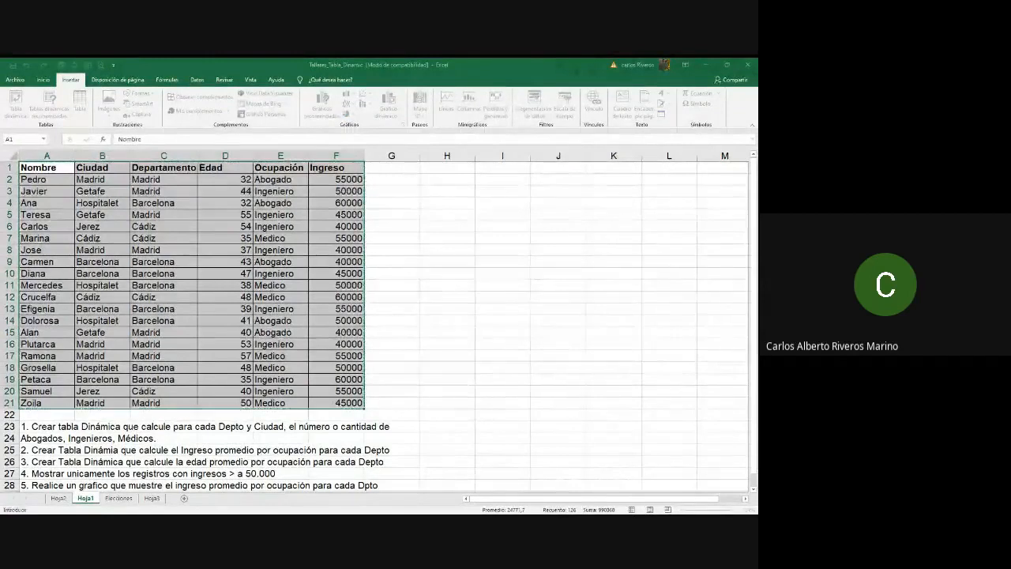
left_click(479, 328)
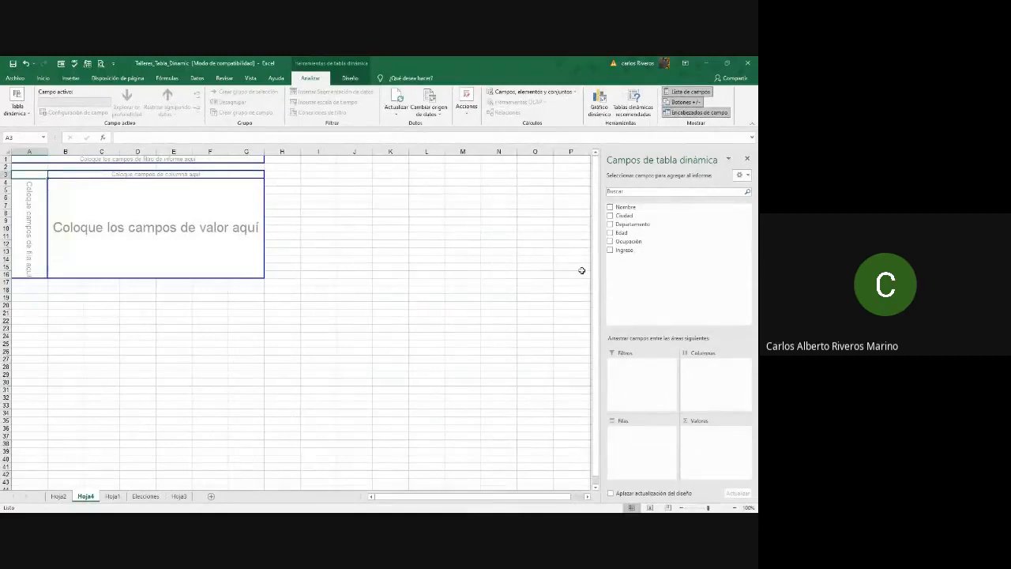
left_click_drag(635, 226, 646, 442)
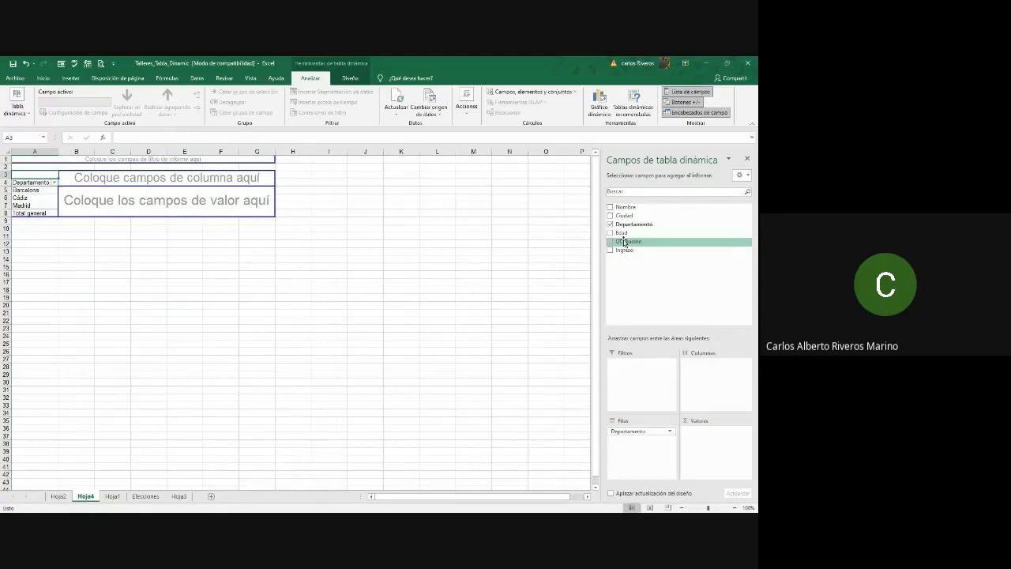
left_click_drag(624, 242, 639, 447)
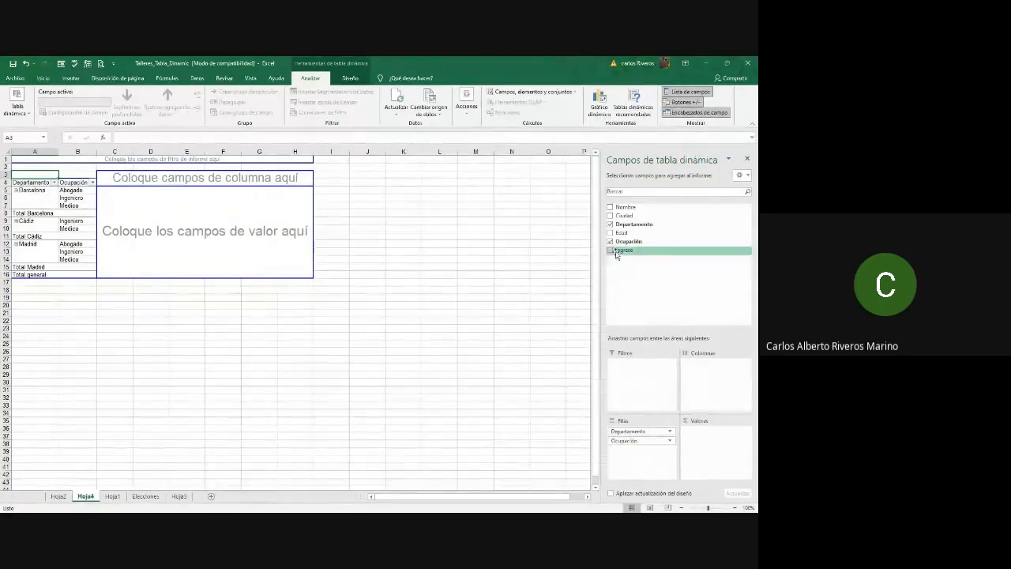
left_click_drag(616, 251, 704, 440)
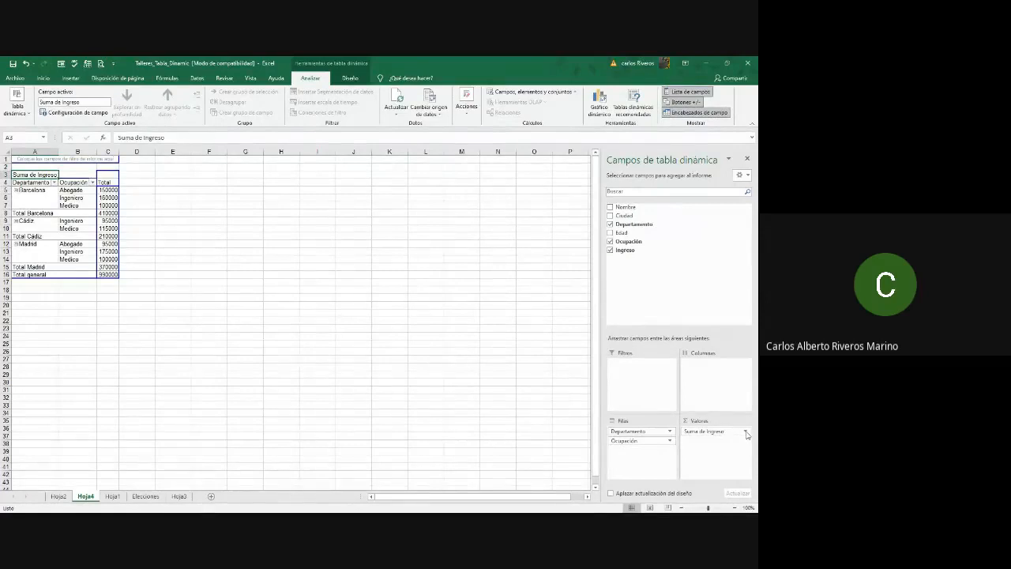
left_click(746, 432)
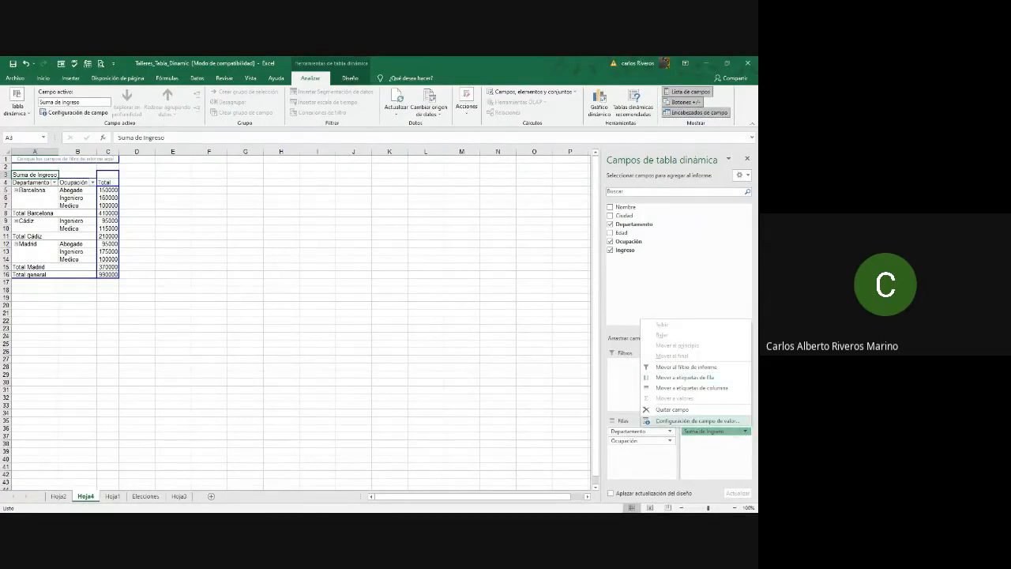
left_click(704, 422)
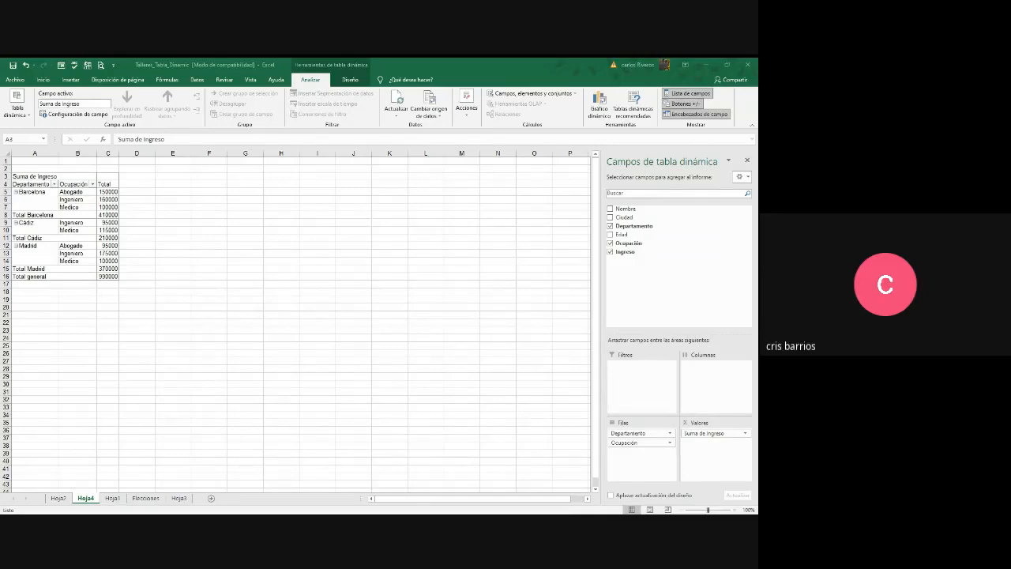
key("alt+Tab")
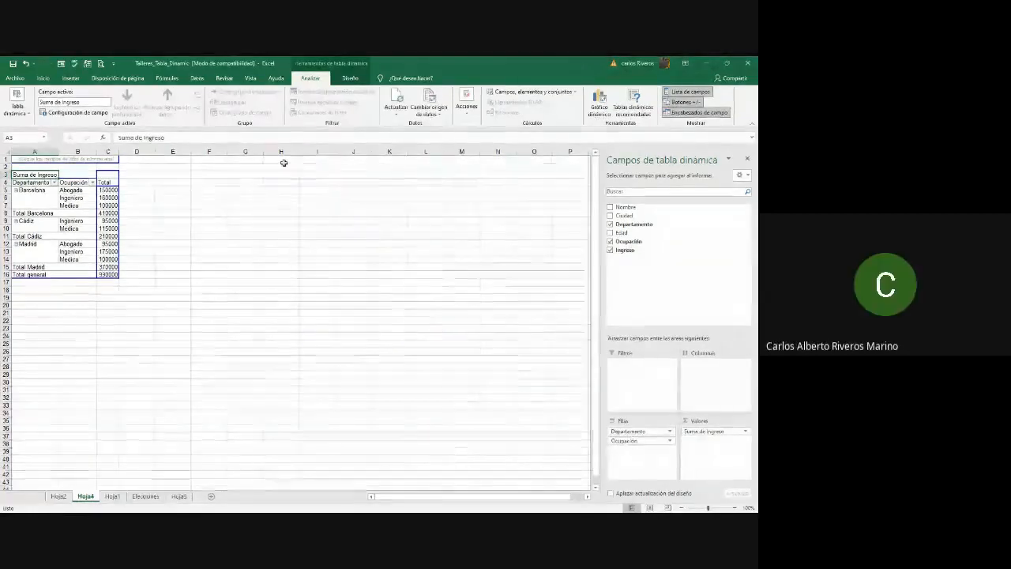
left_click(27, 64)
left_click(28, 64)
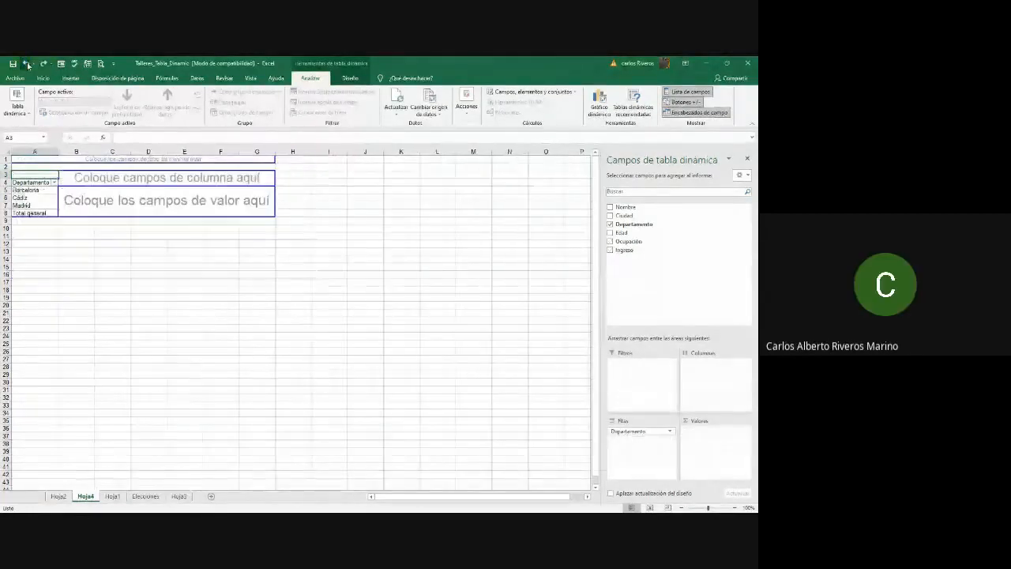
left_click(27, 64)
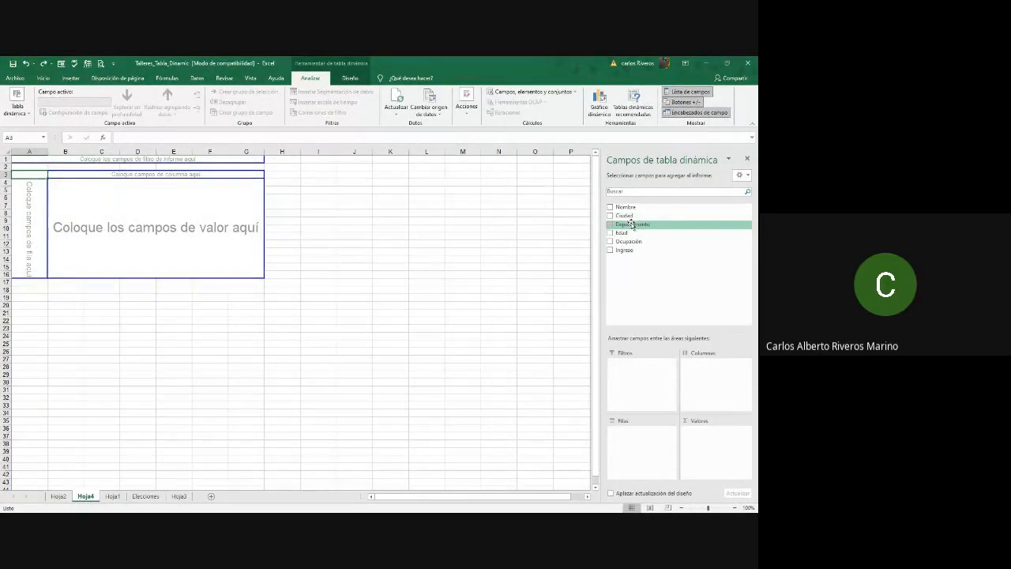
Add Departamento and Ocupación as rows and Ingreso as values in the second pivot table.
left_click_drag(636, 224, 644, 435)
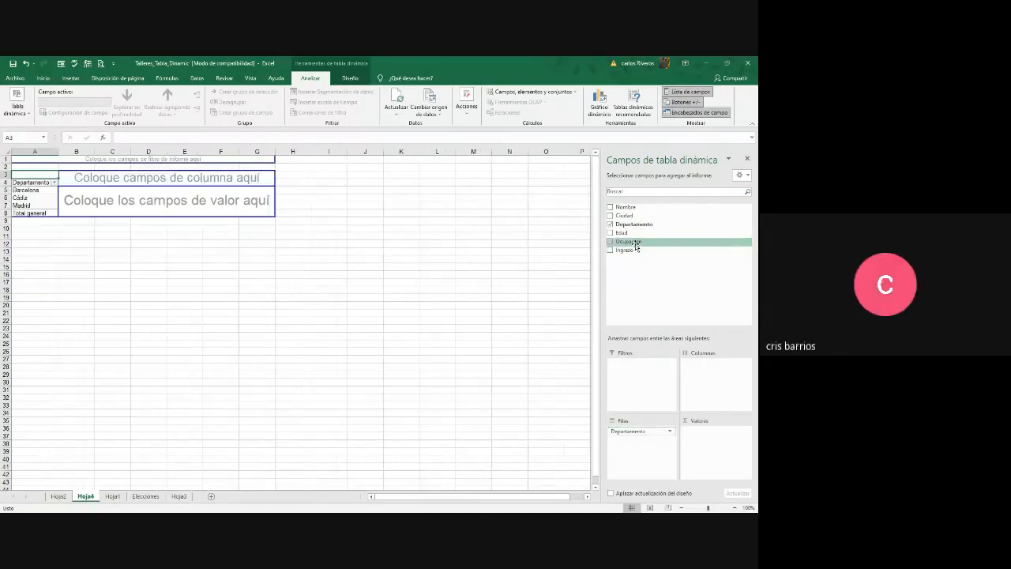
left_click_drag(637, 243, 644, 444)
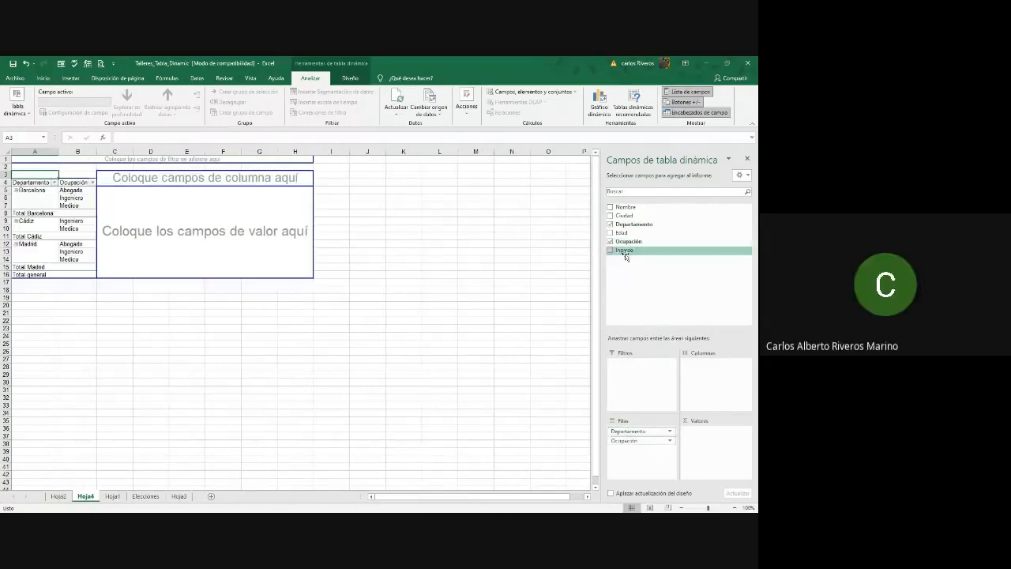
left_click_drag(623, 249, 700, 430)
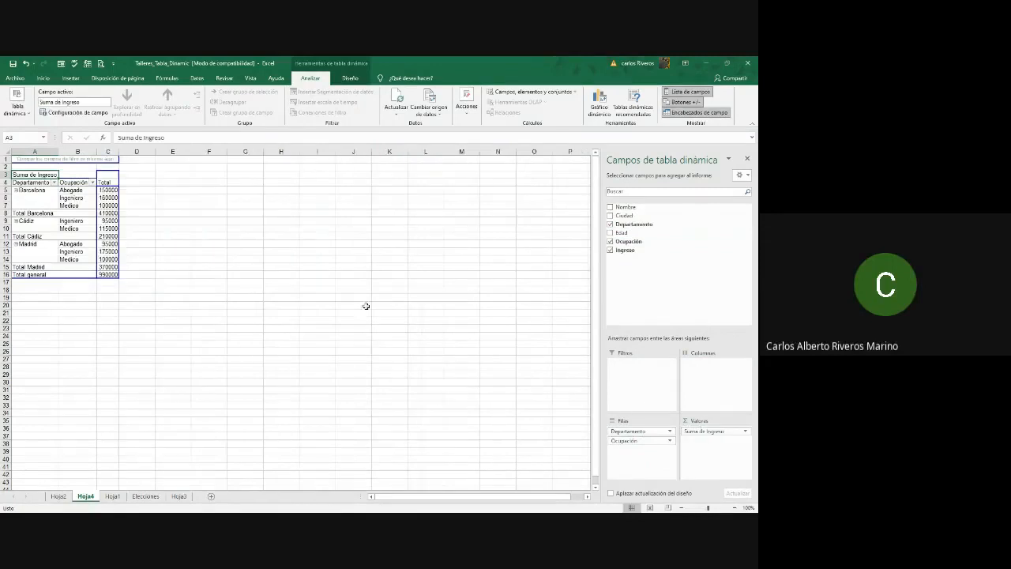
Set the Ingreso value field to summarize by average (Promedio).
left_click(747, 436)
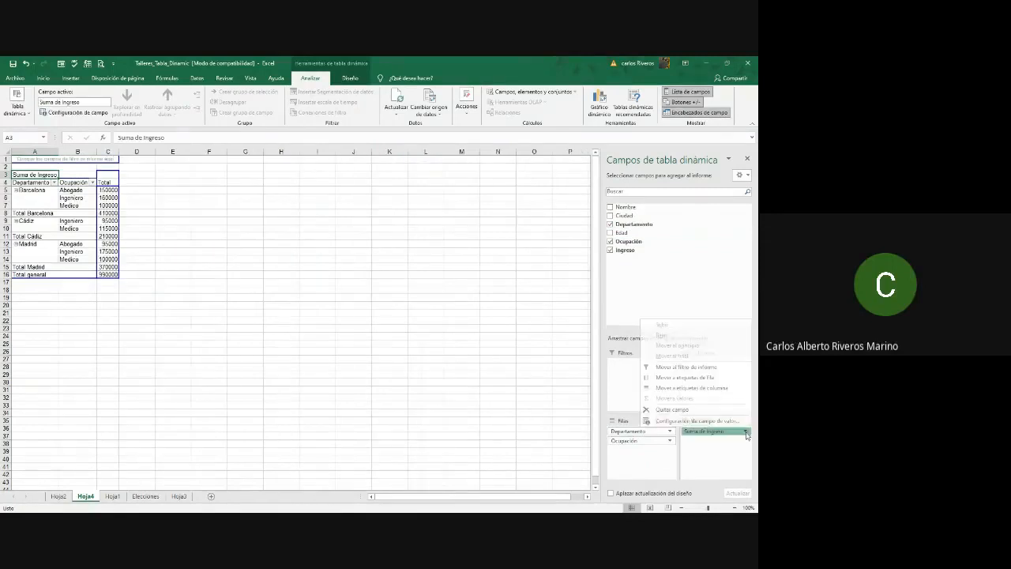
left_click(698, 424)
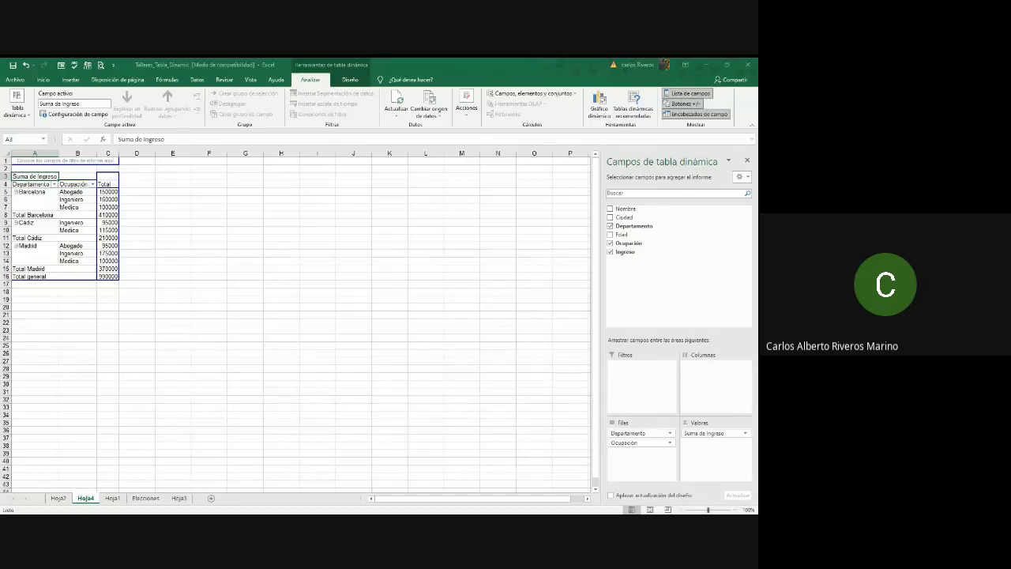
left_click(377, 318)
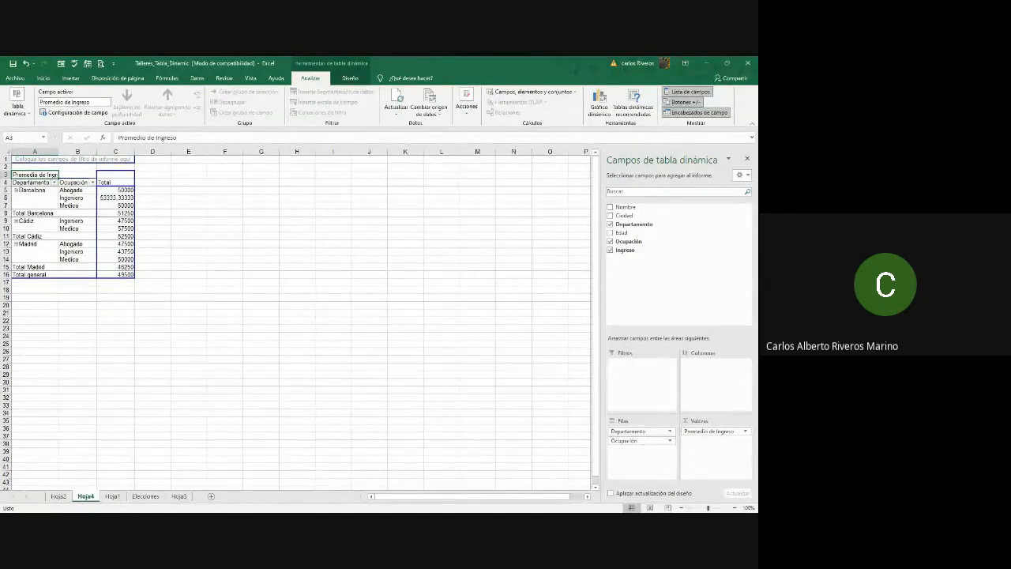
Return to Hoja1 and insert a third pivot table on a new worksheet from the data range A1:F21.
scroll(319, 369, "up", 3)
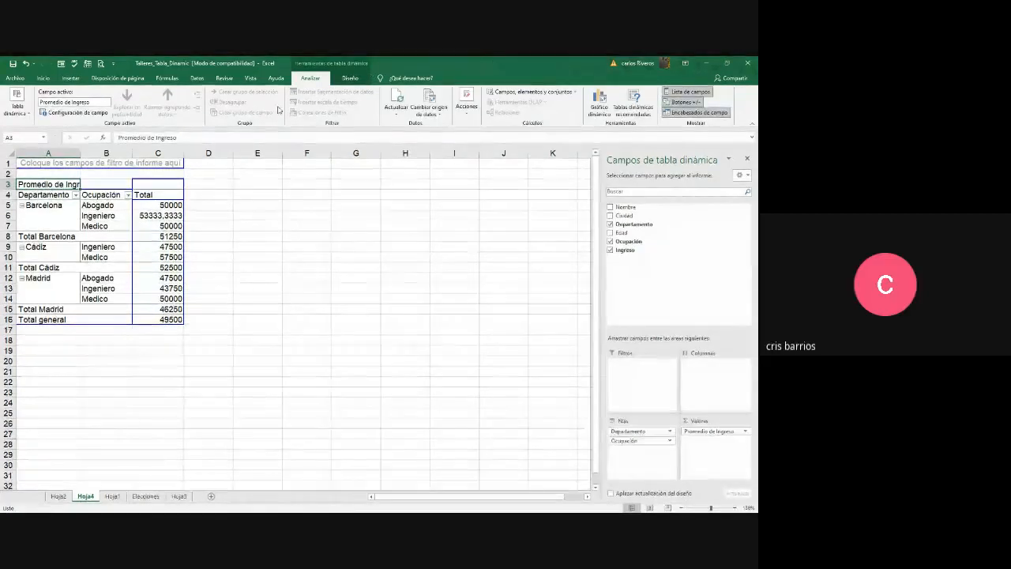
left_click(115, 496)
scroll(149, 387, "down", 2)
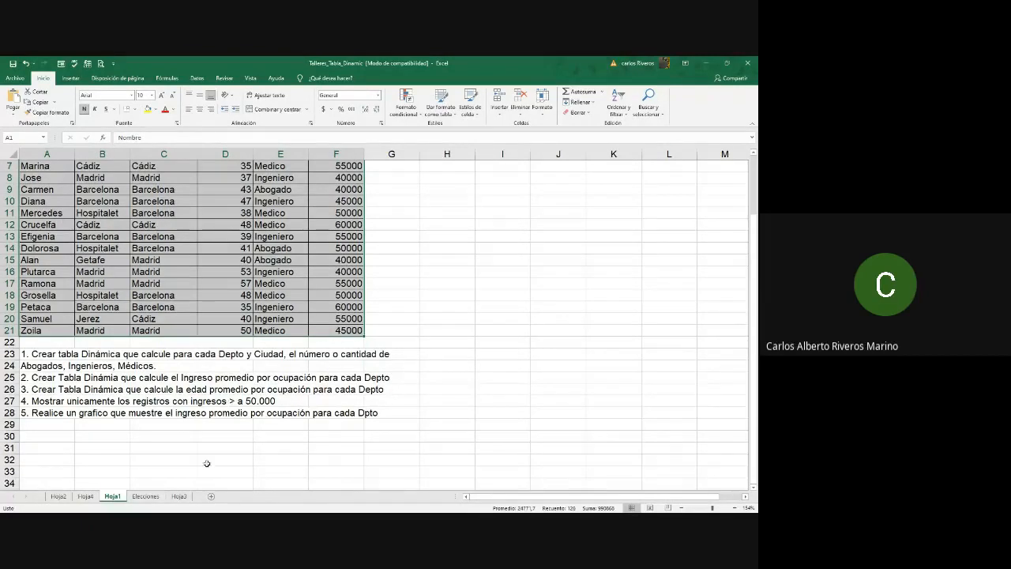
scroll(61, 178, "up", 2)
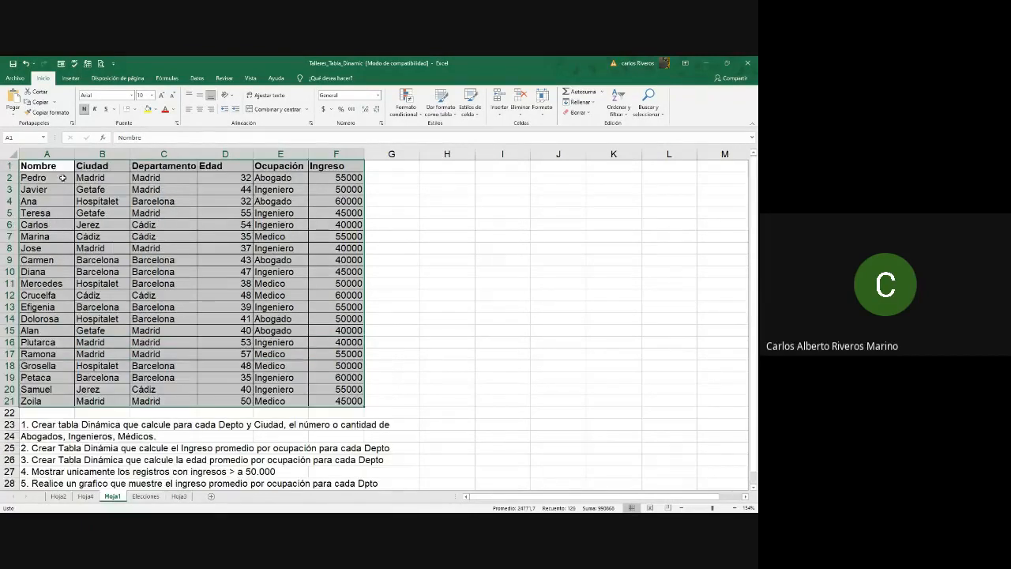
left_click(70, 78)
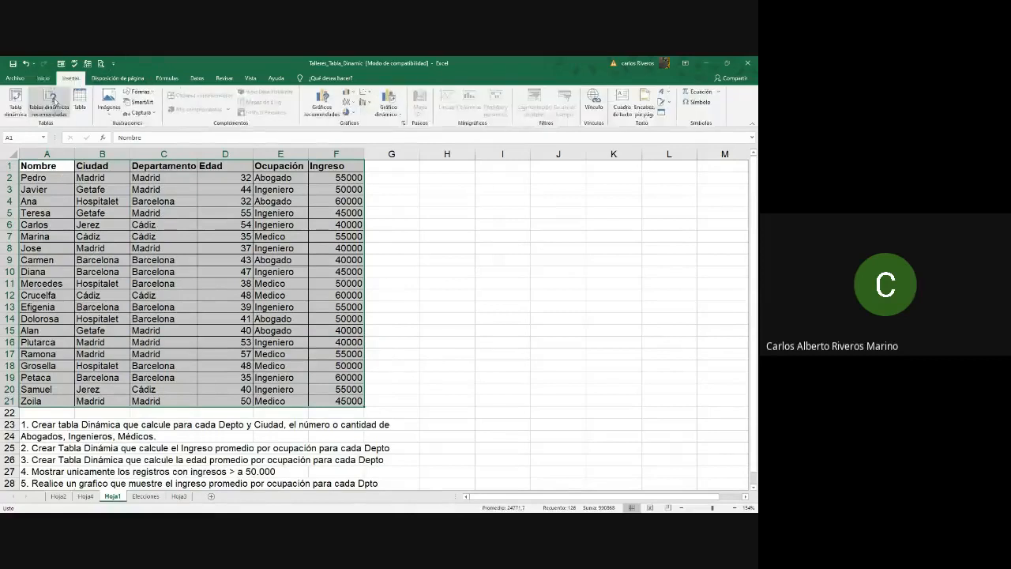
left_click(15, 103)
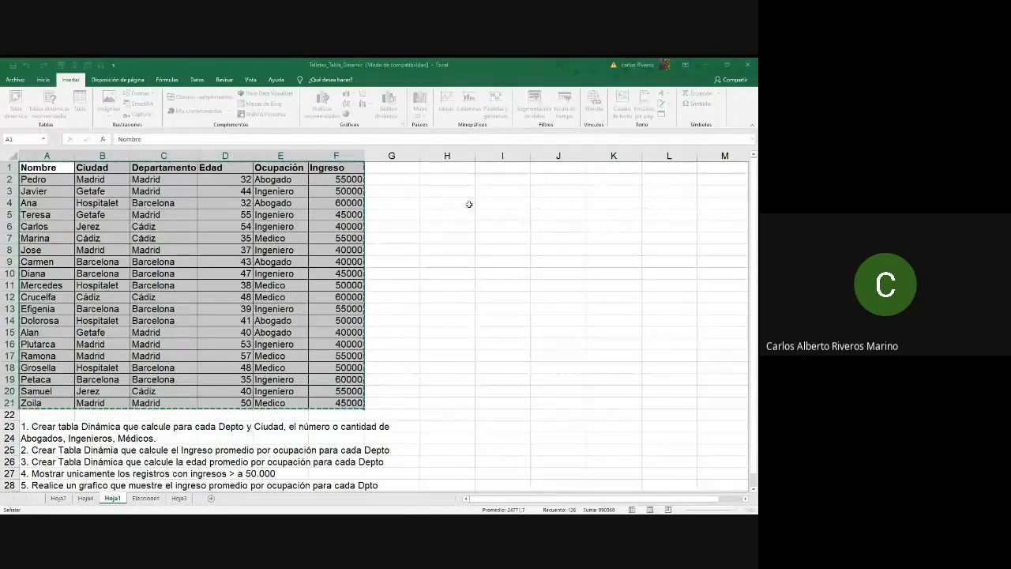
left_click(382, 325)
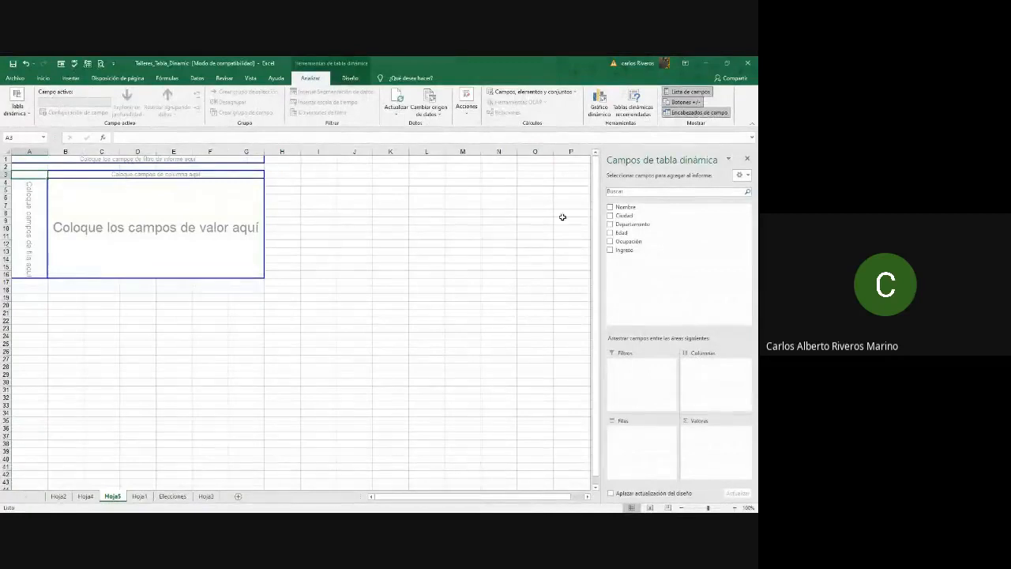
Add Departamento and Ocupación as rows and Edad as values in the third pivot table.
left_click_drag(621, 225, 641, 445)
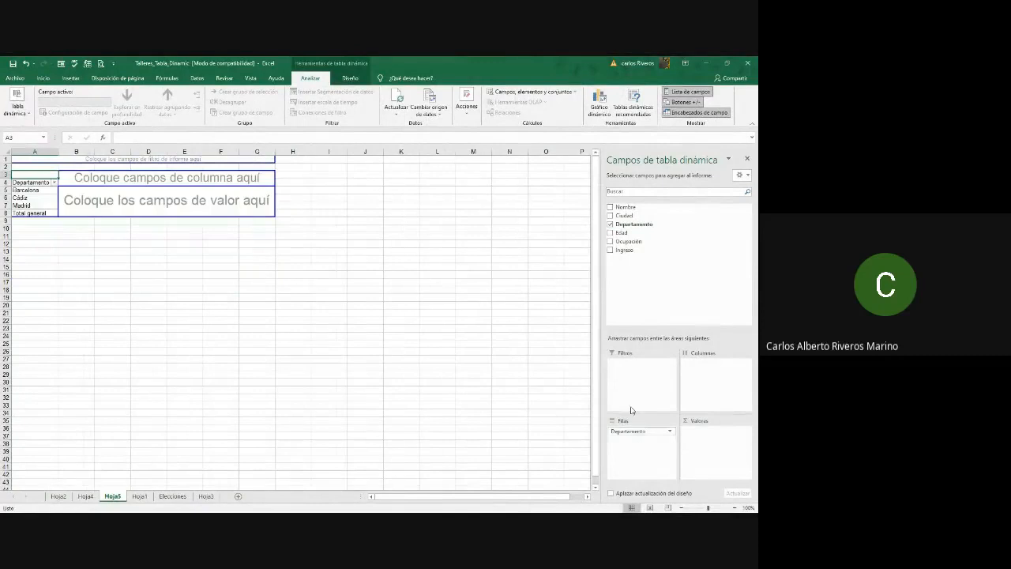
left_click_drag(619, 242, 645, 450)
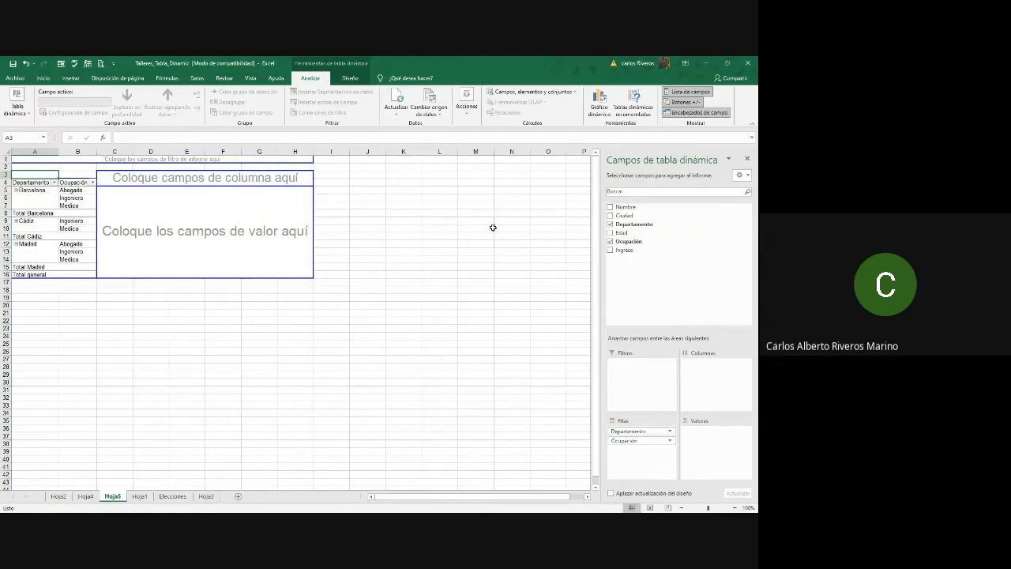
left_click_drag(617, 232, 699, 436)
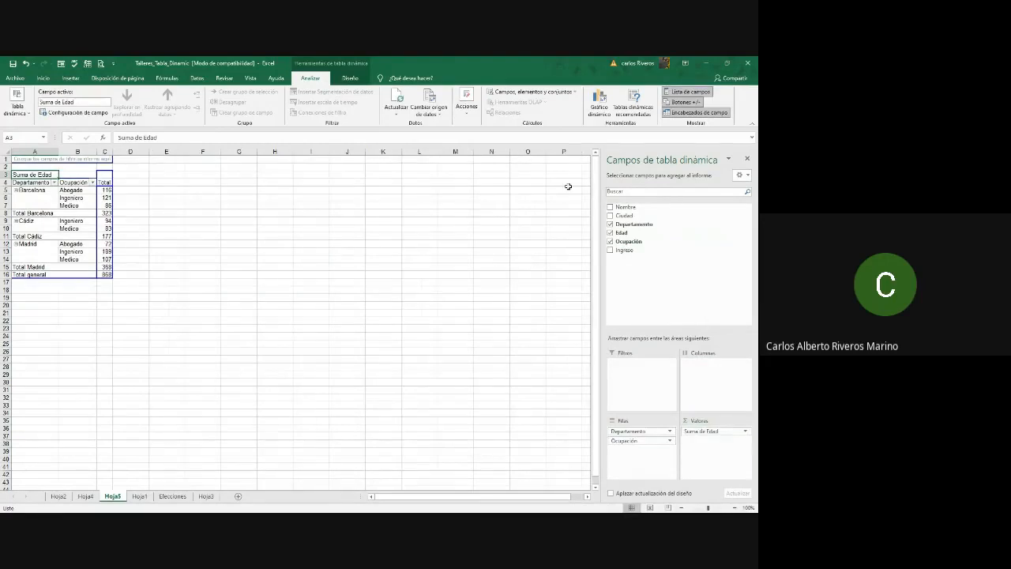
Set the Edad value field to summarize by average (Promedio) and widen column A to fit its heading.
left_click(747, 435)
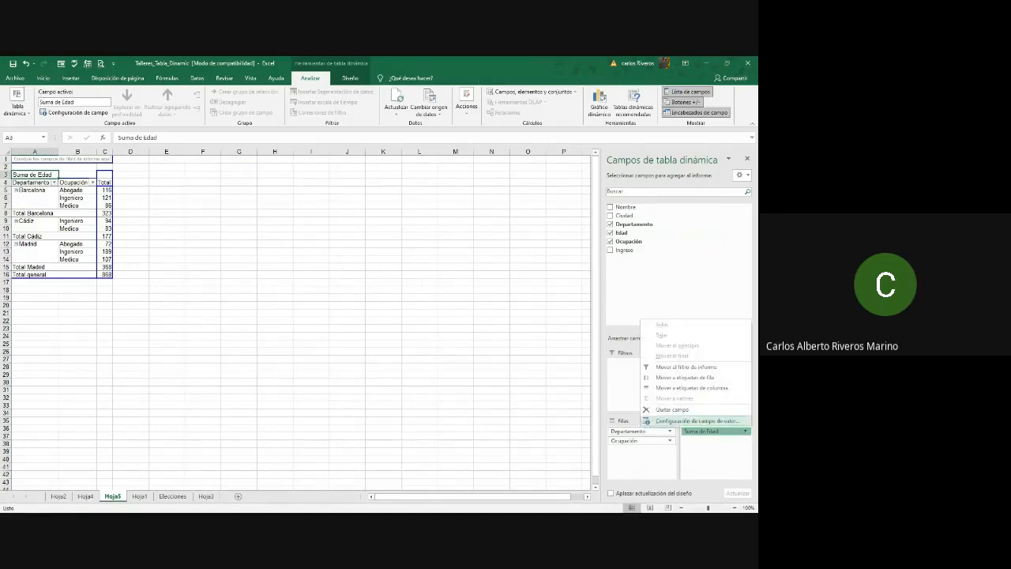
left_click(715, 421)
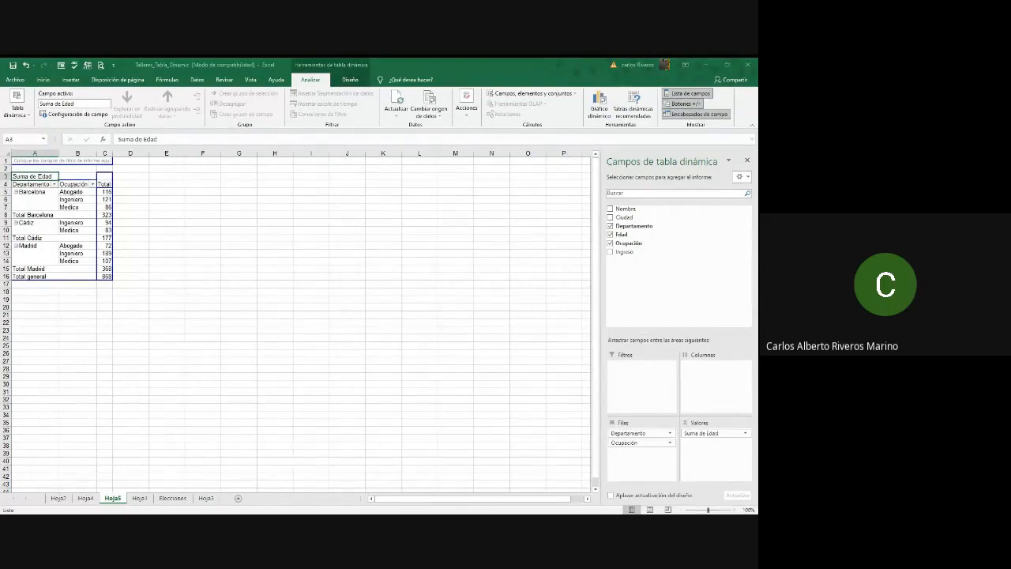
left_click(374, 320)
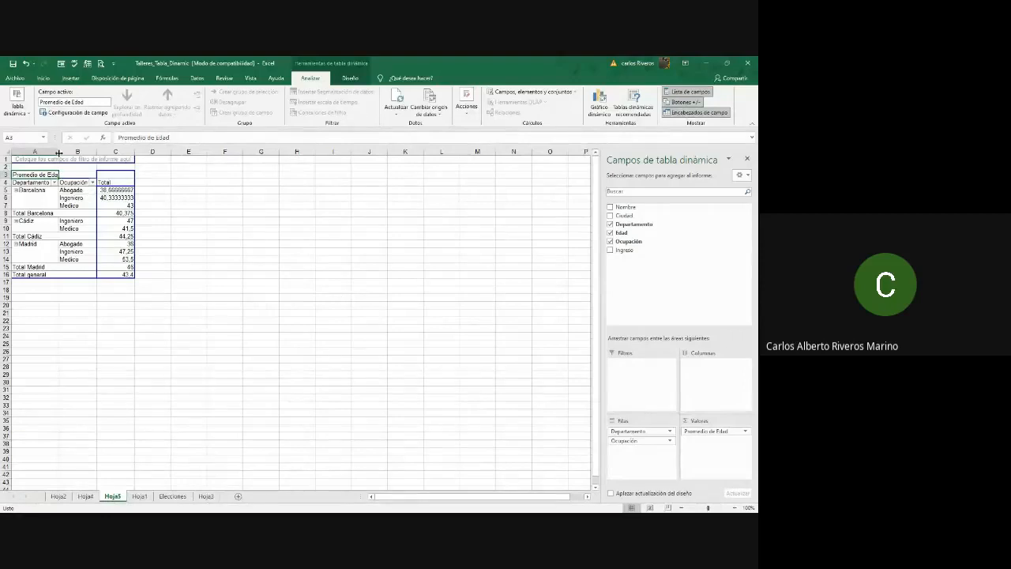
left_click_drag(60, 154, 78, 153)
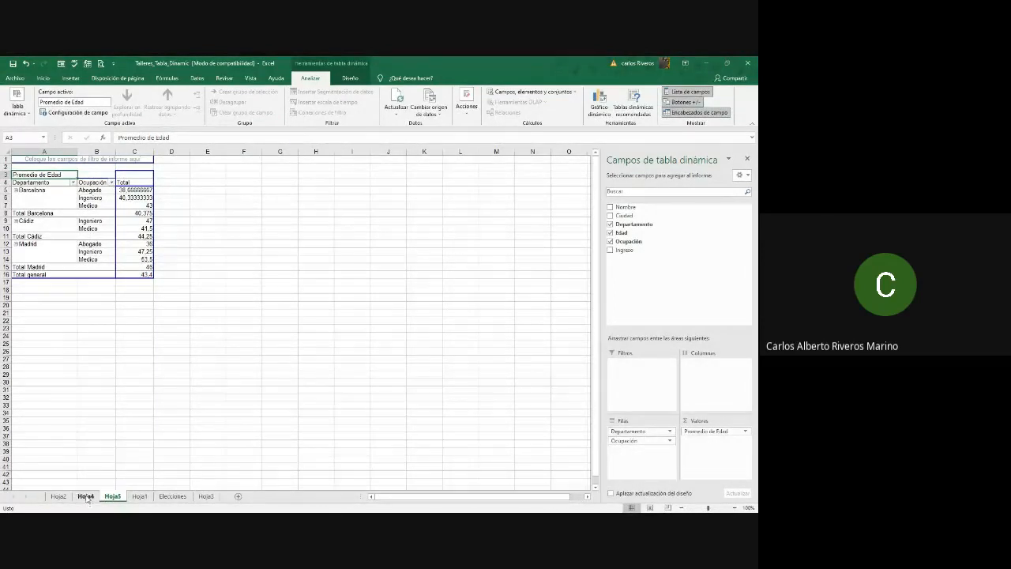
Select A1:F21 in Hoja1 and insert a fourth pivot table from it on a new worksheet.
left_click(140, 495)
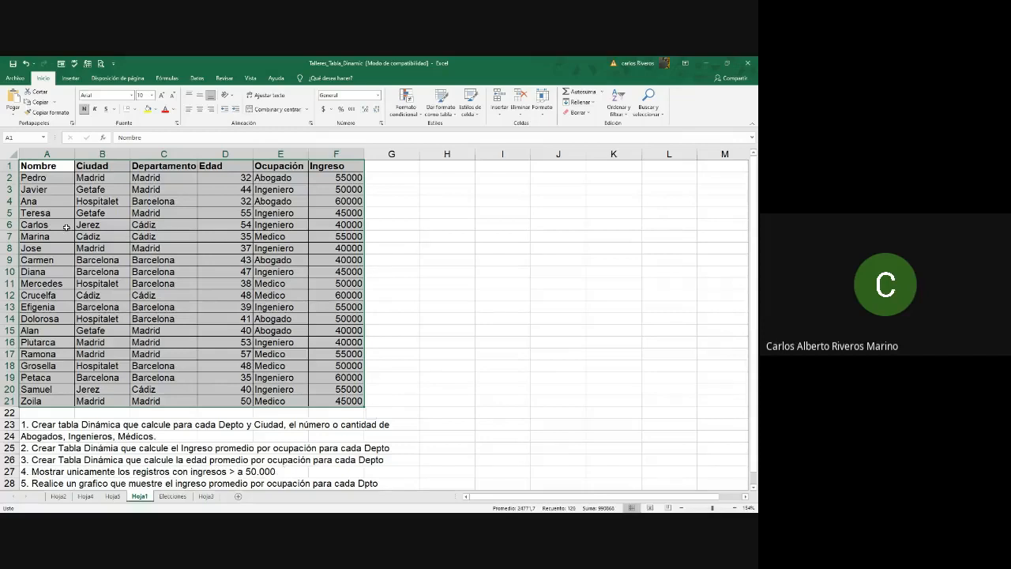
left_click_drag(40, 165, 342, 400)
left_click(71, 78)
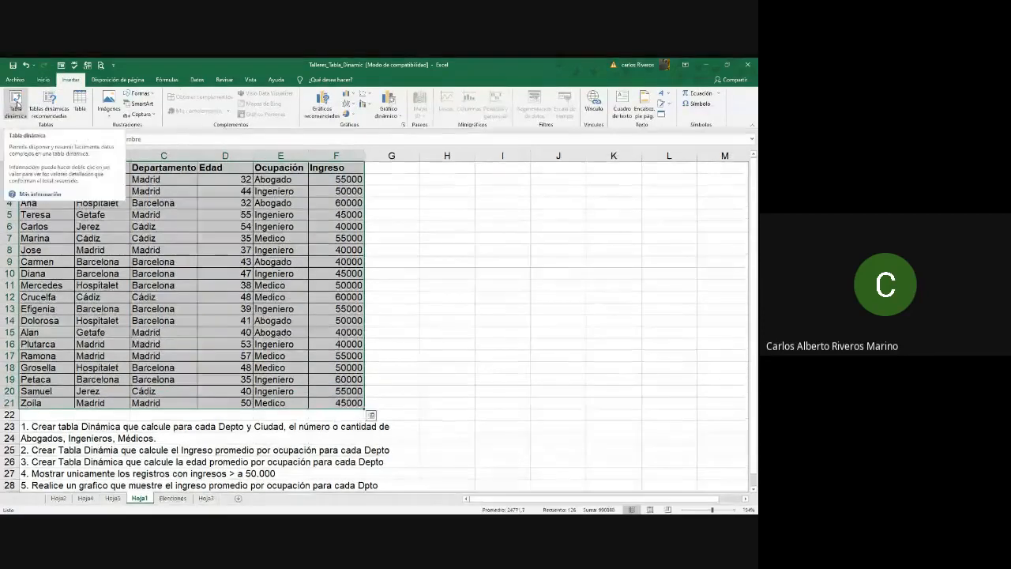
left_click(16, 103)
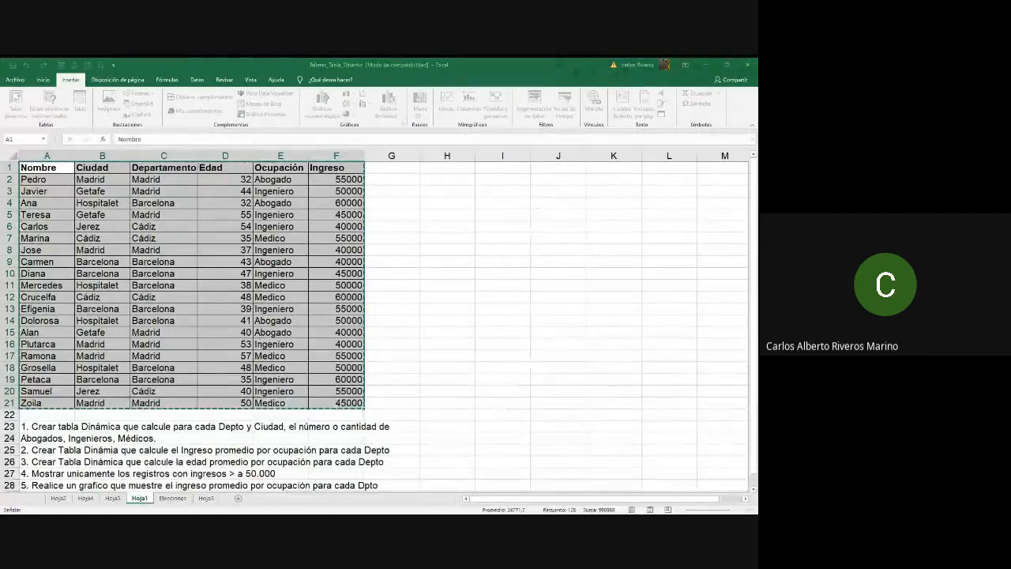
left_click(381, 324)
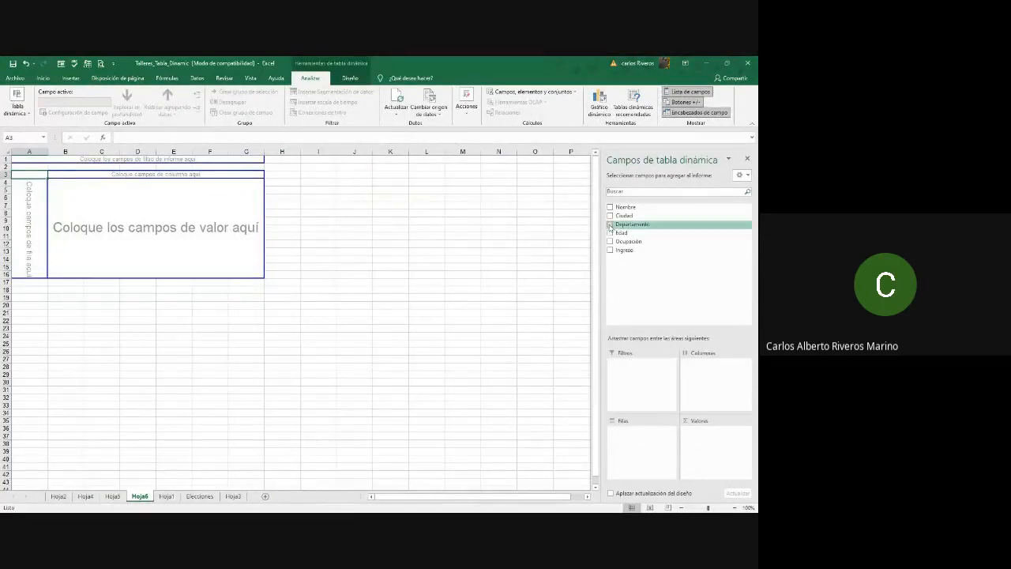
Lay out the fourth pivot table with Departamento and Ciudad as rows, and Ingreso as both values and report filter.
left_click_drag(620, 224, 642, 420)
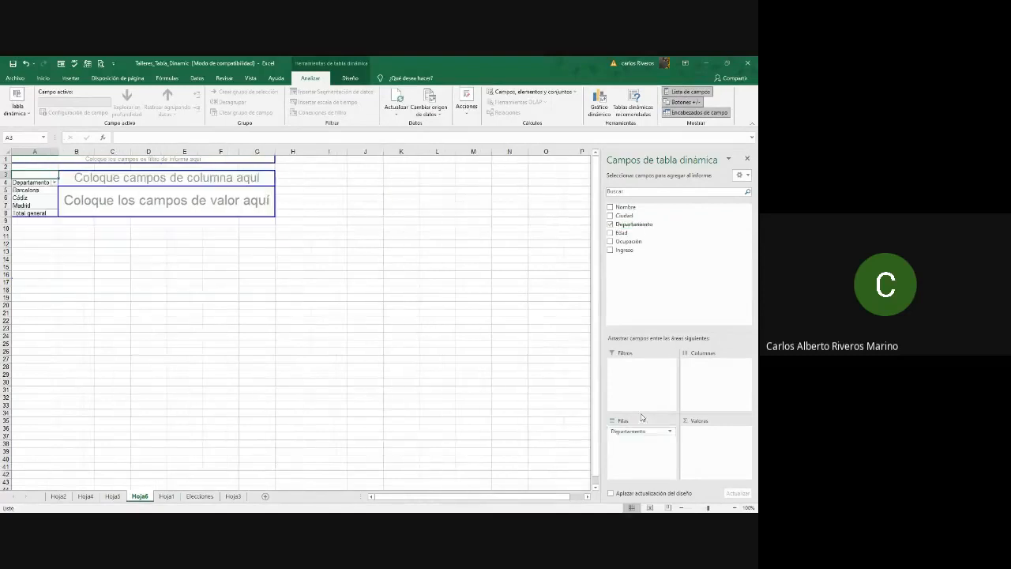
left_click_drag(626, 220, 644, 443)
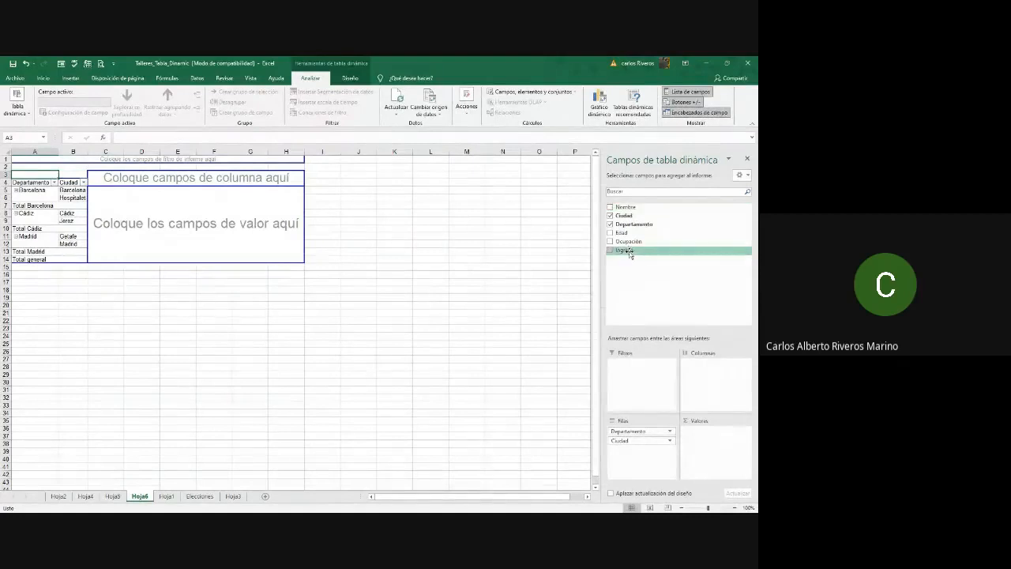
left_click_drag(630, 253, 704, 431)
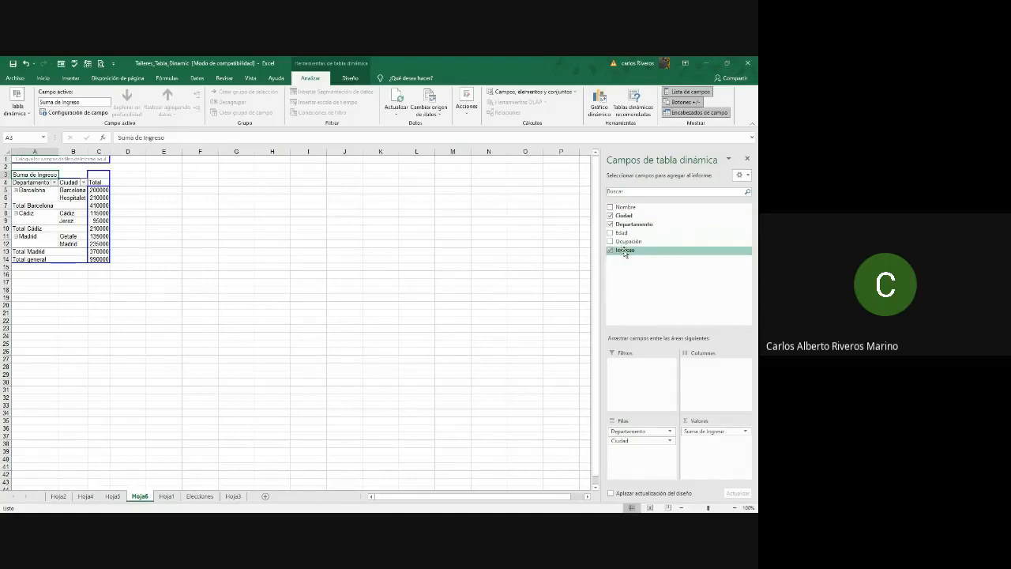
left_click_drag(624, 251, 648, 374)
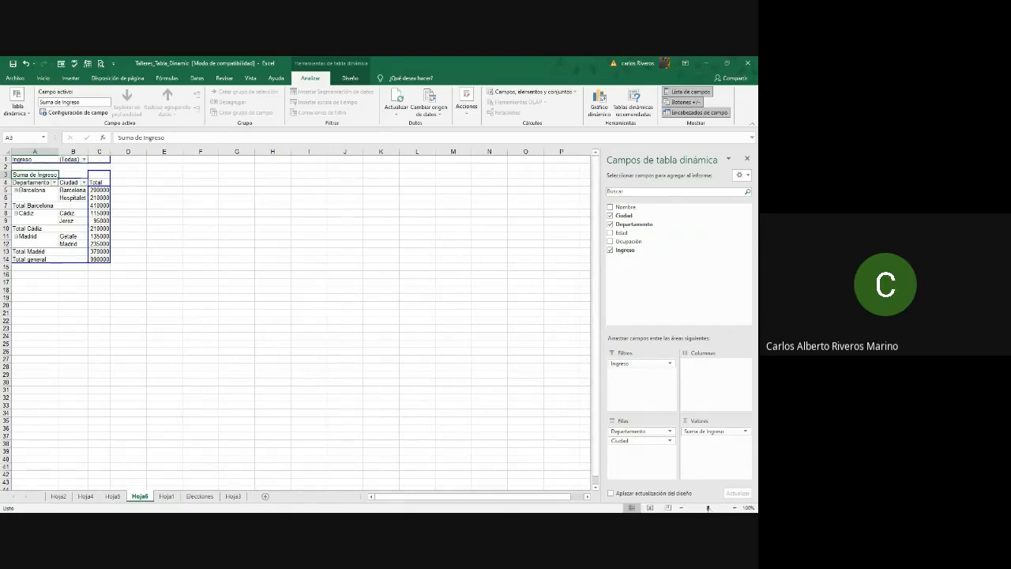
Filter the pivot table by Ingreso with multiple selection so only 55000 and 60000 are included.
left_click(713, 508)
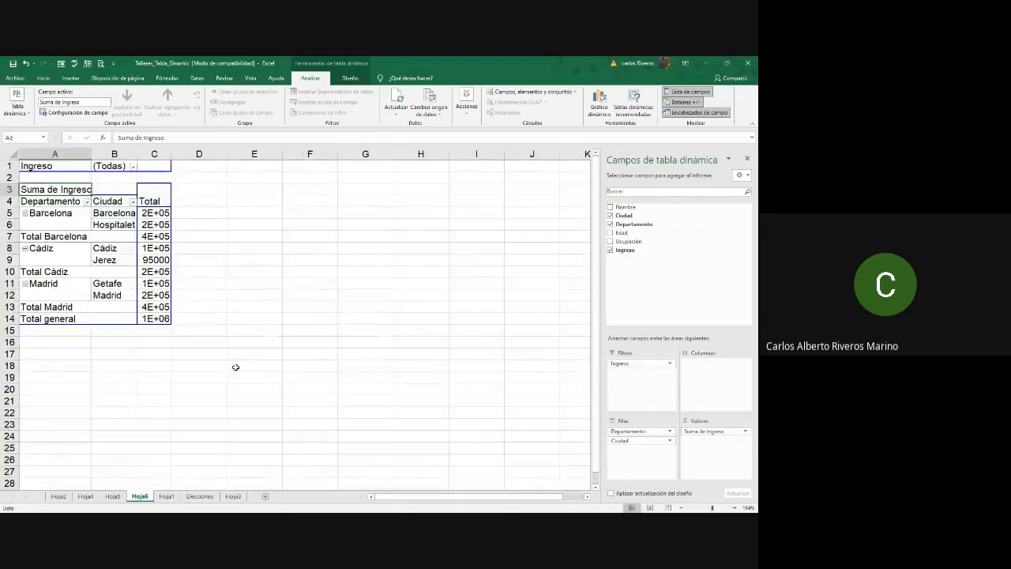
left_click(134, 169)
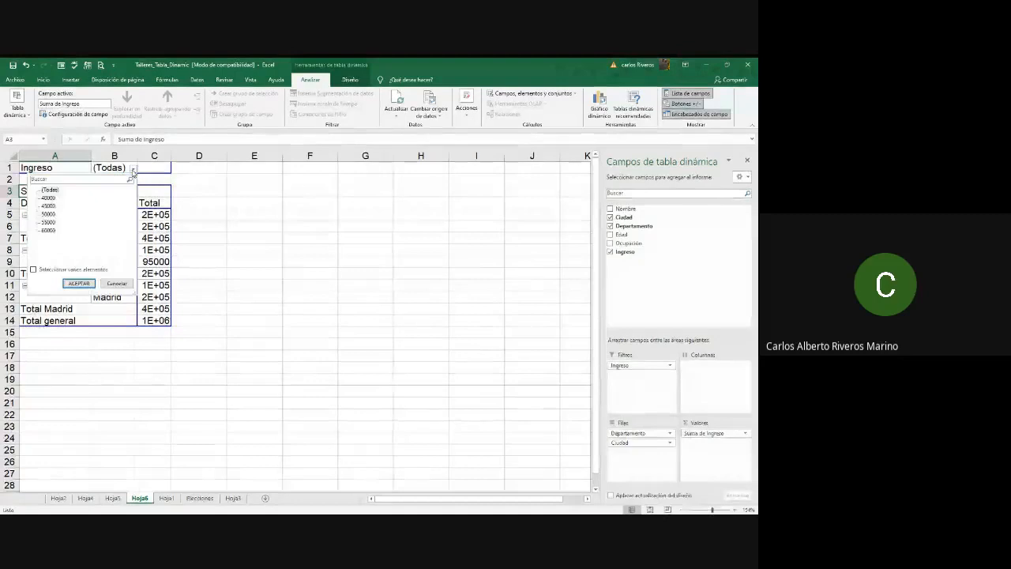
left_click(34, 270)
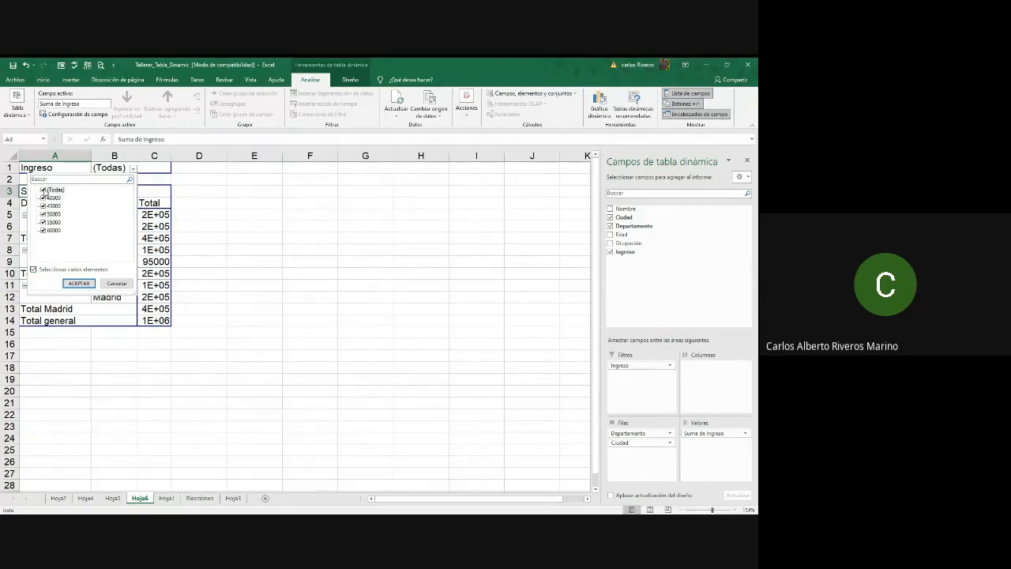
left_click(44, 191)
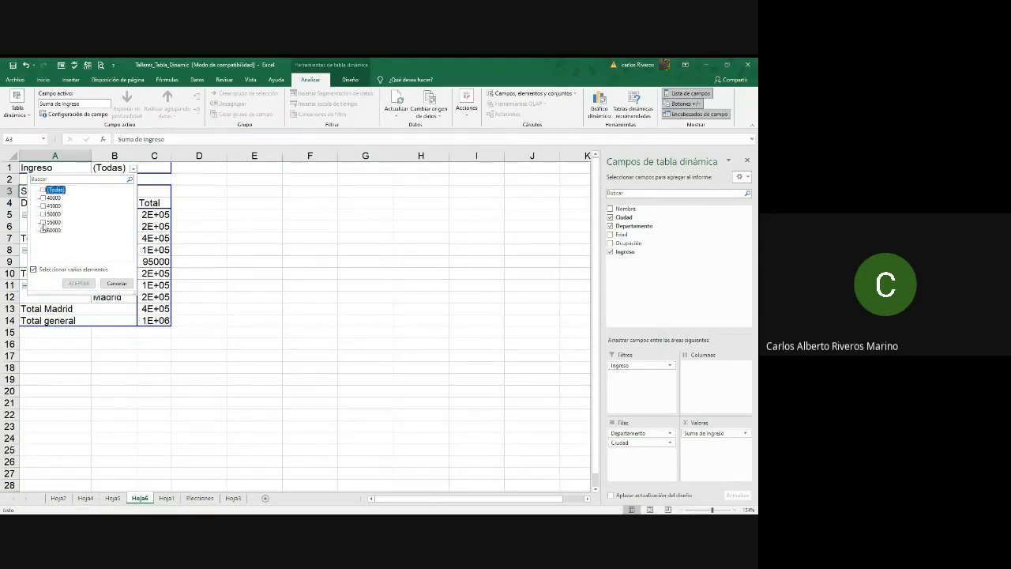
left_click(44, 222)
left_click(43, 230)
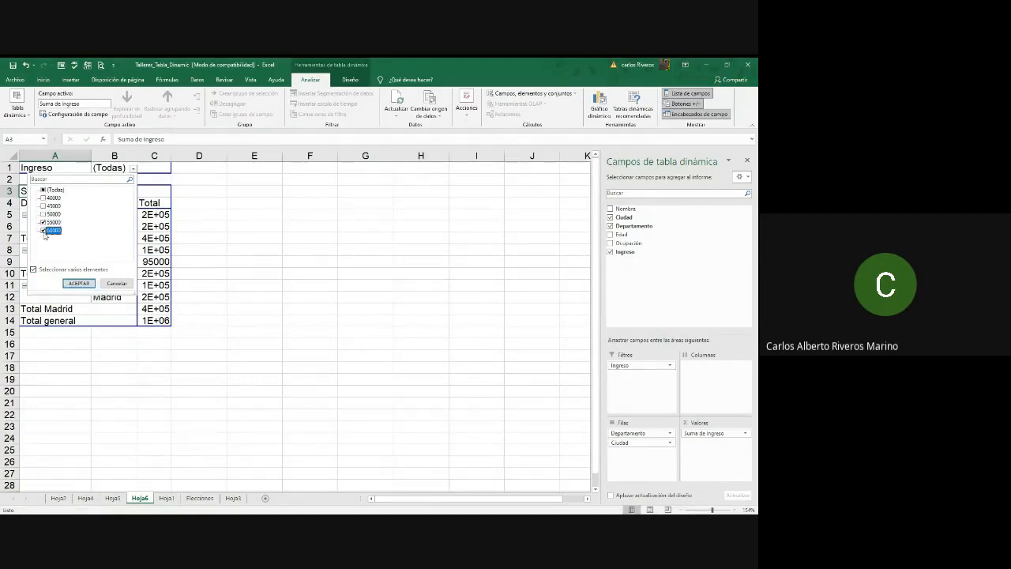
left_click(80, 283)
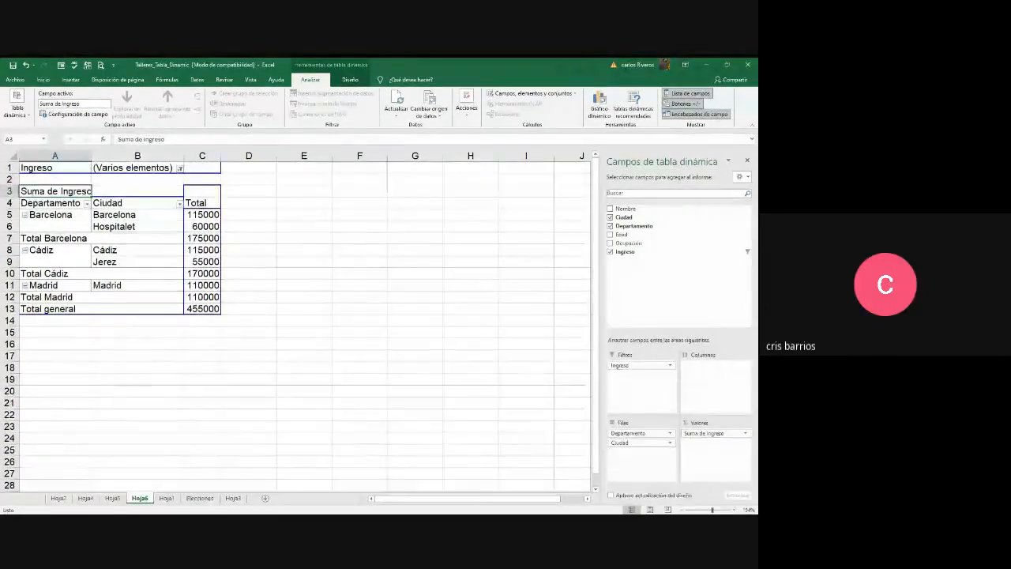
Format the income totals in C5:C13 of Hoja6 as currency (Moneda).
left_click(140, 401)
left_click(280, 414)
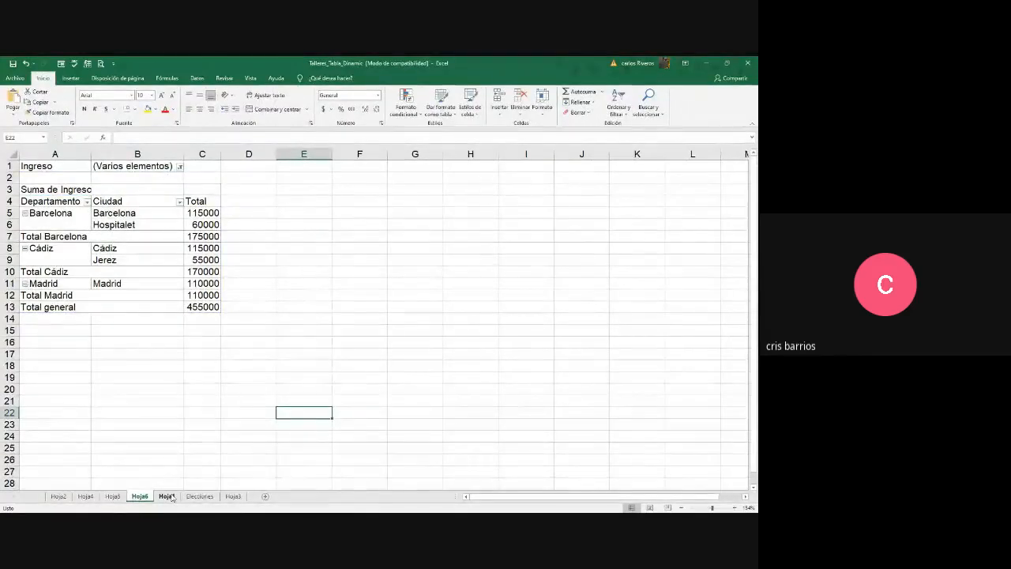
left_click(166, 496)
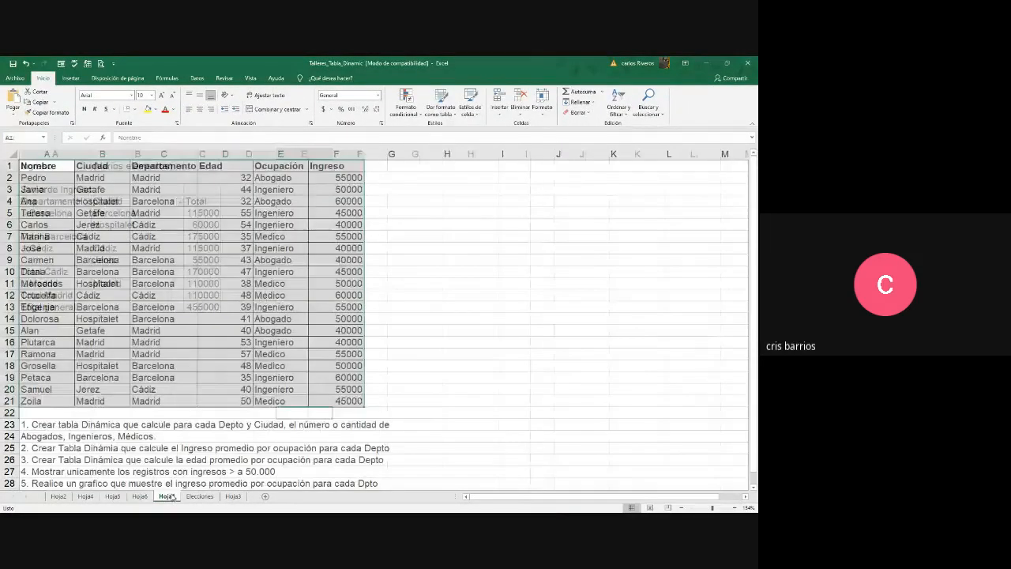
left_click(140, 497)
left_click_drag(203, 212, 203, 306)
key("ctrl+1")
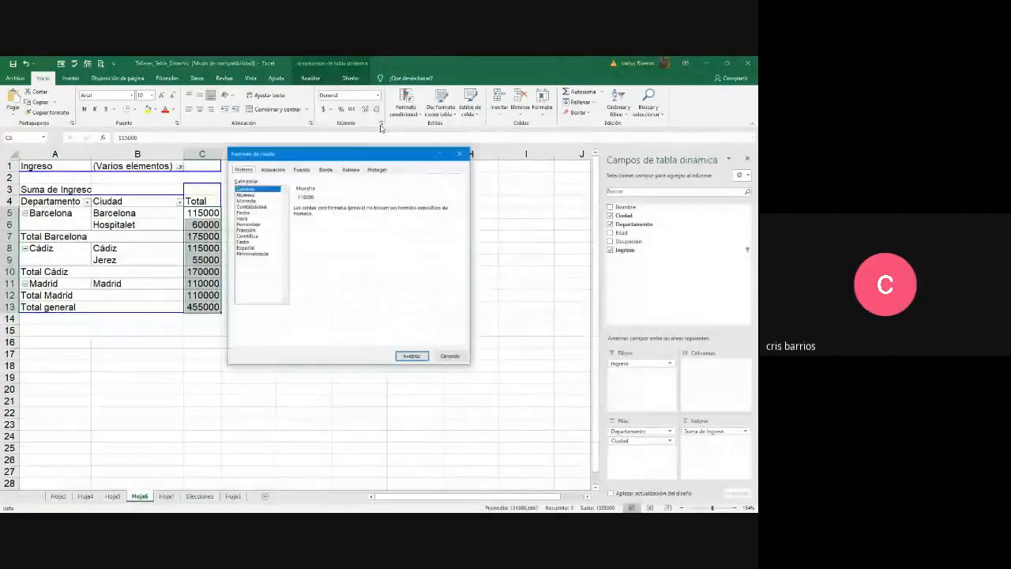
left_click(246, 201)
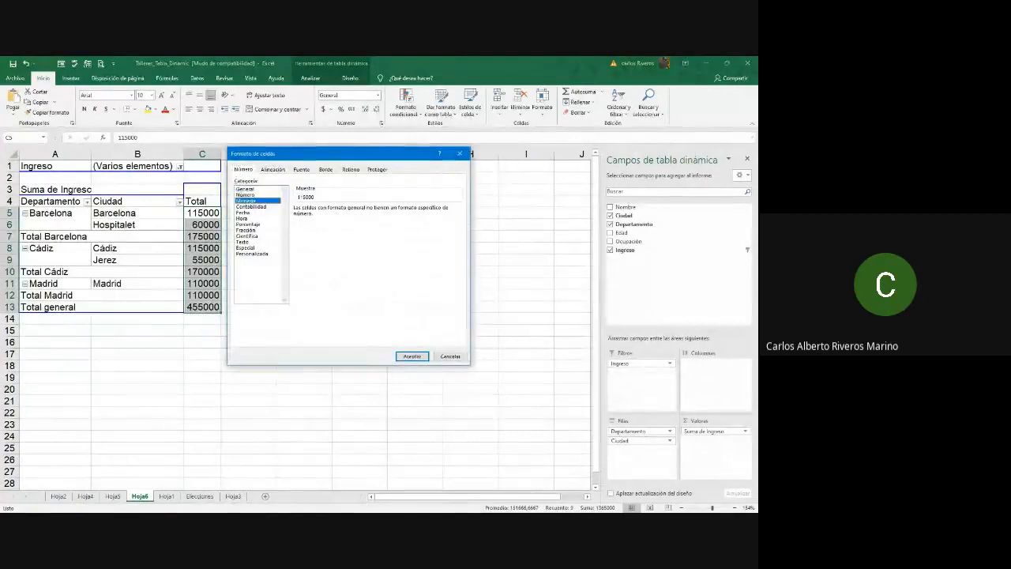
left_click(407, 356)
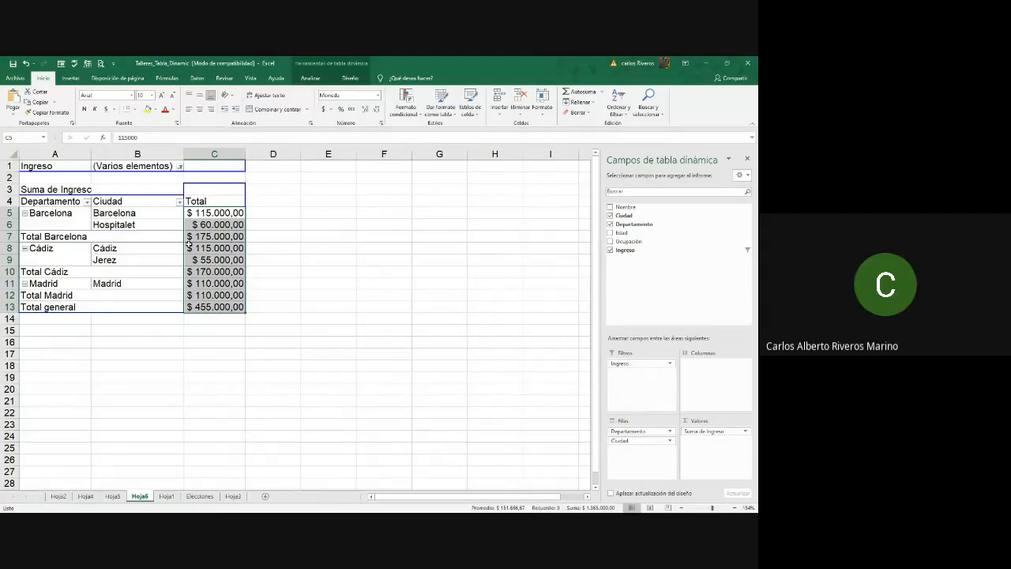
Return to Hoja1 and read the remaining exercise instructions below the data table.
left_click(167, 496)
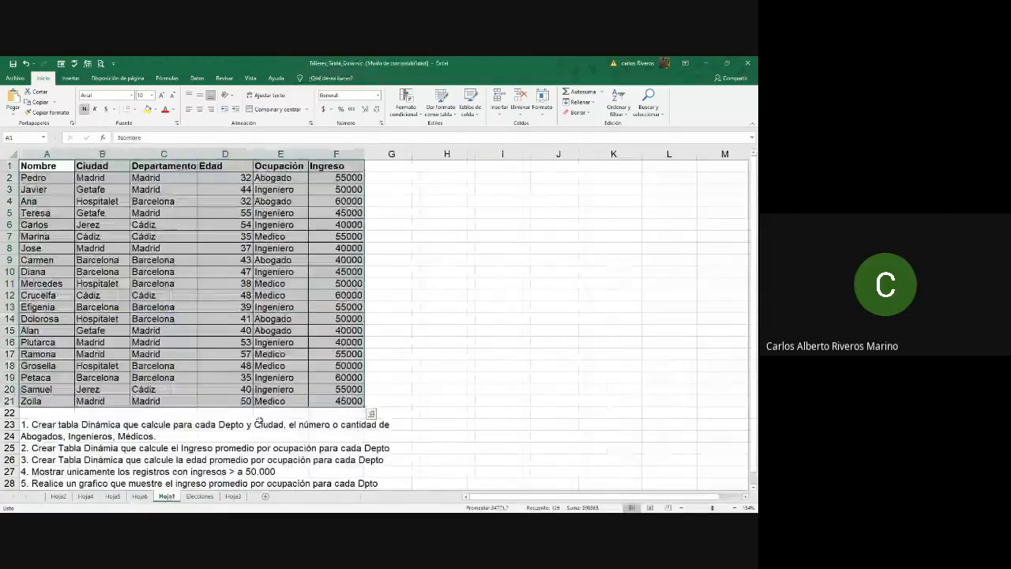
scroll(174, 460, "down", 1)
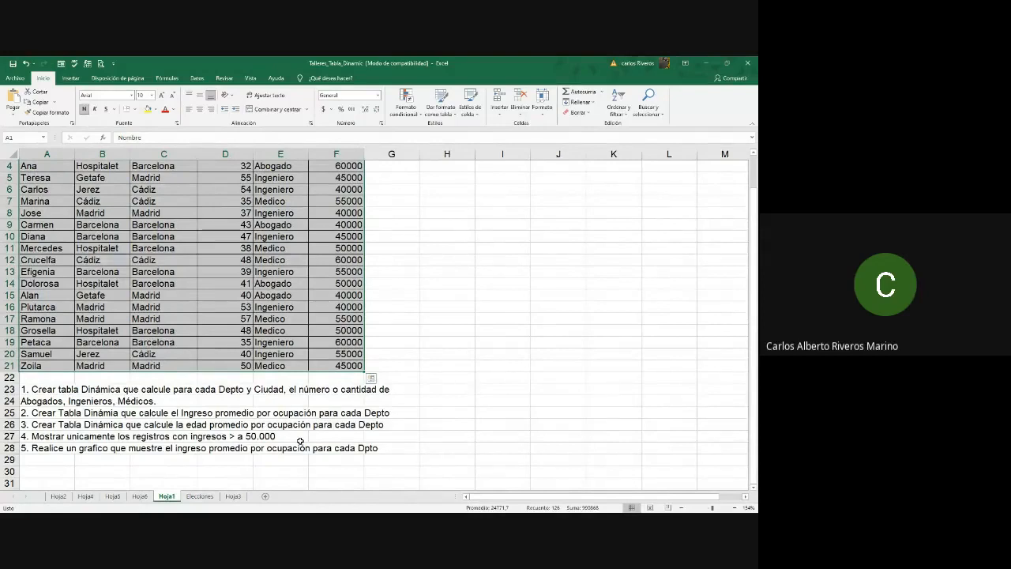
scroll(175, 364, "up", 1)
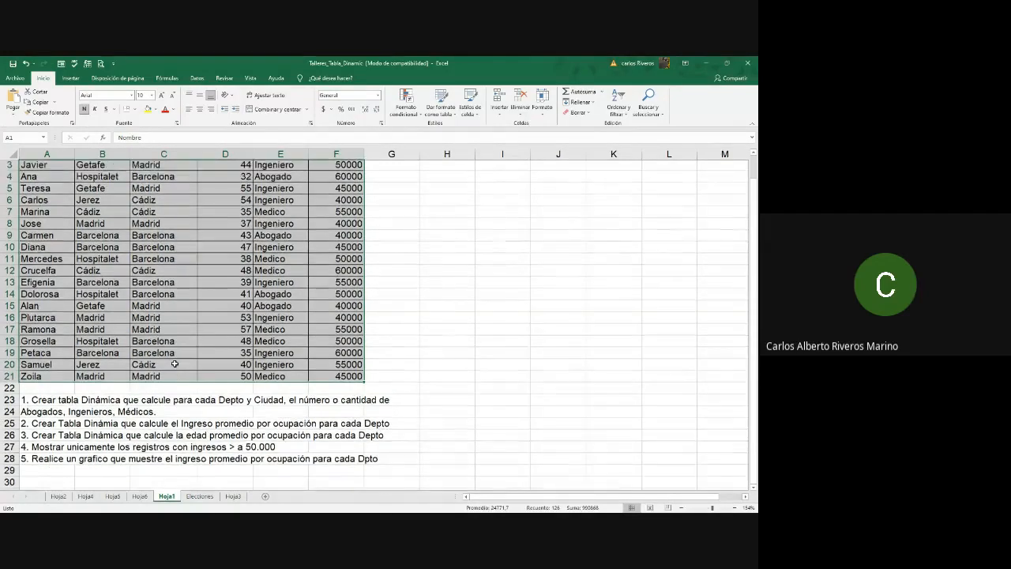
scroll(175, 363, "up", 1)
scroll(119, 363, "down", 3)
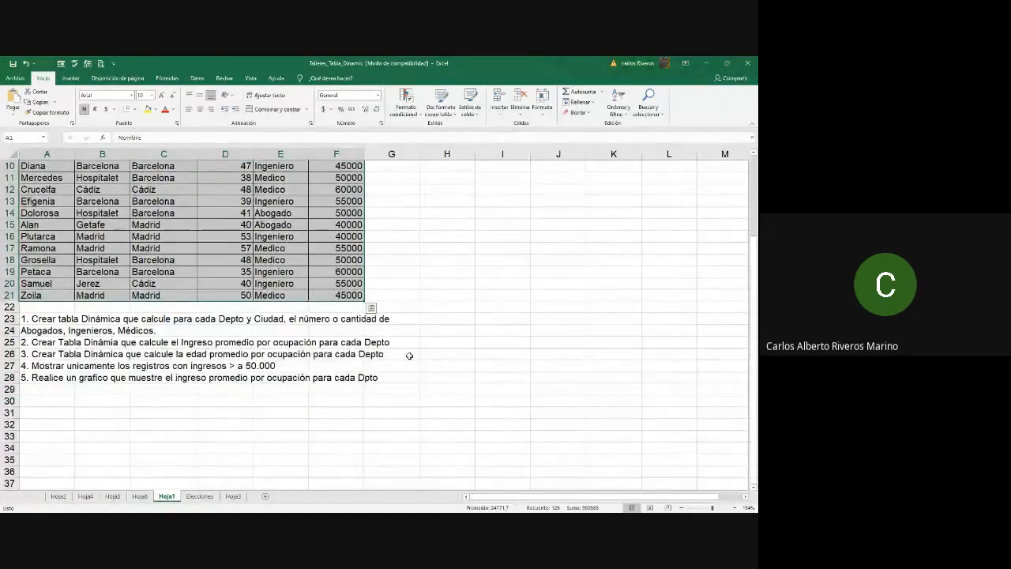
scroll(410, 355, "up", 3)
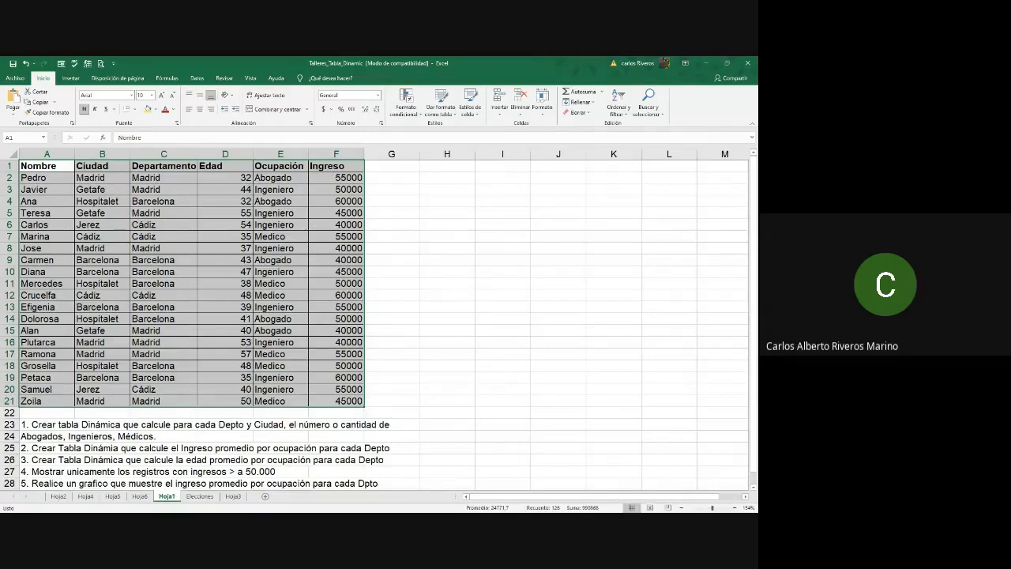
key("alt+Tab")
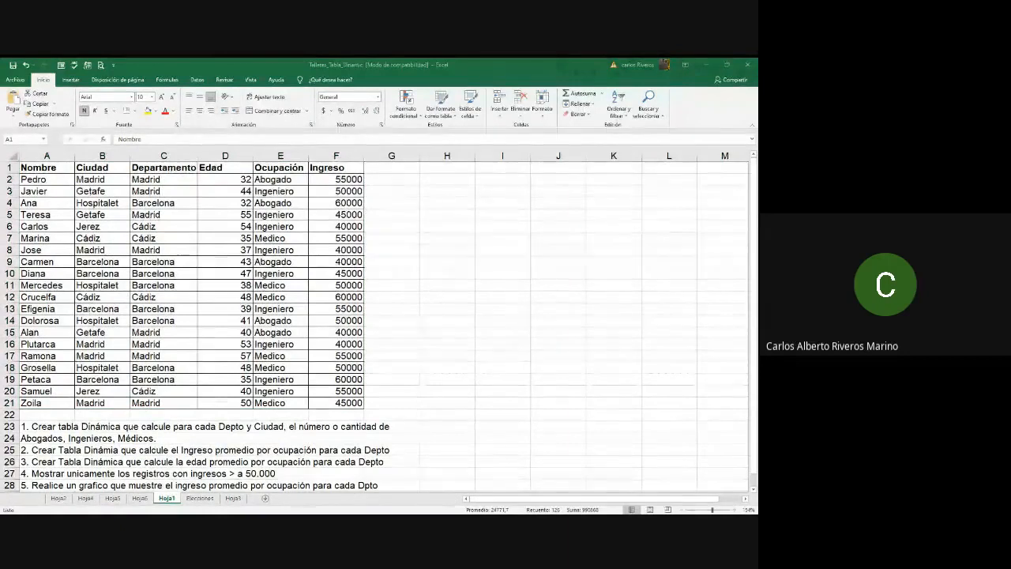
key("alt+Tab")
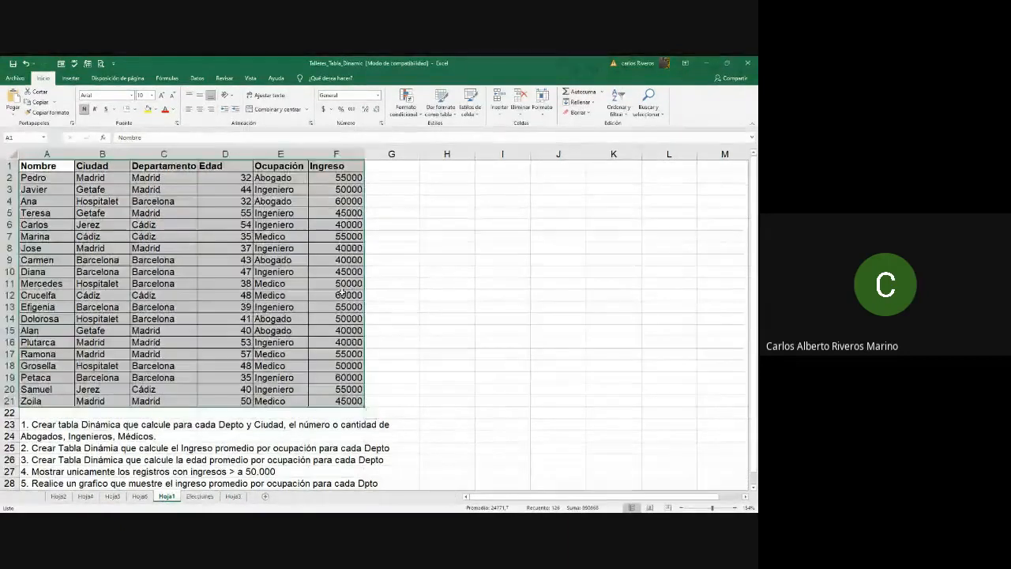
Set the Ingreso of the first record (F2) in the Hoja1 data table to 5000000.
left_click(323, 175)
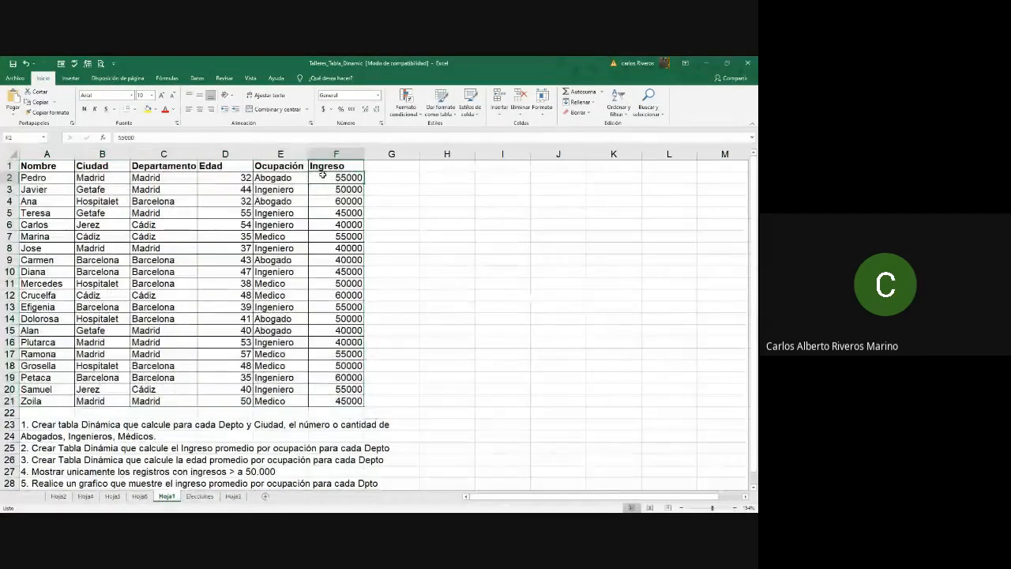
type("5")
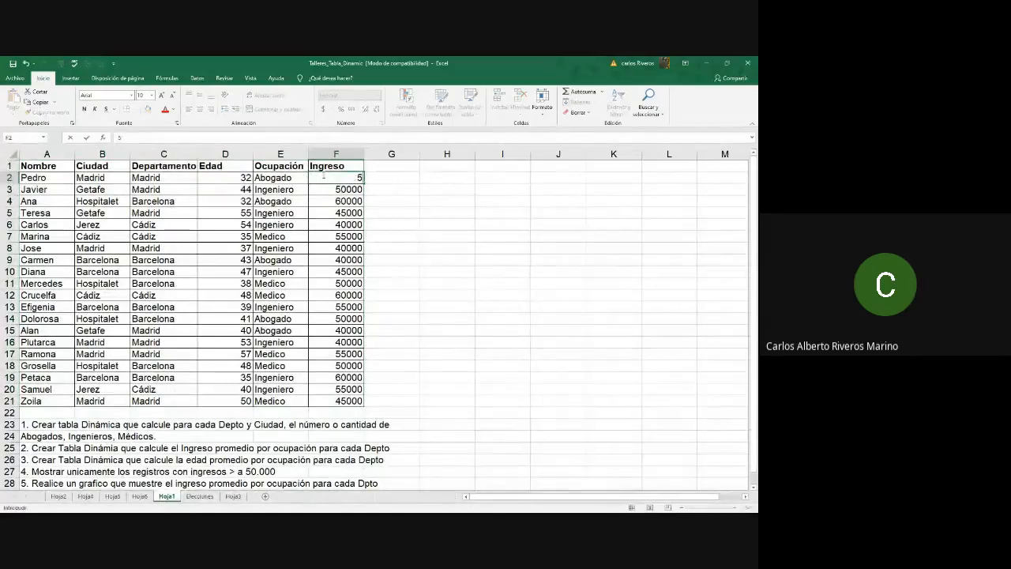
type("000000")
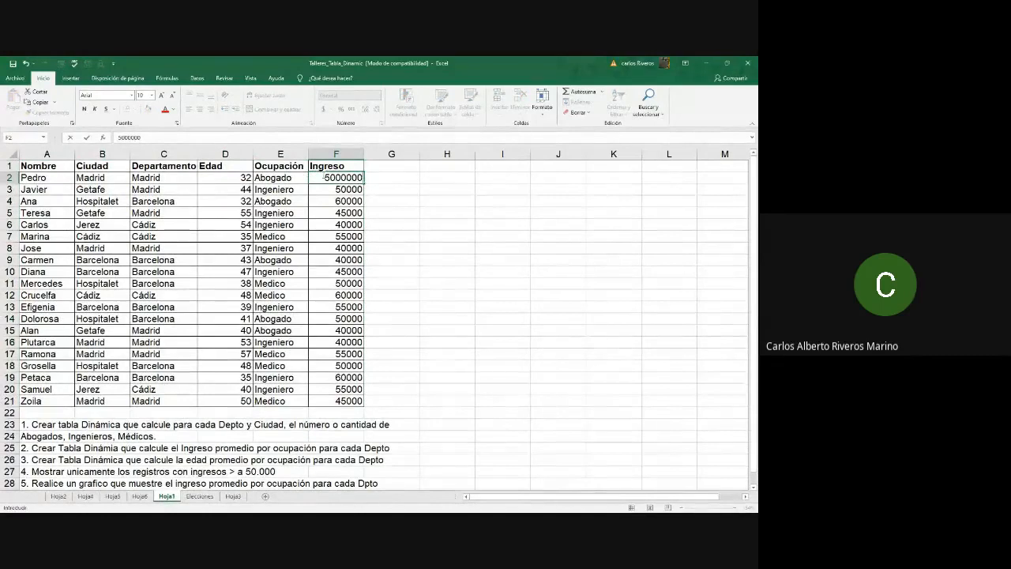
key("Return")
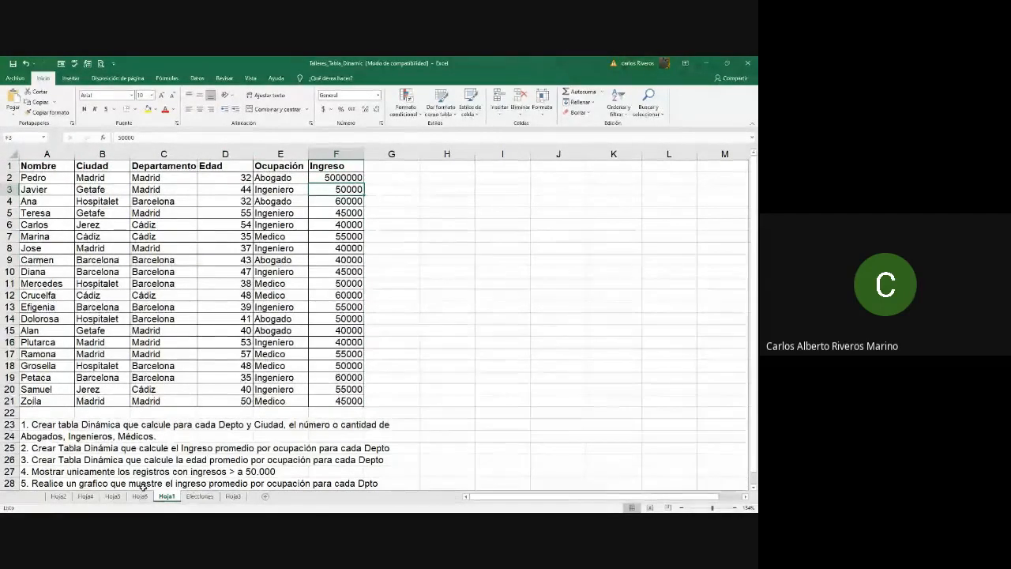
Go to the average income pivot table on Hoja4 and refresh all the workbook's data.
left_click(115, 497)
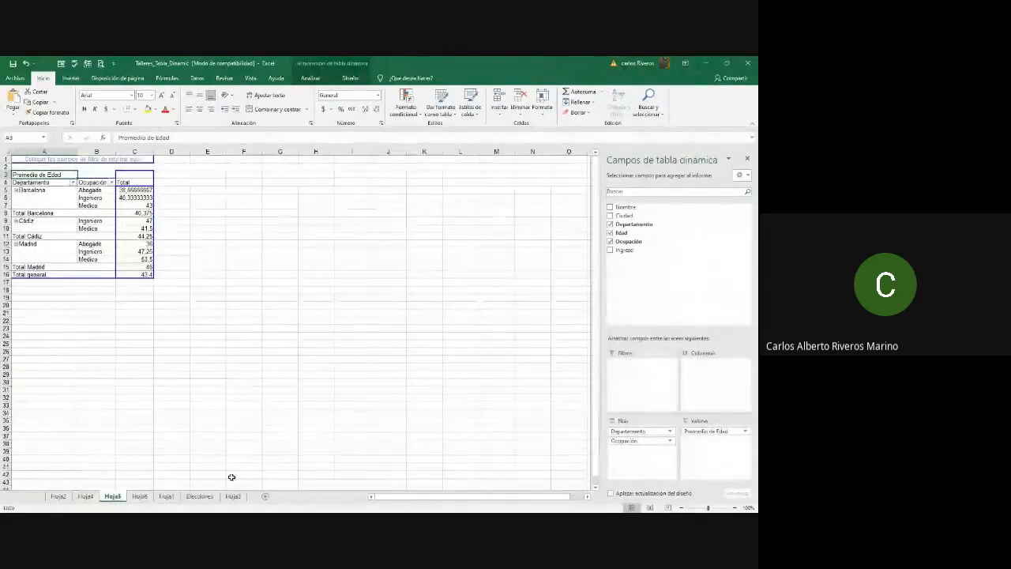
left_click(86, 496)
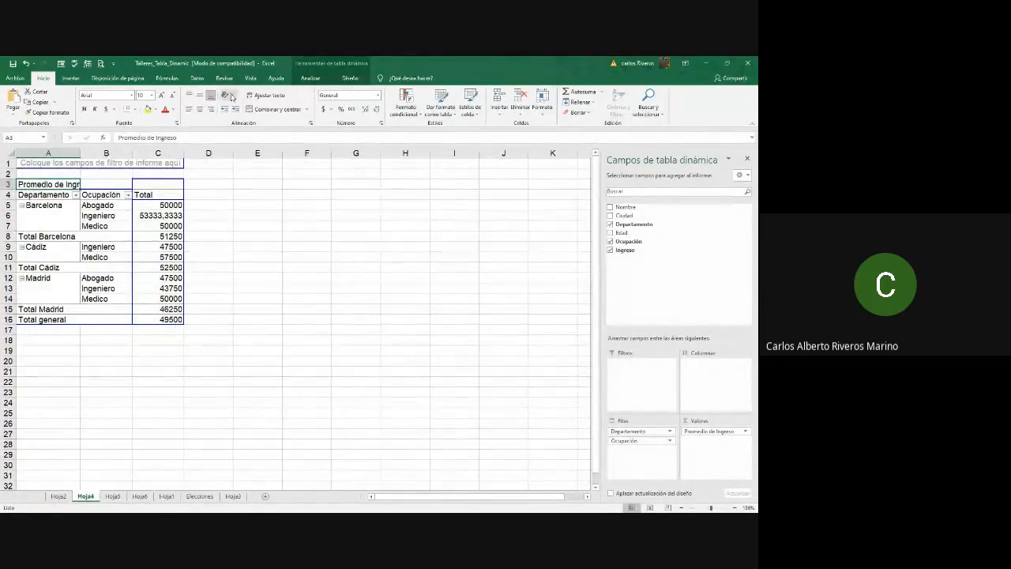
left_click(197, 79)
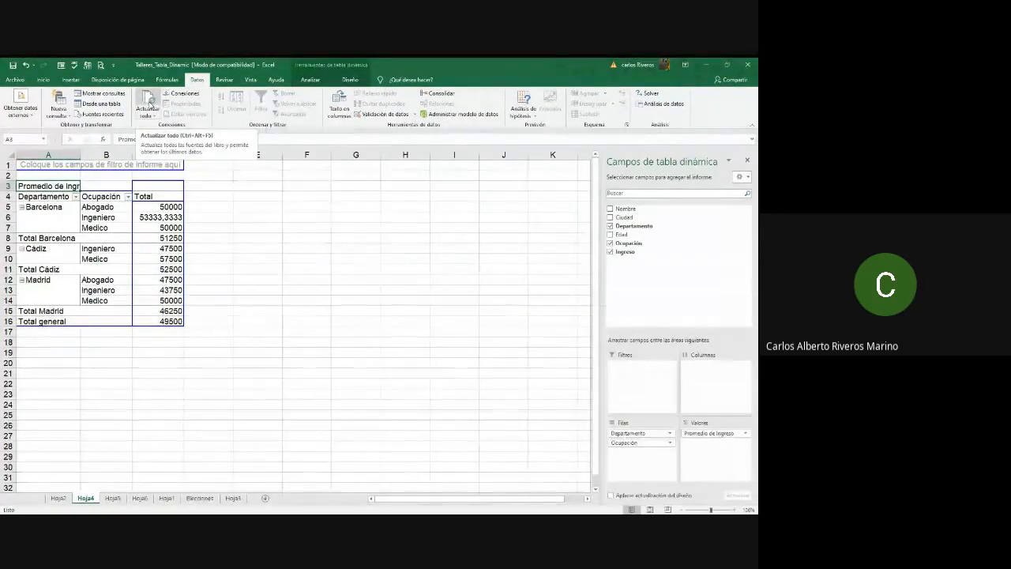
left_click(150, 104)
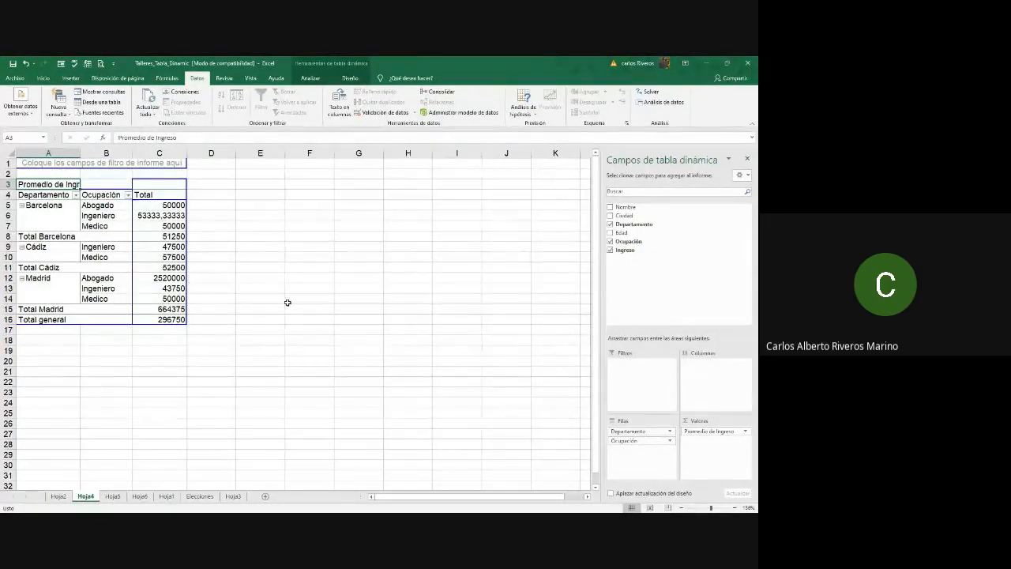
Return to Hoja1 and set the Ingreso of the first record (F2) to 10000000.
left_click(165, 496)
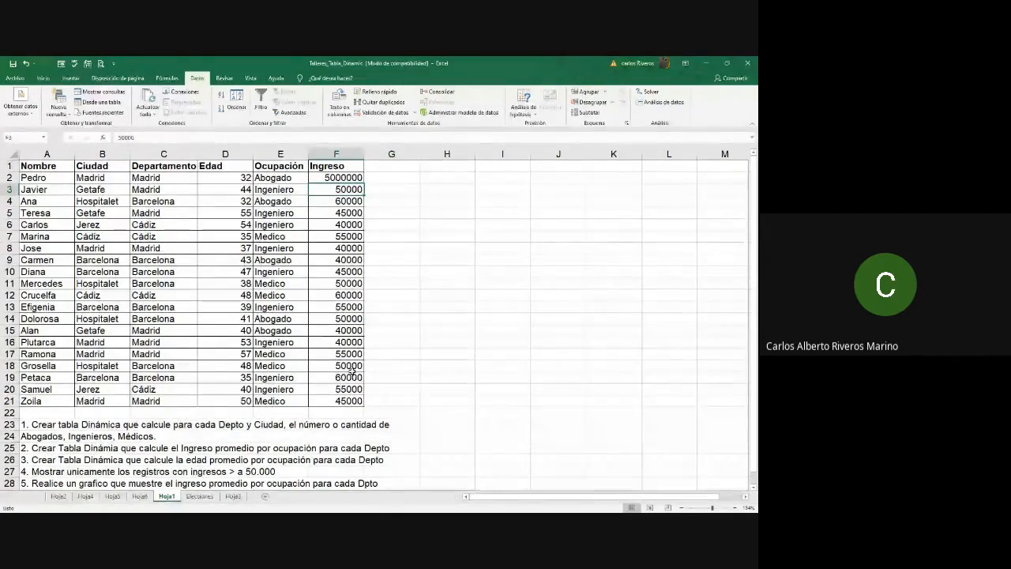
left_click(338, 179)
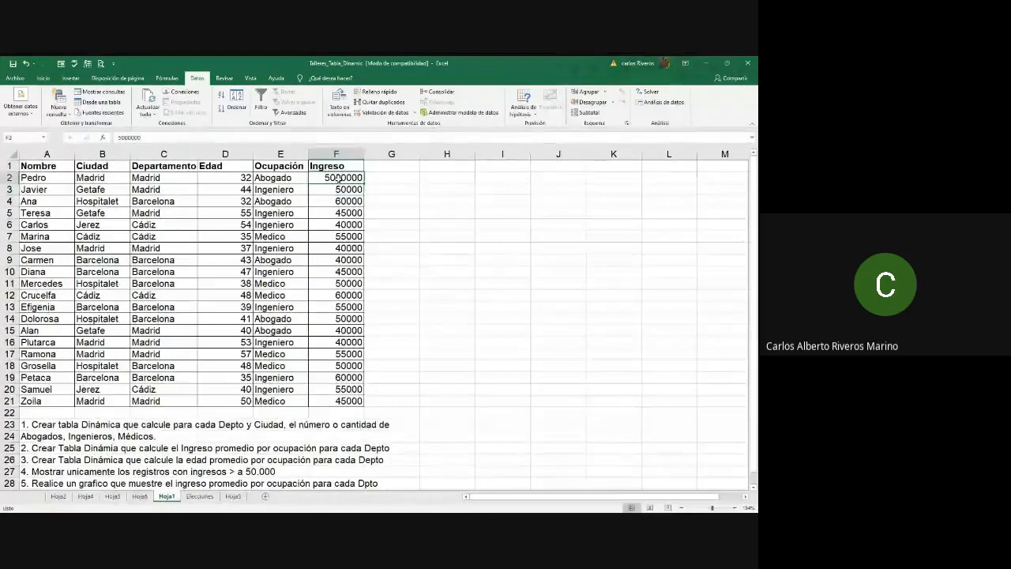
type("1000000")
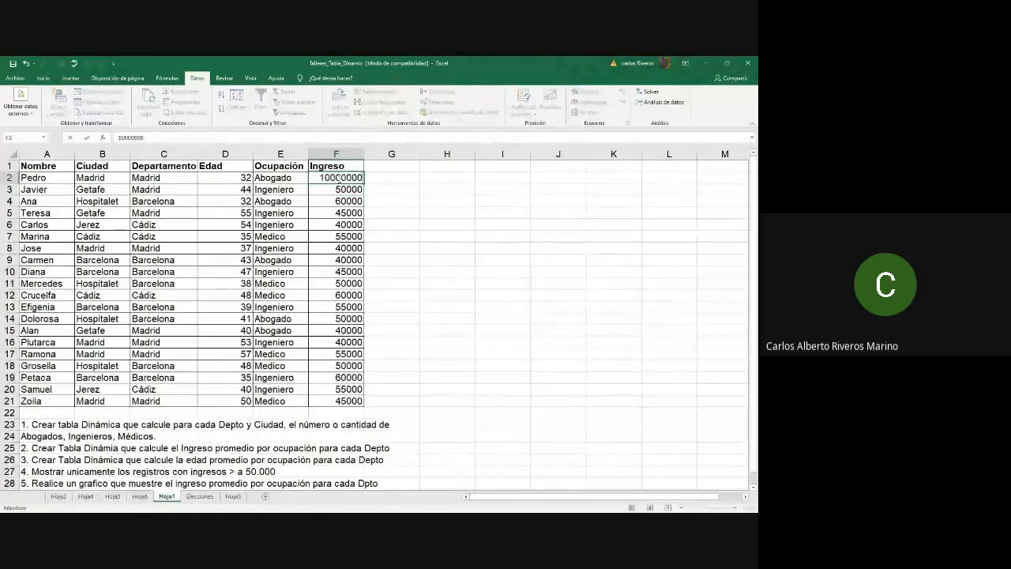
key("Return")
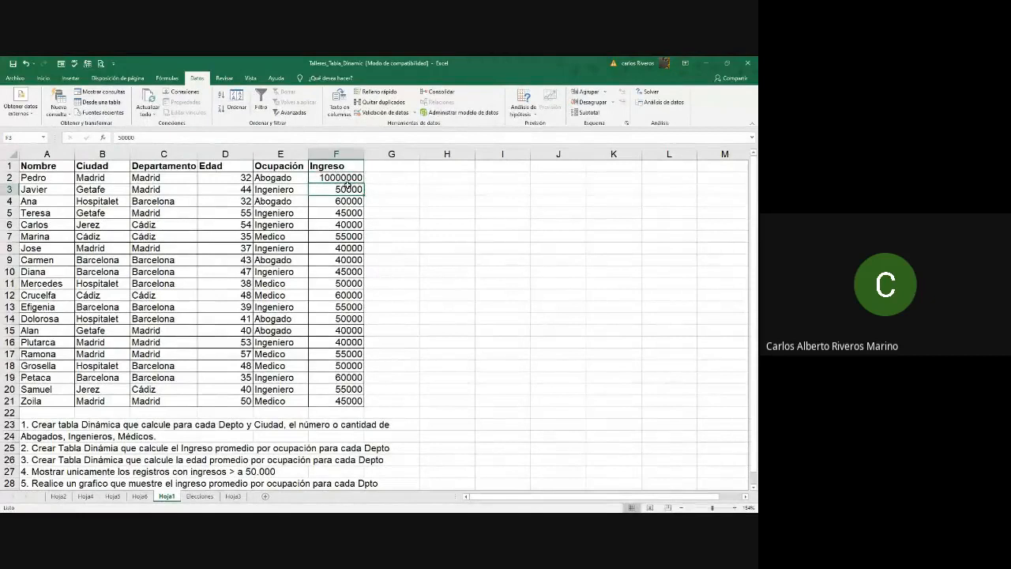
Refresh all data again from Hoja4 to update its average income pivot table with the edited source record.
left_click(113, 496)
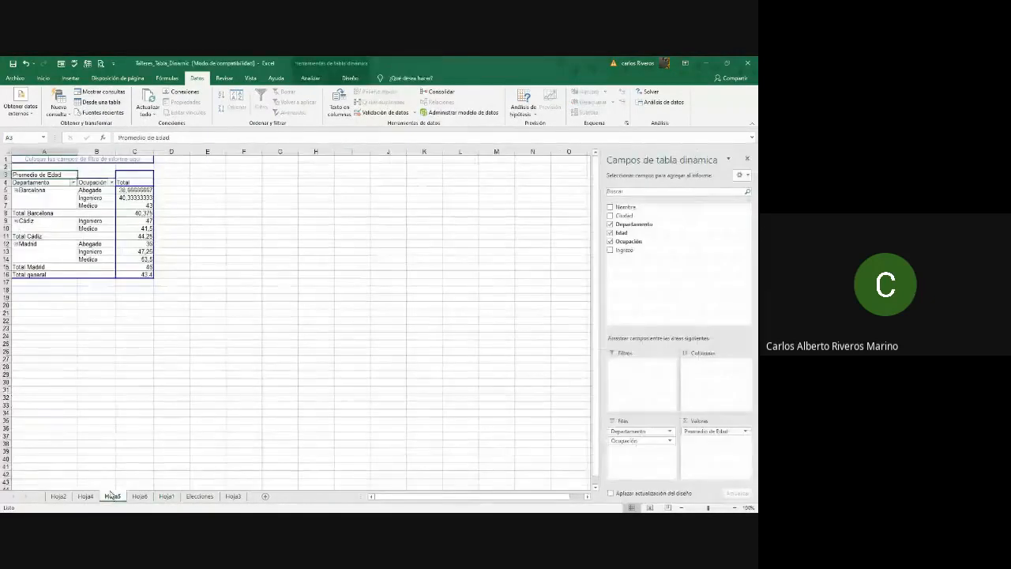
left_click(85, 497)
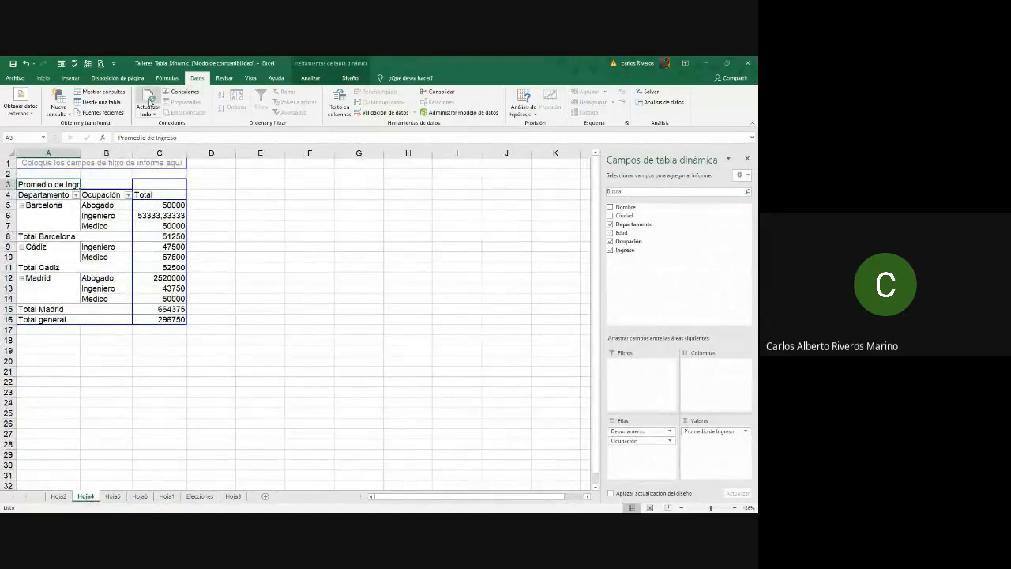
left_click(149, 100)
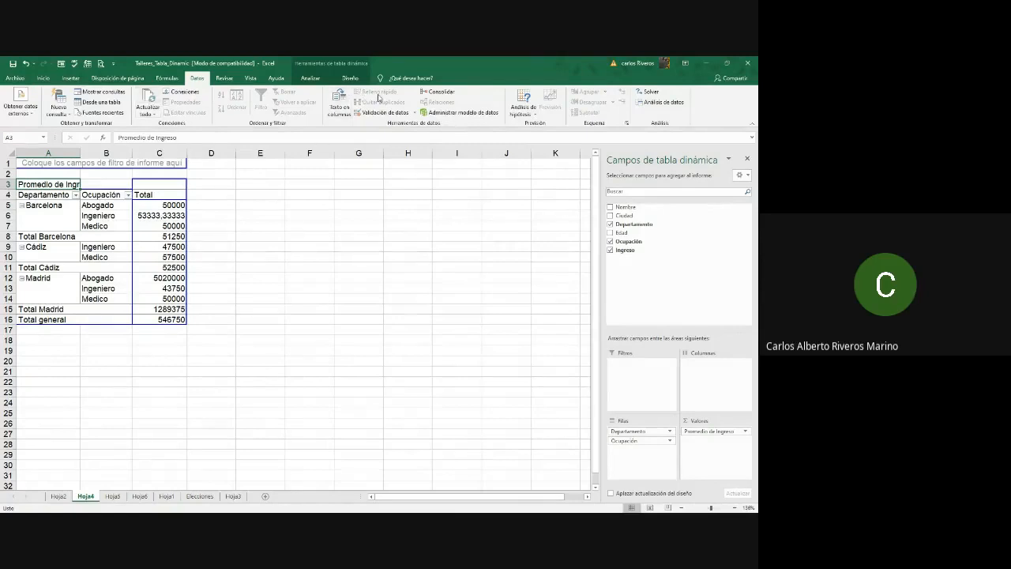
Create a pivot chart on a new sheet from the Hoja1 data range A1:F21.
left_click(166, 498)
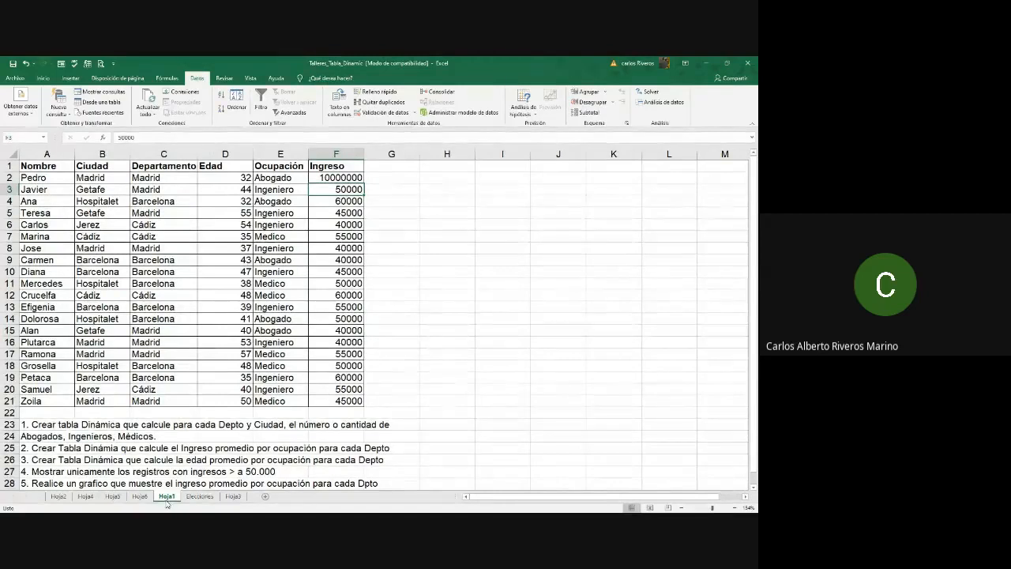
scroll(395, 345, "down", 2)
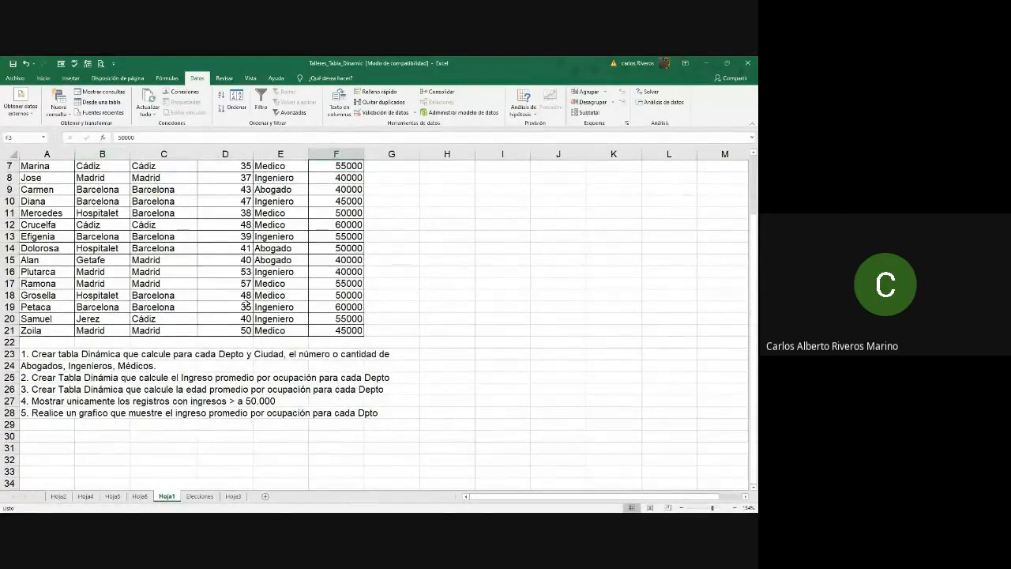
scroll(312, 187, "up", 2)
left_click_drag(62, 166, 359, 401)
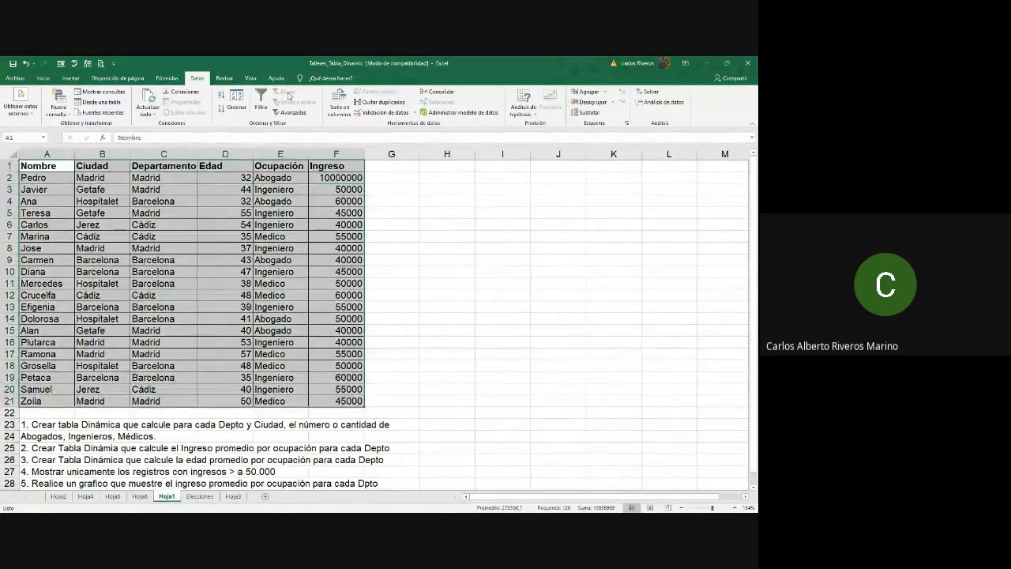
left_click(71, 79)
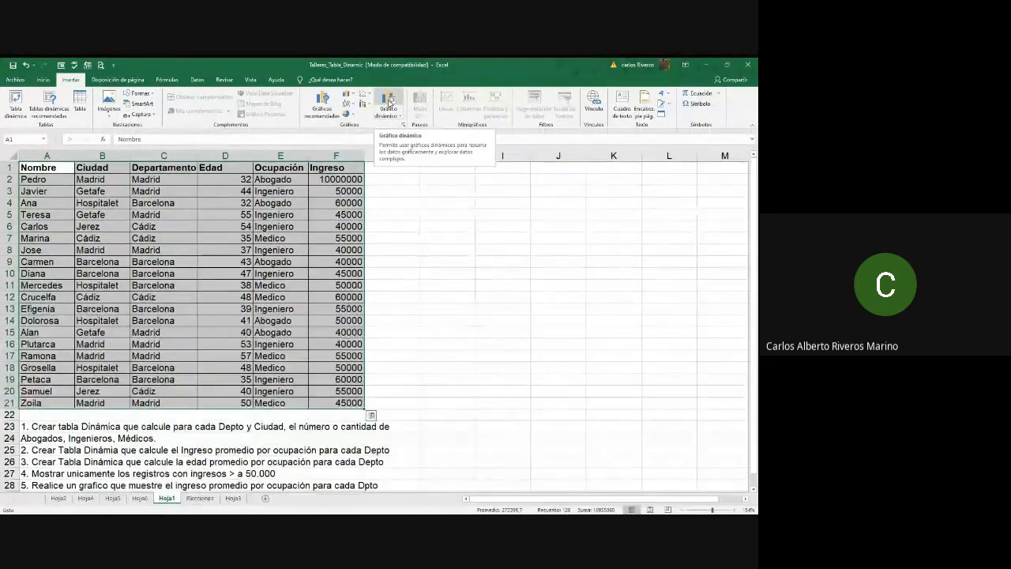
left_click(389, 100)
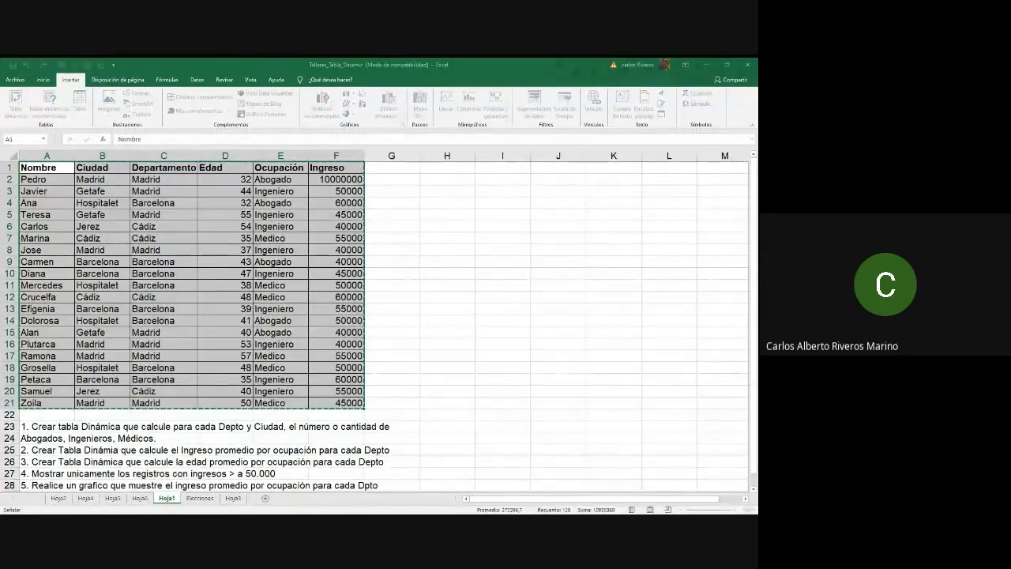
left_click(378, 324)
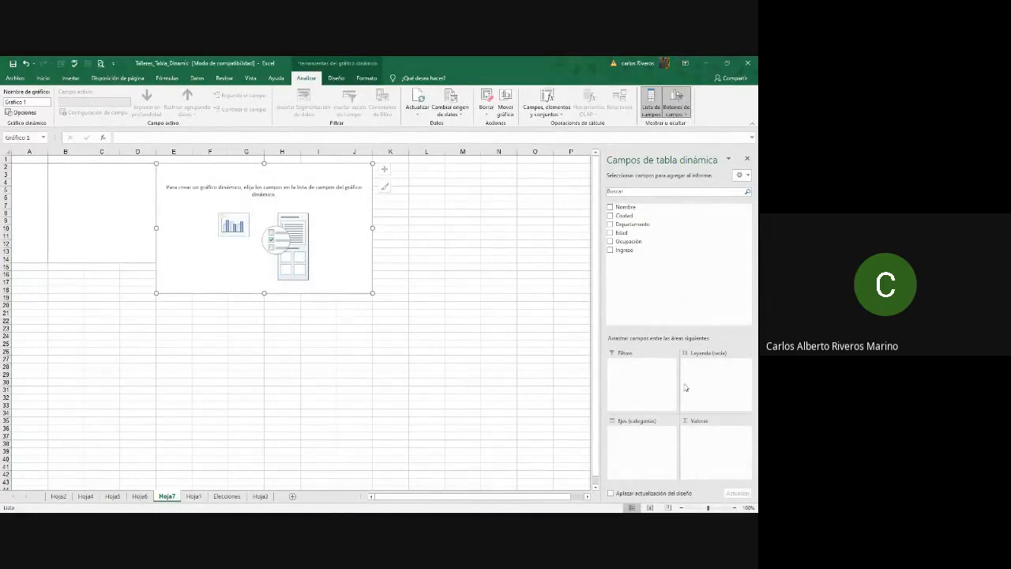
Lay out the pivot chart with Departamento as axis categories, Ocupación as legend series and Ingreso as values.
left_click_drag(637, 224, 646, 432)
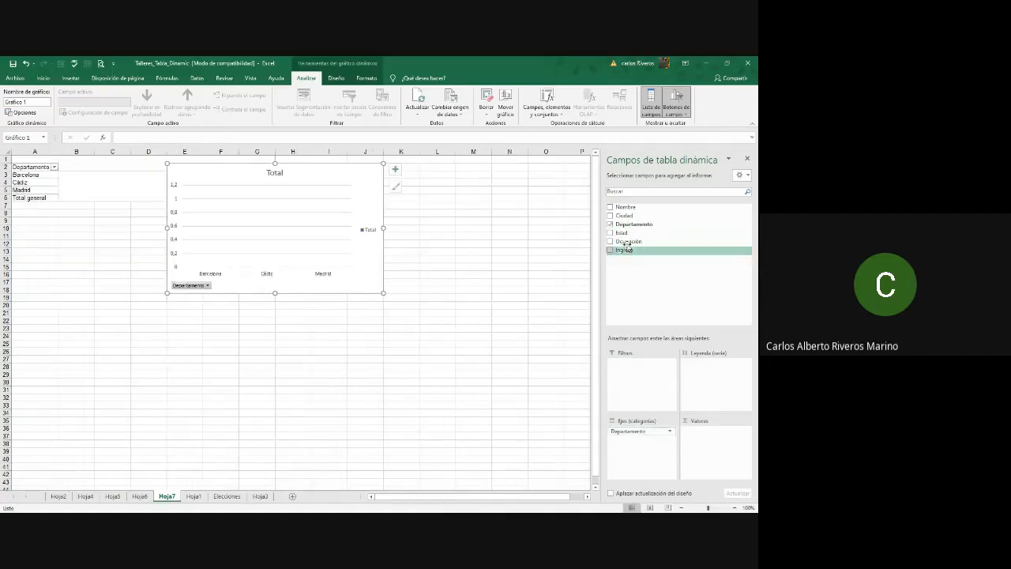
left_click_drag(628, 244, 708, 370)
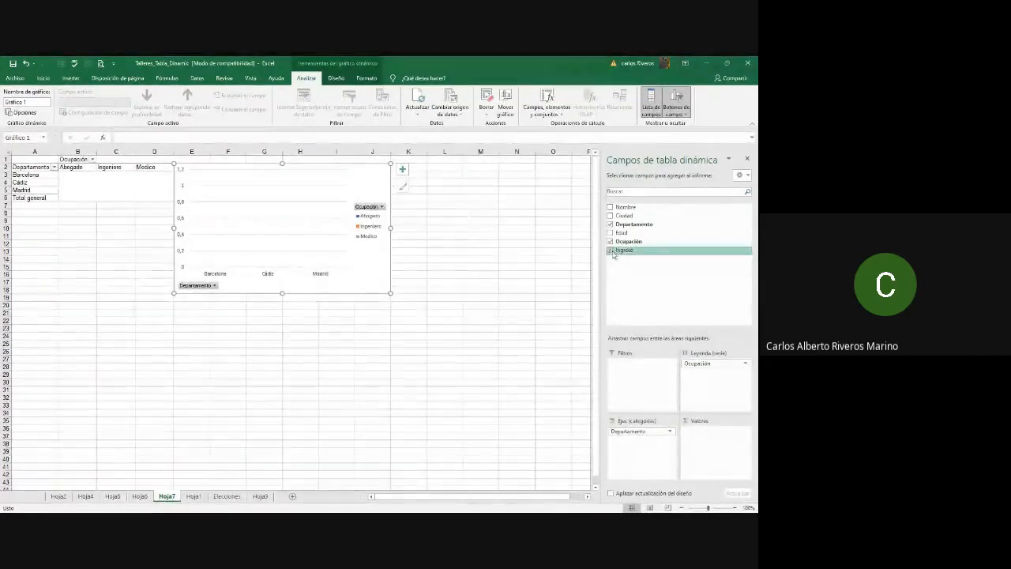
left_click_drag(622, 253, 717, 444)
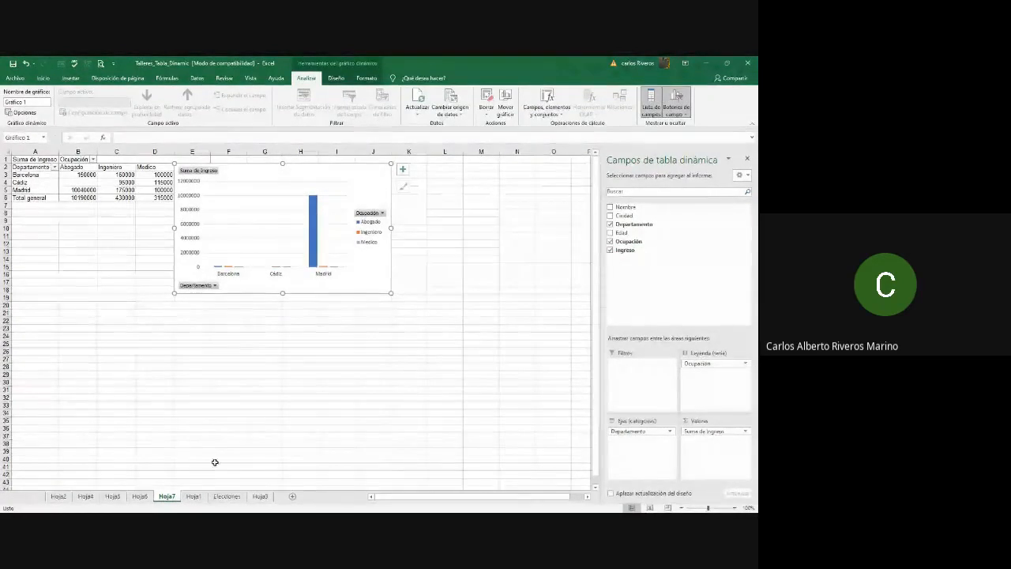
Check exercise 5 on Hoja1, and summarize the Hoja7 pivot chart's Ingreso values by average (Promedio).
left_click(193, 496)
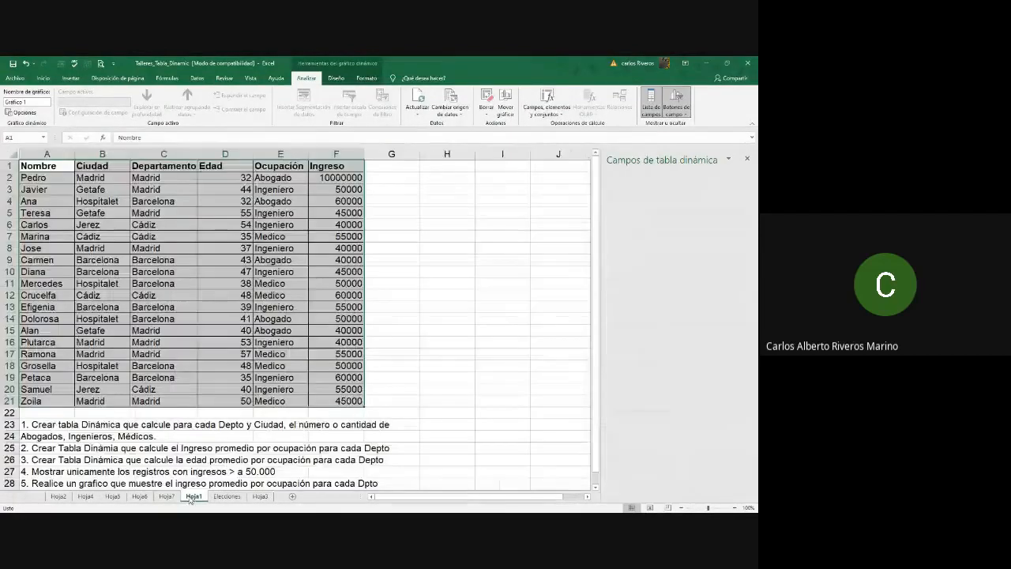
scroll(249, 457, "down", 1)
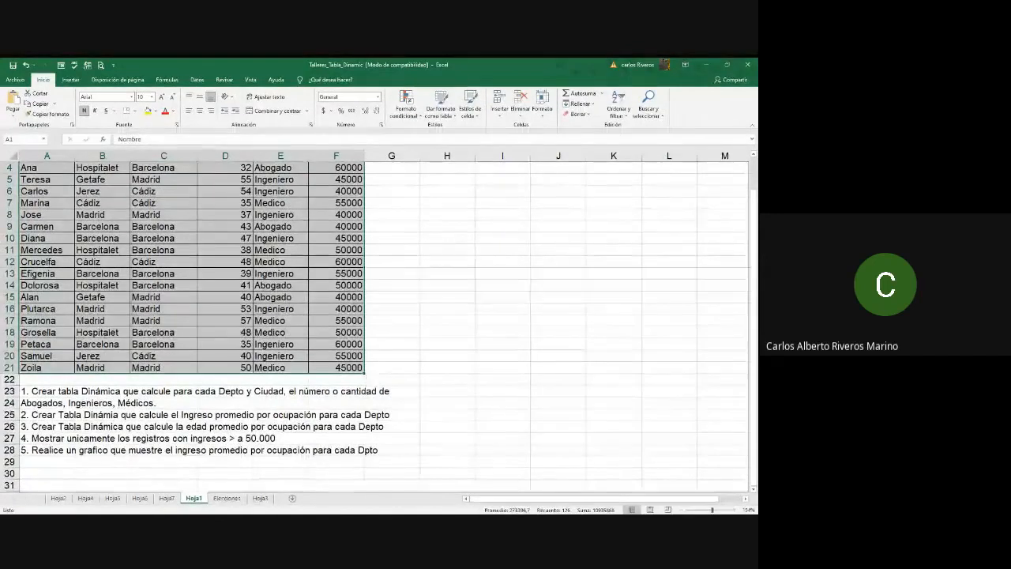
left_click(165, 497)
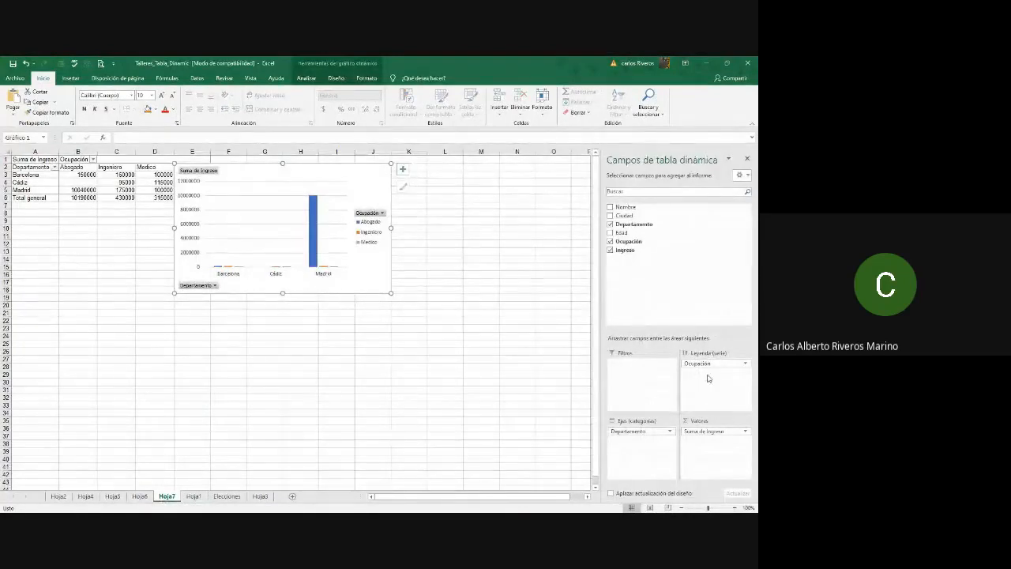
left_click(745, 433)
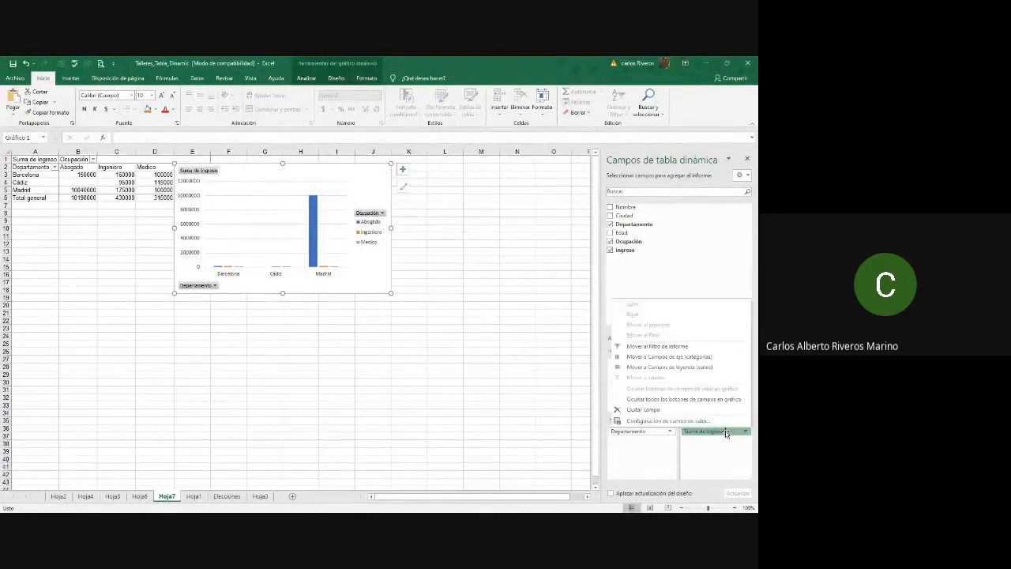
left_click(694, 420)
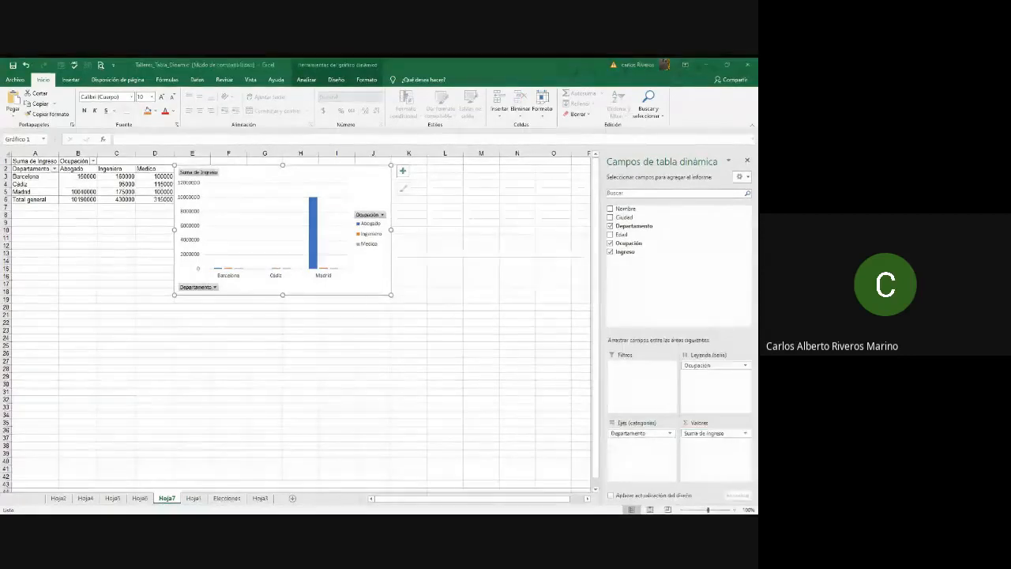
left_click(315, 275)
left_click(382, 316)
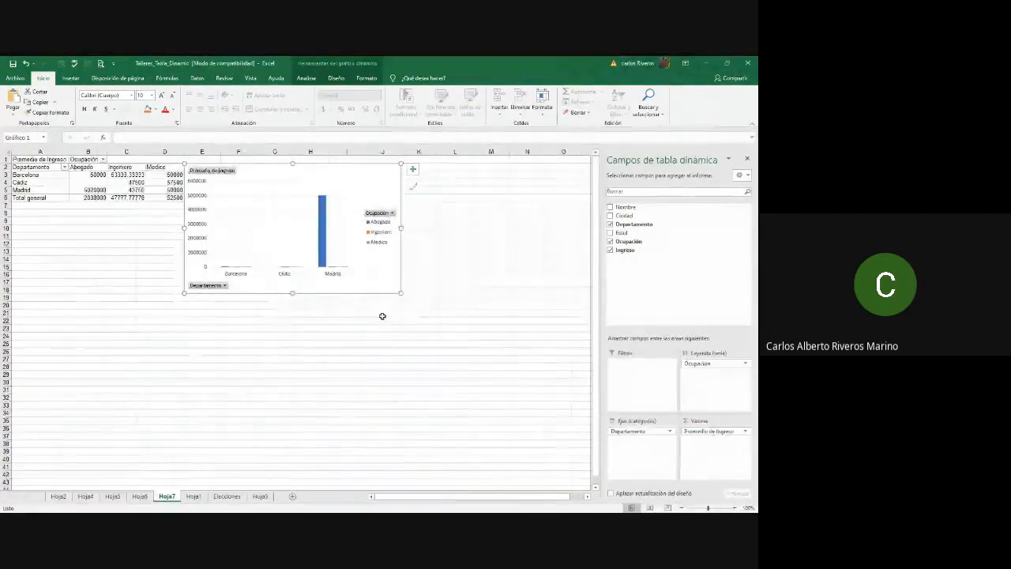
left_click(226, 286)
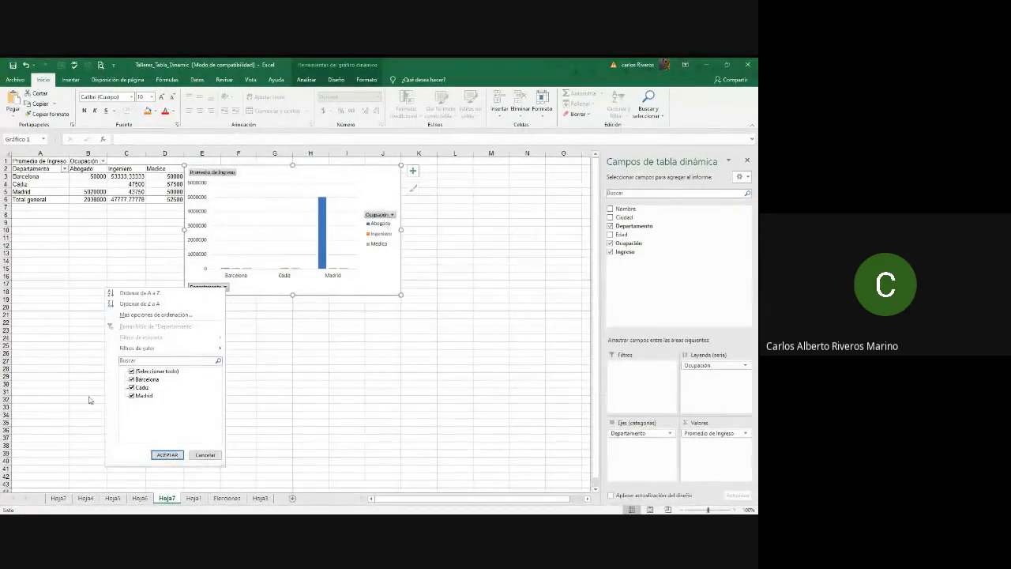
left_click(132, 372)
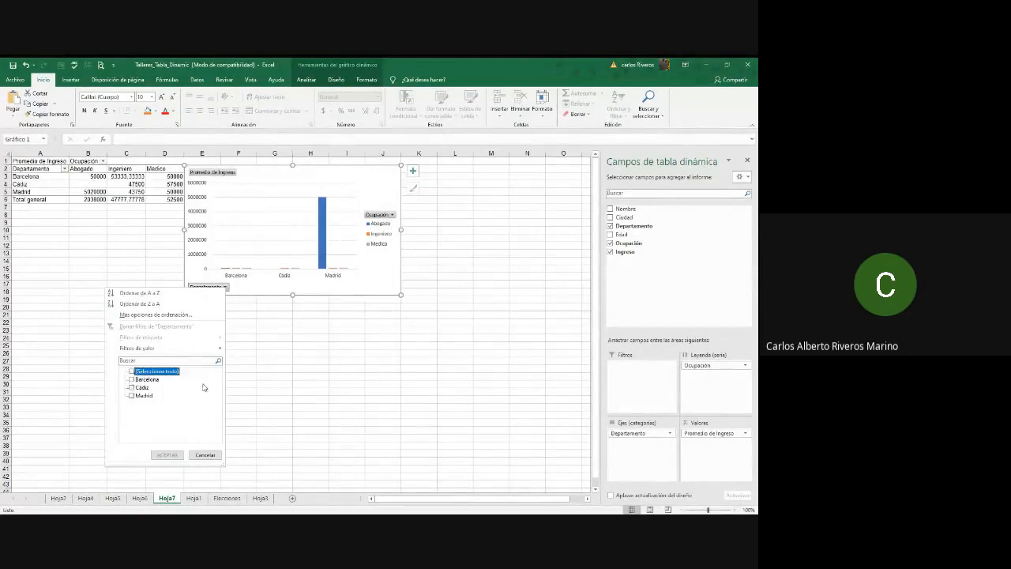
left_click(247, 399)
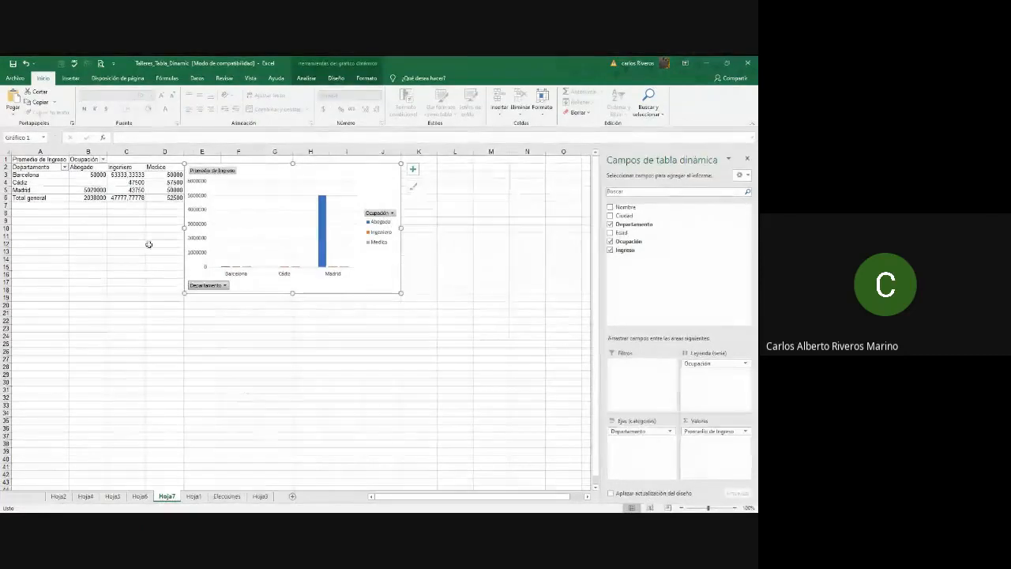
left_click(229, 387)
left_click(276, 451)
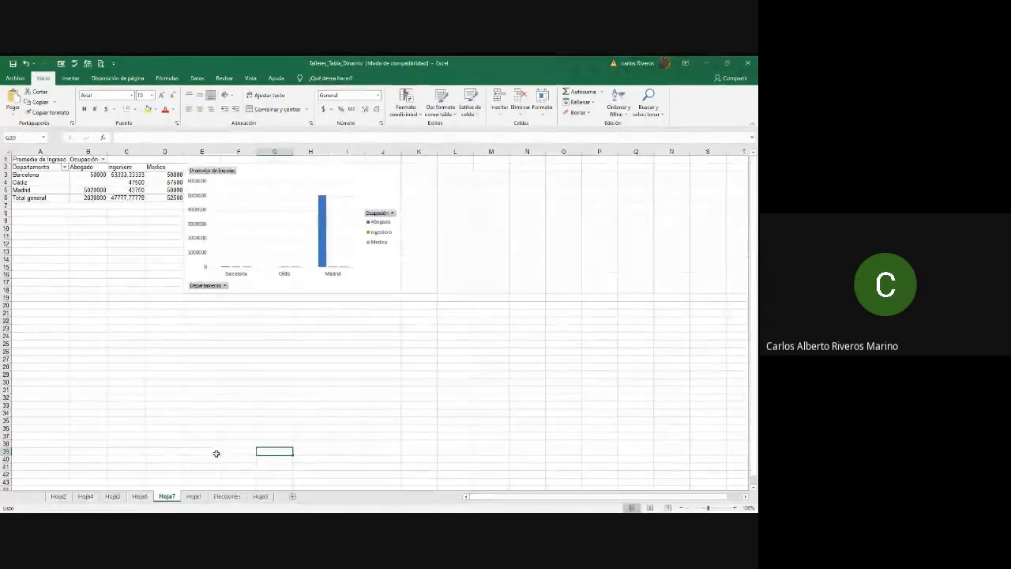
Set the first record's Ingreso in cell F2 of Hoja1 to 10000.
left_click(194, 496)
scroll(285, 242, "up", 1)
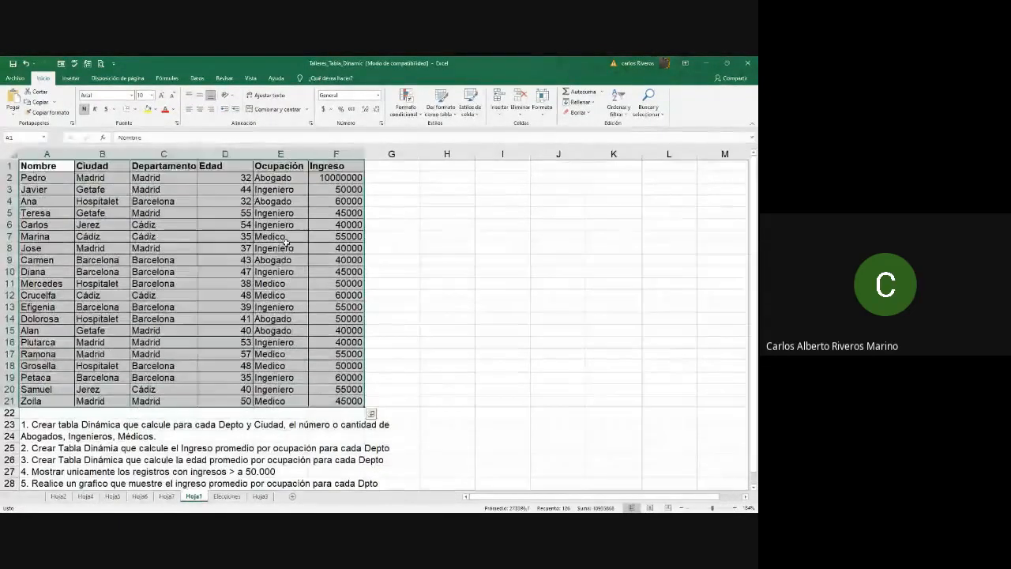
left_click(317, 178)
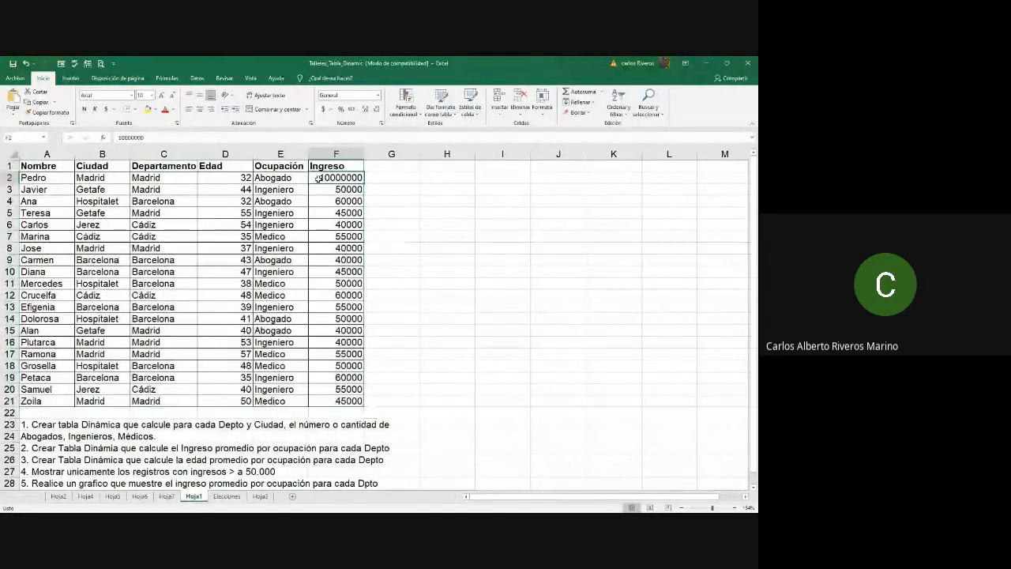
type("100")
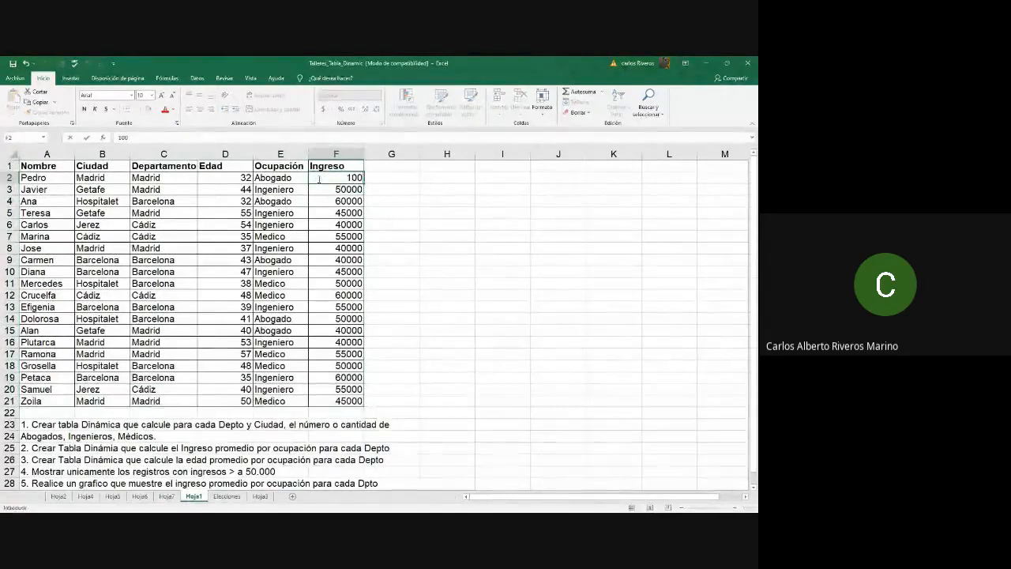
type("00")
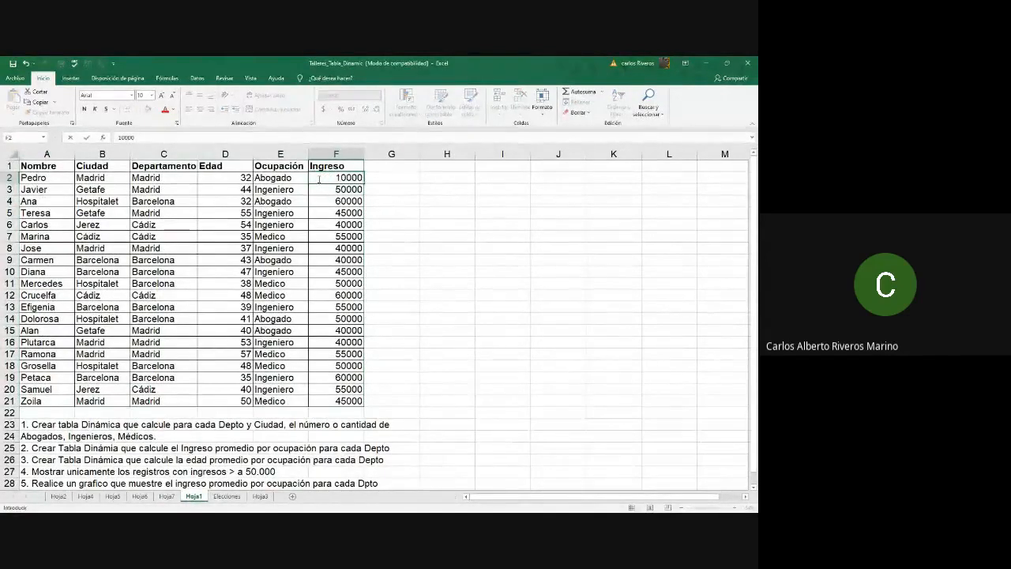
key("Return")
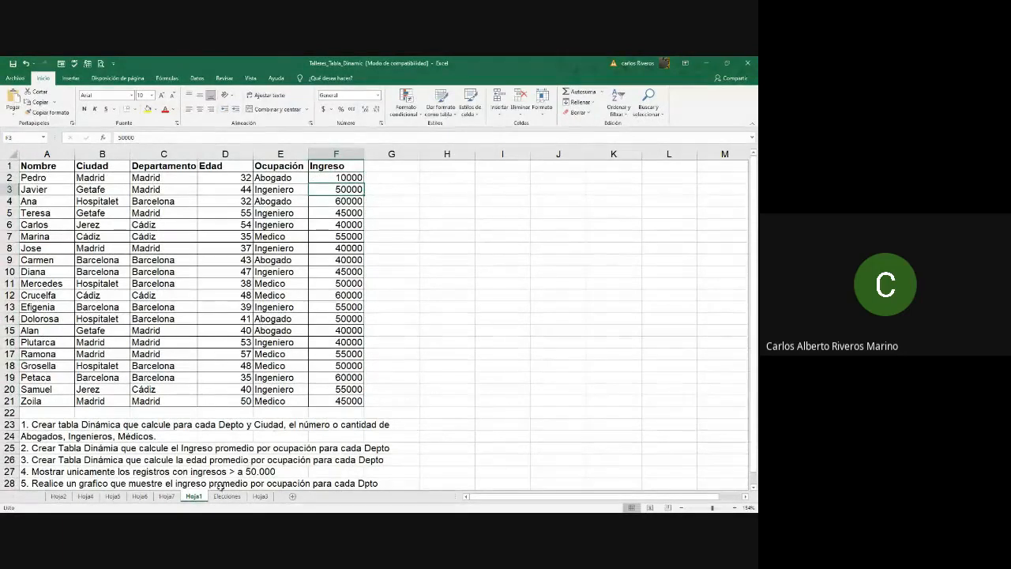
Refresh all data from Hoja7 to update its pivot table and pivot chart with the edited income.
left_click(167, 496)
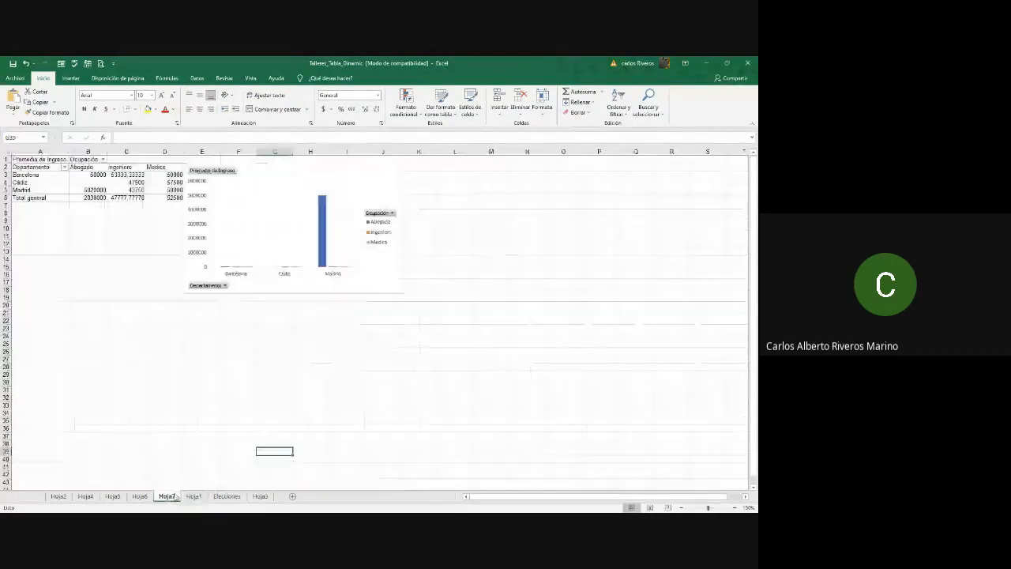
left_click(196, 79)
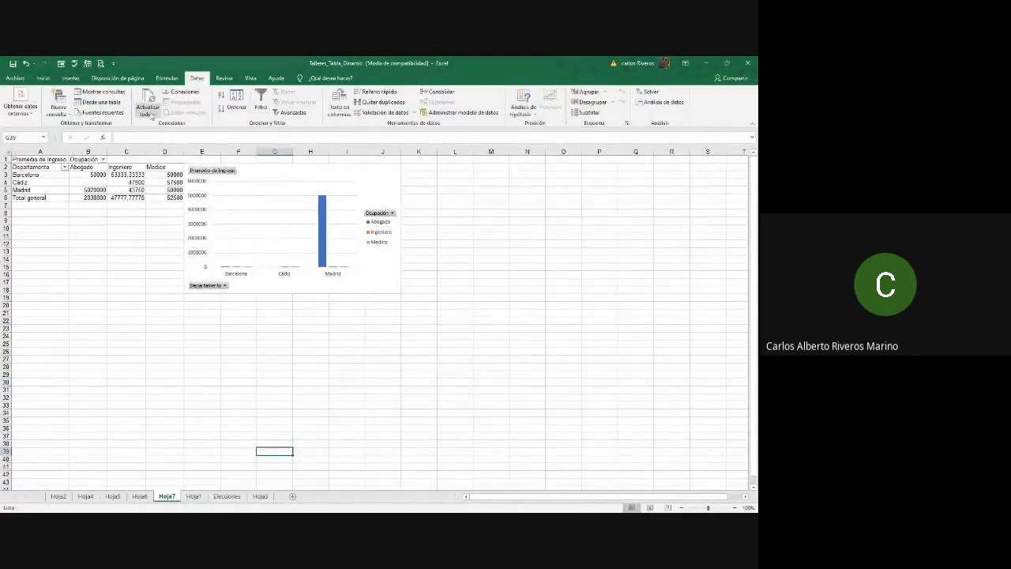
left_click(147, 100)
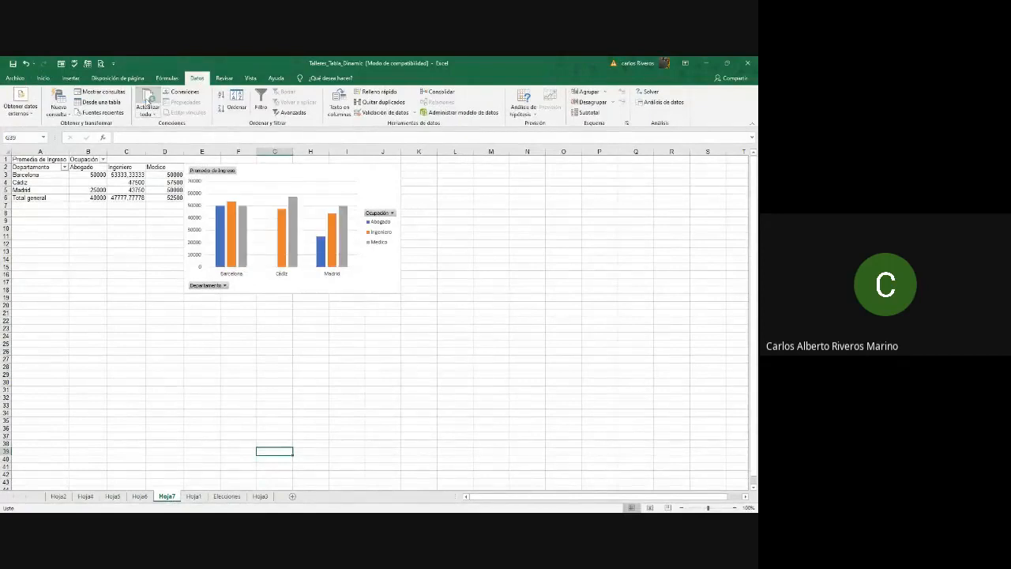
left_click(167, 78)
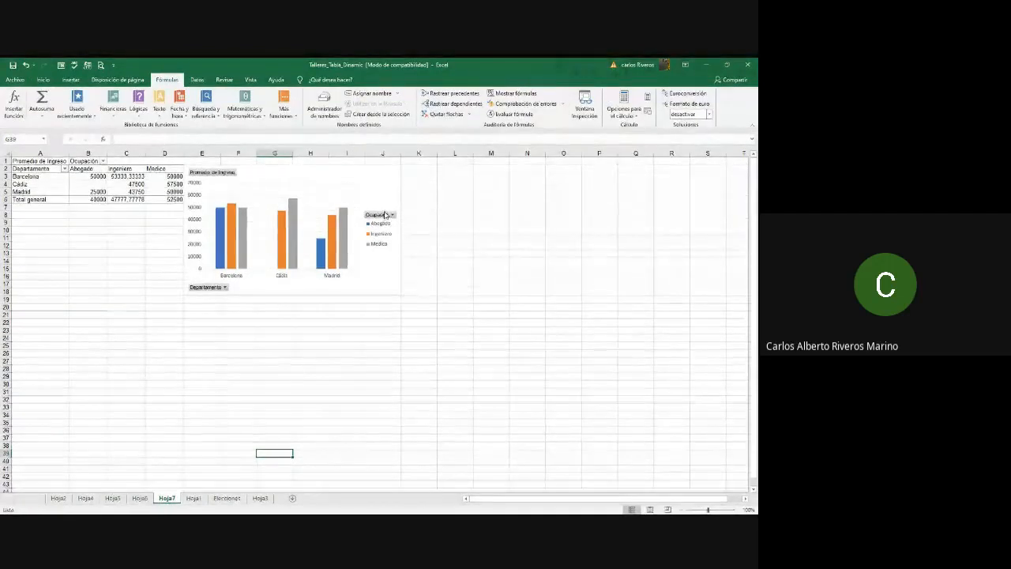
left_click(226, 286)
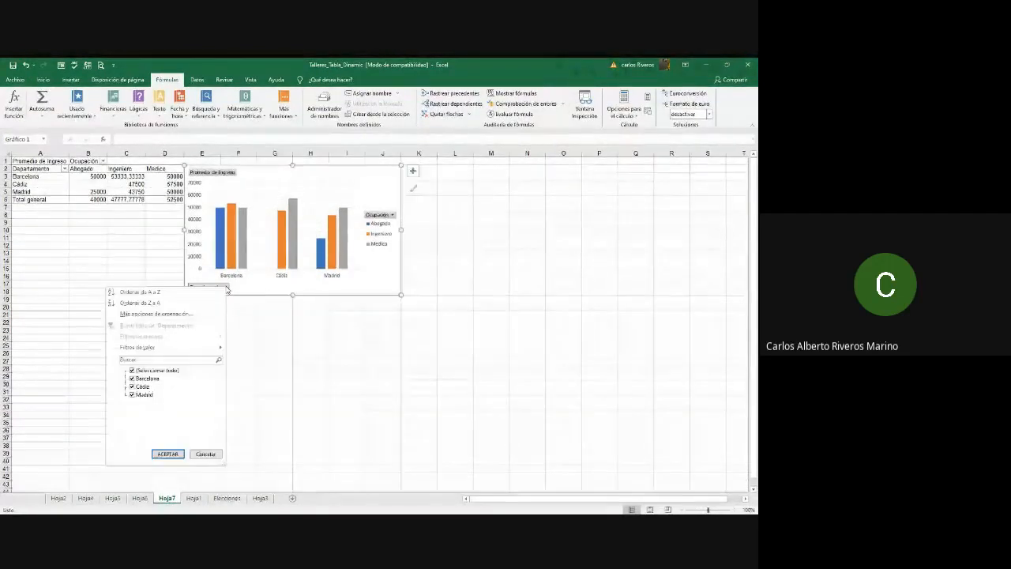
left_click(132, 370)
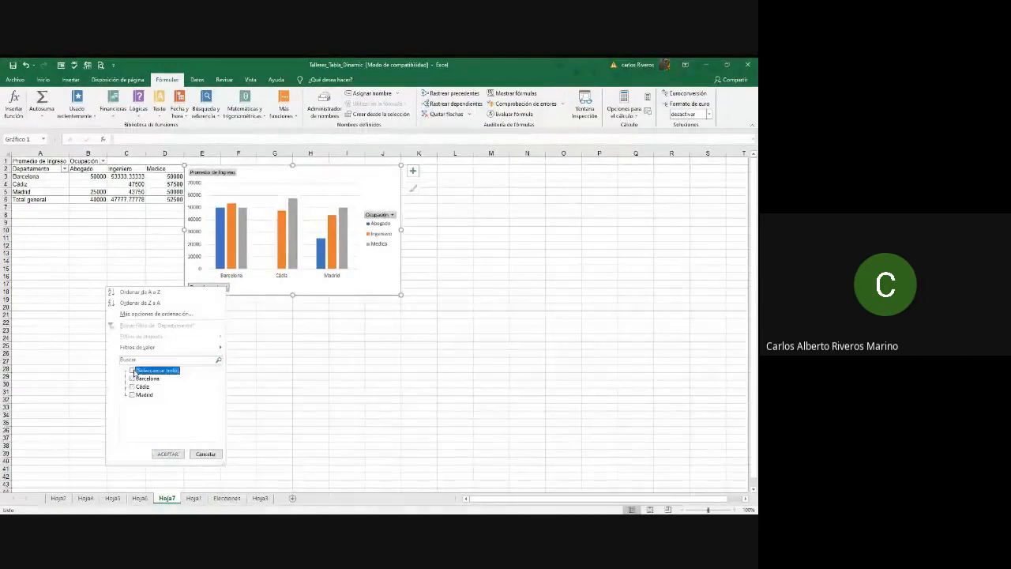
left_click(132, 394)
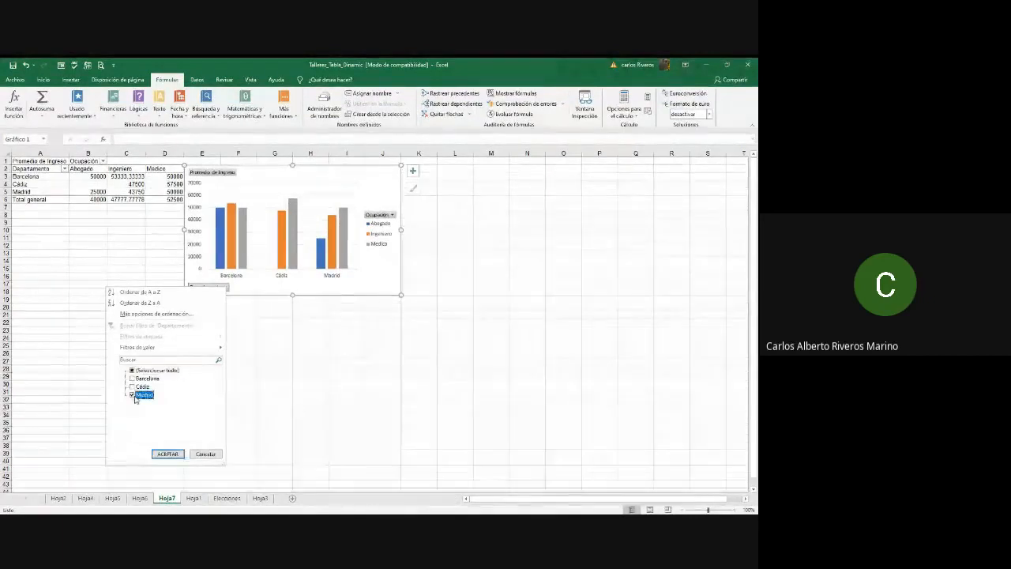
left_click(393, 214)
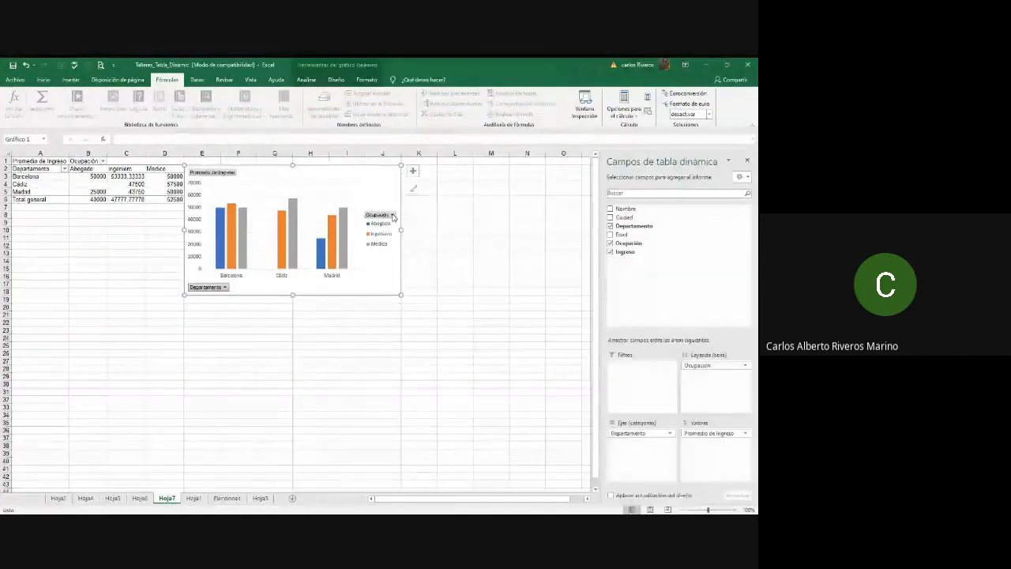
Filter the Hoja7 pivot chart's Ocupación field to exclude Medico.
left_click(393, 211)
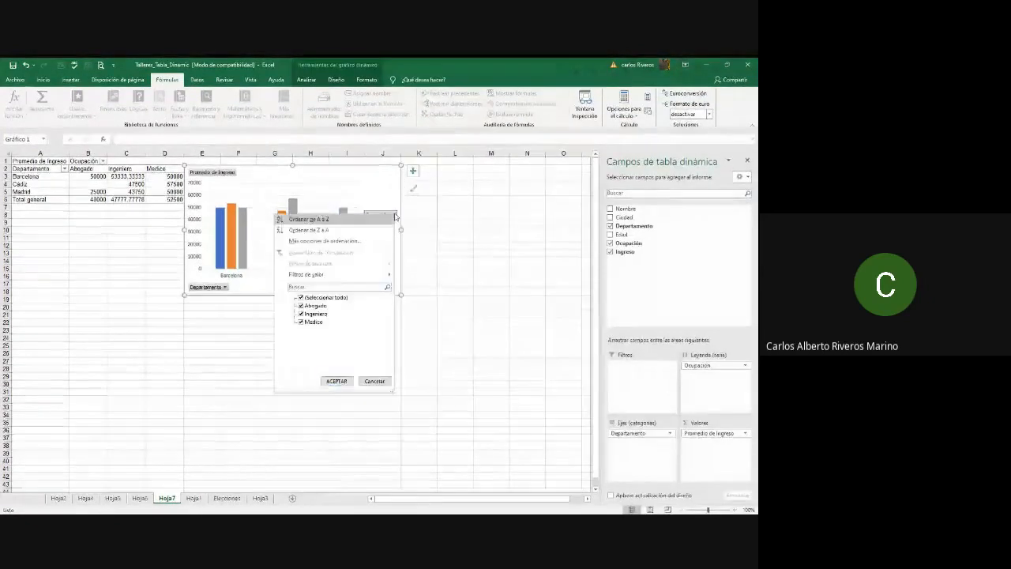
left_click(302, 323)
left_click(338, 383)
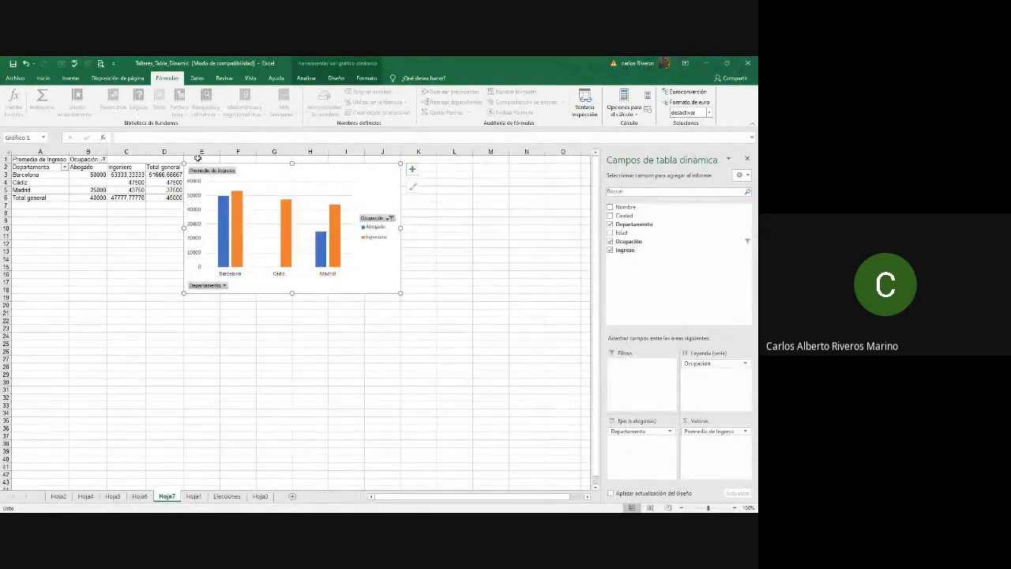
Filter the pivot chart's Departamento field to show only Barcelona.
left_click(224, 286)
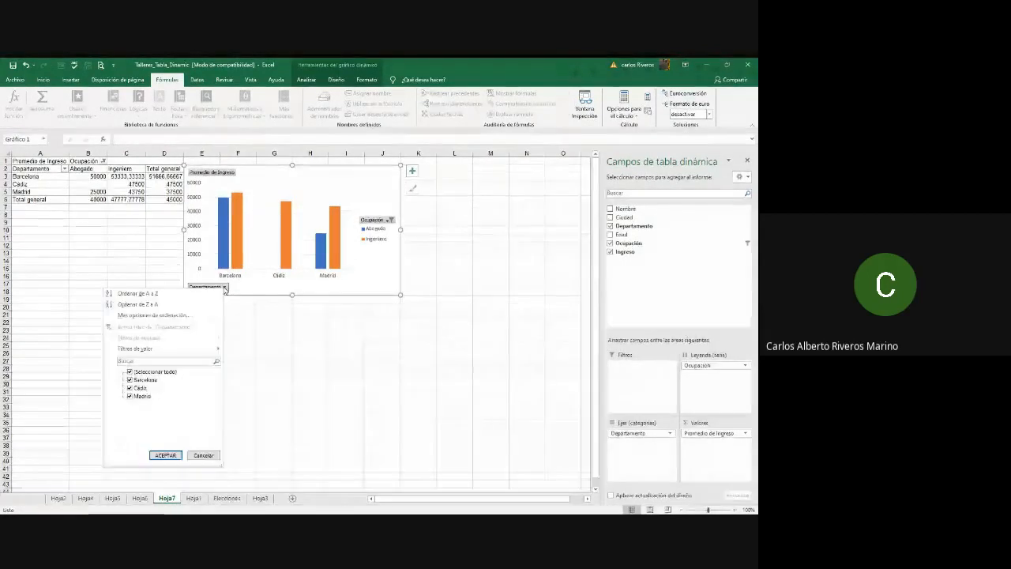
left_click(130, 380)
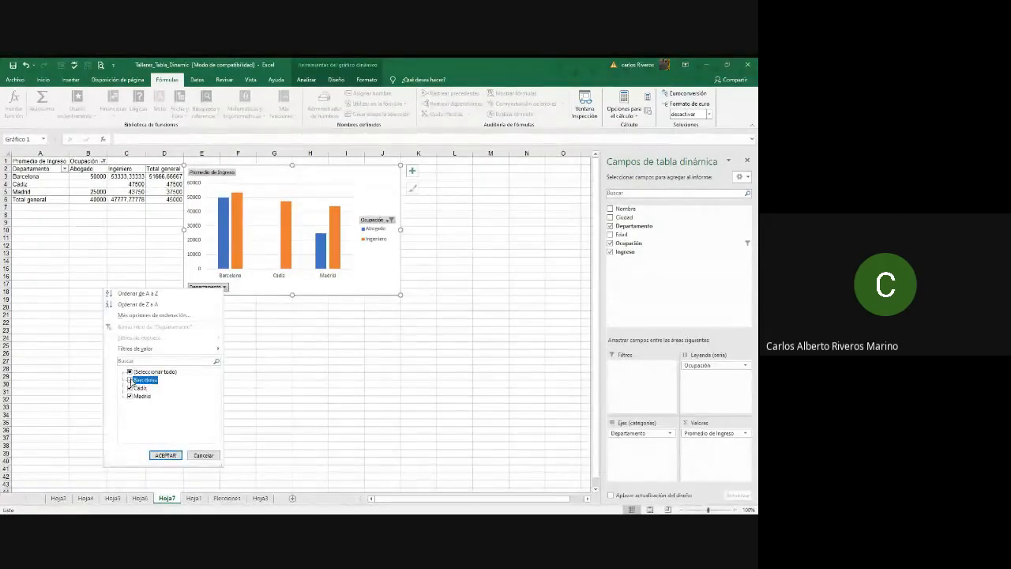
left_click(129, 372)
left_click(130, 395)
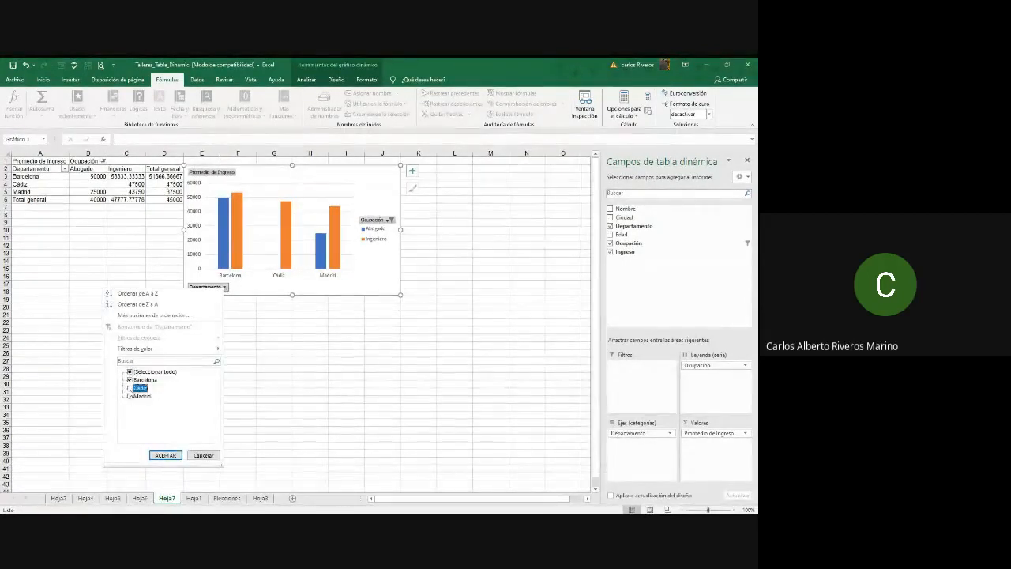
left_click(130, 372)
left_click(130, 380)
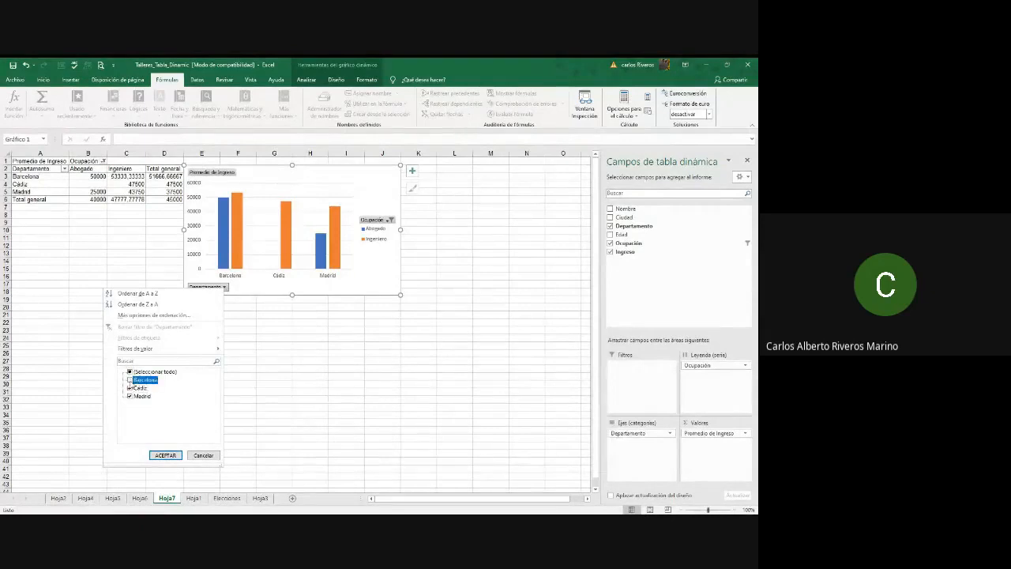
left_click(130, 372)
left_click(130, 372)
left_click(129, 380)
left_click(165, 455)
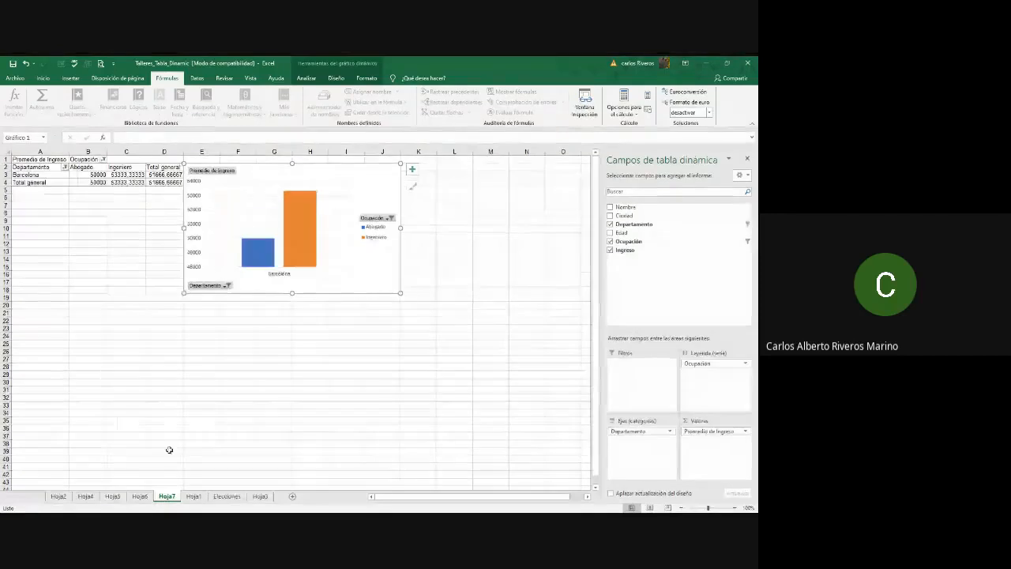
Include Medico again in the pivot chart's Ocupación filter.
left_click(390, 220)
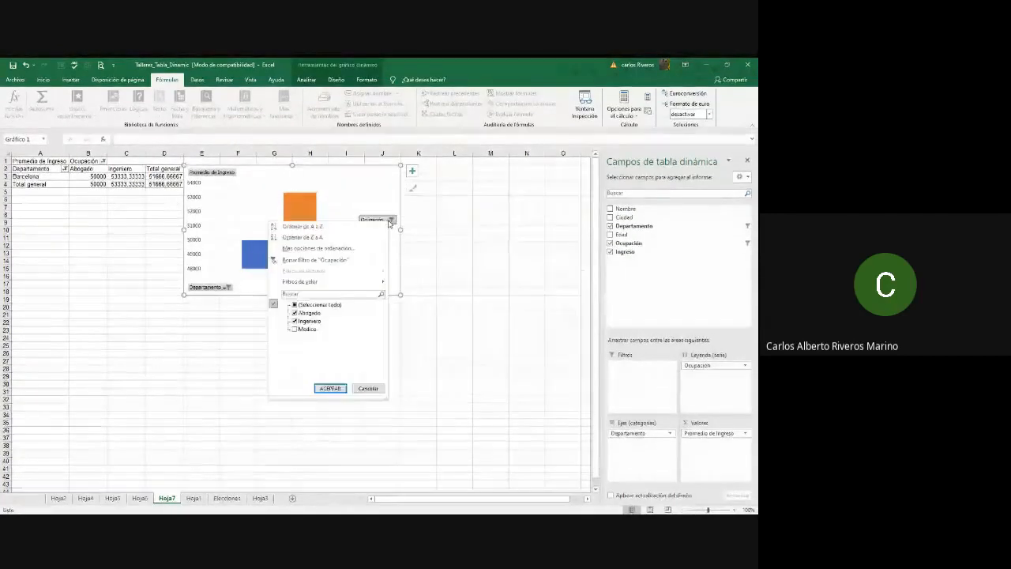
left_click(297, 330)
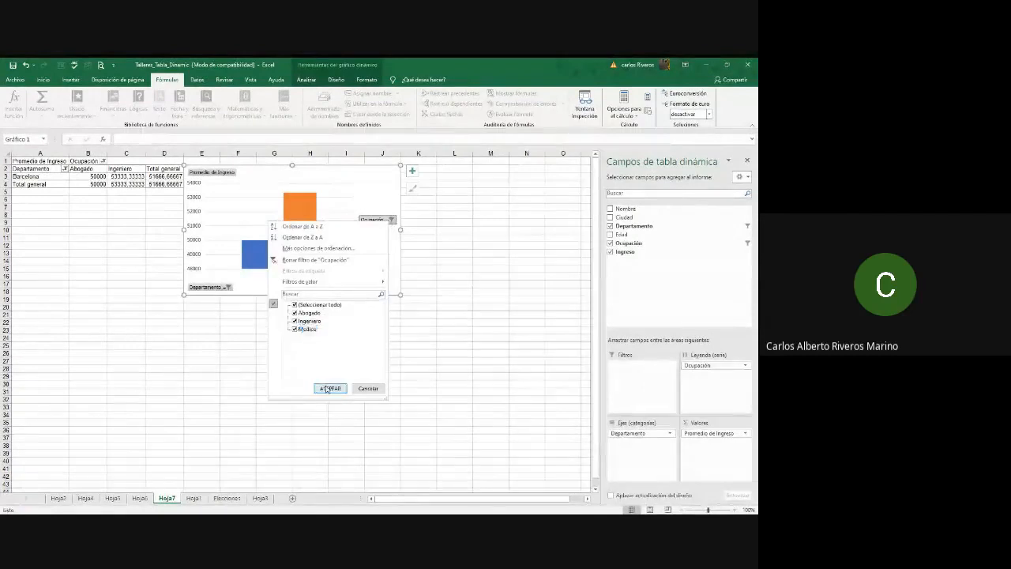
left_click(331, 388)
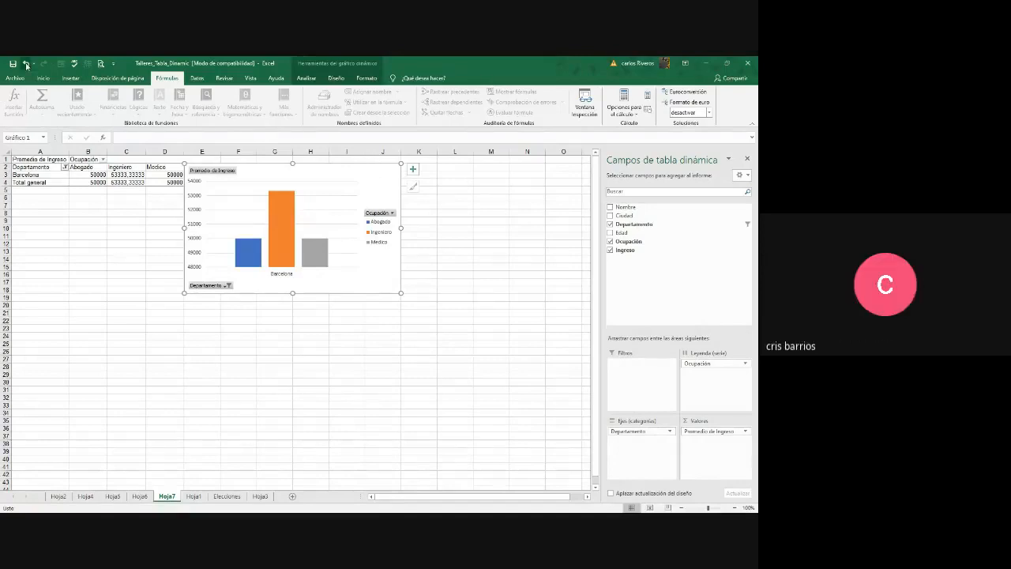
left_click(68, 78)
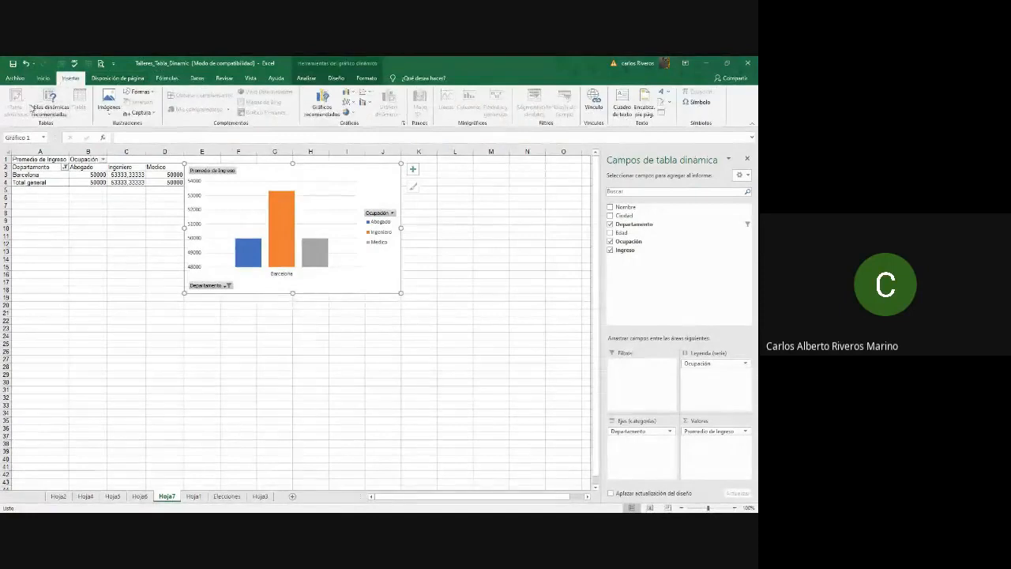
left_click(470, 228)
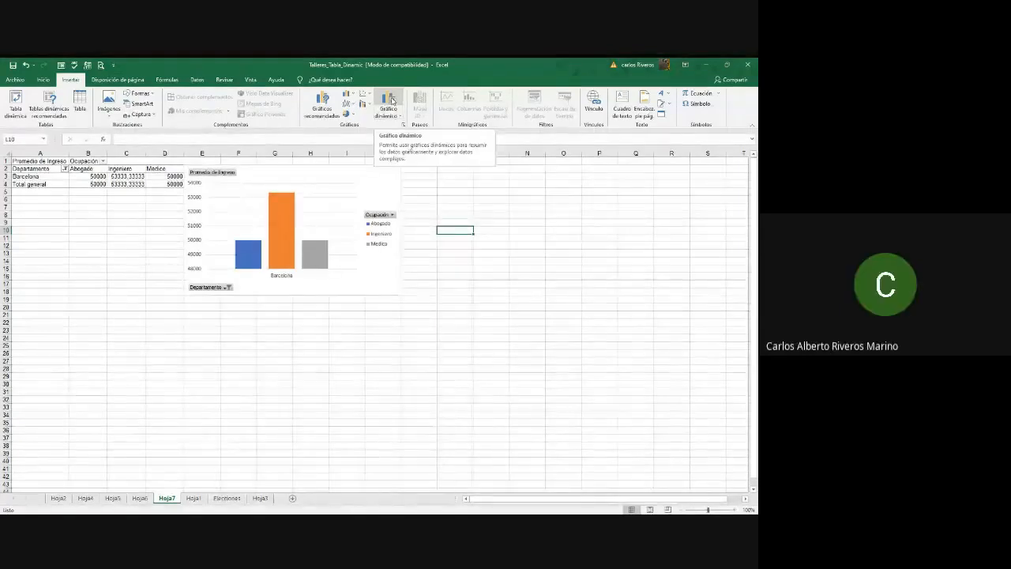
left_click(338, 199)
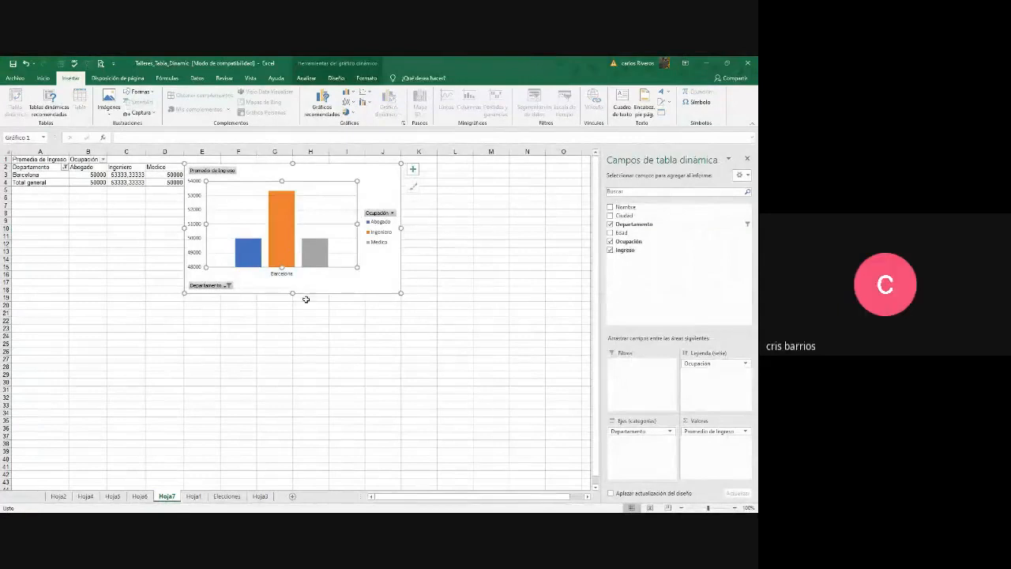
Widen the NOMBRE column on the Elecciones sheet so the full candidate names fit.
left_click(226, 495)
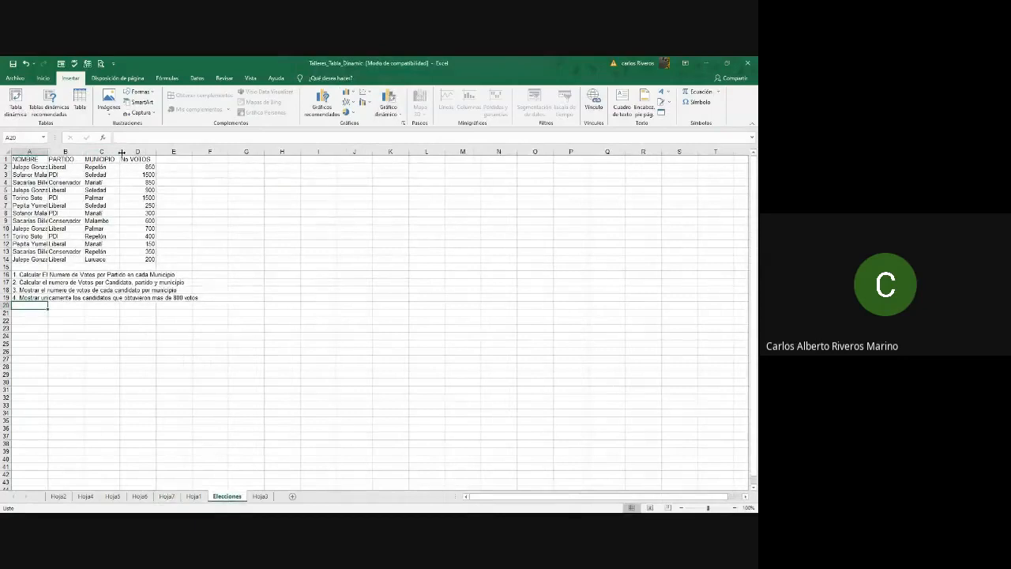
left_click_drag(48, 151, 109, 152)
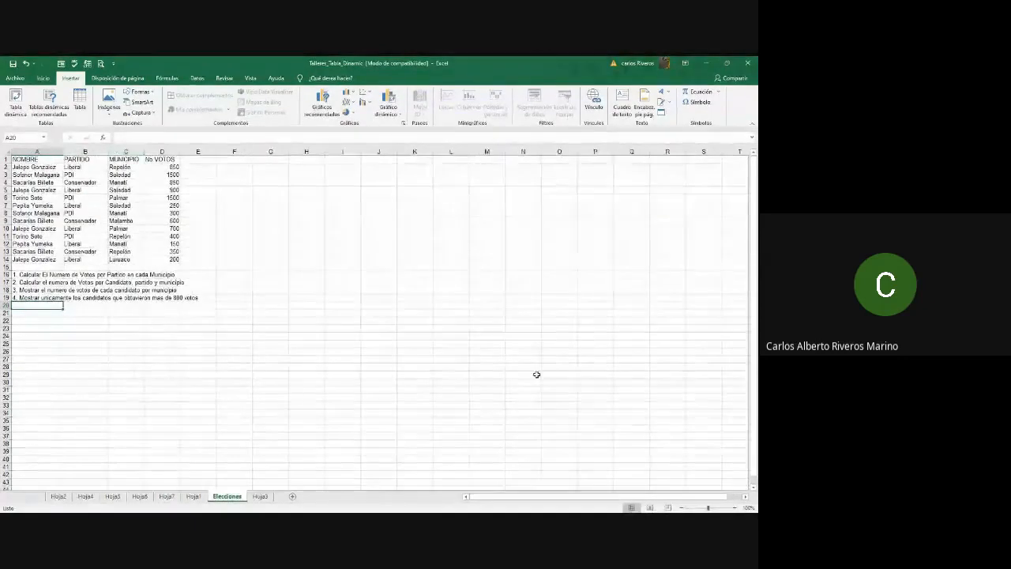
Create a pivot table on a new sheet from the Elecciones data range A1:D14.
left_click_drag(709, 508, 715, 508)
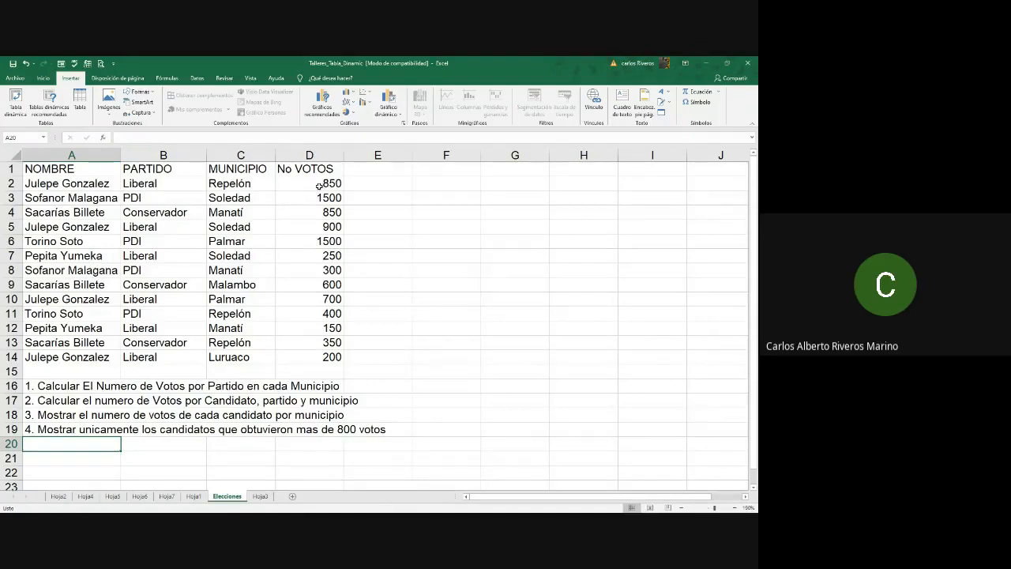
left_click_drag(79, 167, 347, 369)
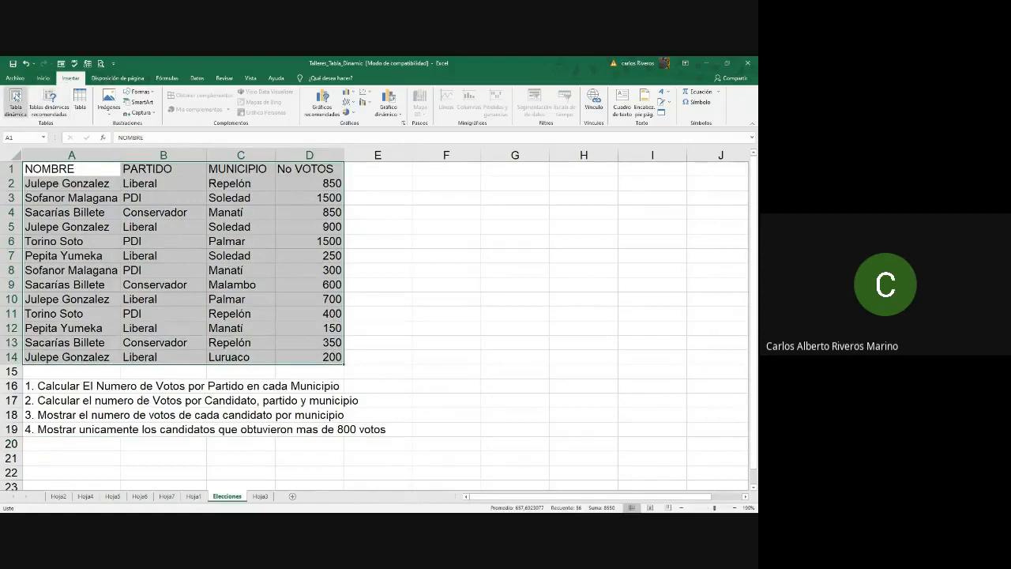
left_click(15, 97)
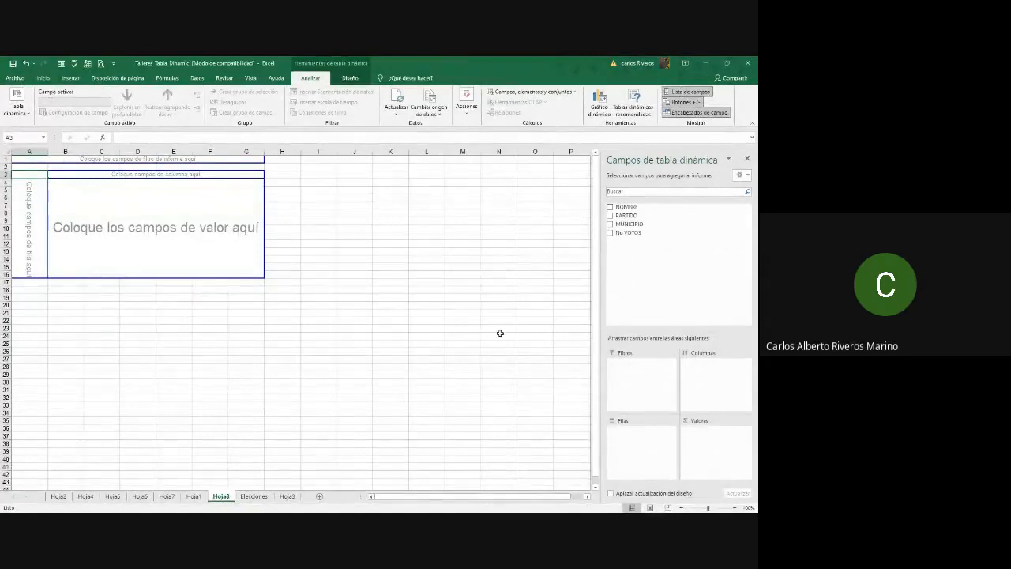
Copy the four exercise statements from the Elecciones sheet into Hoja8, starting at cell B24 below the empty pivot table.
left_click(250, 496)
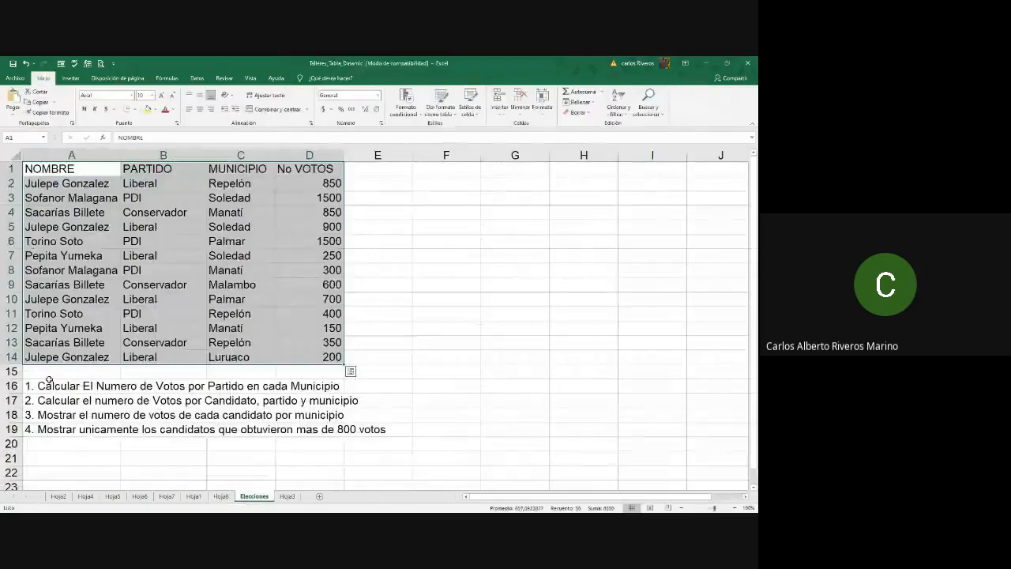
left_click_drag(40, 386, 394, 435)
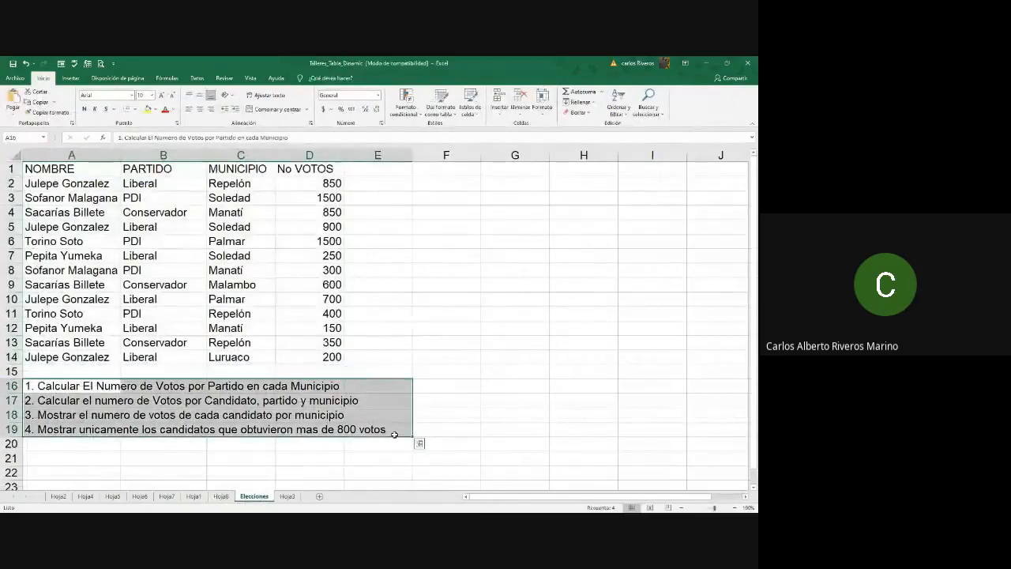
key("ctrl+c")
left_click(222, 495)
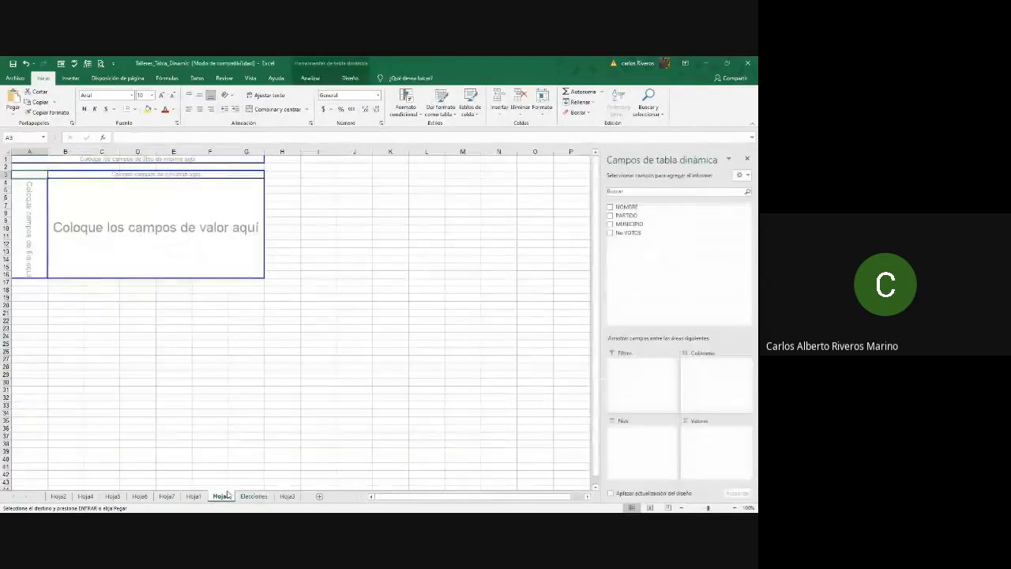
left_click(76, 335)
key("ctrl+v")
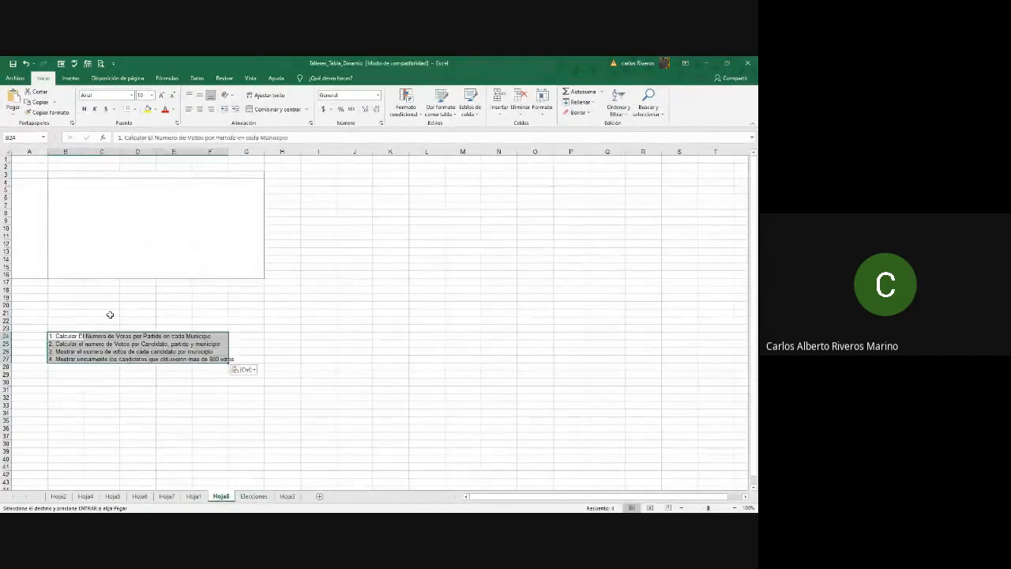
Lay out the Hoja8 pivot table with MUNICIPIO and PARTIDO as row fields and the sum of No VOTOS as values.
left_click(101, 238)
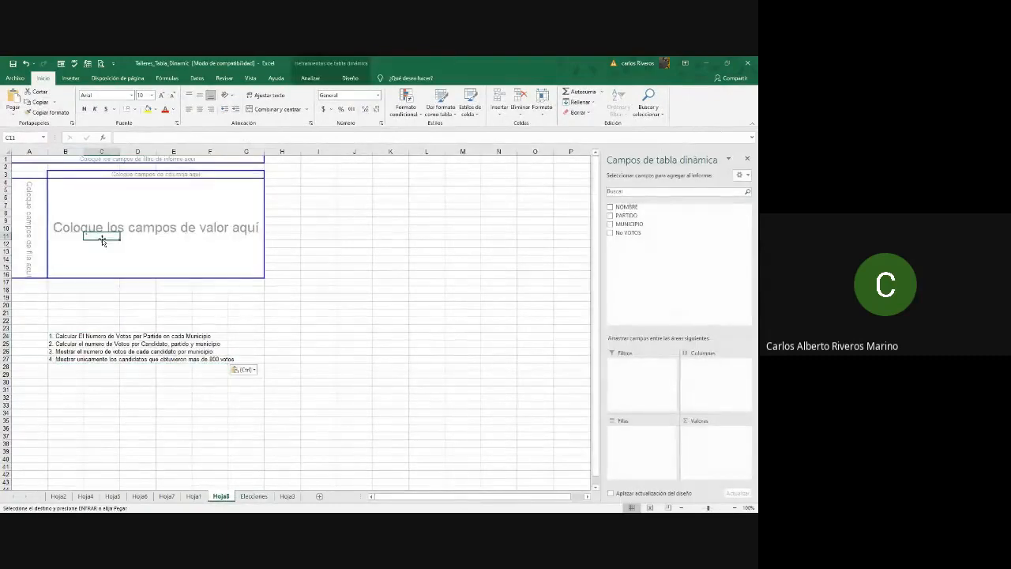
left_click_drag(709, 508, 714, 508)
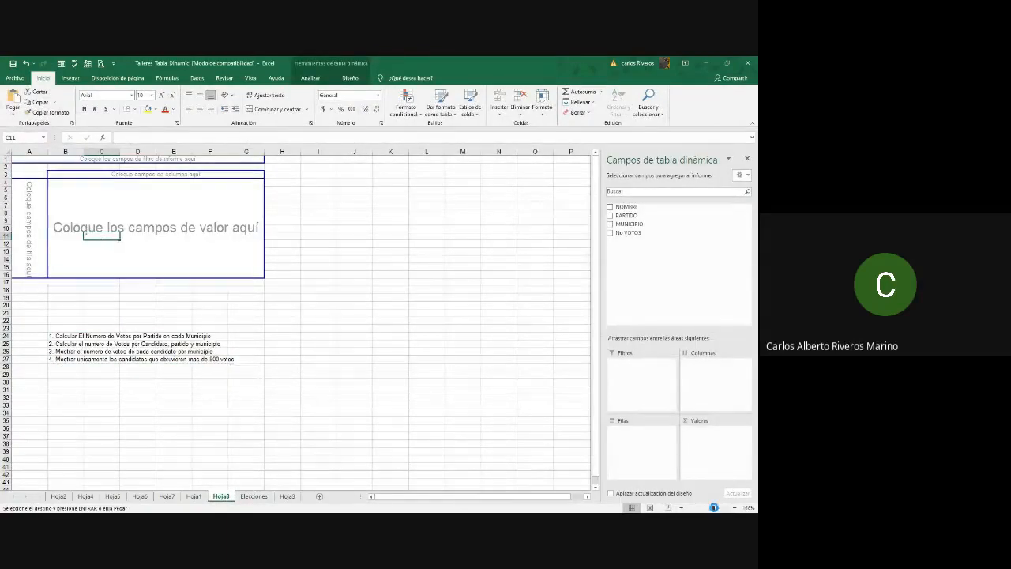
scroll(368, 408, "up", 1)
scroll(368, 409, "down", 1)
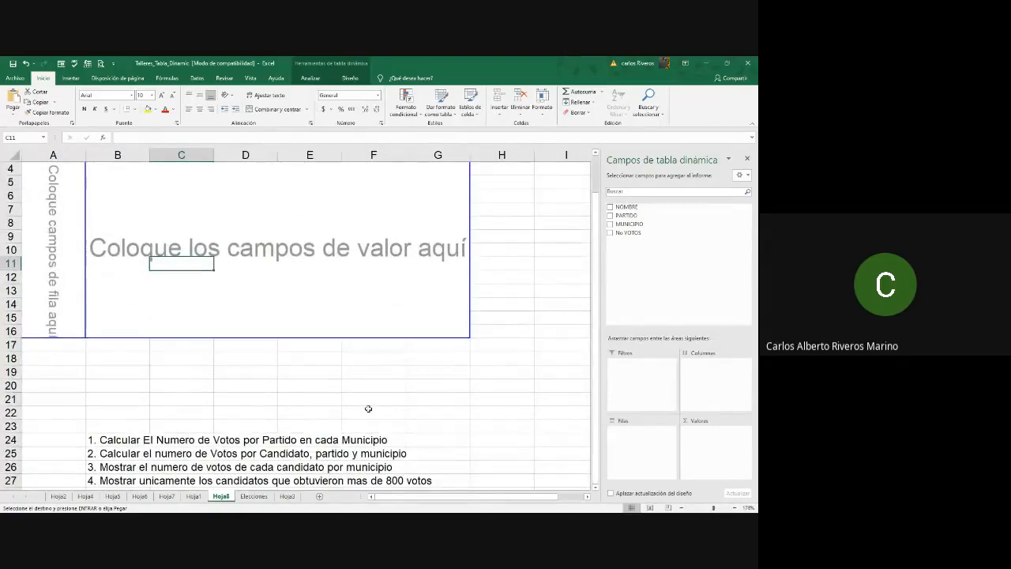
scroll(369, 409, "up", 1)
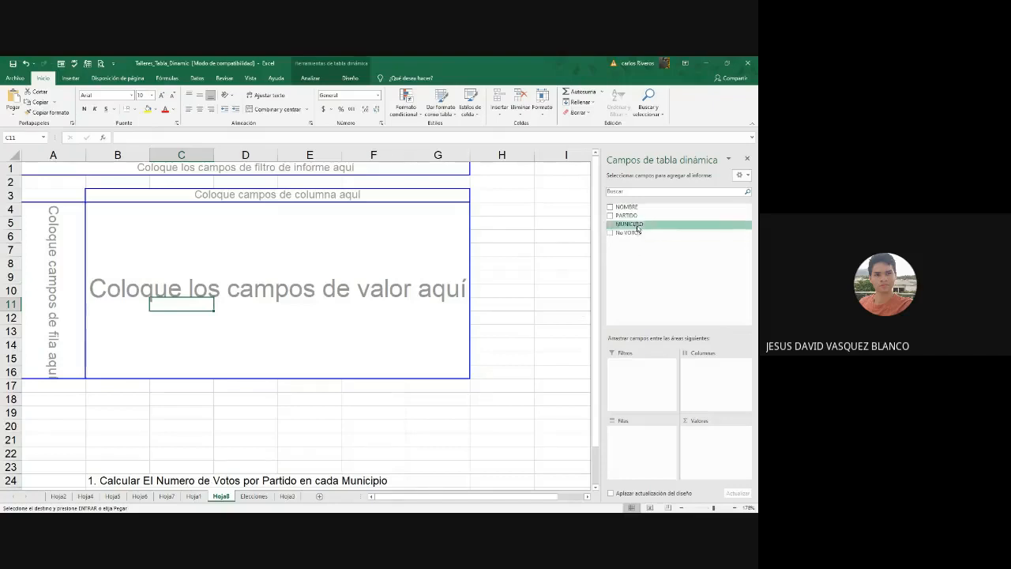
left_click_drag(637, 228, 697, 360)
left_click_drag(654, 440, 654, 440)
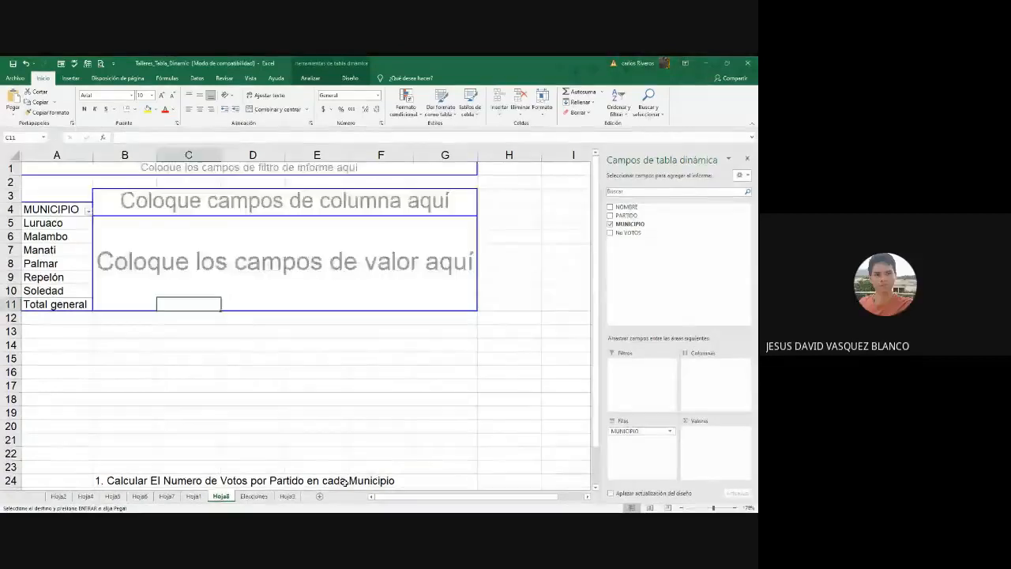
left_click_drag(626, 217, 645, 452)
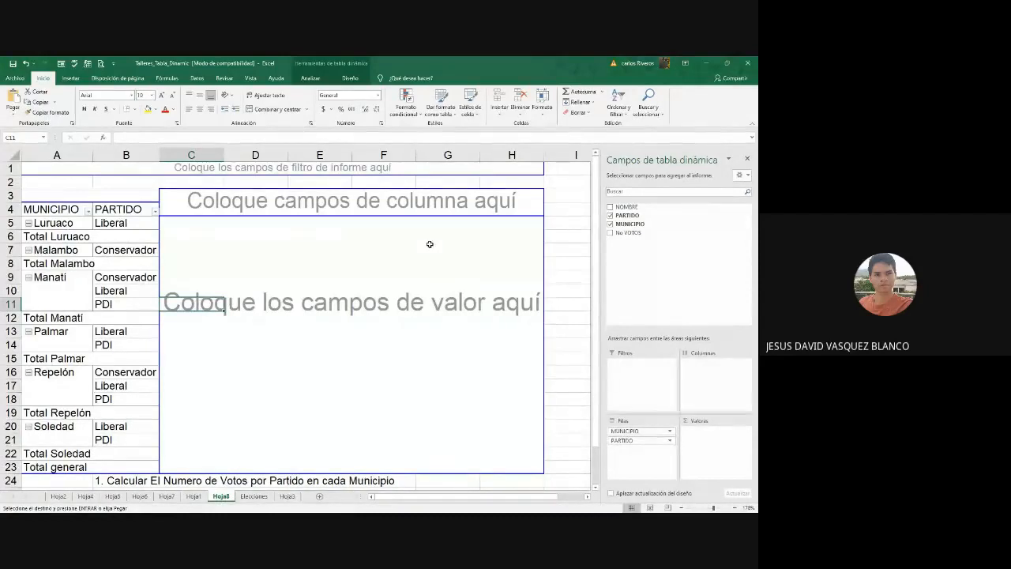
left_click_drag(624, 234, 720, 437)
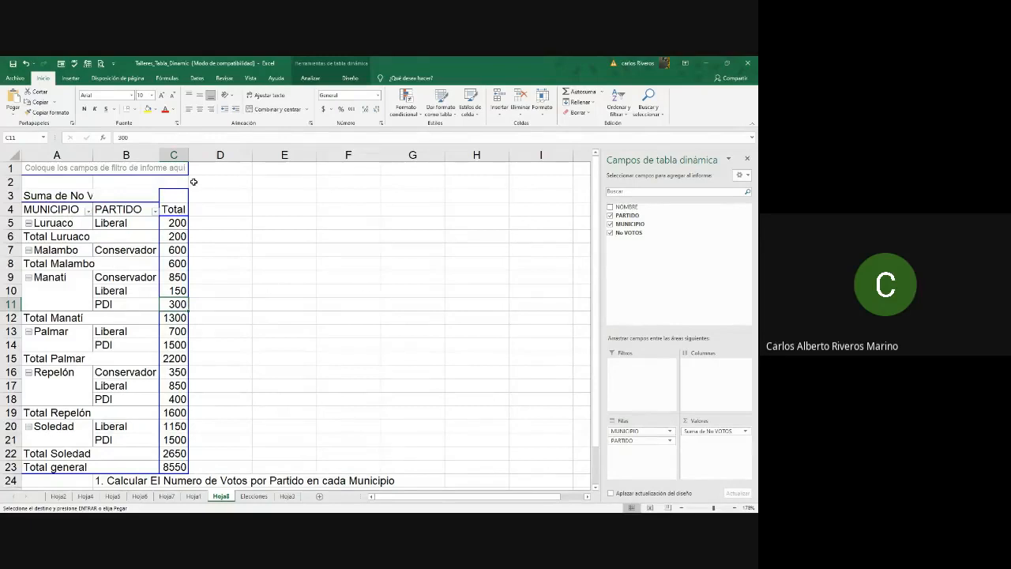
Undo the placement of MUNICIPIO, PARTIDO and No VOTOS so the pivot table layout is empty.
left_click(24, 63)
left_click(24, 64)
left_click(25, 63)
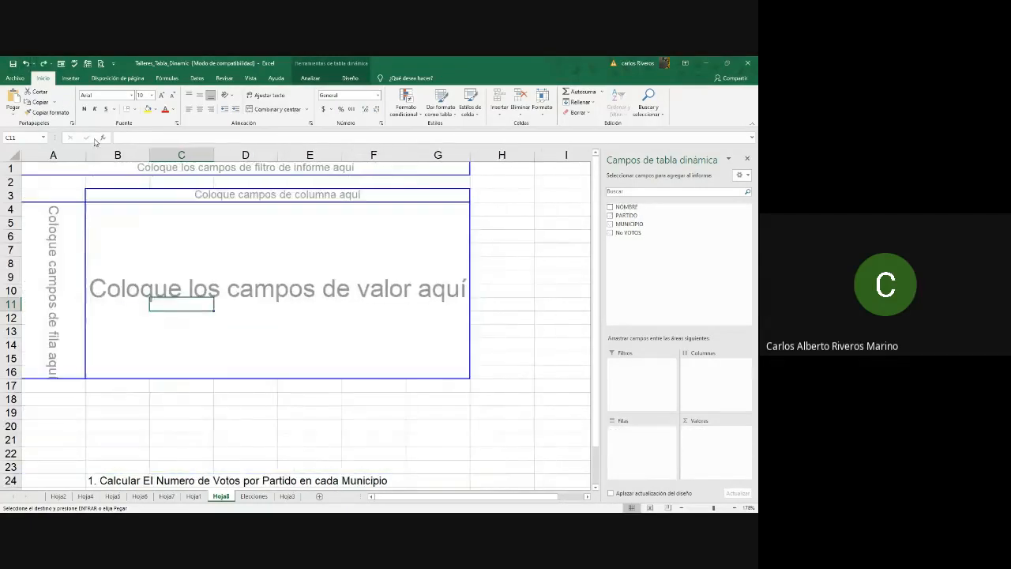
Move the block of exercise statements up on Hoja8 so it starts at cell B18.
scroll(111, 287, "down", 2)
left_click_drag(92, 438, 477, 465)
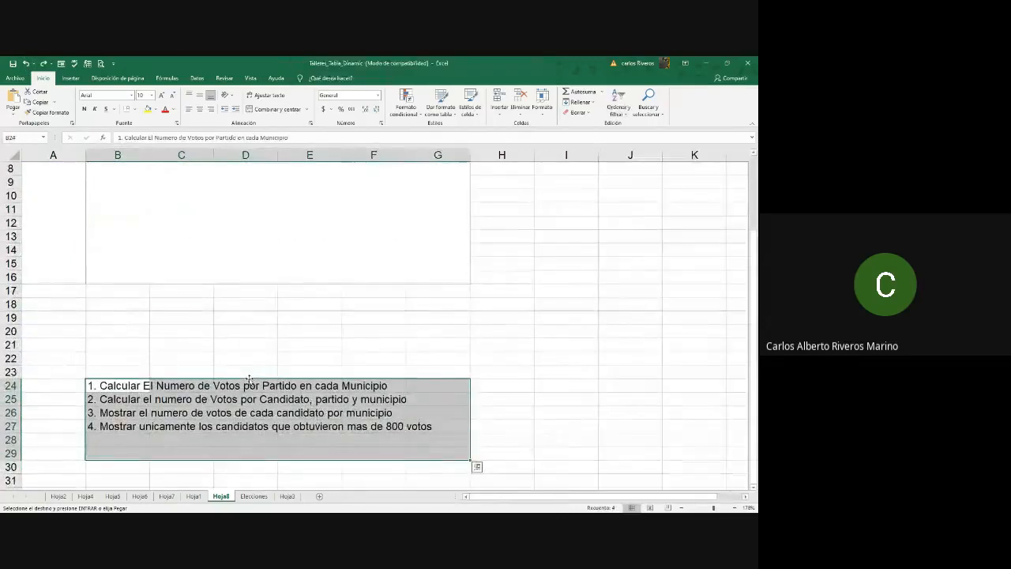
left_click_drag(249, 380, 248, 305)
left_click(694, 251)
scroll(505, 321, "up", 3)
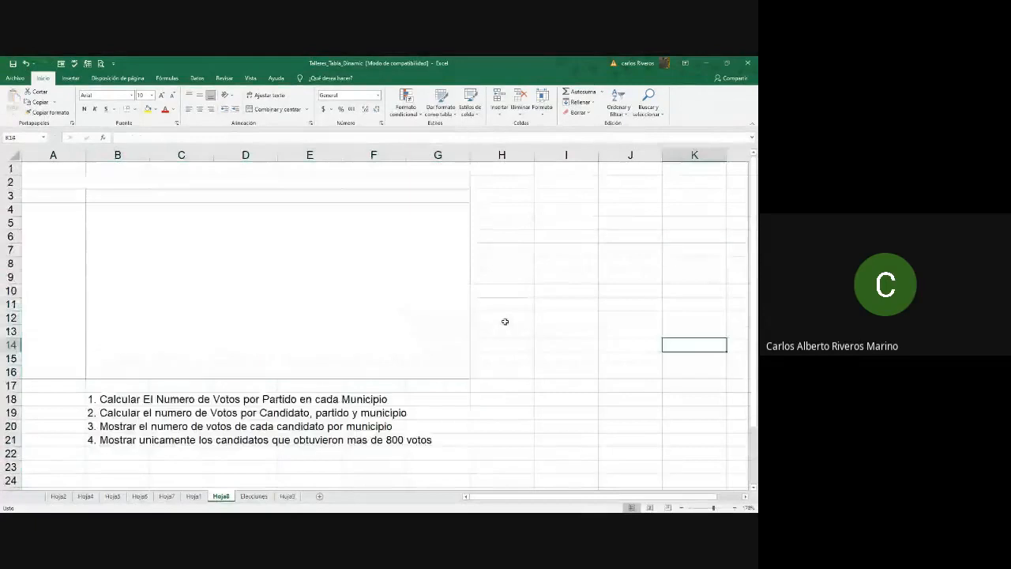
Lay out the pivot table with MUNICIPIO, PARTIDO and NOMBRE as rows and summed No VOTOS as values, allowing existing cells to be replaced.
left_click(304, 263)
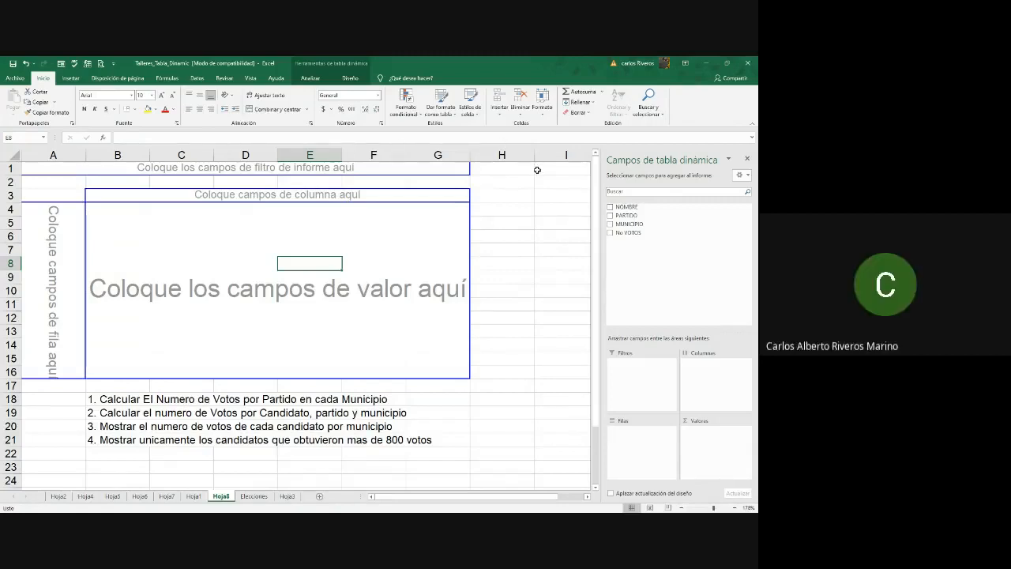
left_click_drag(631, 223, 642, 433)
left_click_drag(628, 215, 646, 438)
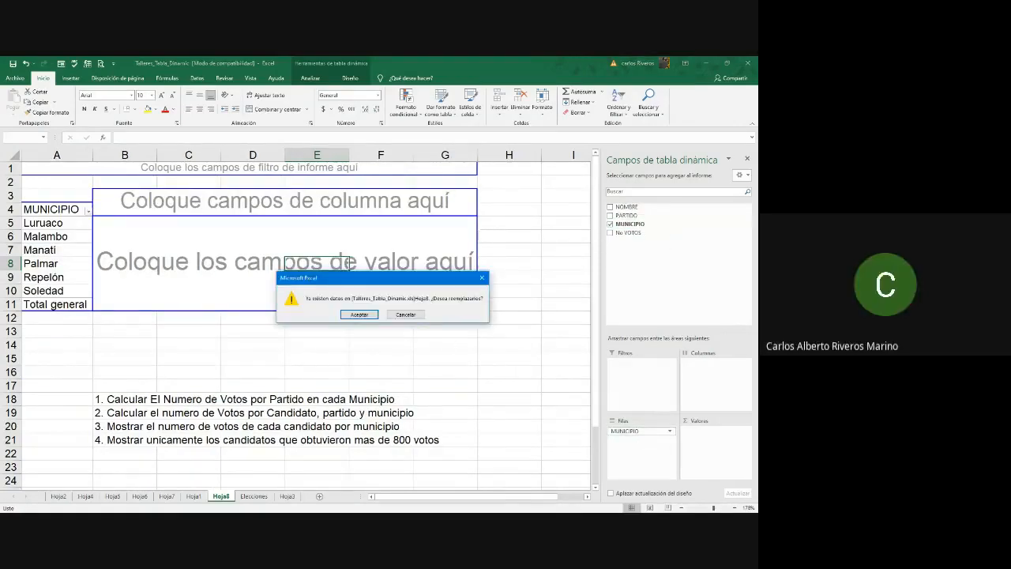
left_click(359, 315)
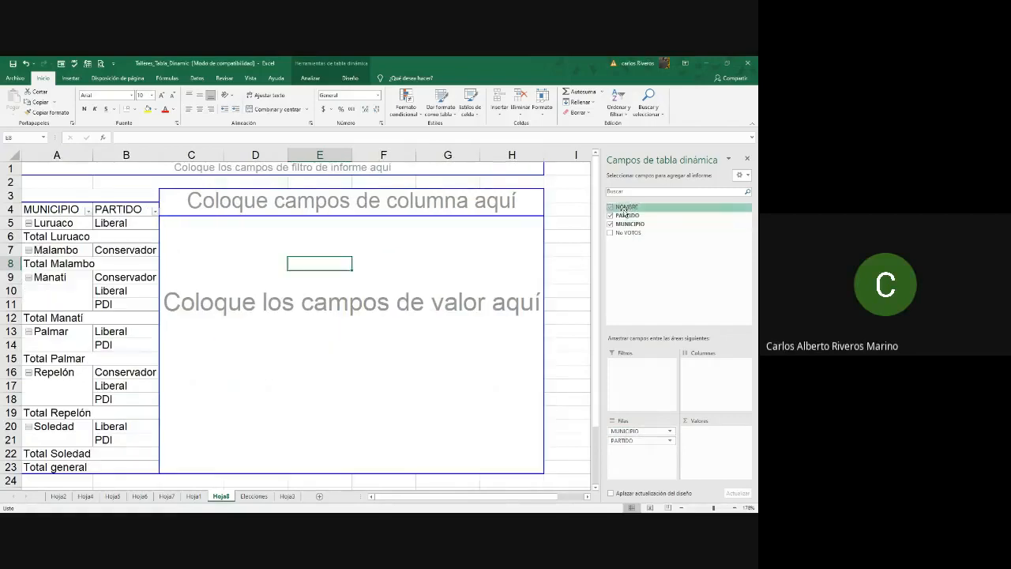
left_click_drag(627, 207, 642, 460)
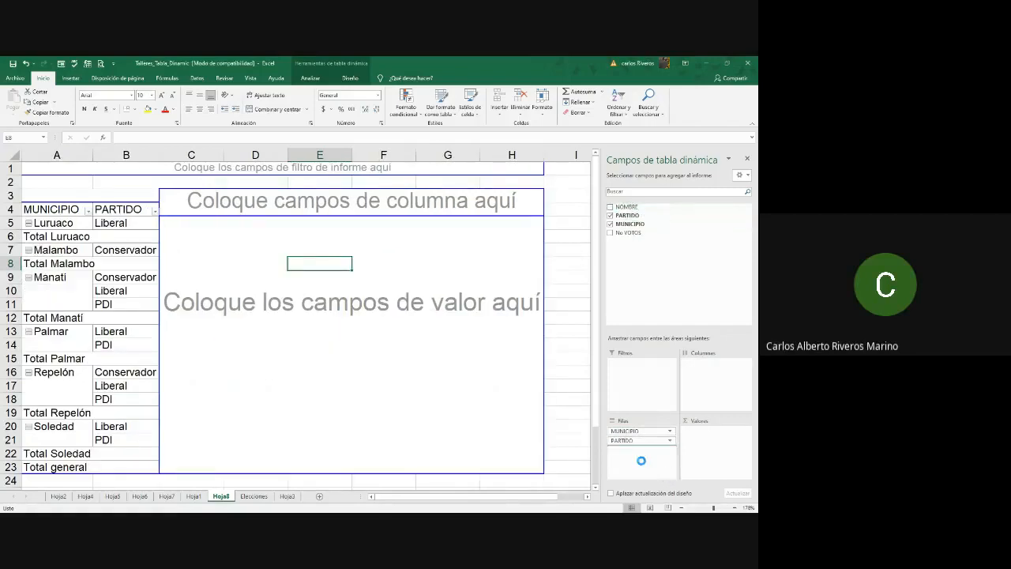
left_click_drag(628, 232, 706, 436)
scroll(361, 294, "down", 6)
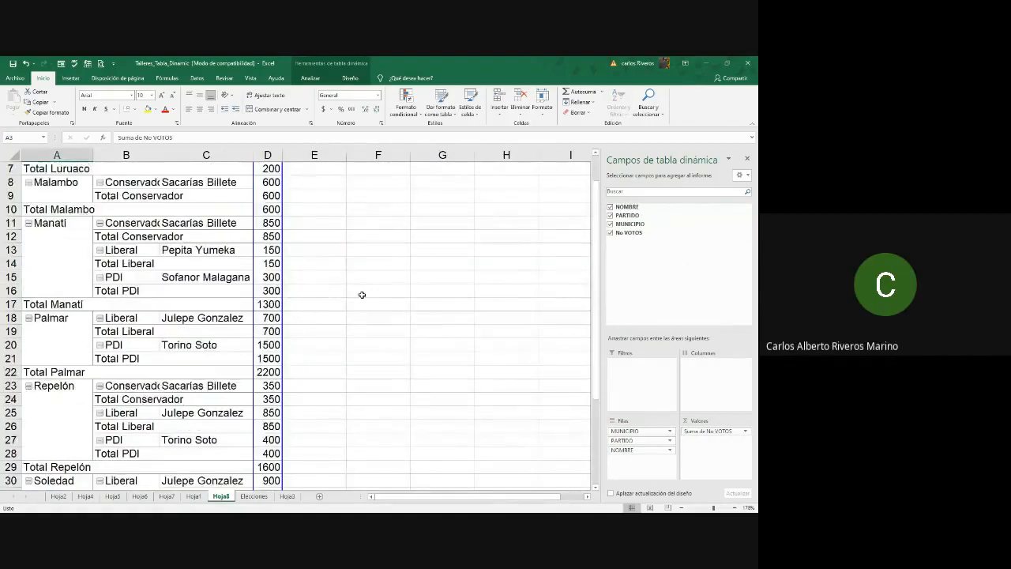
scroll(303, 397, "down", 2)
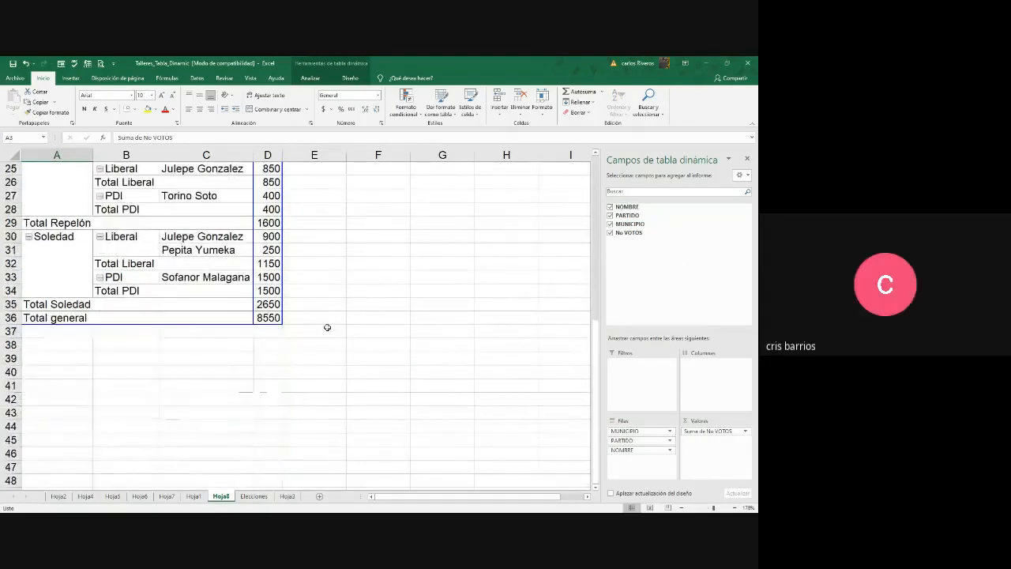
scroll(260, 427, "up", 8)
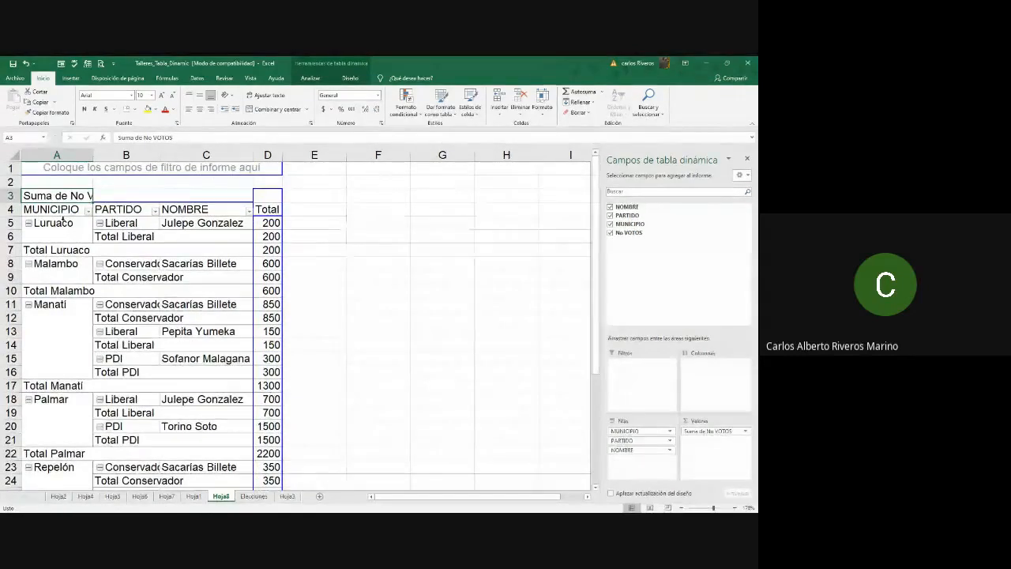
Undo all four field placements, restoring the empty pivot table and the exercise statements.
left_click(27, 65)
left_click(27, 65)
left_click(27, 65)
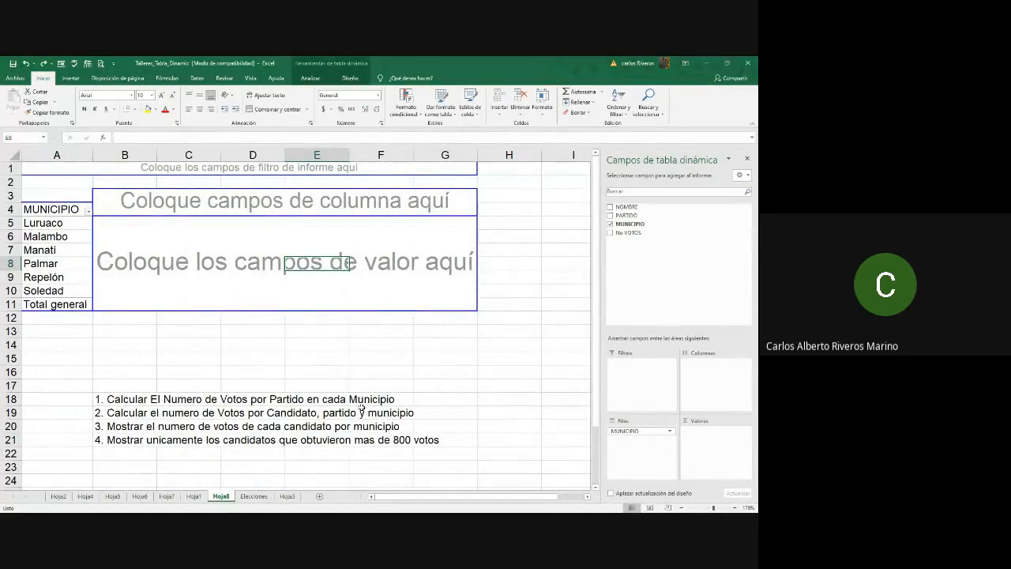
left_click(26, 63)
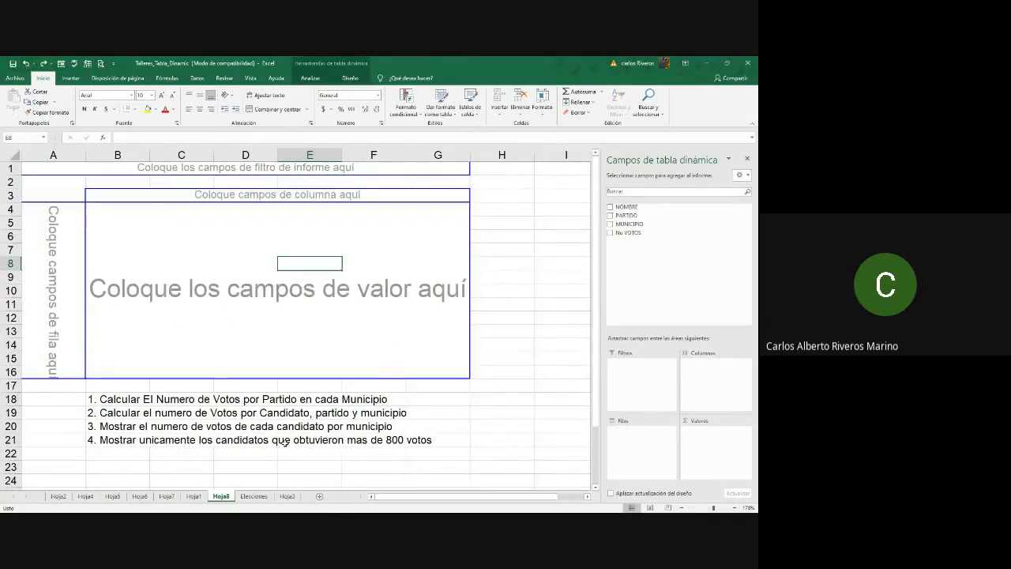
Lay out the pivot table with MUNICIPIO and NOMBRE as rows and summed No VOTOS as values, accepting the data replacement.
left_click_drag(632, 224, 626, 443)
left_click_drag(634, 224, 636, 428)
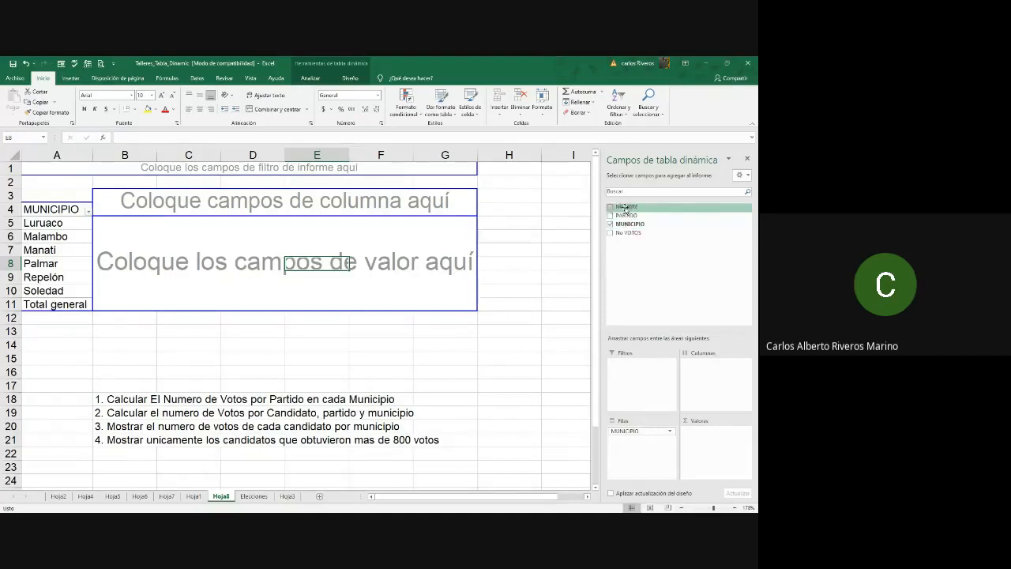
left_click_drag(628, 207, 645, 449)
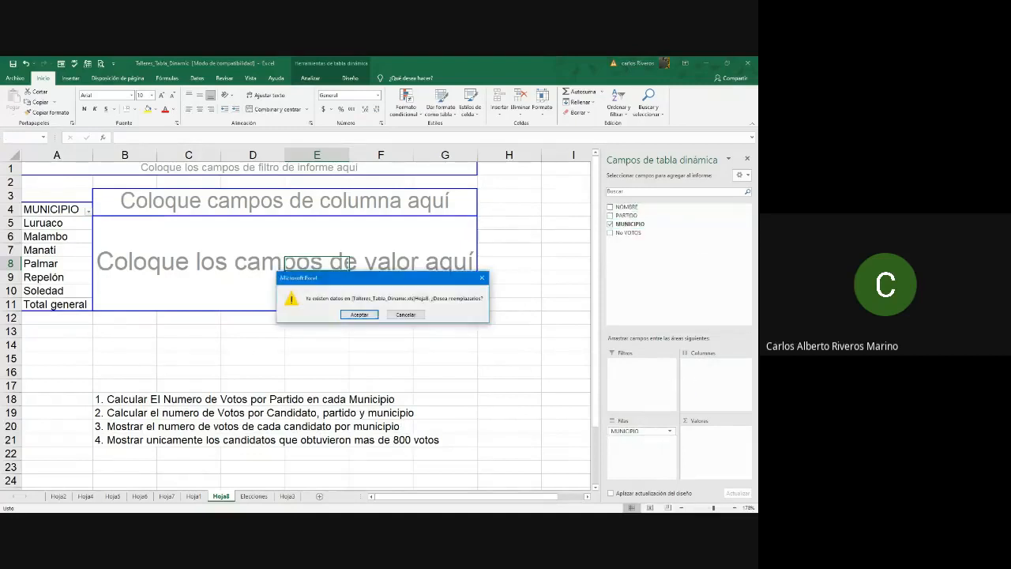
left_click(358, 314)
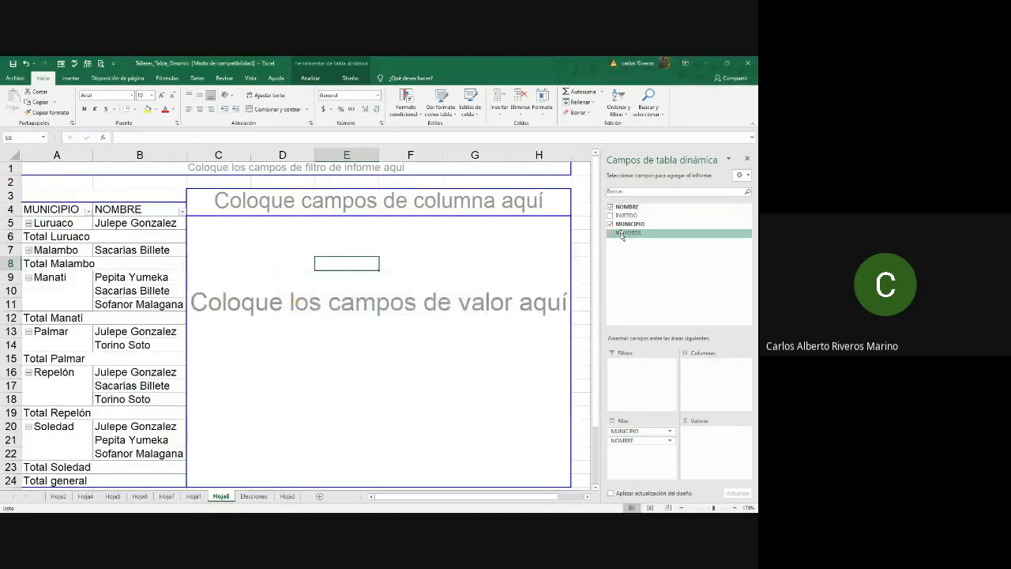
left_click_drag(629, 233, 705, 436)
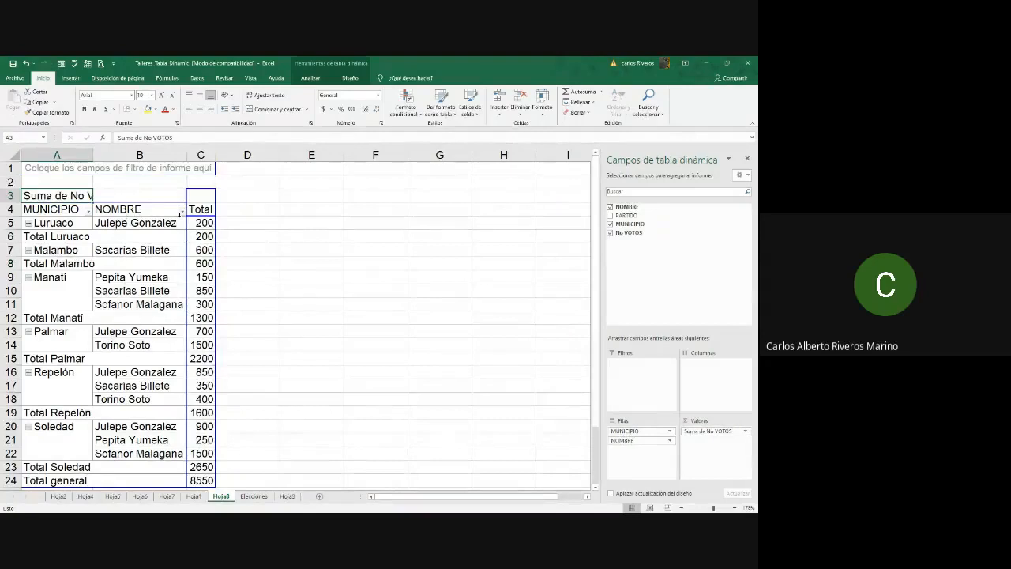
Undo the No VOTOS and NOMBRE placements and remove the MUNICIPIO field from the pivot table.
left_click(25, 63)
left_click(25, 63)
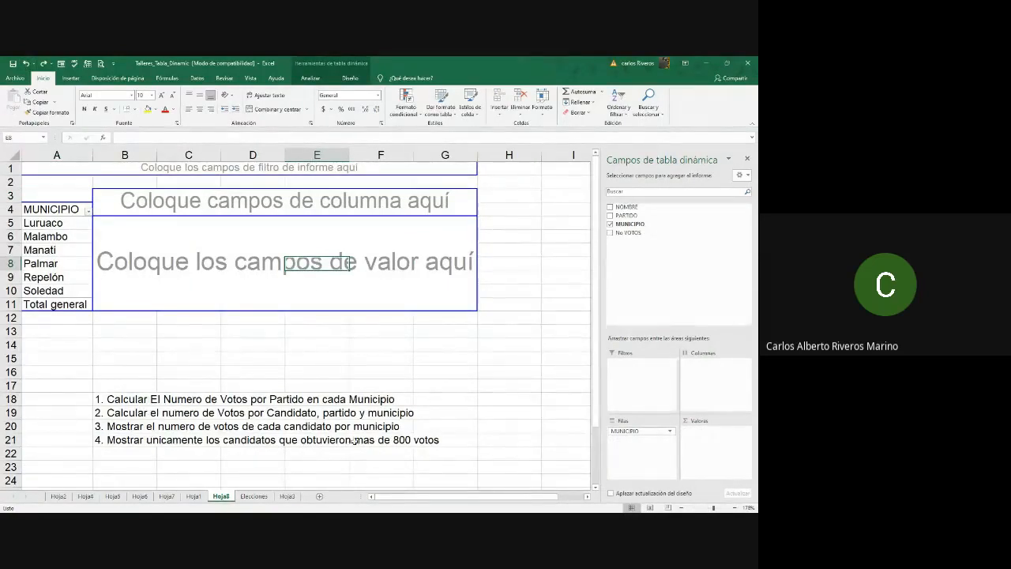
left_click(611, 225)
Set NOMBRE as the pivot table's row field, with No VOTOS both as summed values and as the report filter.
left_click_drag(626, 207, 646, 435)
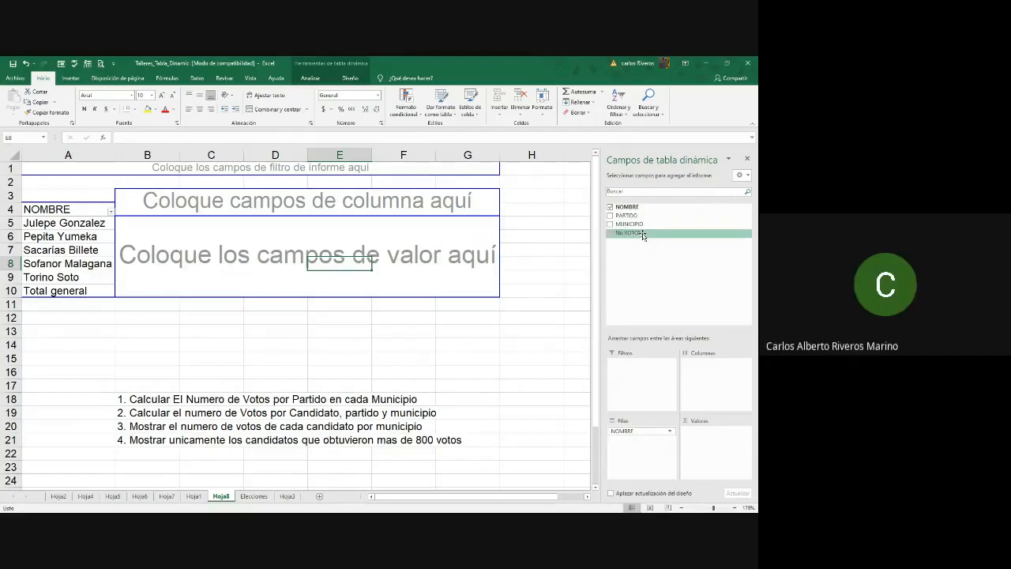
left_click_drag(683, 232, 737, 441)
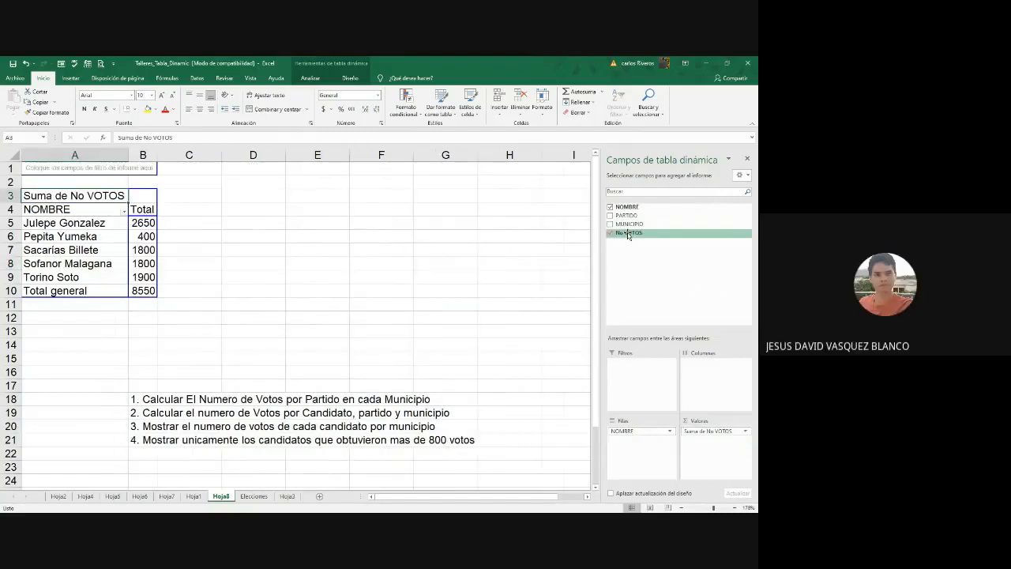
left_click_drag(629, 235, 646, 368)
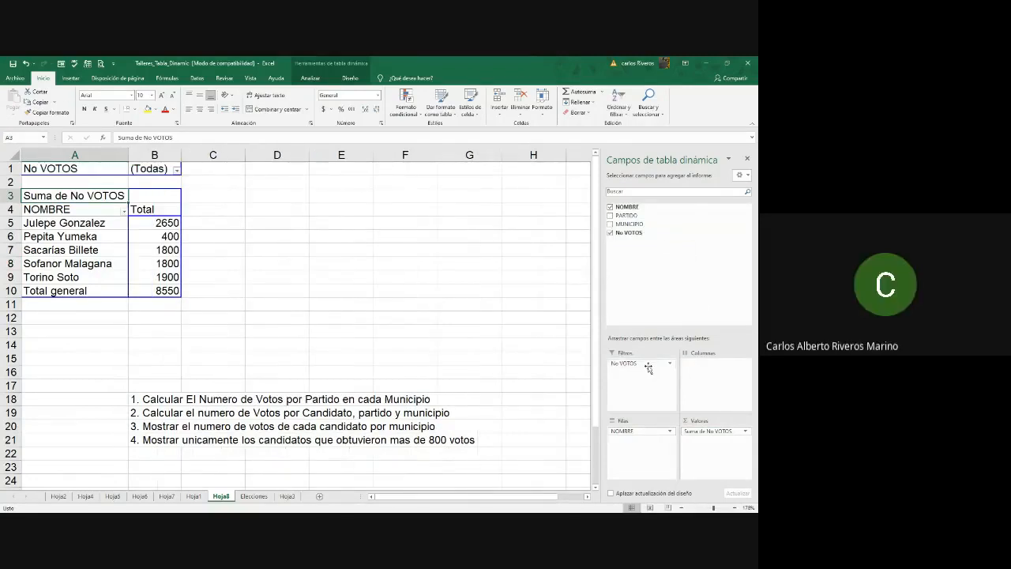
Filter the pivot table by No VOTOS with multiple selection, keeping only the values 850, 900 and 1500.
left_click(177, 172)
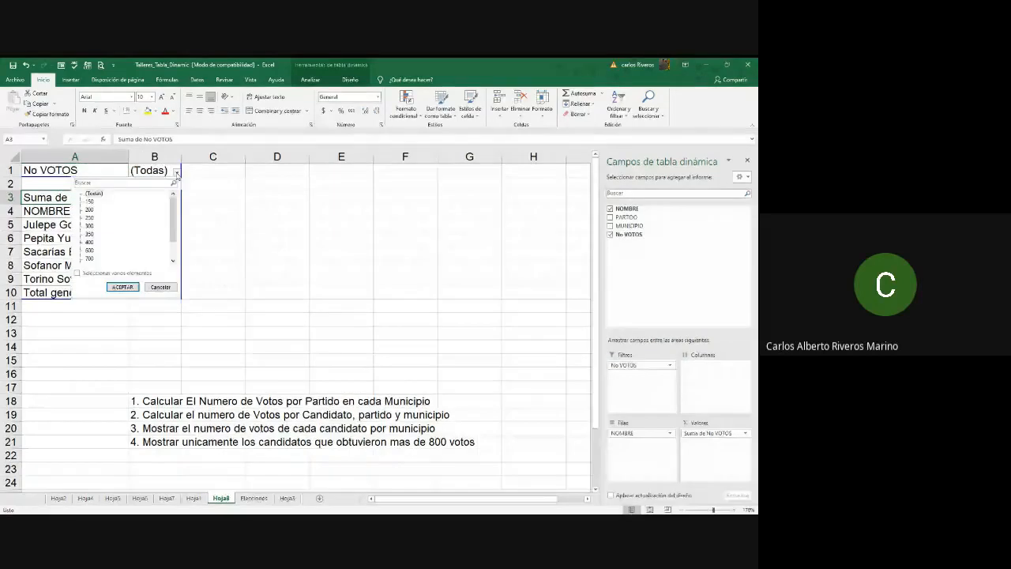
left_click(79, 274)
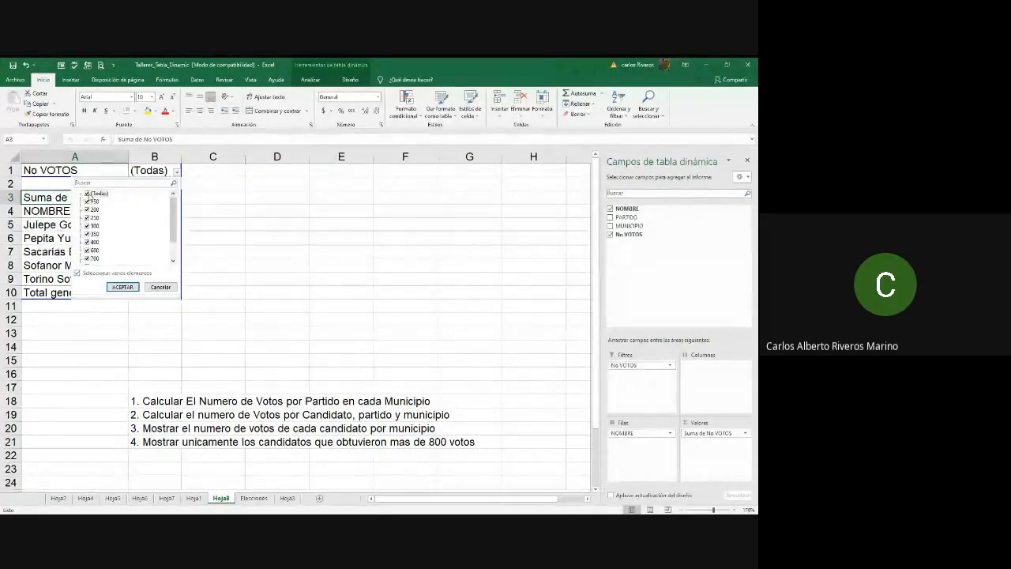
left_click(87, 193)
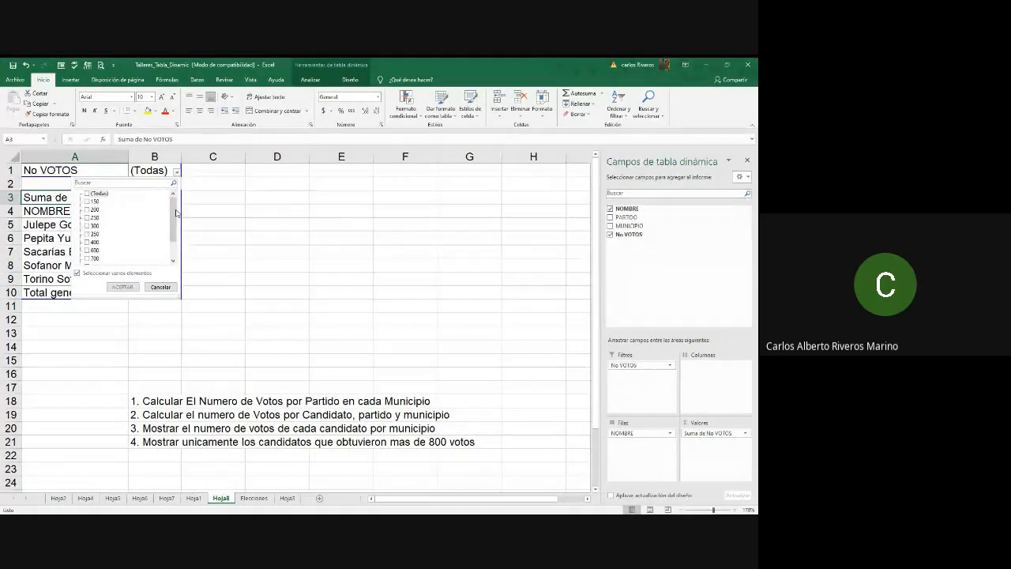
scroll(176, 213, "down", 1)
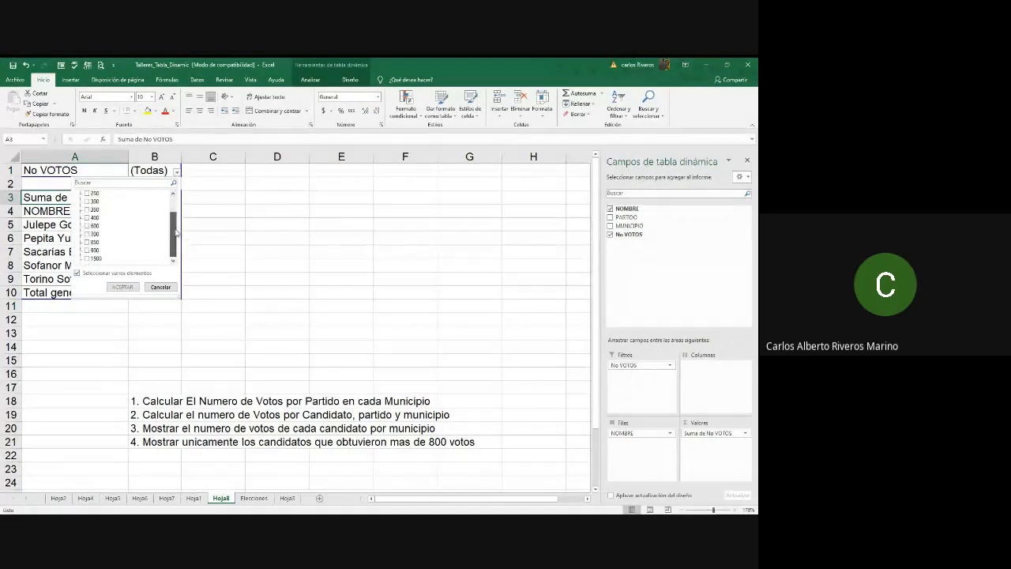
left_click(88, 242)
left_click(88, 250)
left_click(87, 258)
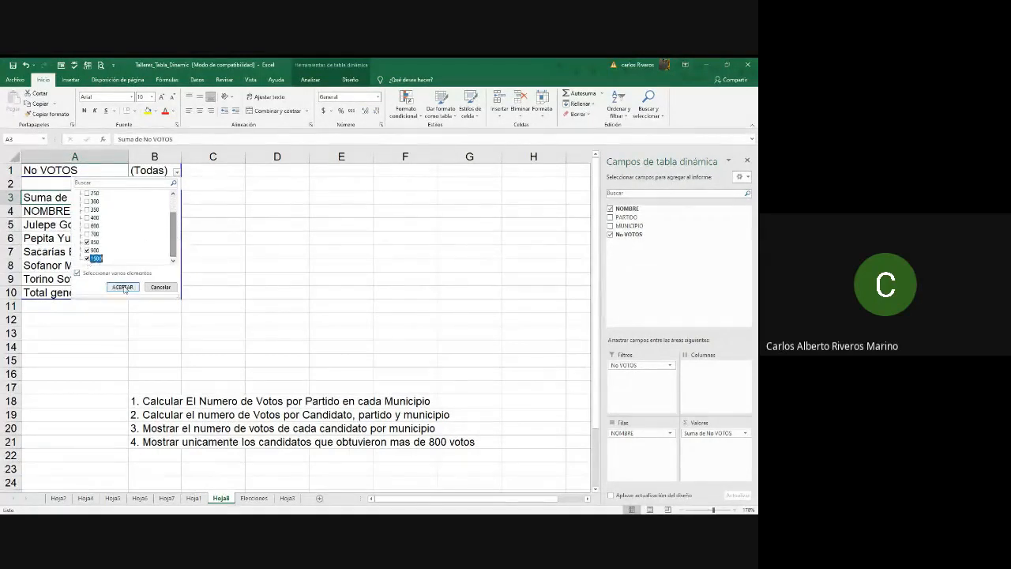
left_click(122, 287)
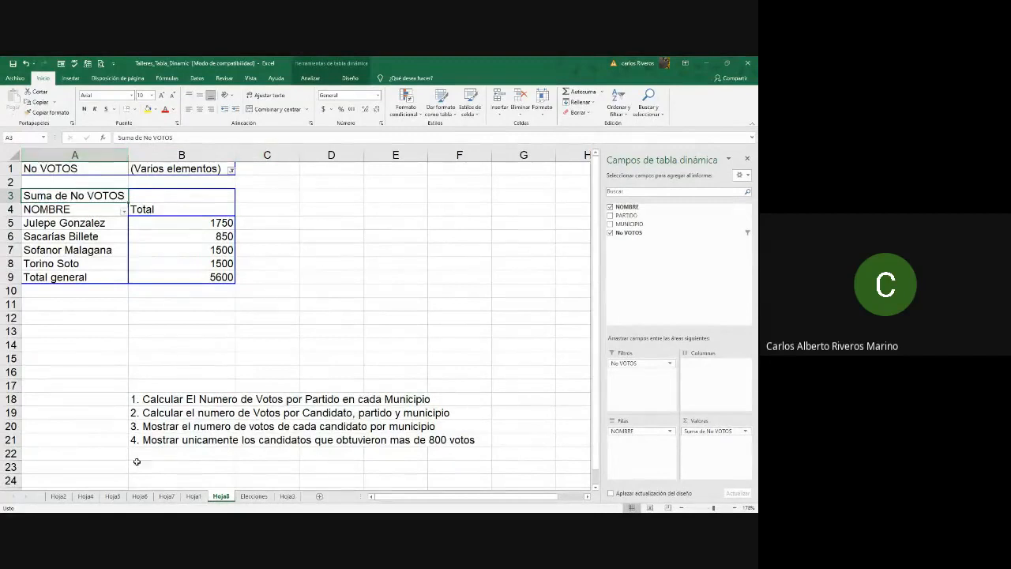
Compare the filtered pivot table on Hoja8 with the source data and exercise statements on the Elecciones sheet.
left_click(251, 498)
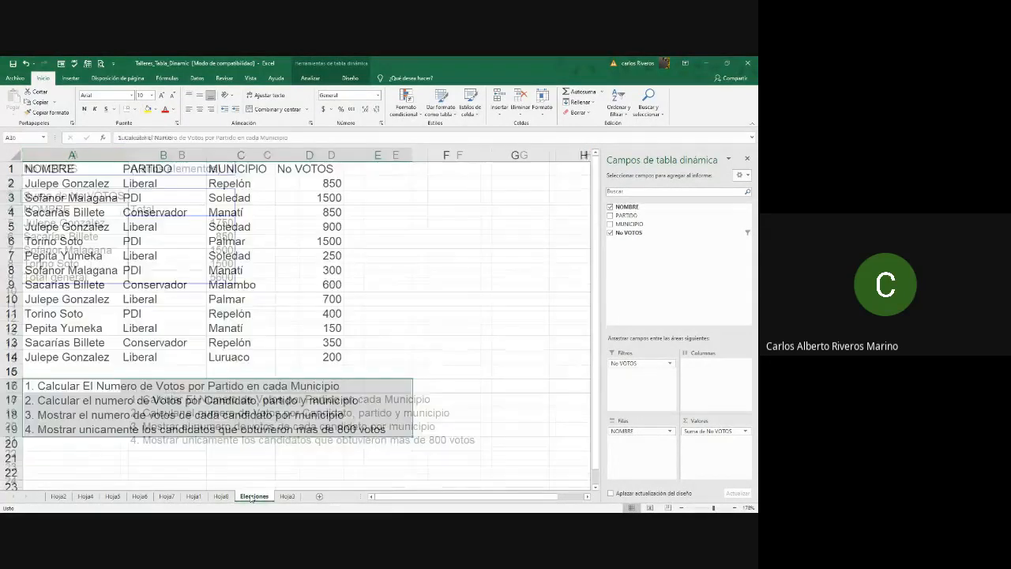
left_click(222, 497)
left_click(256, 496)
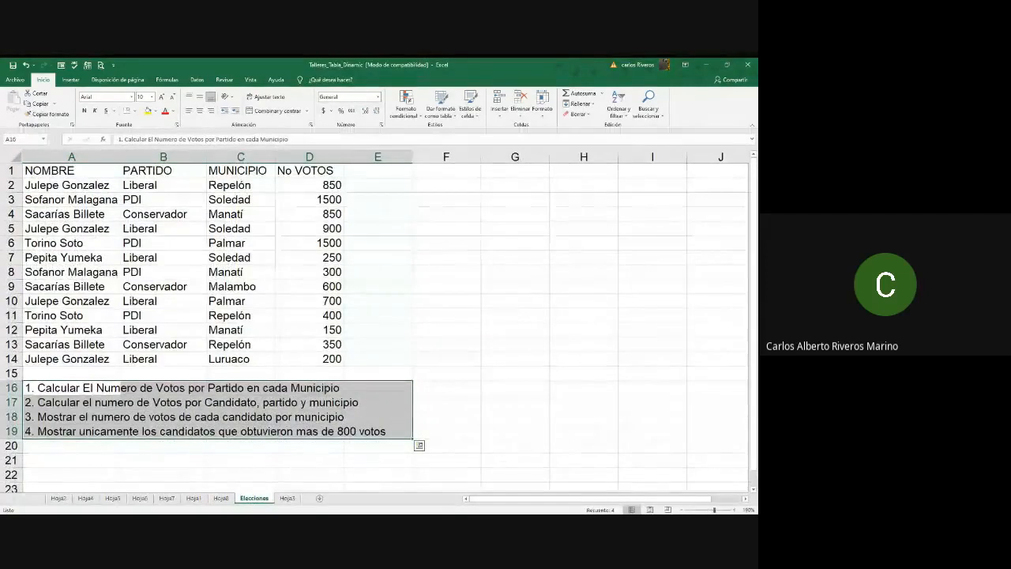
Switch to the ejercicios-funcion-si-anidada workbook and show the full hotel exercise statement and table on EJERCICIO 1.
left_click(237, 429)
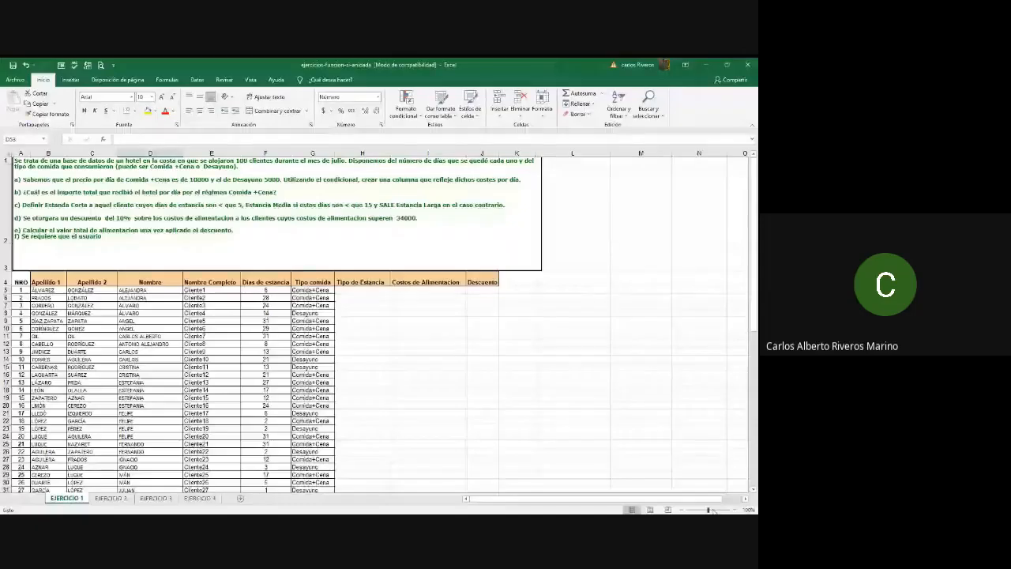
scroll(434, 449, "up", 1)
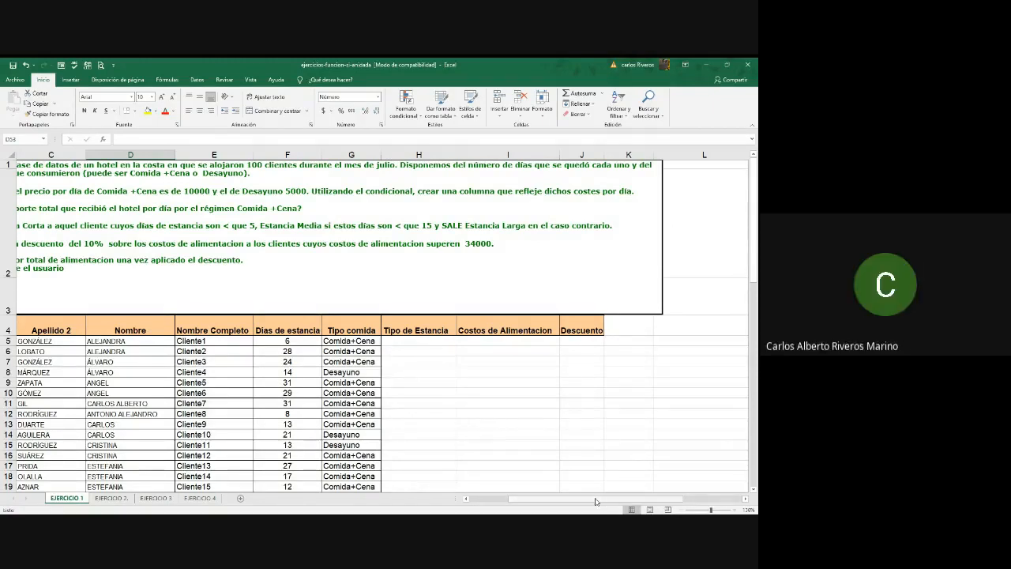
left_click_drag(595, 501, 557, 503)
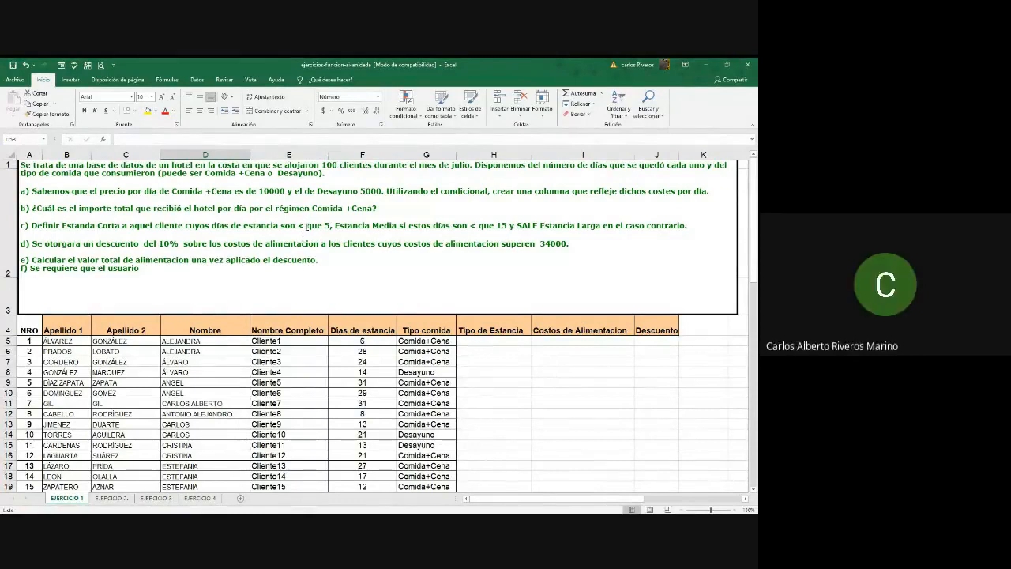
Begin the Tipo de Estancia formula in H5 with =si(F5<5;"Estancia Corta" for the first client.
left_click(478, 340)
type("=")
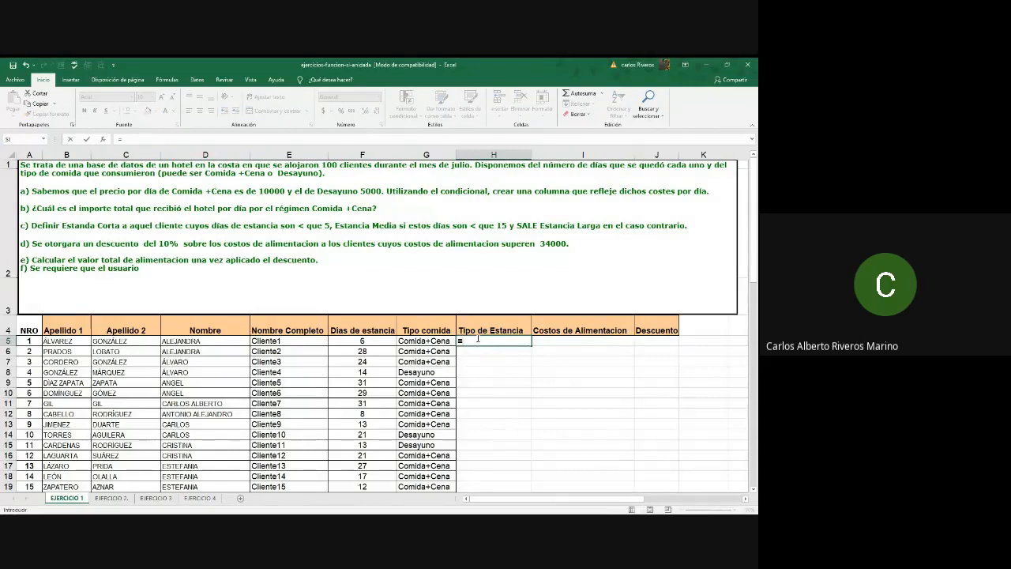
type("si(")
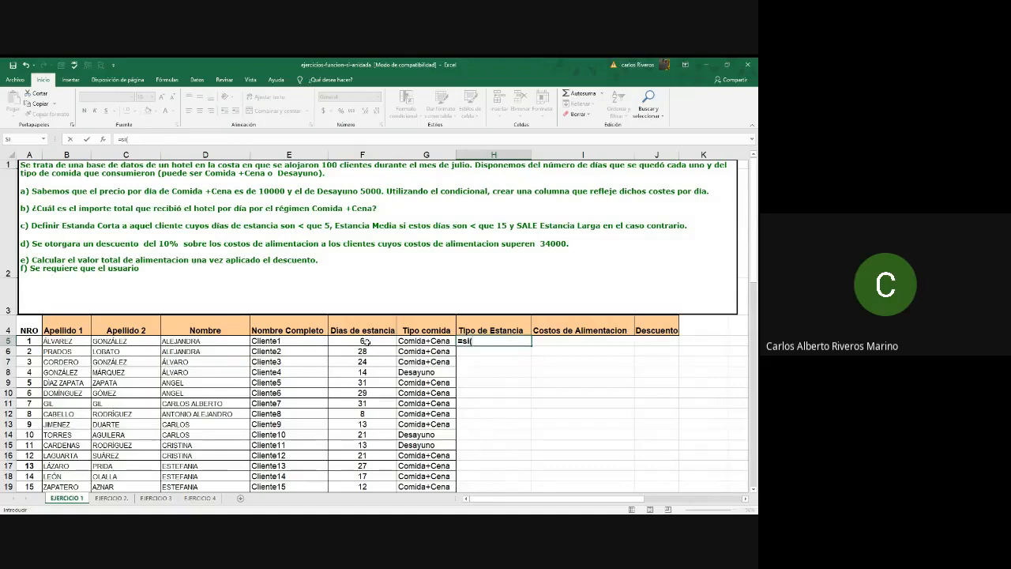
left_click(365, 341)
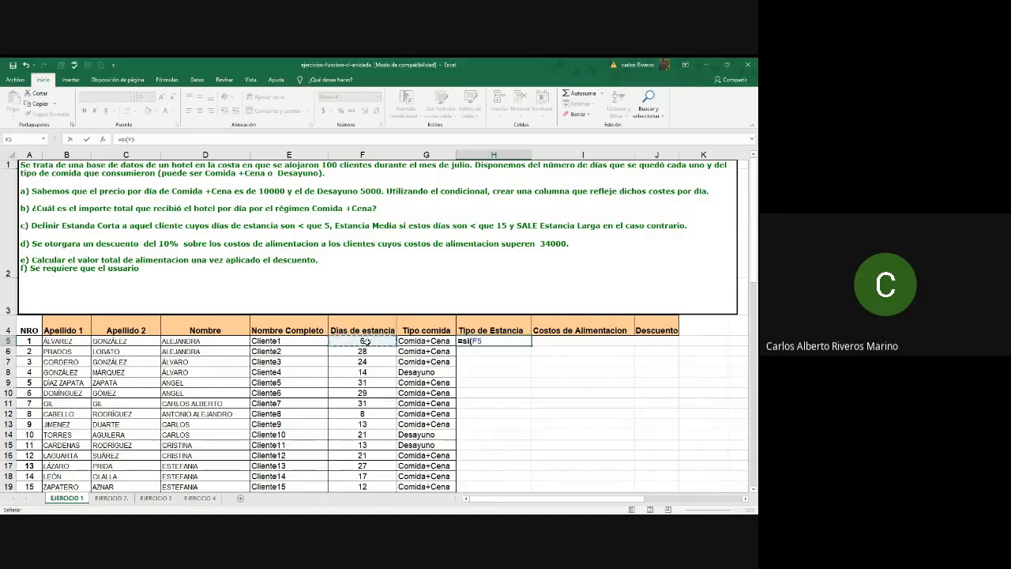
type("<")
type("5")
type(";")
type("Est")
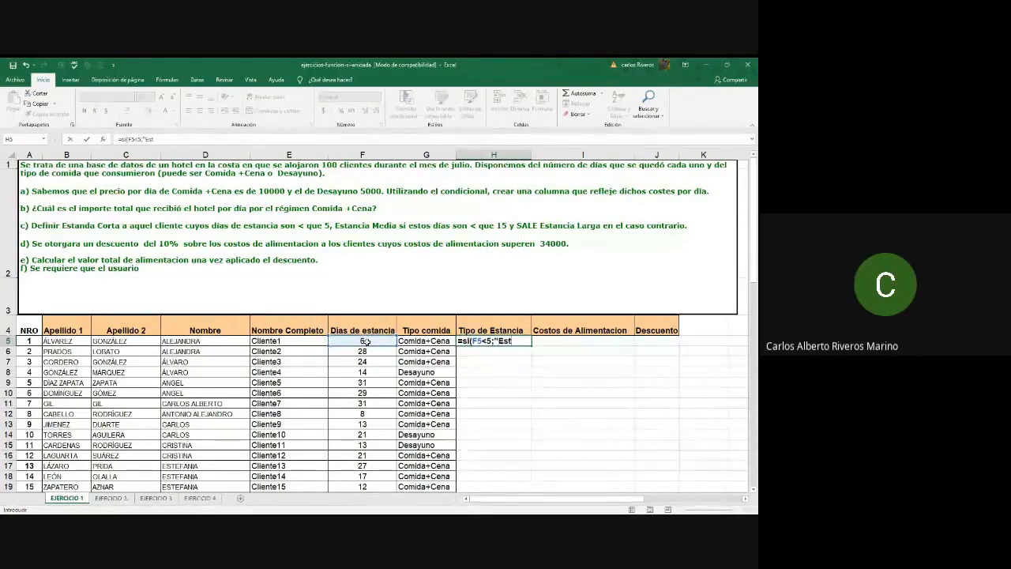
type("ancia Corta\"")
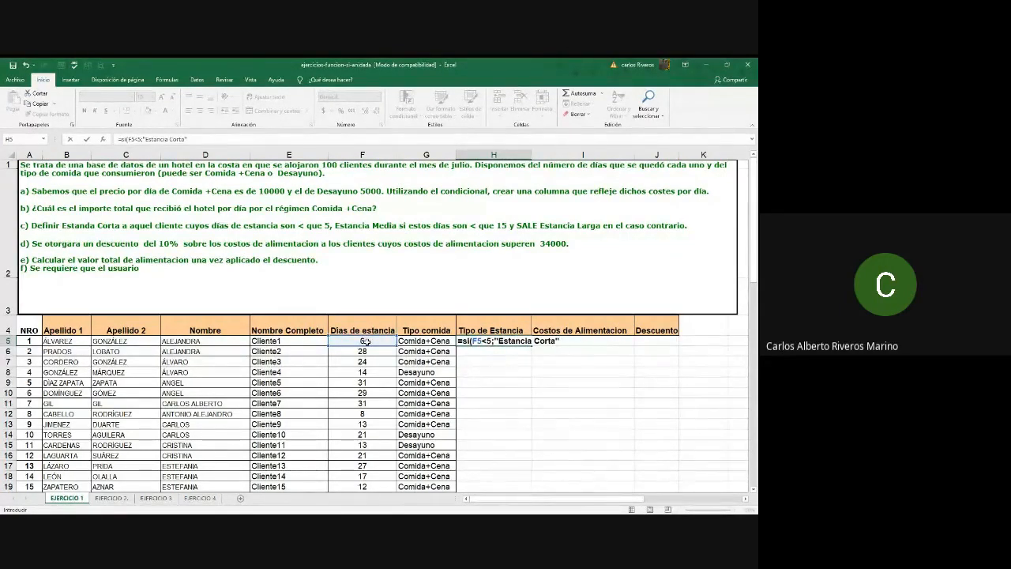
Add a nested SI as the H5 formula's false argument, opening with the condition Y(F5>=5); on Dias de estancia.
type(";si")
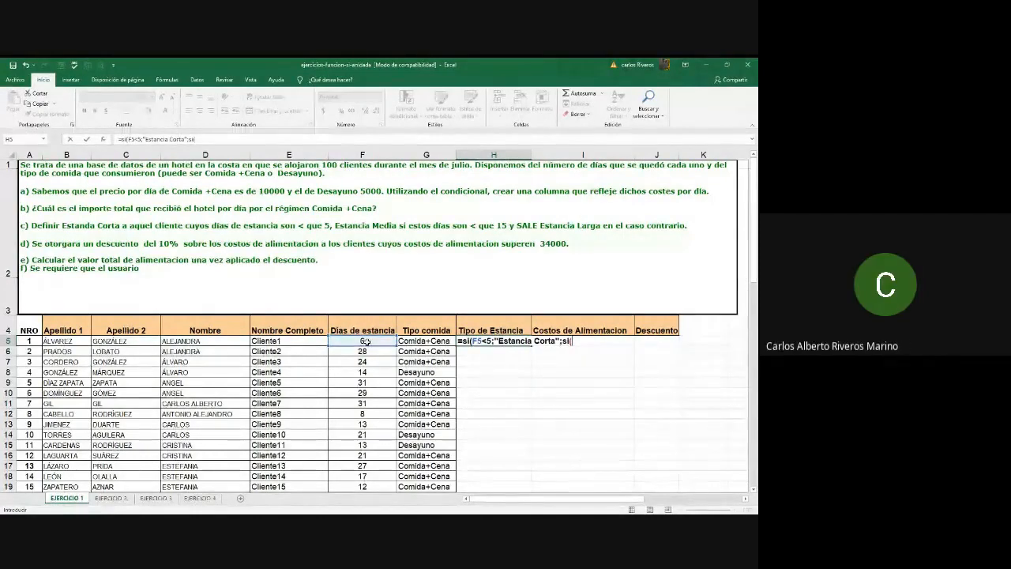
type("(")
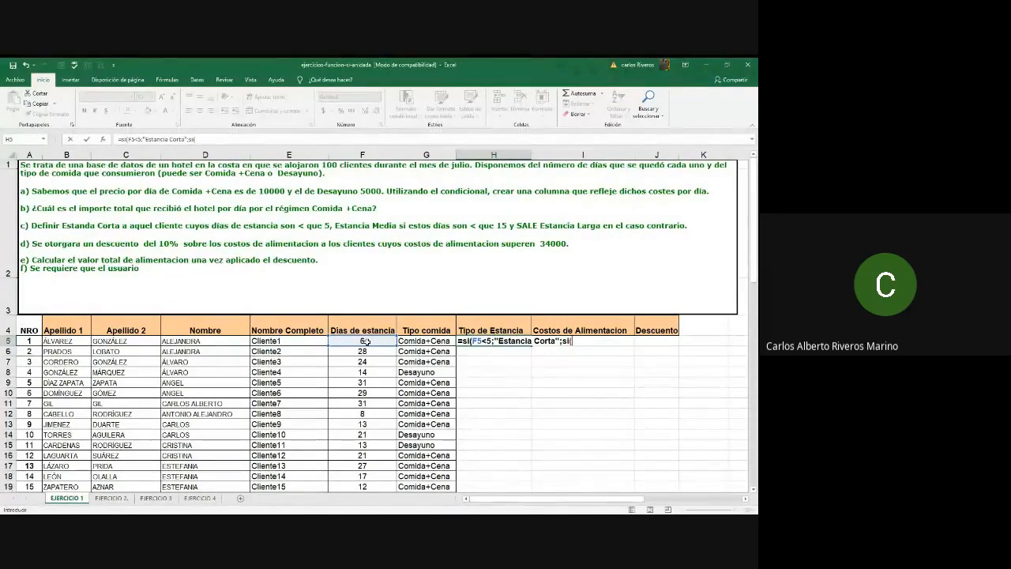
type("Y(")
left_click(365, 341)
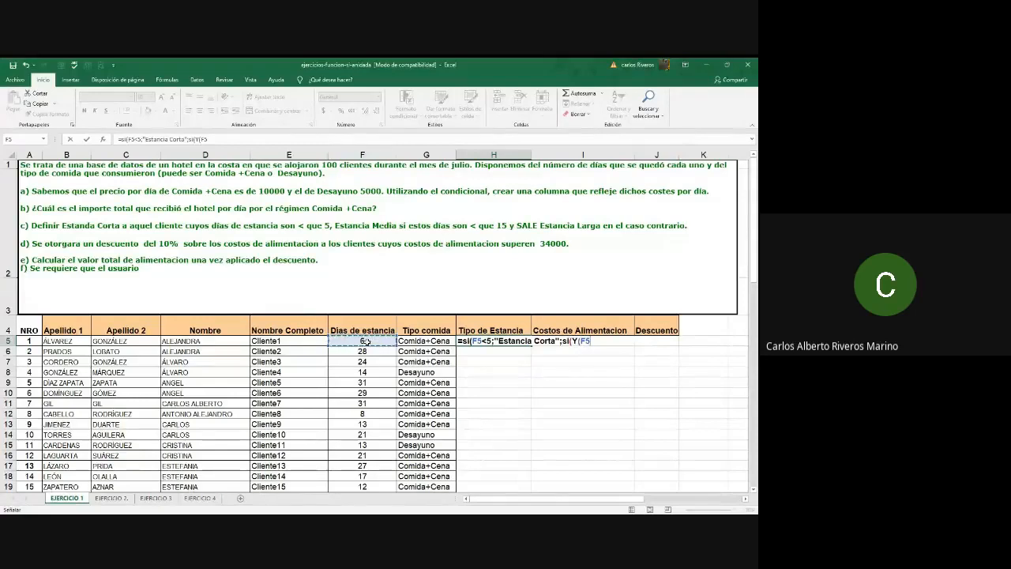
type(">=5")
type(";")
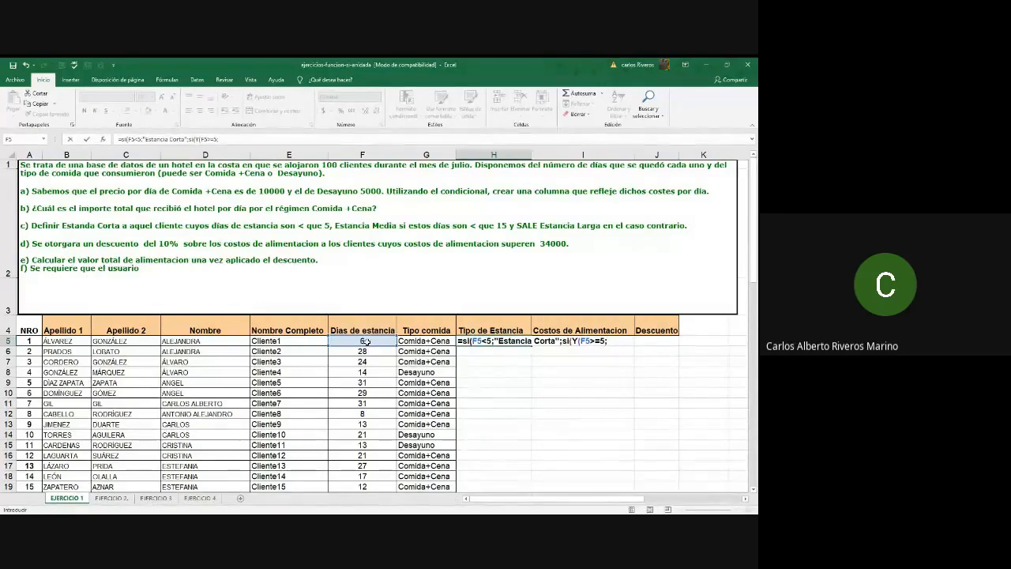
key("BackSpace")
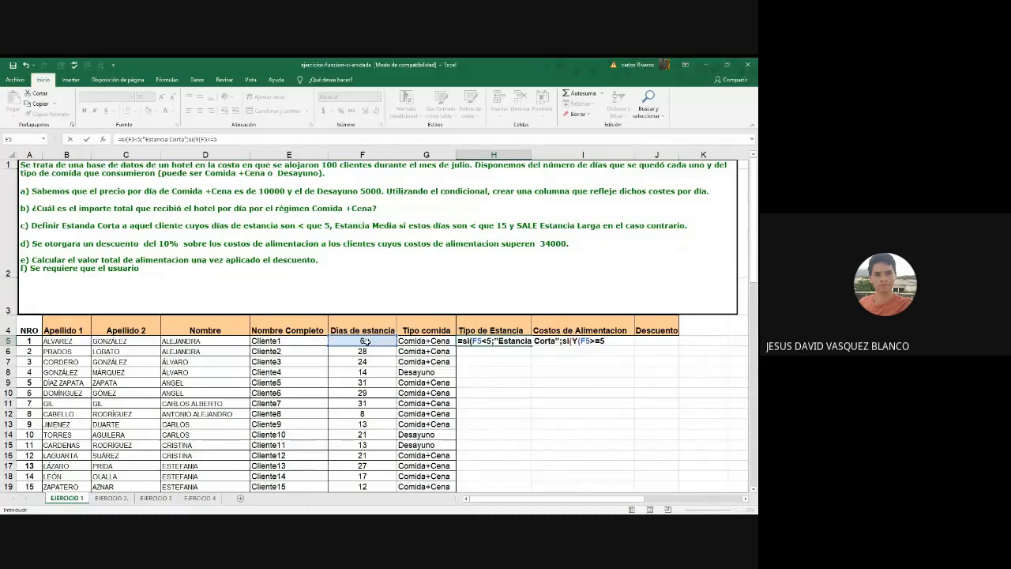
type(");")
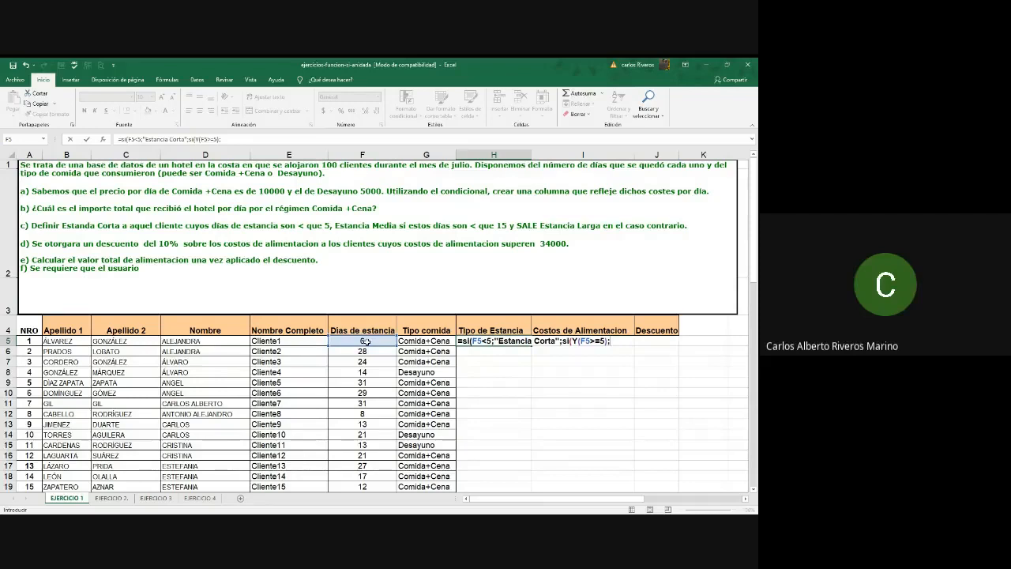
Add the condition (f5<15) and the result "Estancia media" to the nested SI, and enter the formula accepting the proposed correction.
type("f5")
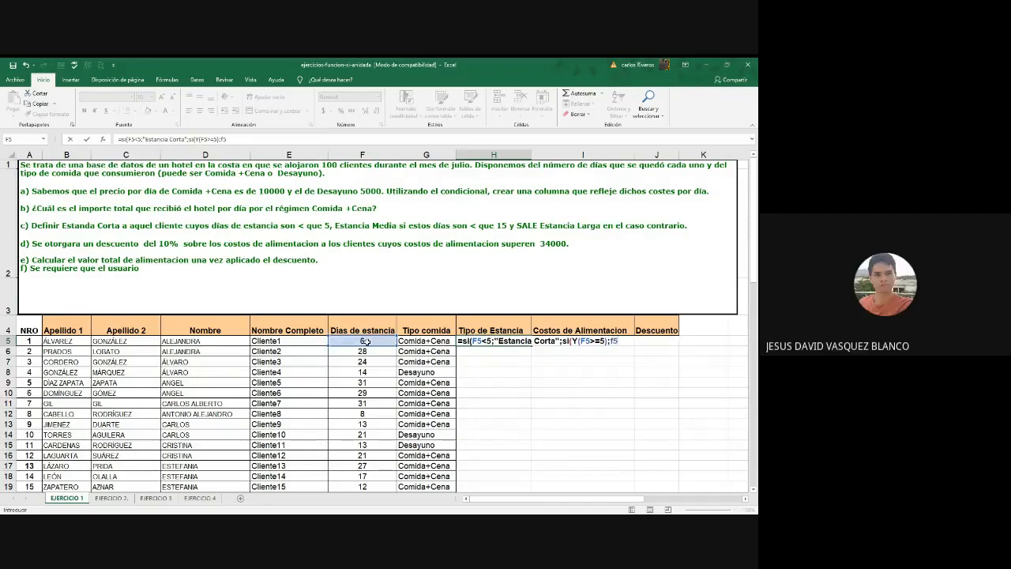
key("BackSpace")
key("BackSpace")
type("(f5<15")
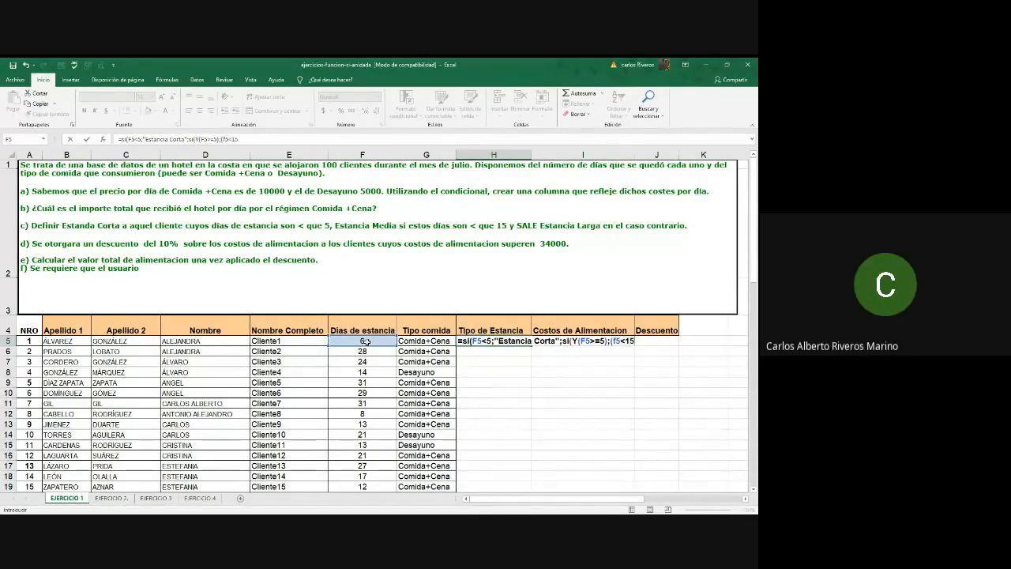
type(")")
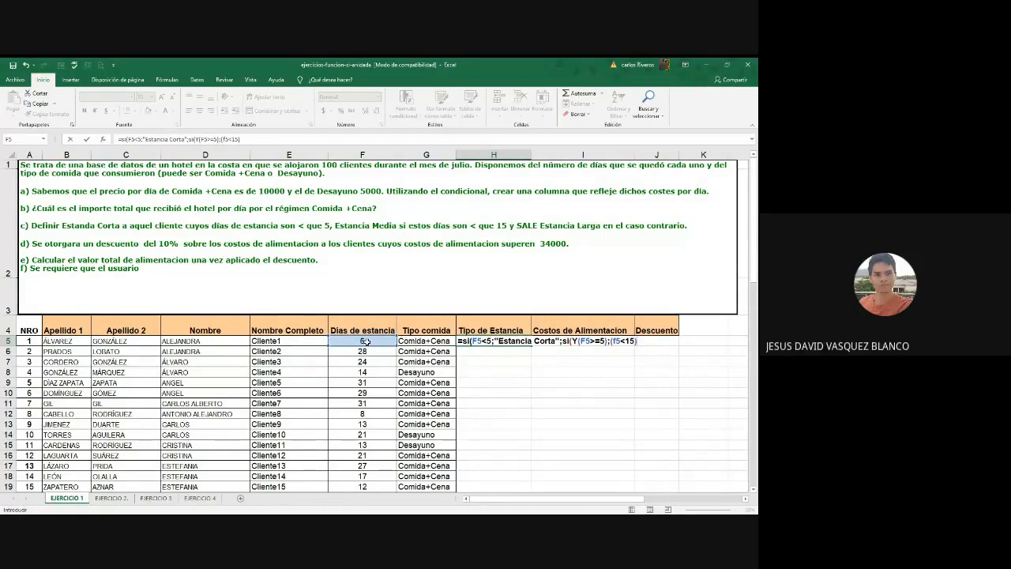
type(";\"Estancia media\"")
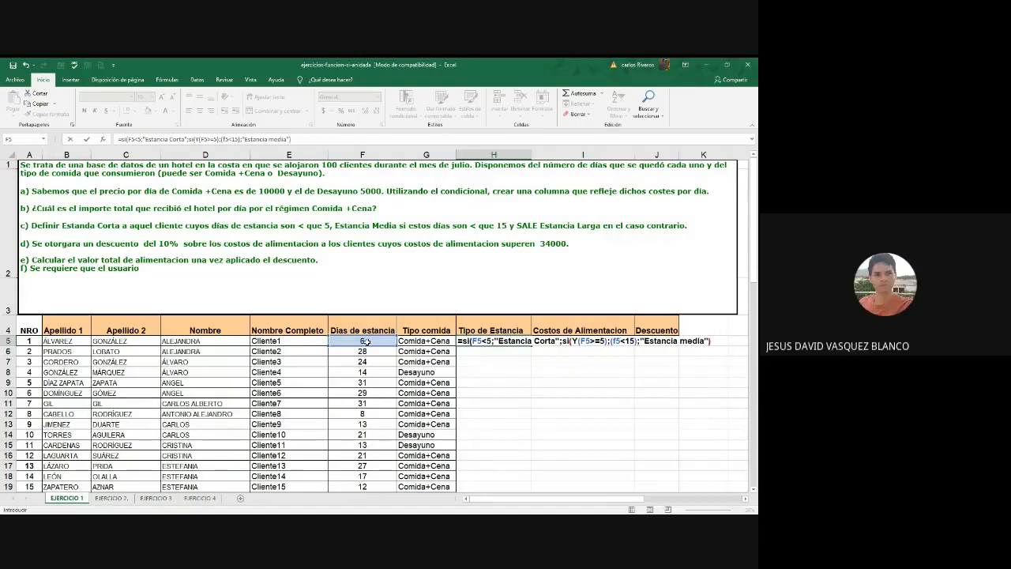
type(")")
key("Return")
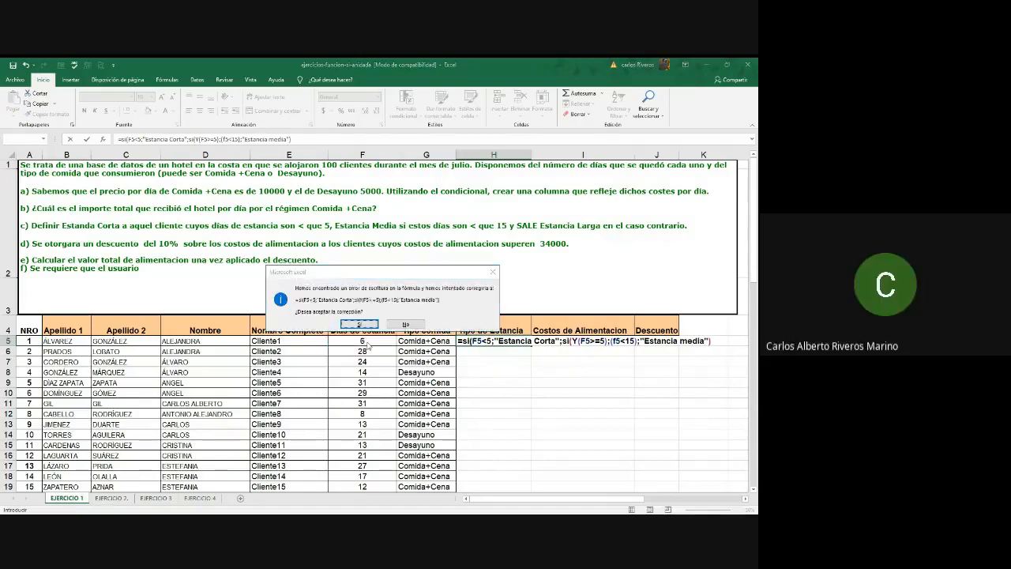
key("Return")
Remove the extra parentheses in the H5 formula so that both conditions sit inside Y(F5>=5;F5<15).
key("Up")
key("F2")
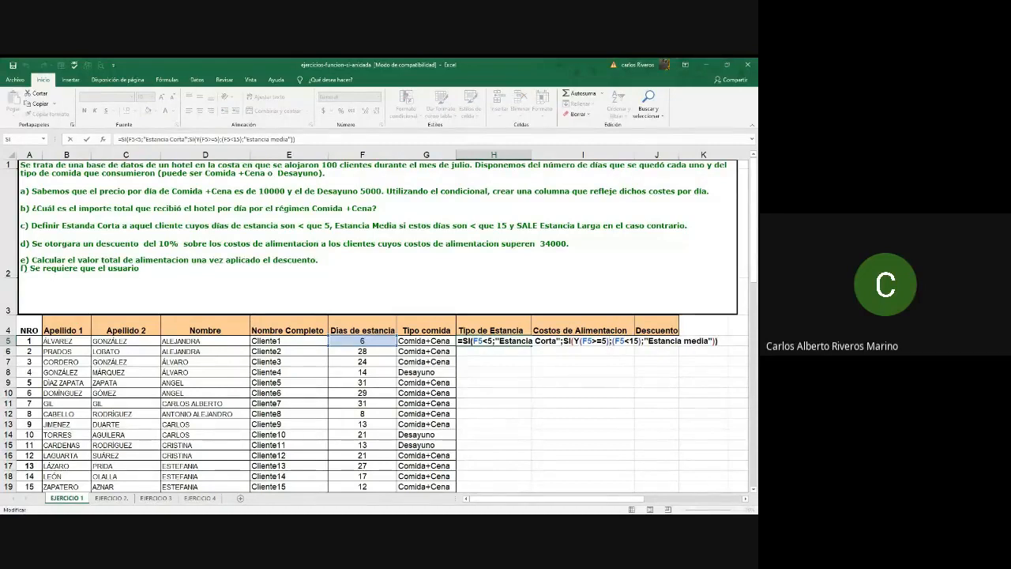
key("BackSpace")
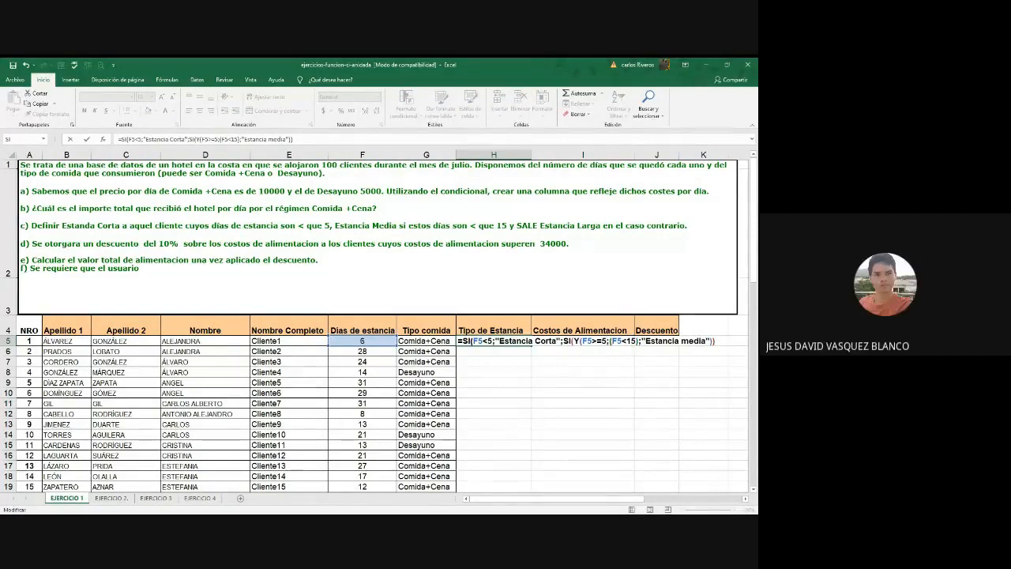
key("BackSpace")
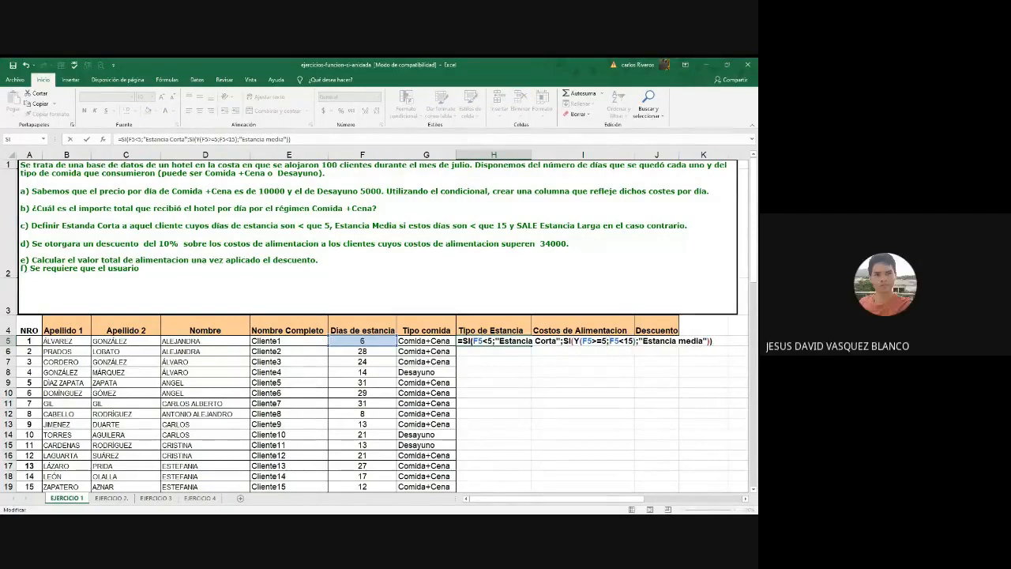
key("Return")
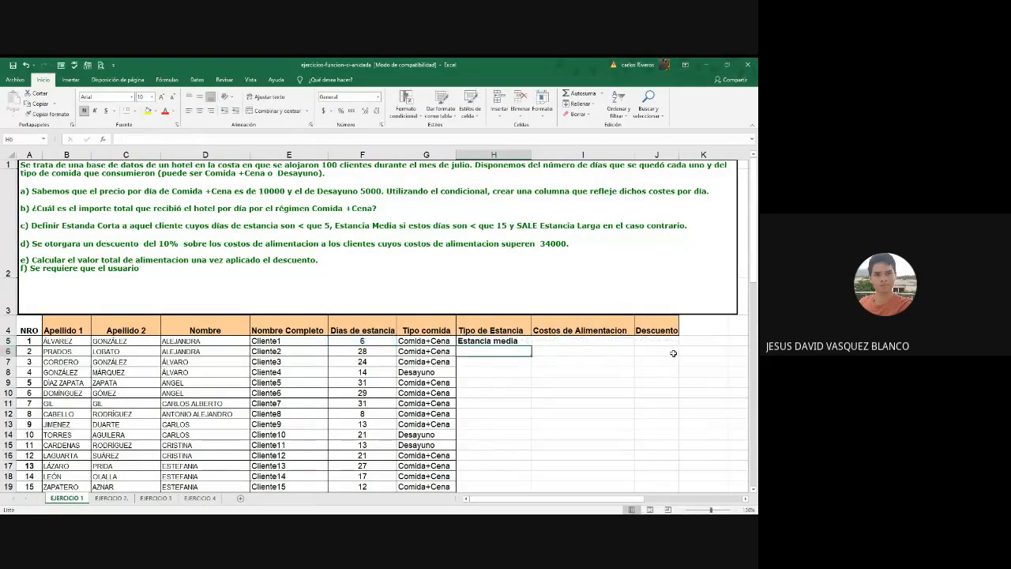
Reopen the H5 formula, remove its closing parentheses and append ;"Estancia as the argument after "Estancia media".
key("Up")
key("F2")
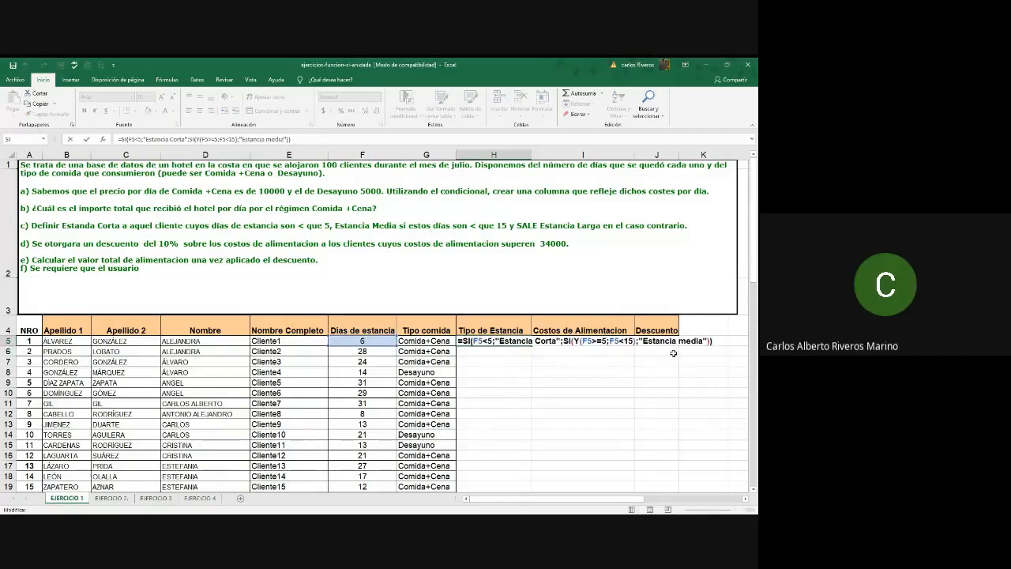
left_click(716, 341)
key("BackSpace")
key("BackSpace")
type(">")
type(";")
type("\"Estancia")
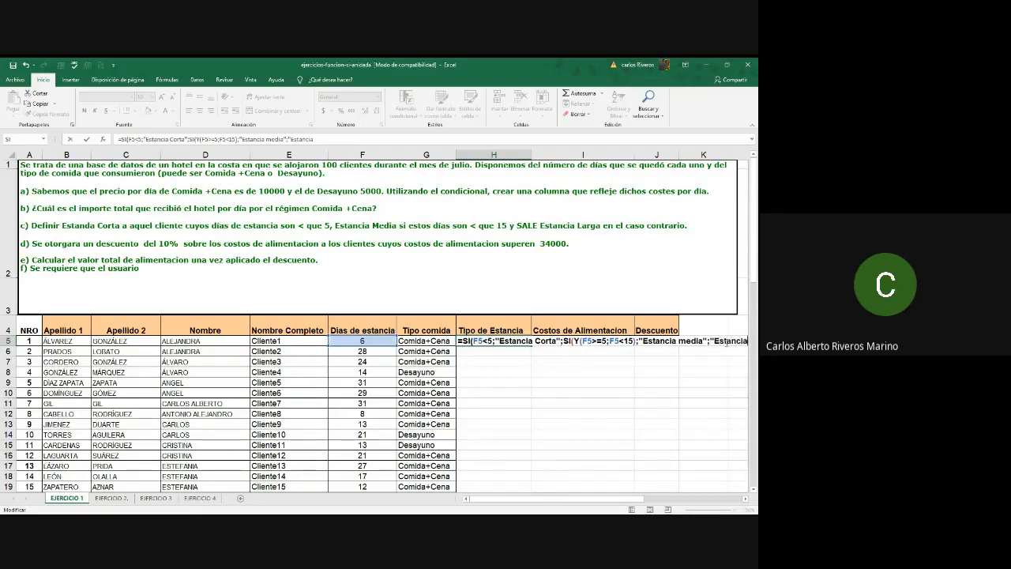
Replace the unfinished "Estancia argument in the H5 formula with a nested si whose condition is F5>15 on Dias de estancia.
key("BackSpace")
key("BackSpace")
key("BackSpace")
key("BackSpace")
key("BackSpace")
key("BackSpace")
type("si(")
left_click(378, 340)
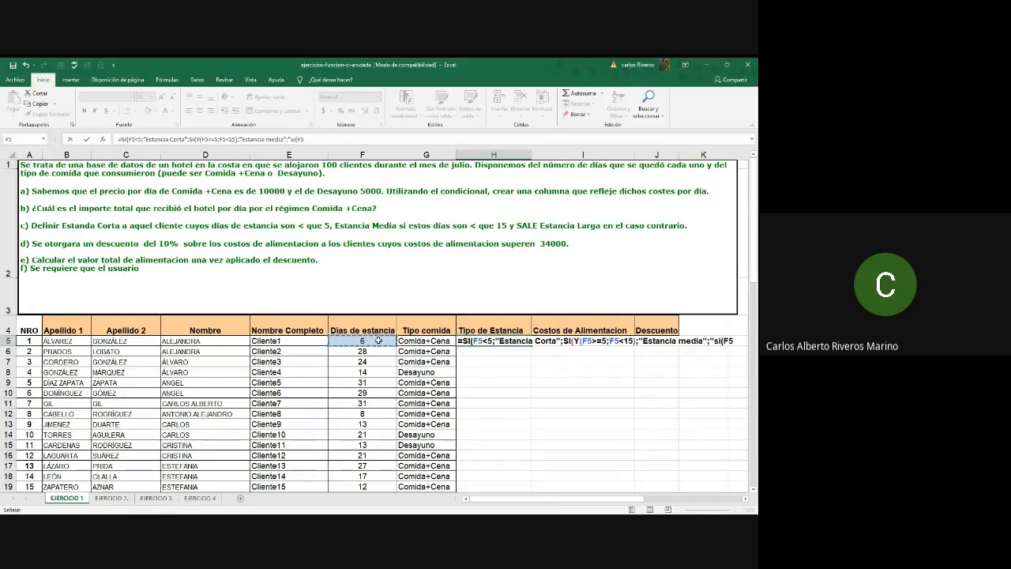
type(">15;\"Estan")
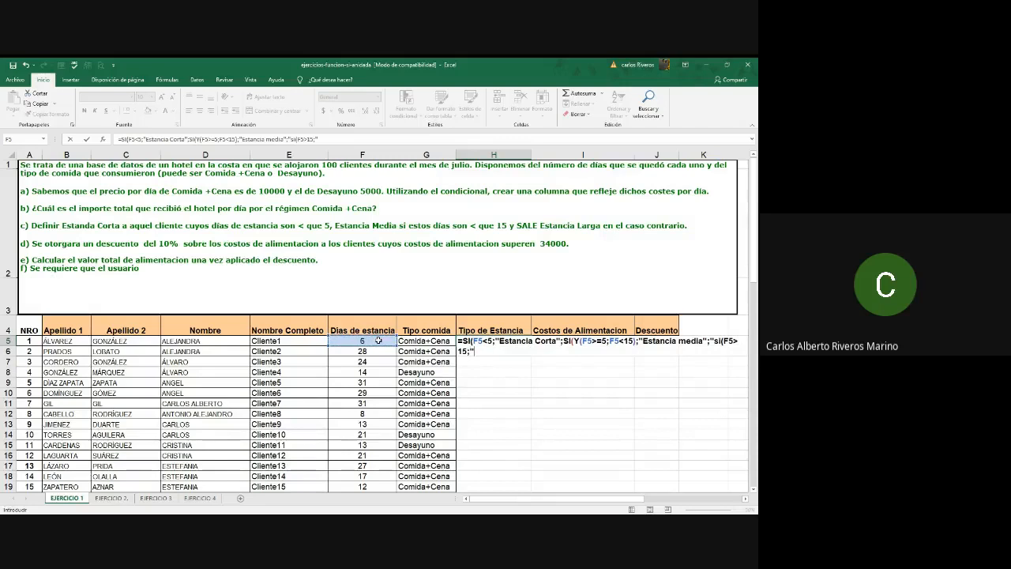
Complete the nested si's result as "Estancia larga followed by two closing parentheses, and try to enter the H5 formula.
type("cia mar")
key("BackSpace")
key("BackSpace")
key("BackSpace")
type("larga)")
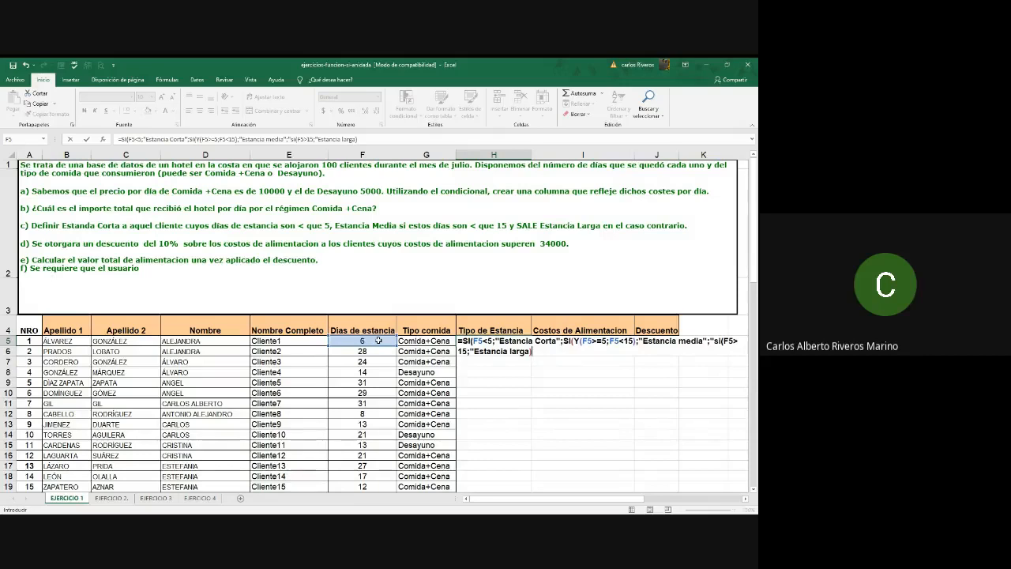
type(")")
key("Return")
key("Return")
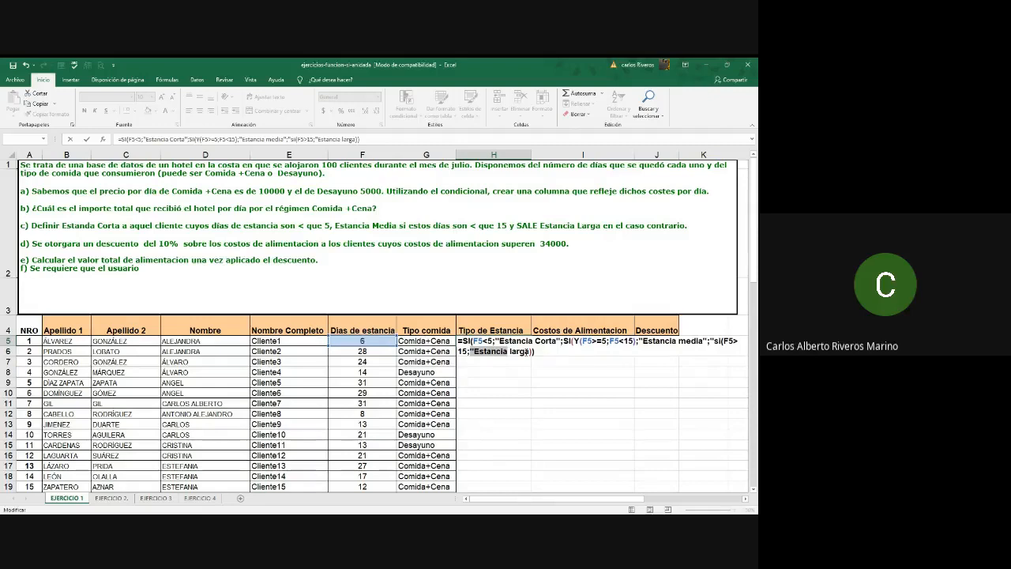
Add the missing closing quotation mark after Estancia larga in H5 and enter the formula accepting the proposed correction.
type("\")")
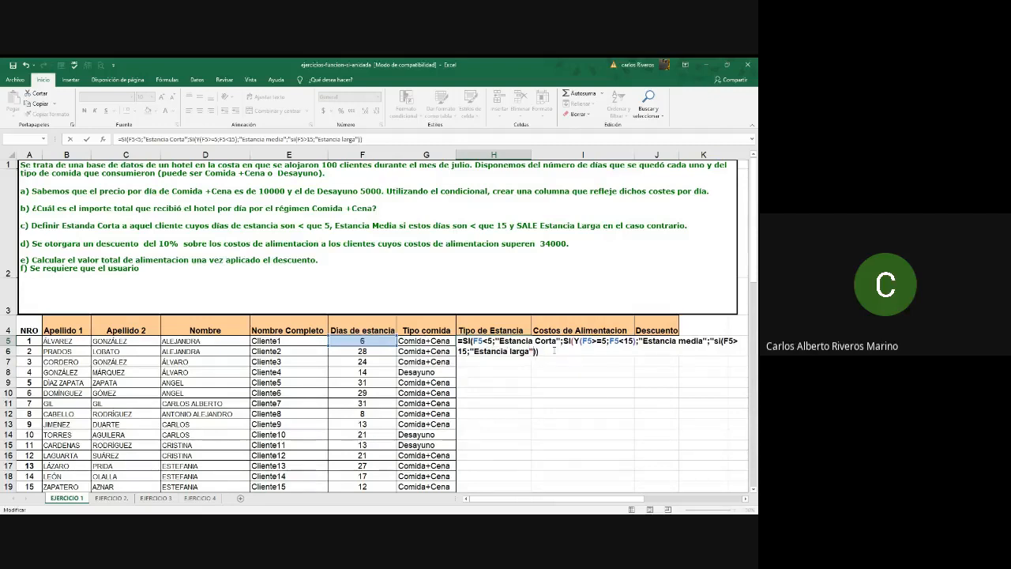
key("Return")
key("Return")
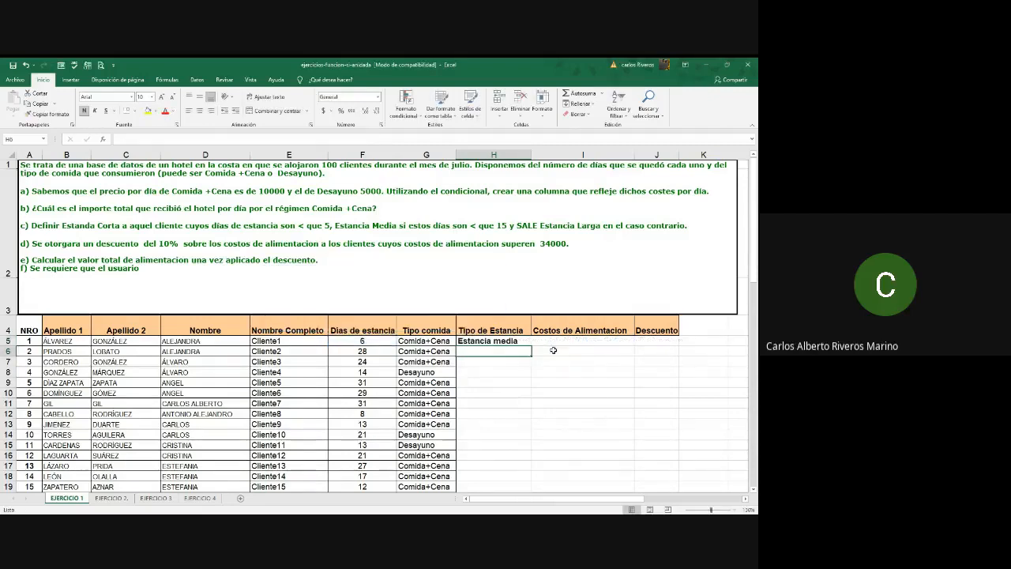
Review the nested conditions and results of the Tipo de Estancia formula in H5.
key("Up")
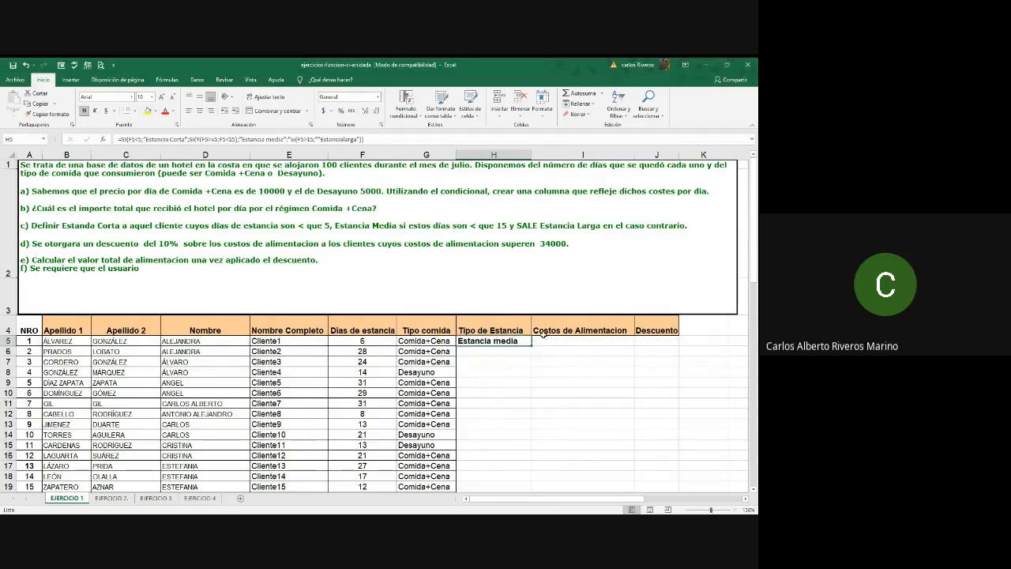
double_click(507, 340)
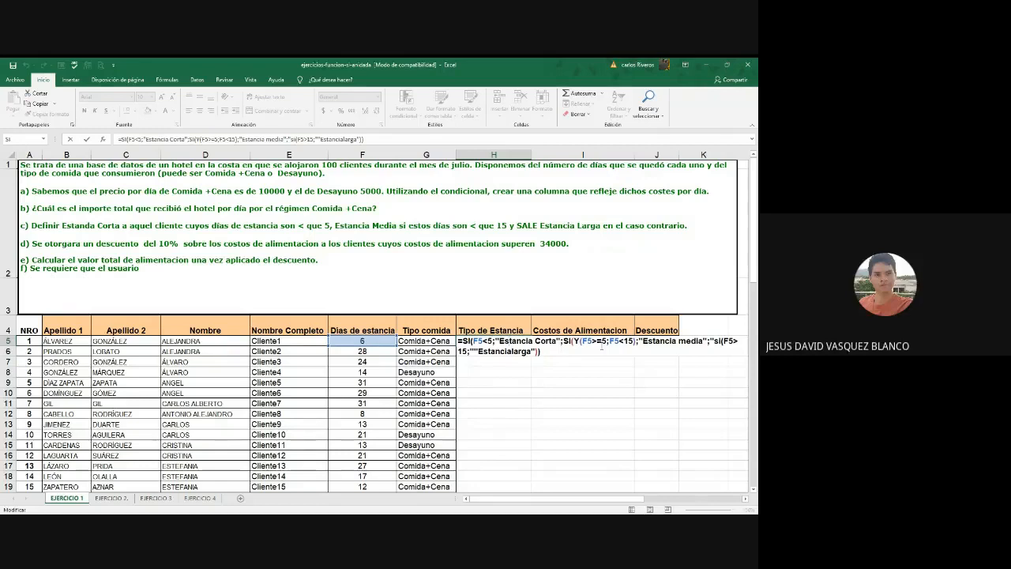
key("Return")
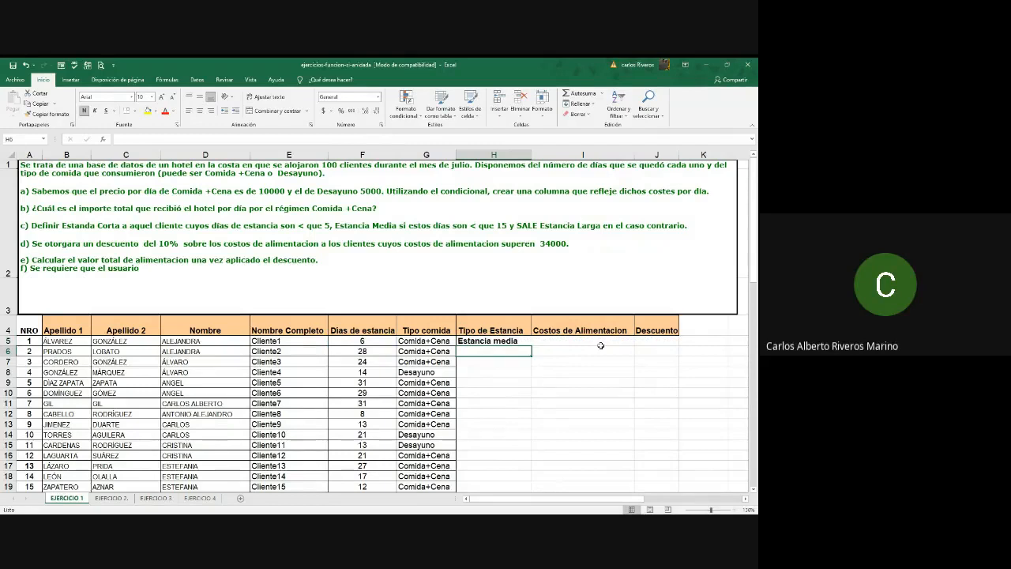
Start an si formula in I5 under Costos de Alimentacion with the condition G5="Comida+Cena".
left_click(593, 341)
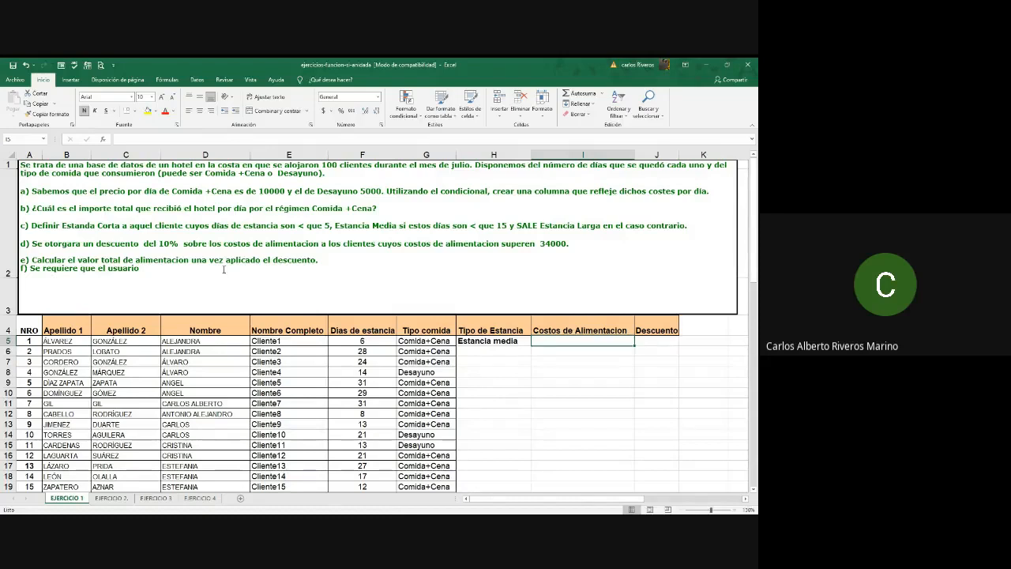
type("=si(")
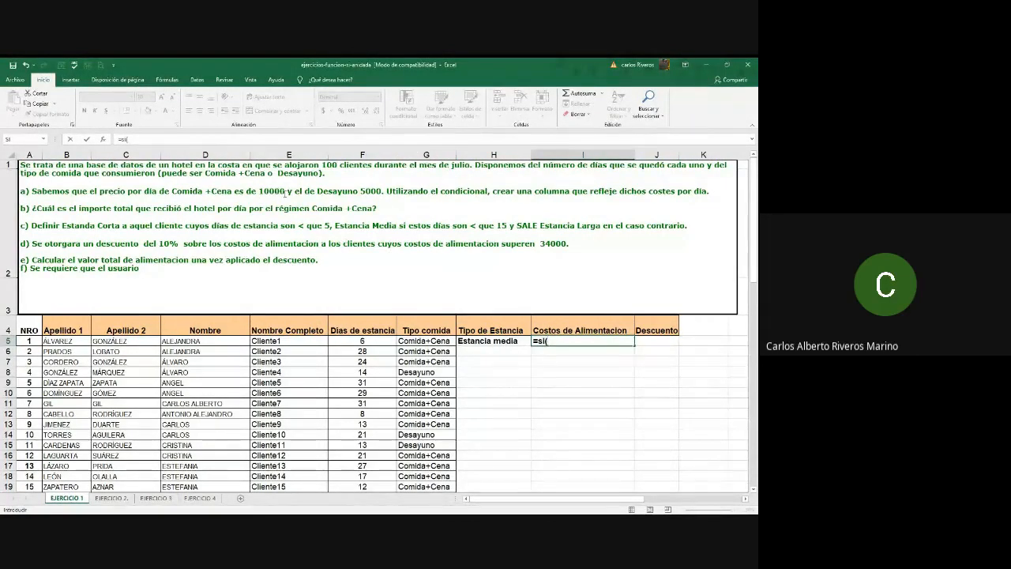
left_click(431, 342)
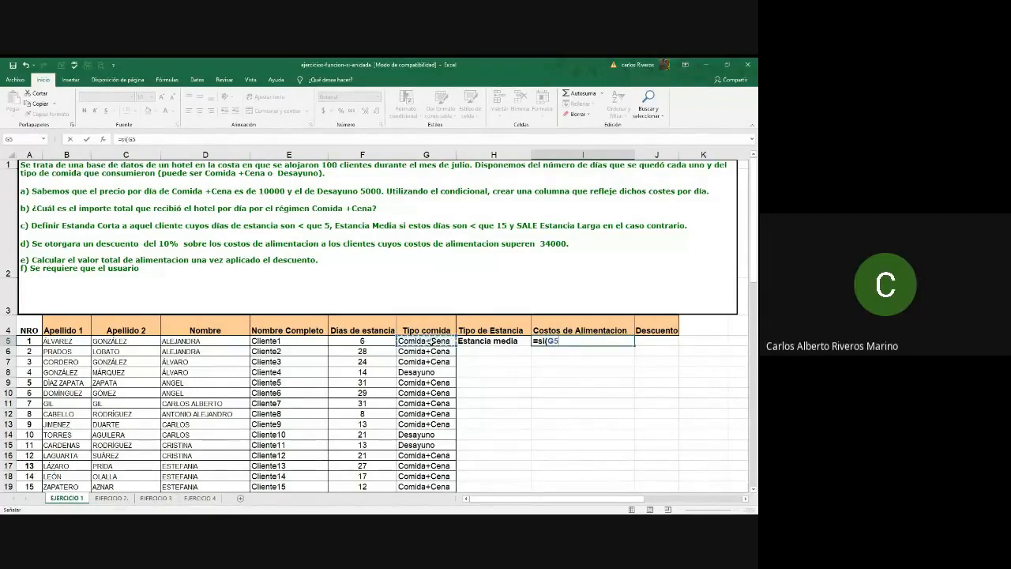
type("=")
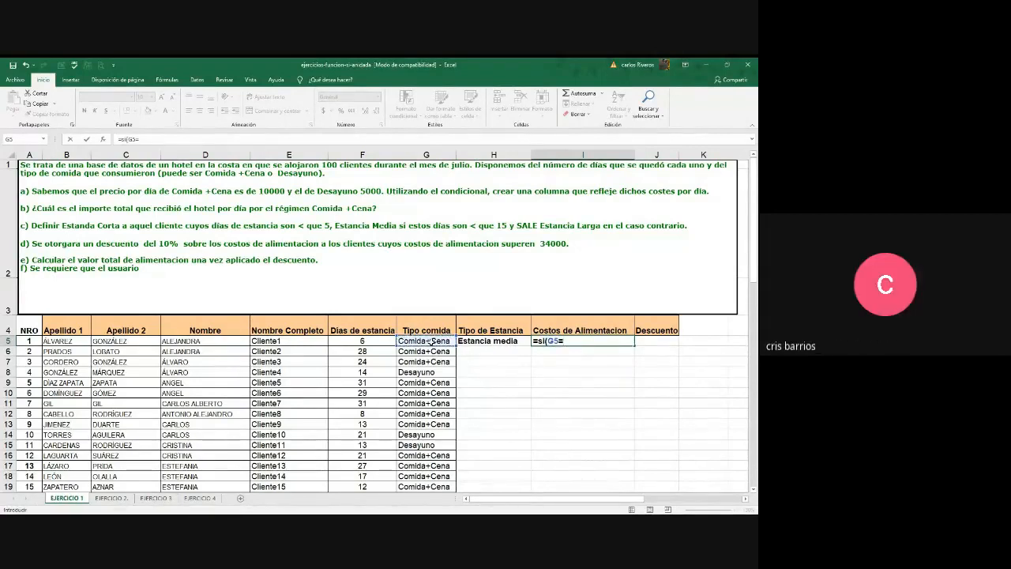
type("\"C")
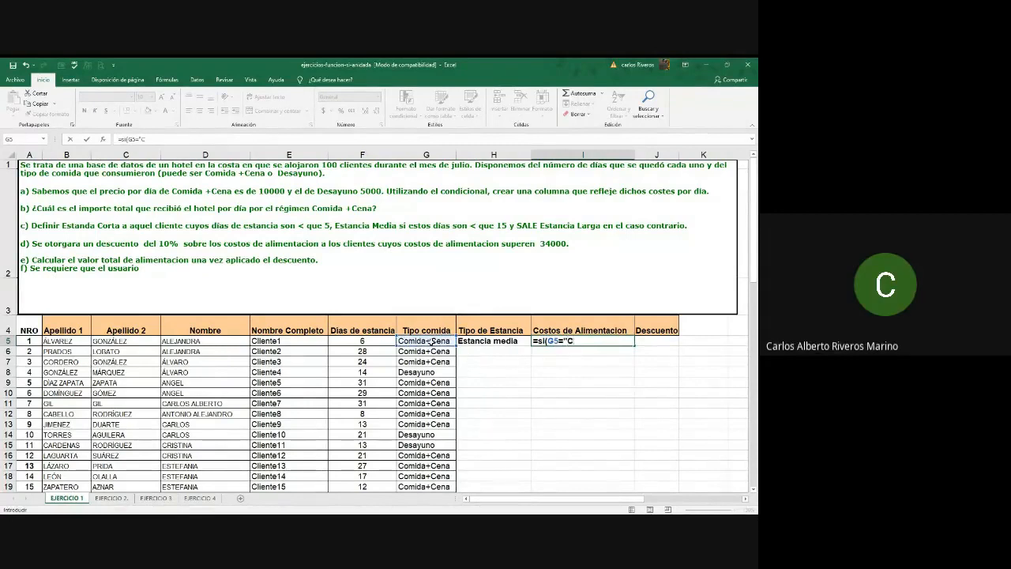
type("omida+Cena")
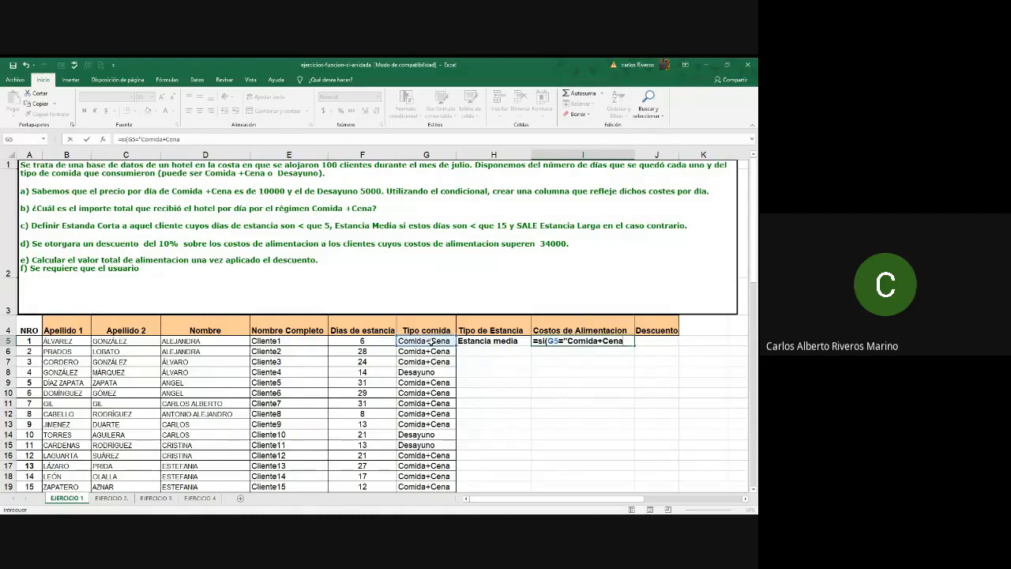
type("\";")
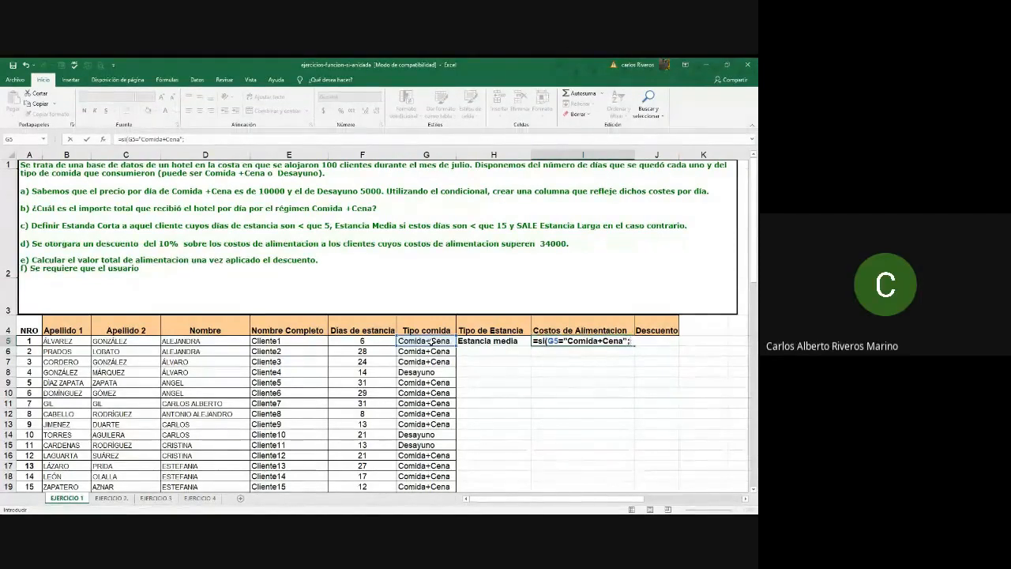
Complete the I5 formula with F5*10000 as the true result and F5*5000 as the false result.
left_click(372, 341)
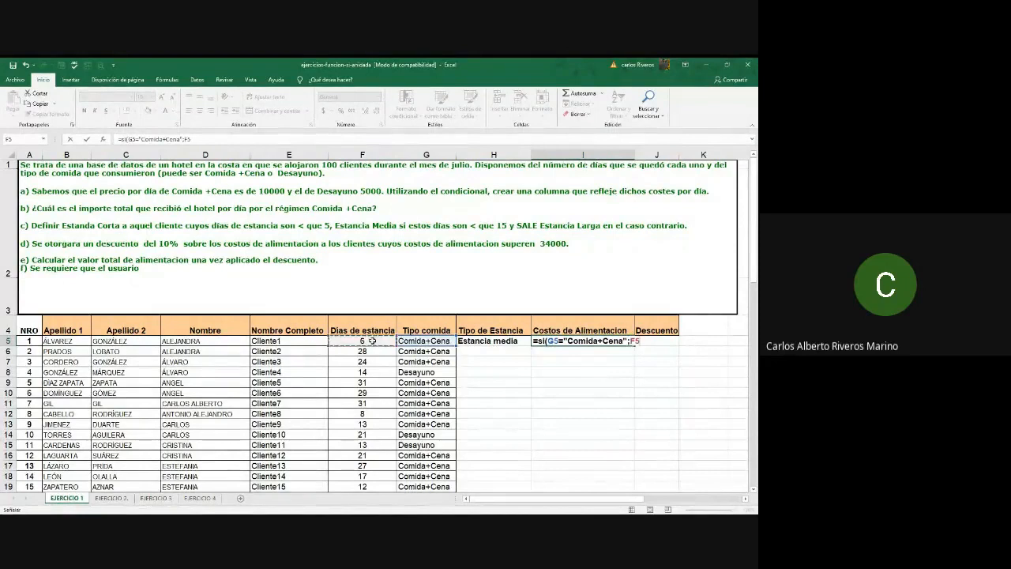
type("*10000")
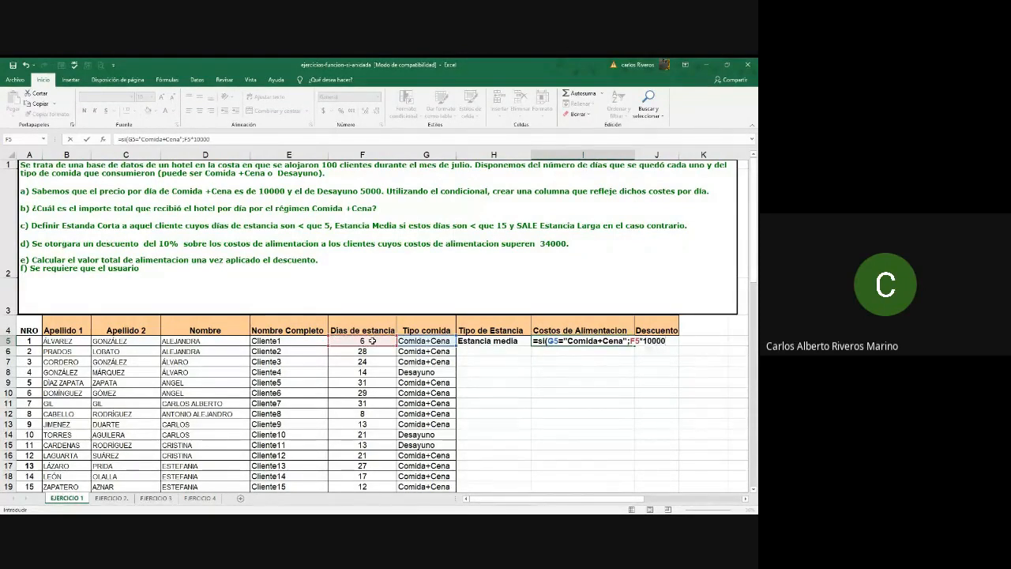
type(";")
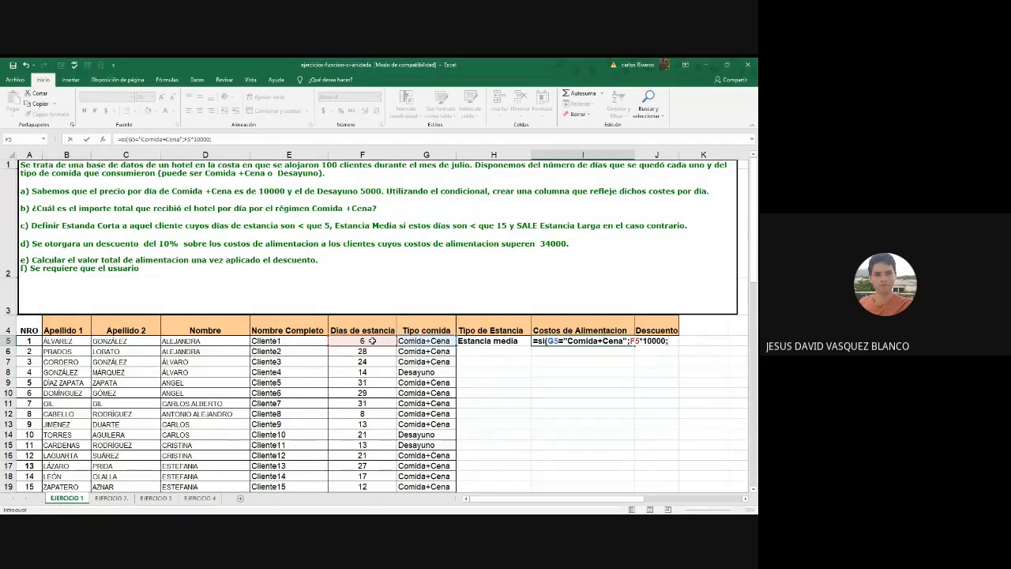
left_click(372, 341)
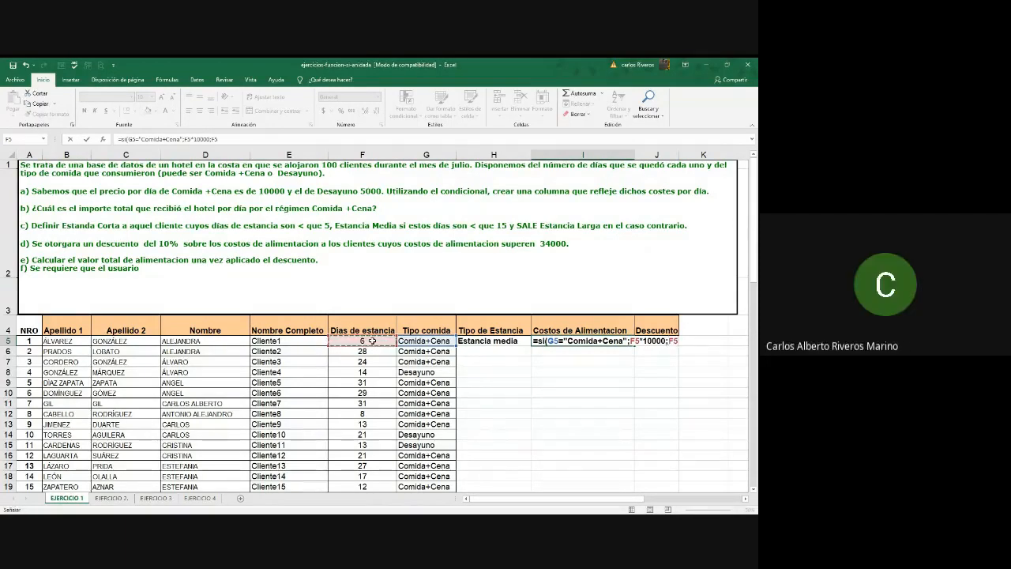
type("*5000)")
key("Return")
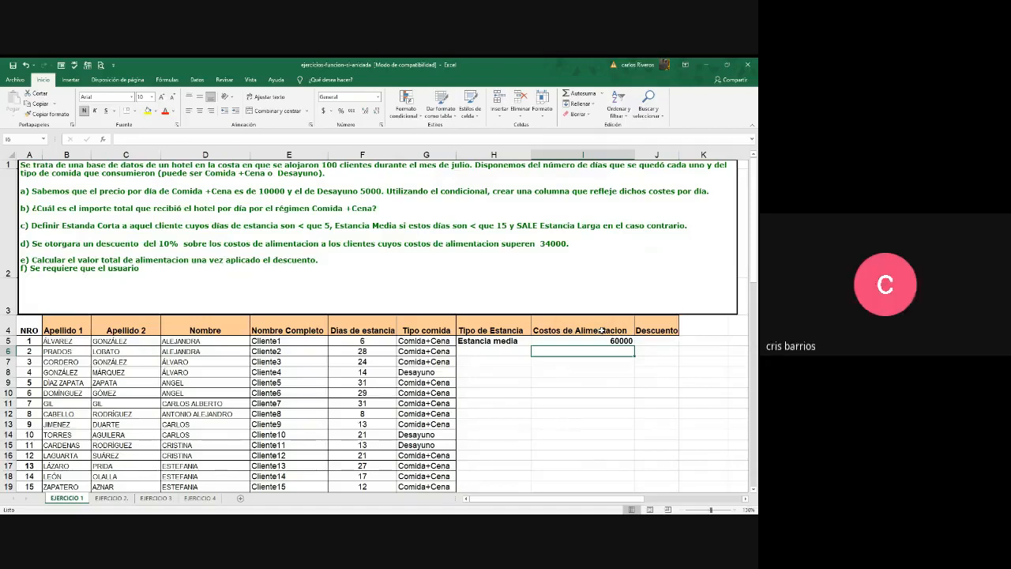
Start an si formula in J5 under Descuento with the condition I5>34000 on the food cost.
left_click(651, 338)
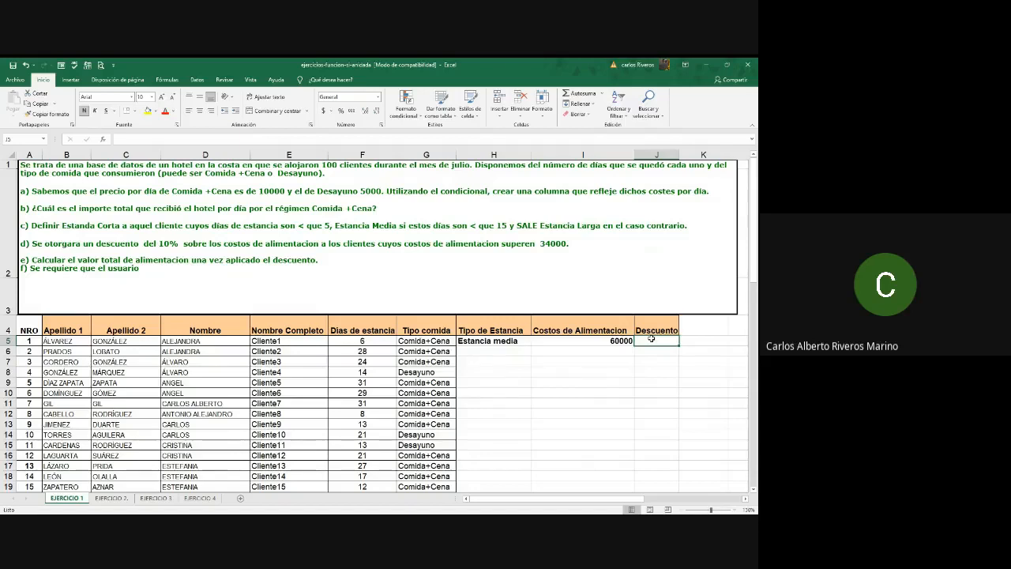
type("=si(")
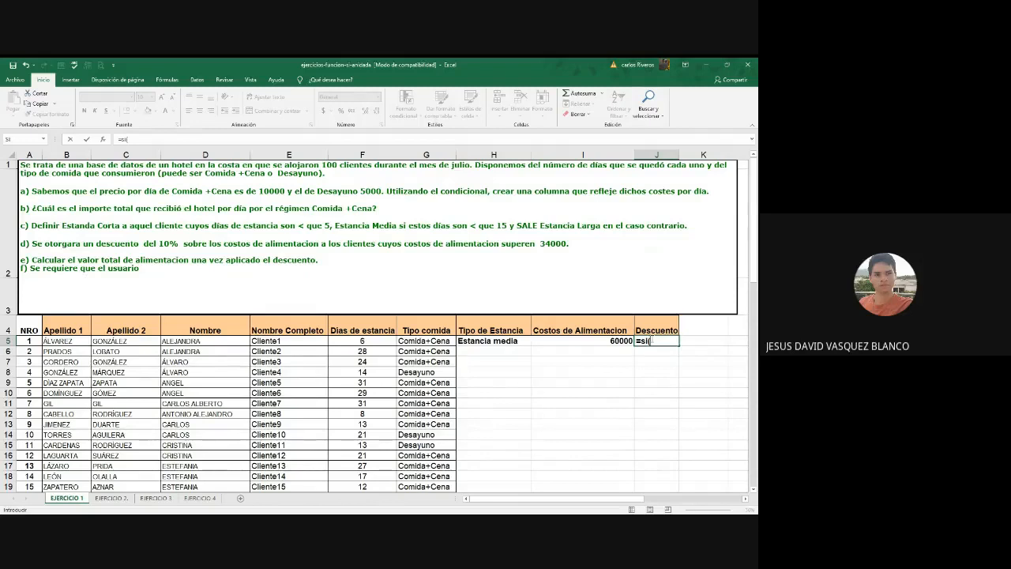
left_click(605, 340)
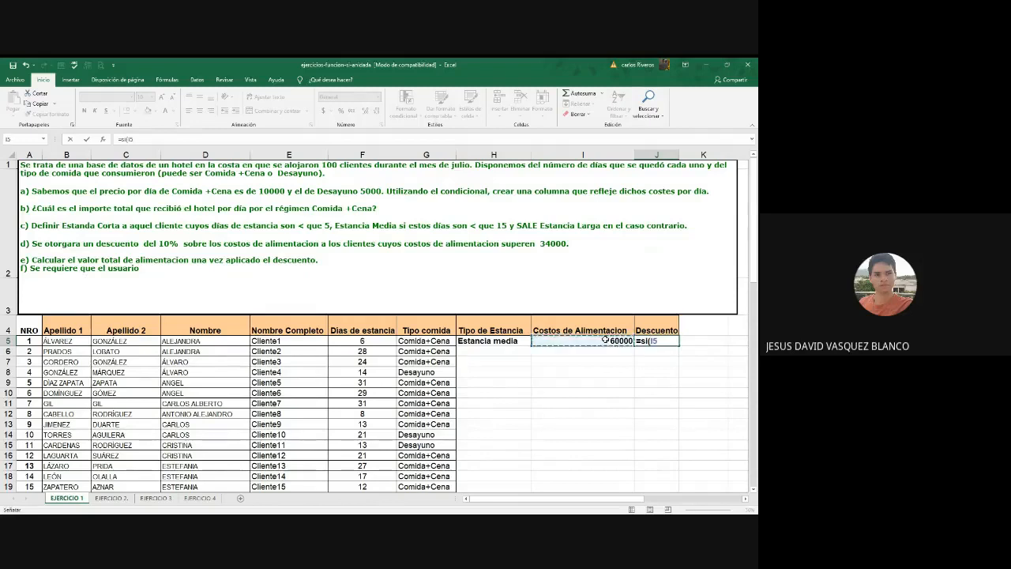
type(">34000")
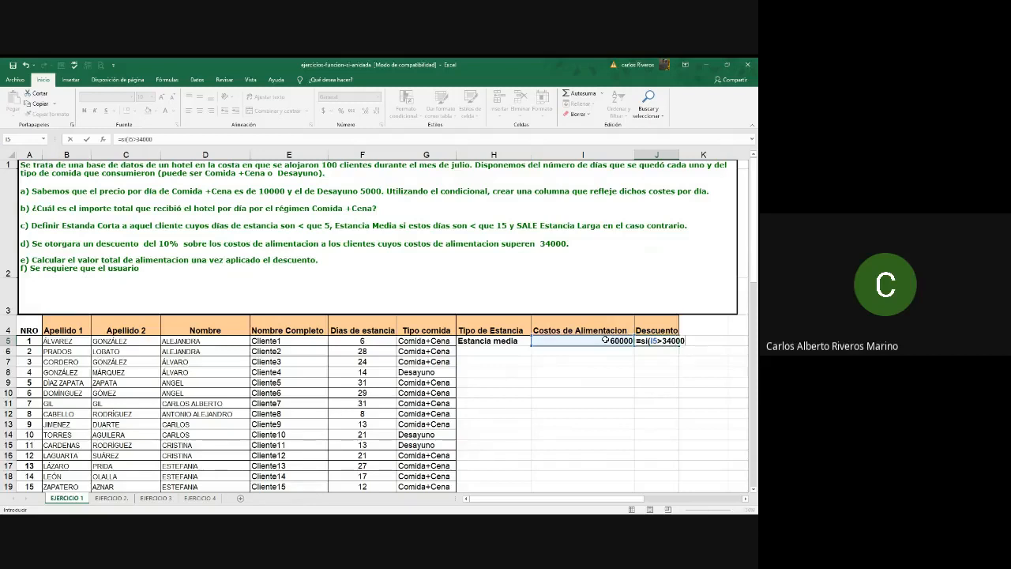
type(";")
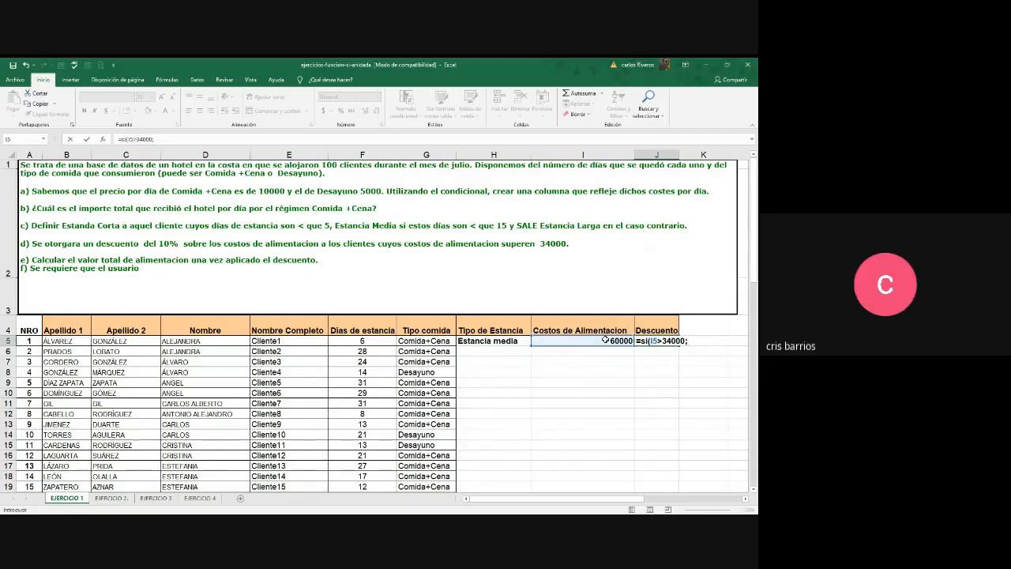
Complete the J5 formula with 10%*I5 as the true result and a blank " " as the false result.
type("10%")
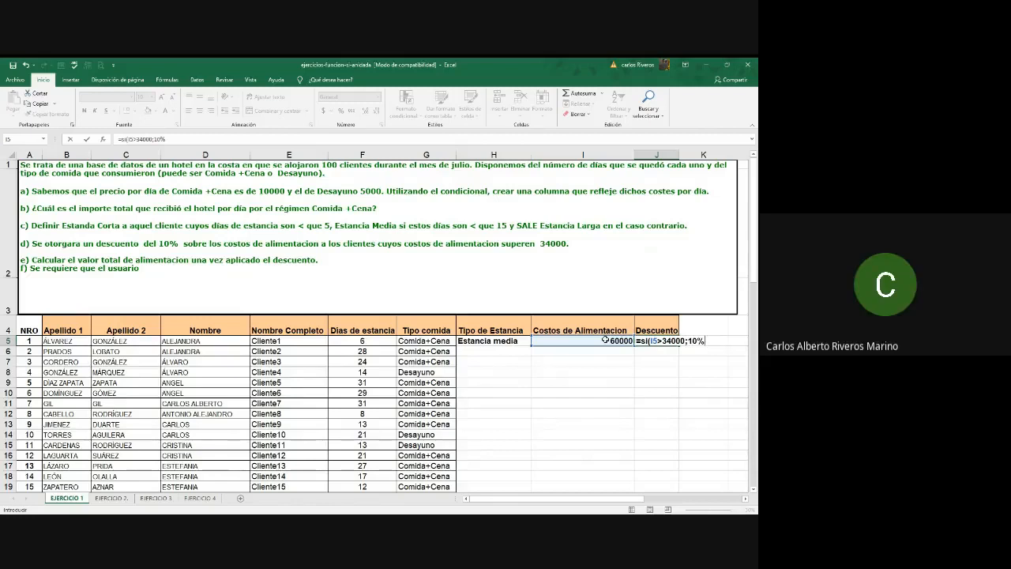
type("*")
left_click(605, 340)
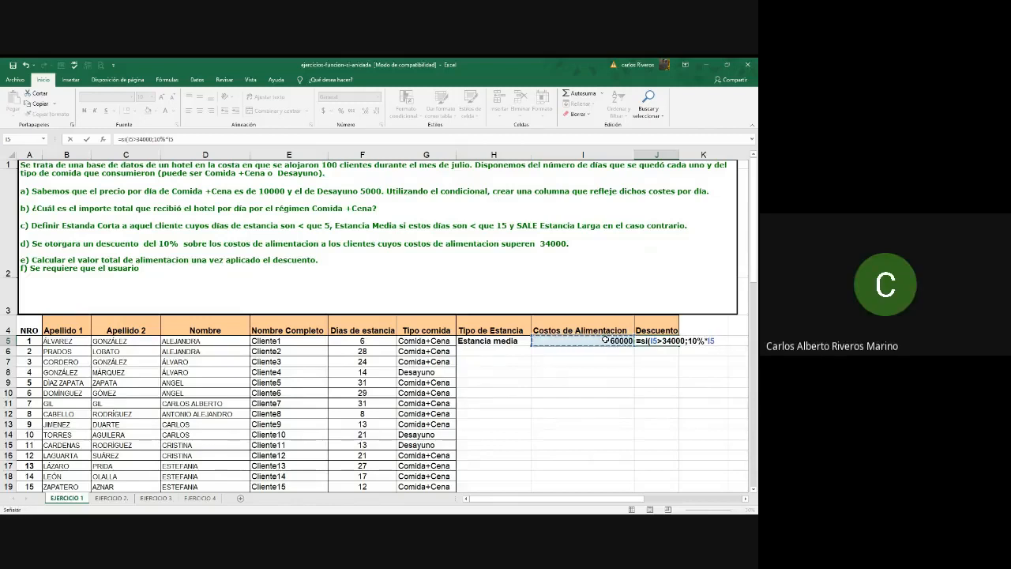
type(";")
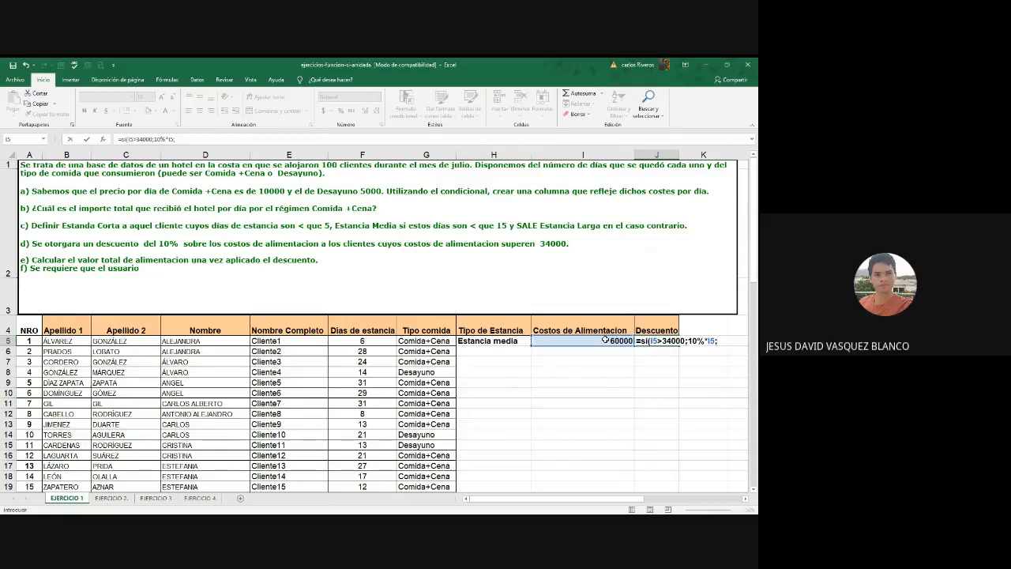
type("\" \"")
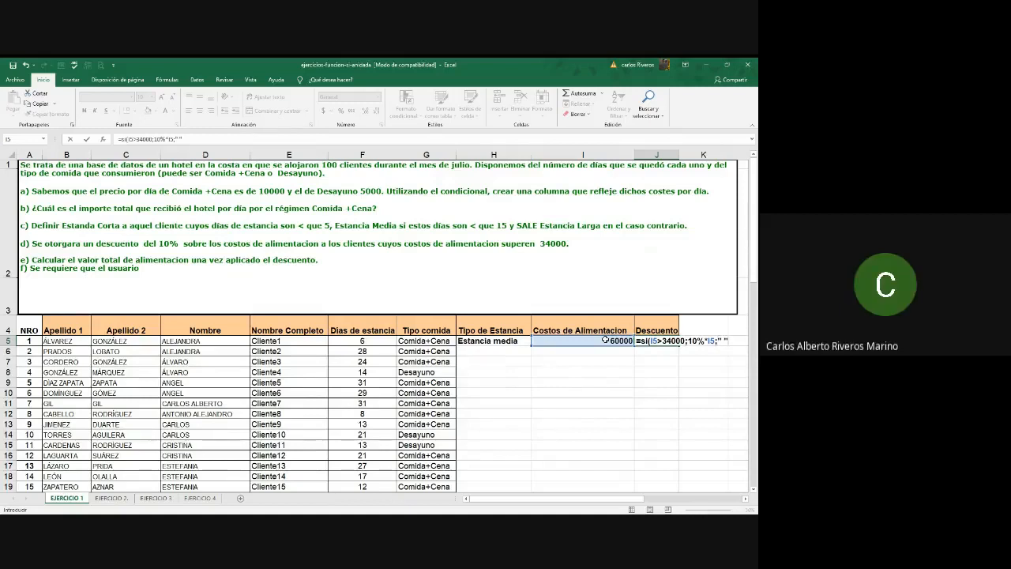
type(")")
key("Return")
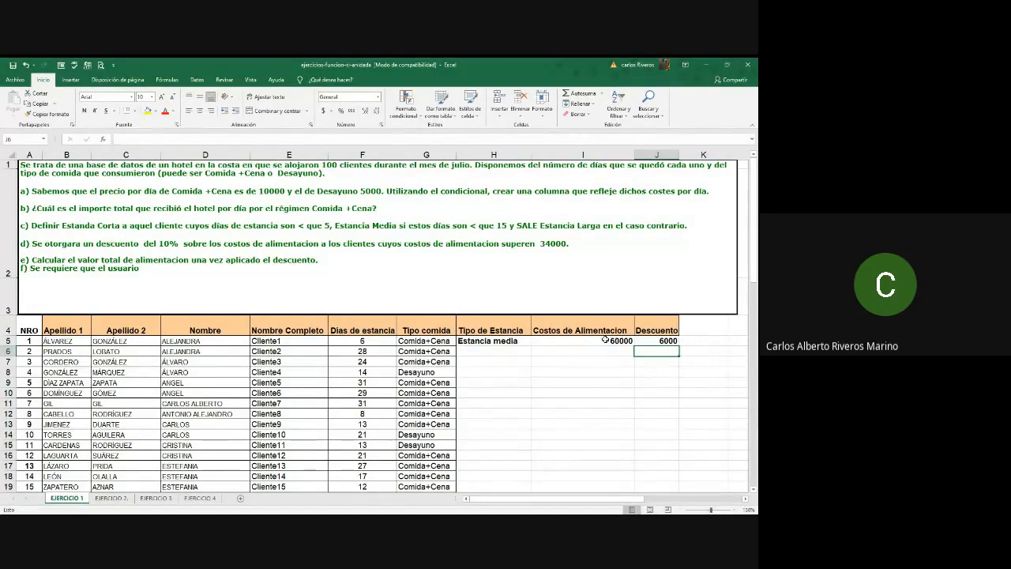
left_click(651, 338)
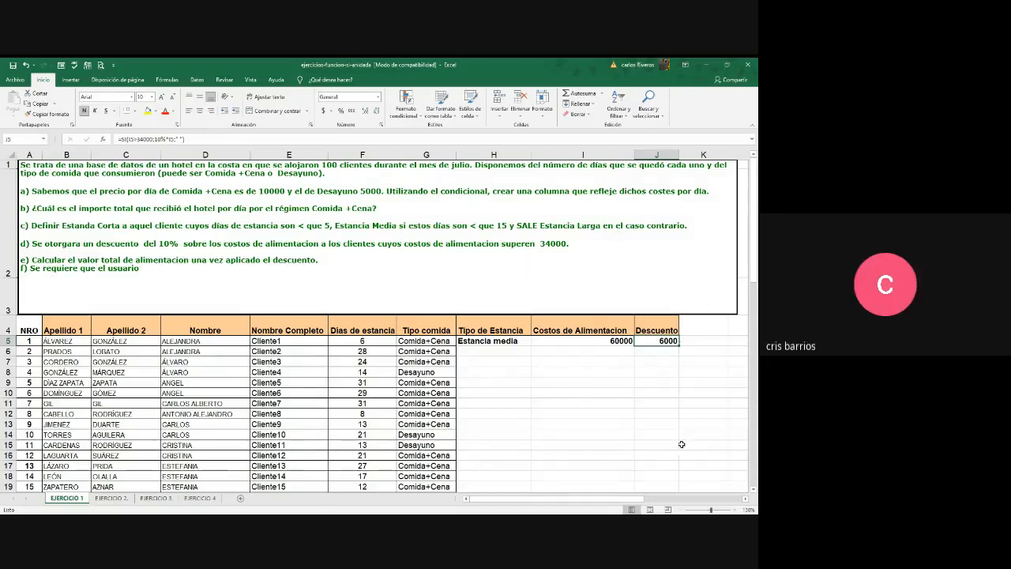
Open the EJERCICIO 2. sheet and bring its enlarged CUADRO GENERAL DE NOTAS table fully into view.
left_click(118, 498)
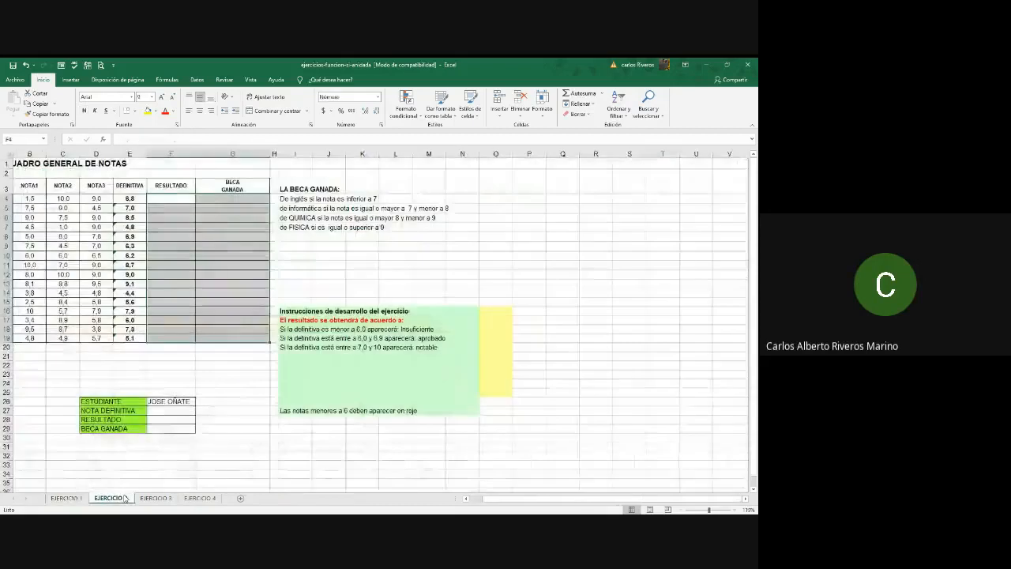
left_click(716, 510)
scroll(463, 446, "up", 1)
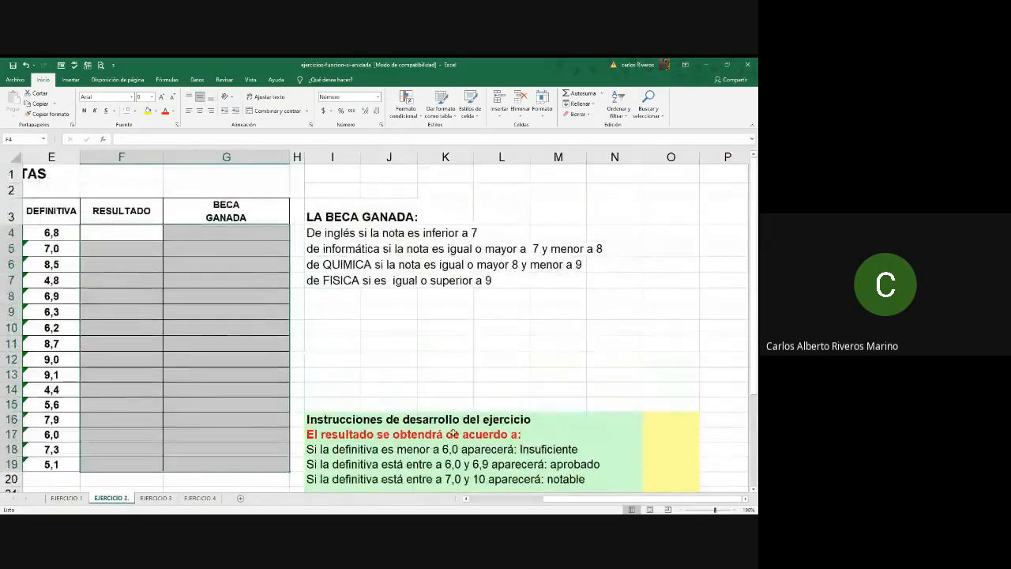
left_click(138, 295)
left_click_drag(565, 500, 490, 506)
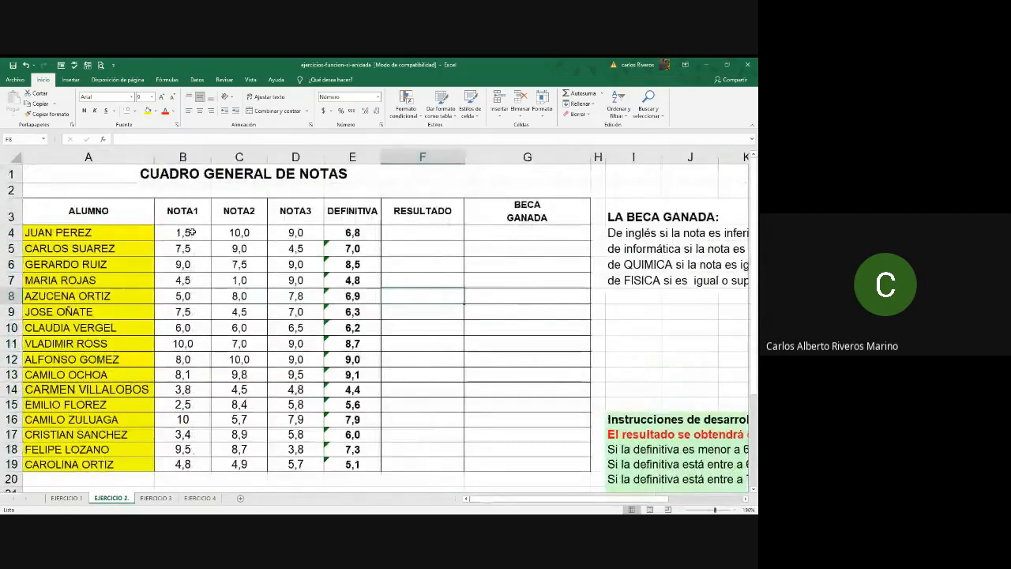
Start an si formula in F4 under RESULTADO with the condition E4<6,0 on the first student's DEFINITIVA.
left_click(363, 232)
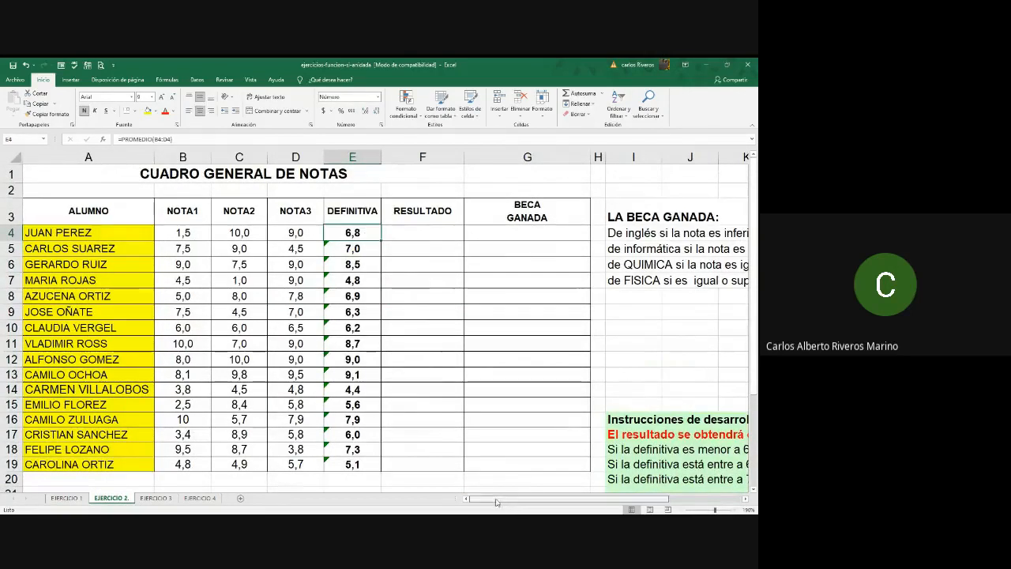
left_click_drag(496, 502, 514, 502)
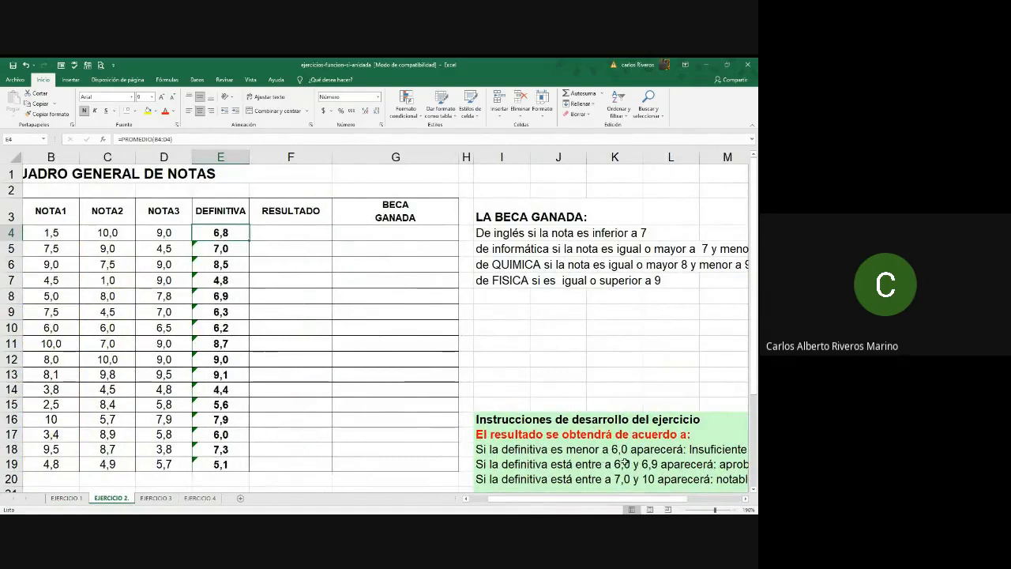
left_click_drag(644, 499, 661, 503)
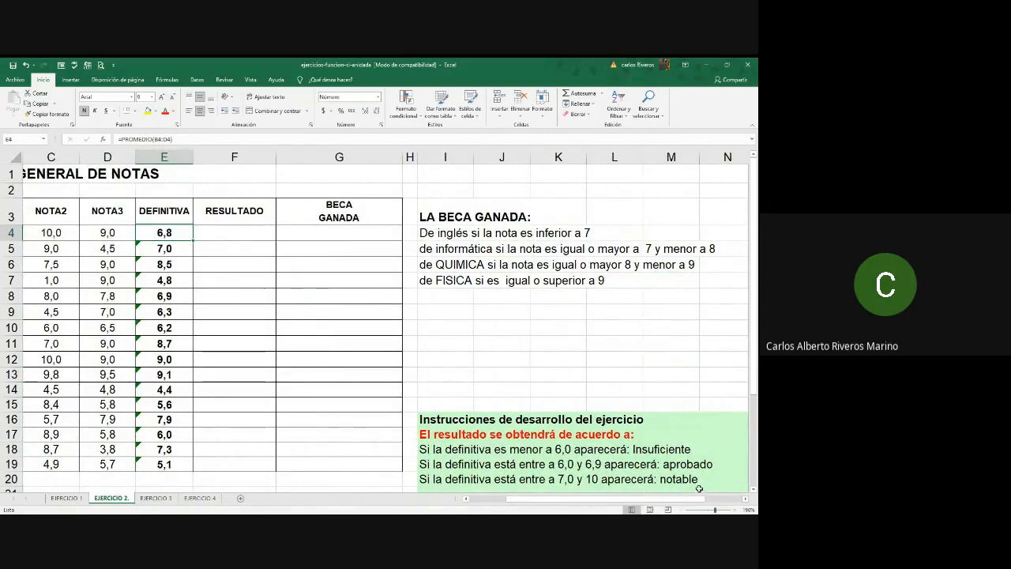
left_click(226, 225)
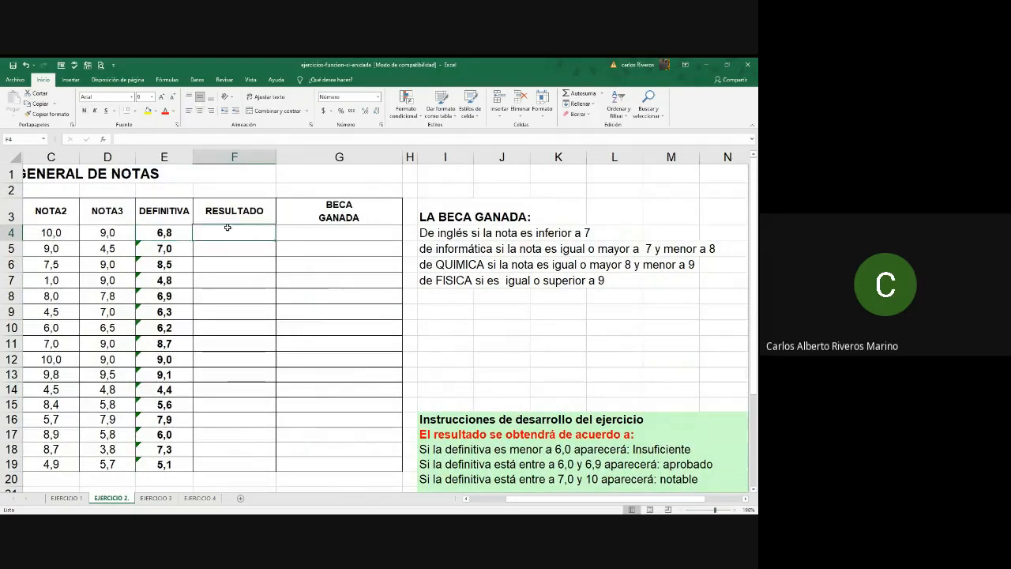
type("=si(")
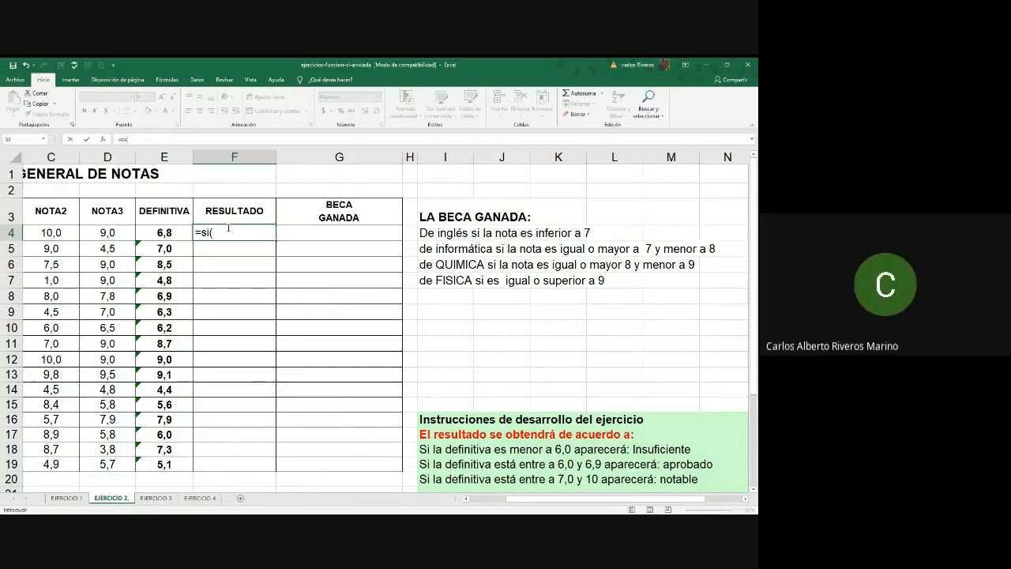
left_click(153, 235)
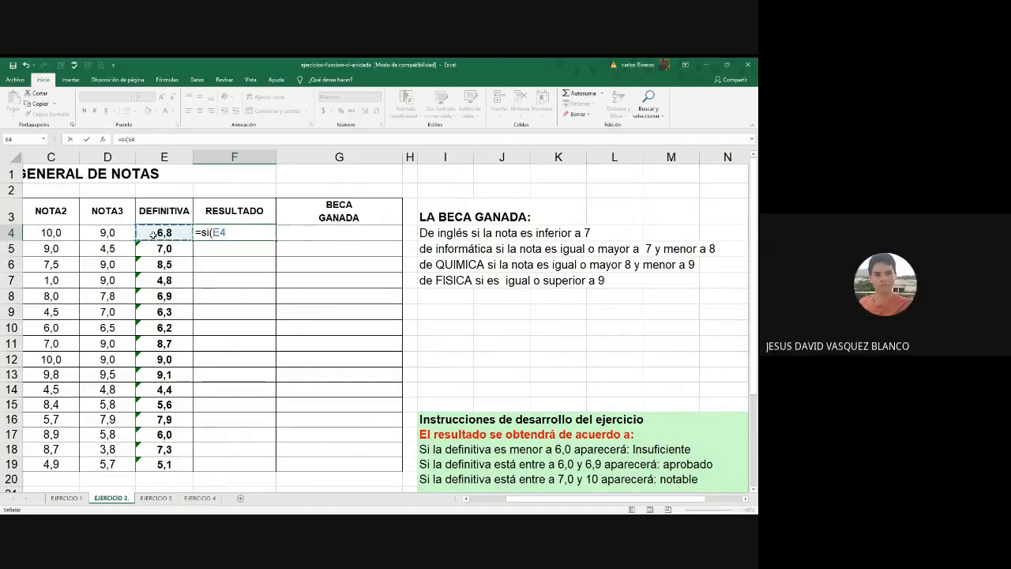
type("<")
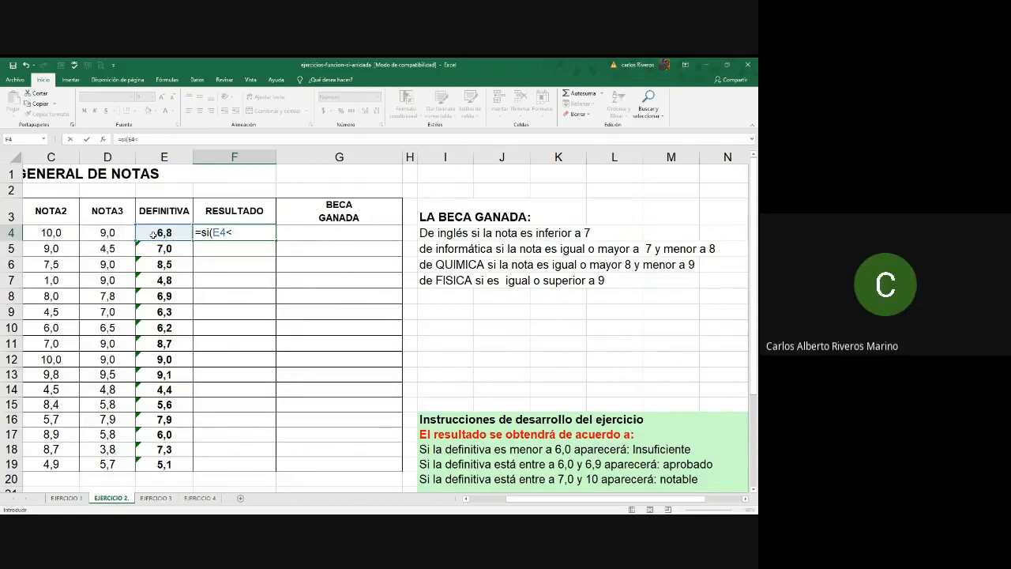
type("6,0")
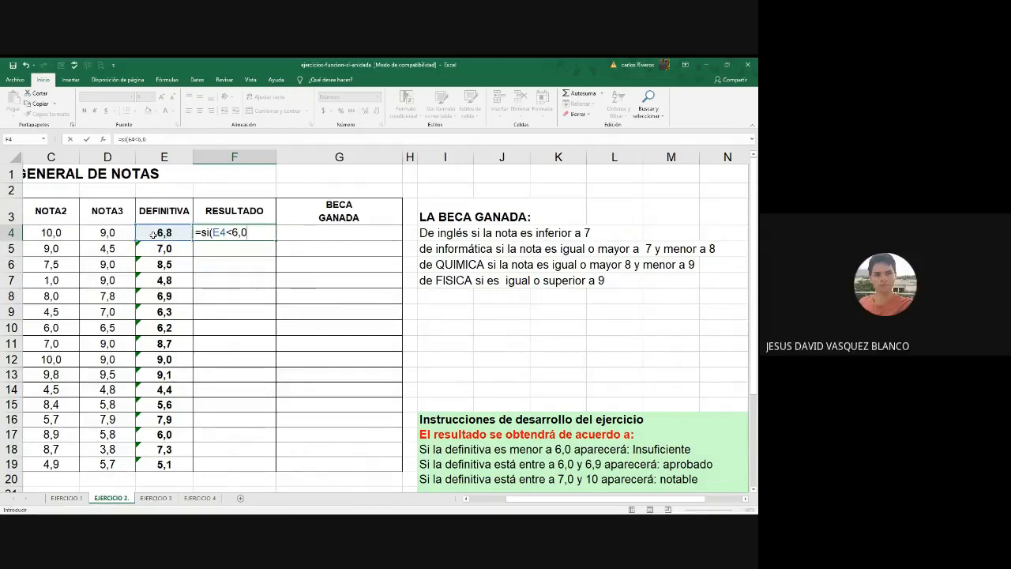
Enter "Insuficiente" as the true result of the si formula in F4.
type(";\"Insugfi")
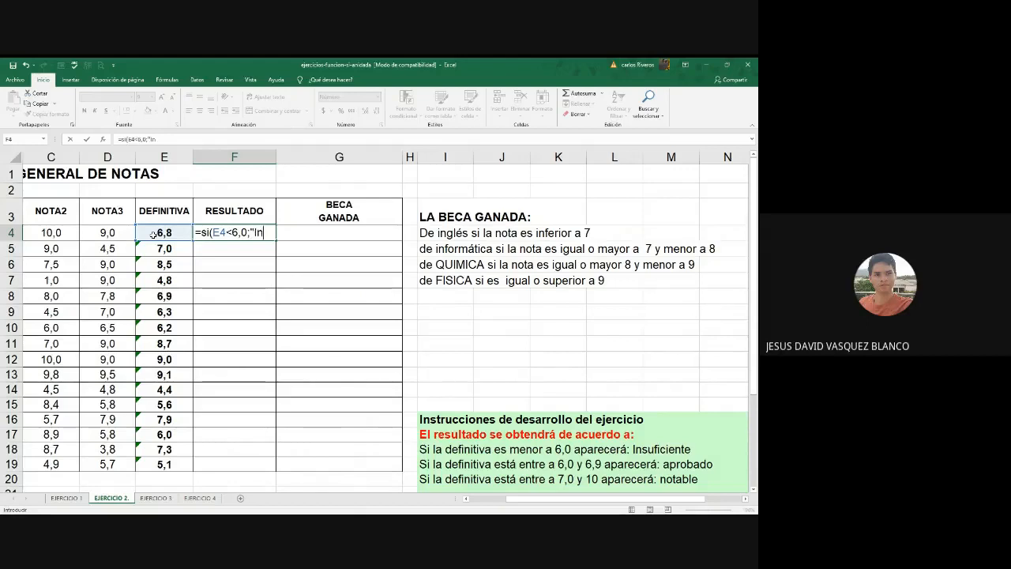
key("BackSpace")
key("BackSpace")
key("BackSpace")
type("df")
key("BackSpace")
key("BackSpace")
type("ficien")
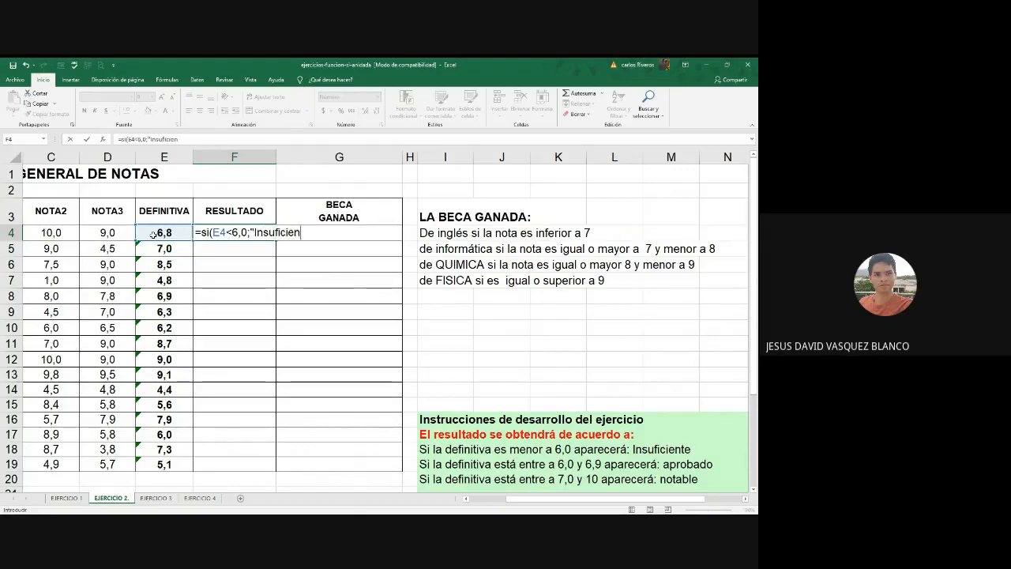
type("te\"")
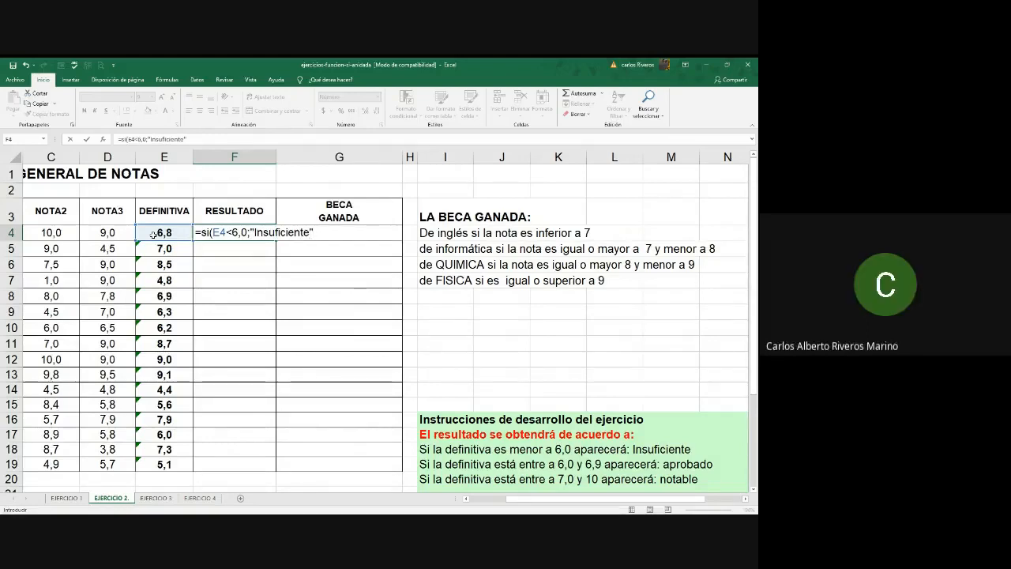
Open a second, nested si as the false result of the F4 formula.
type(";")
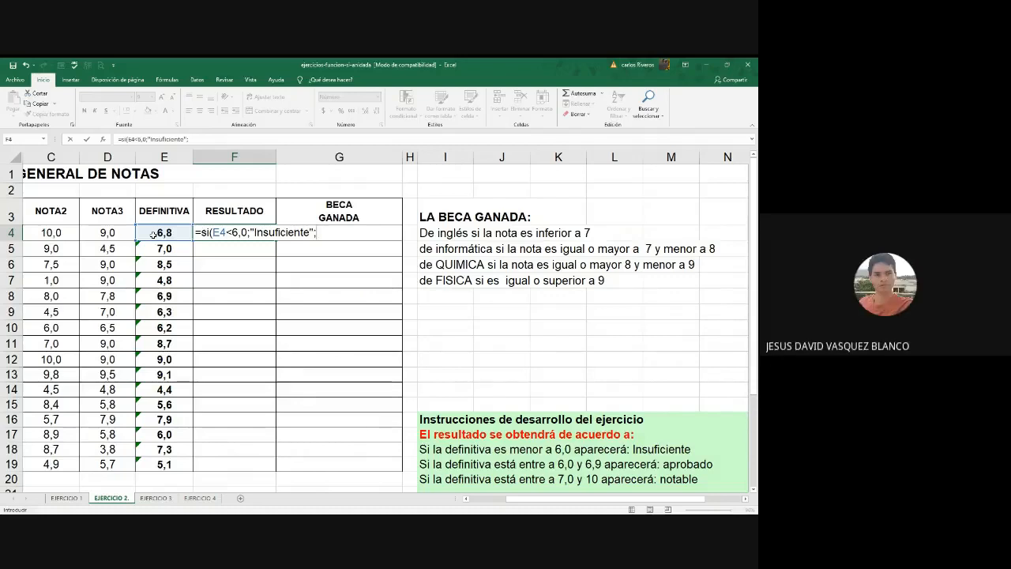
type("si")
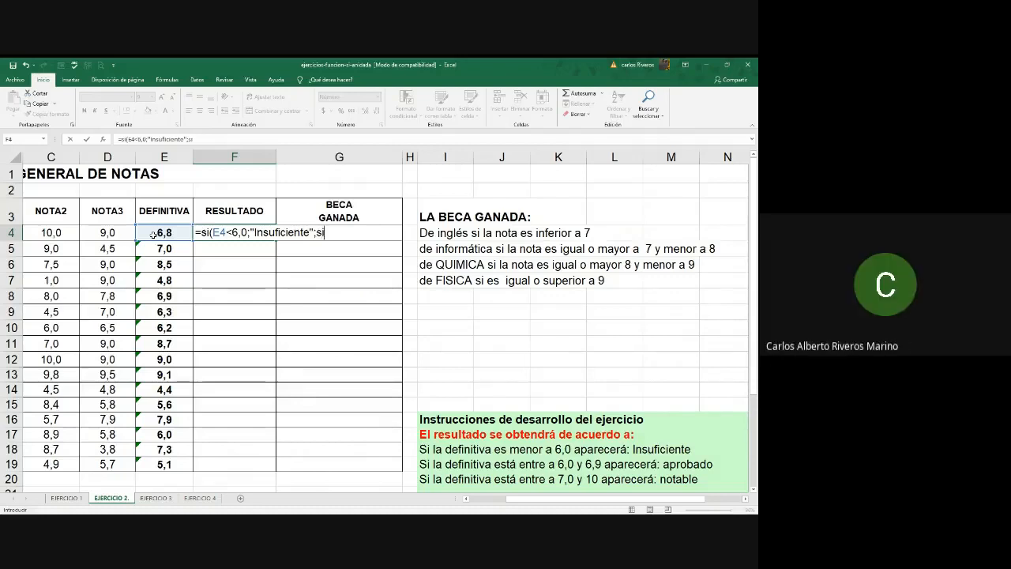
type("(")
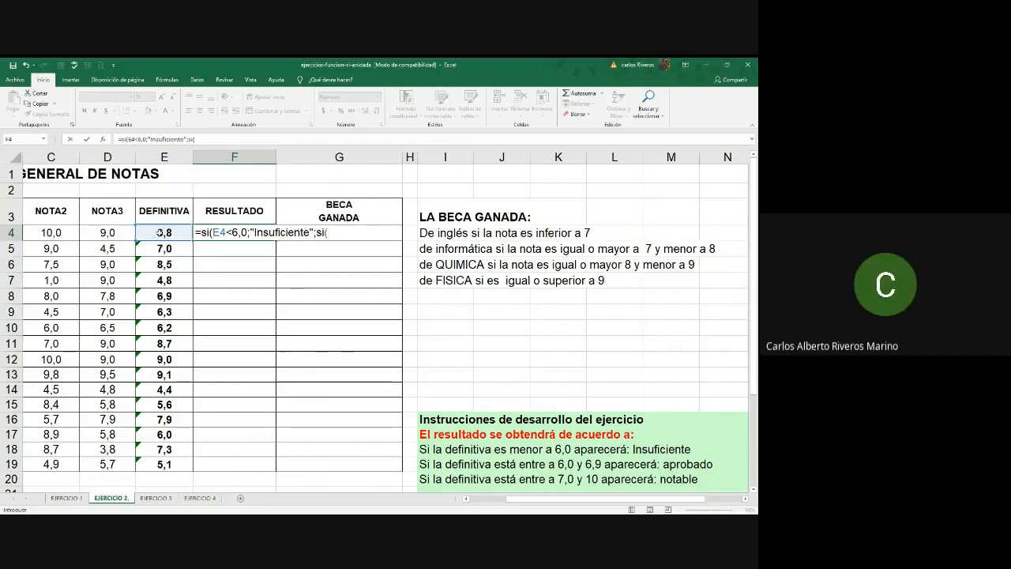
left_click(158, 233)
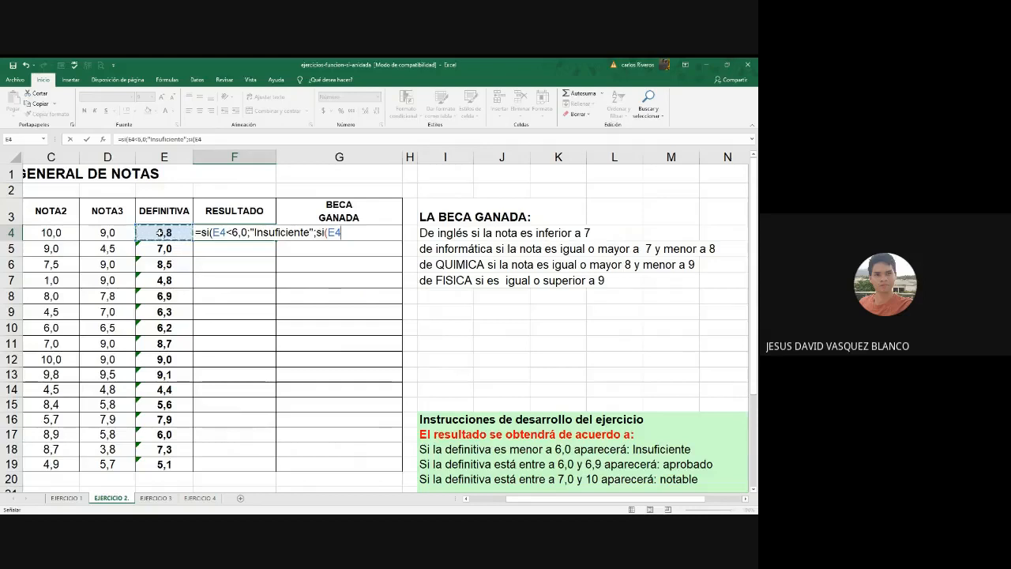
type(">")
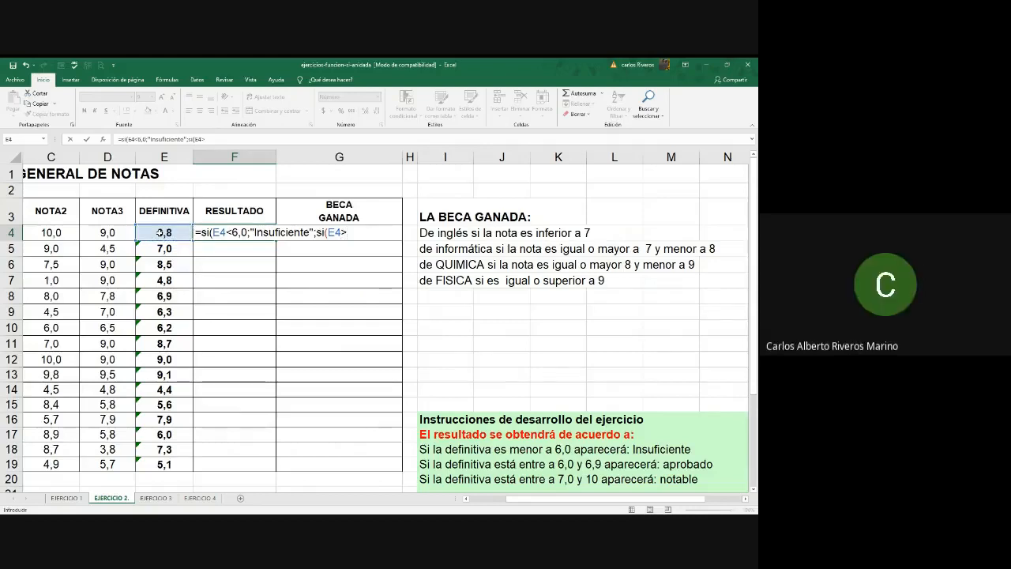
key("BackSpace")
key("BackSpace")
key("BackSpace")
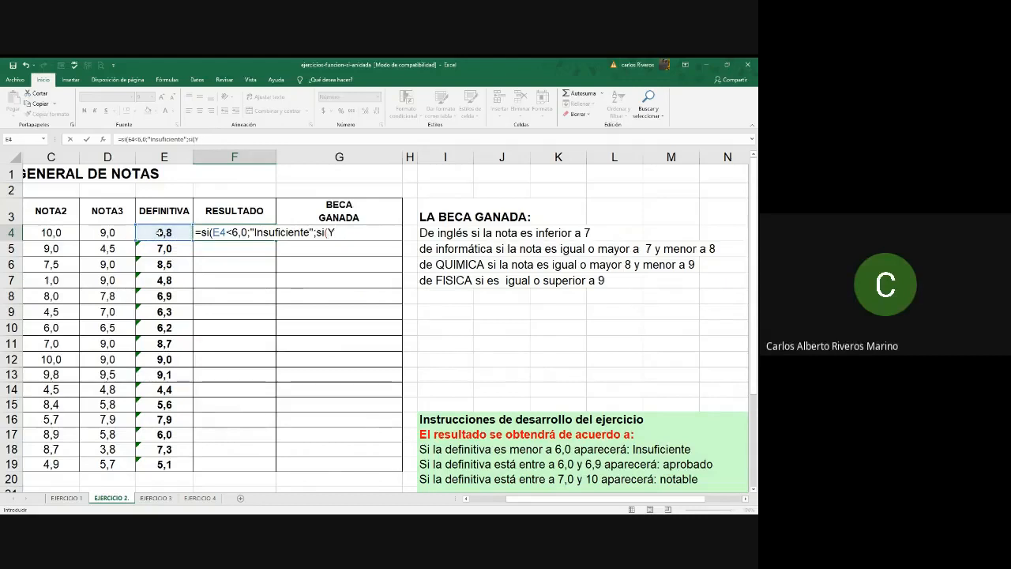
Give the second si the condition Y(E4>=6,0;E4<6,9) and "Aprobado" as its true result.
type("Y(")
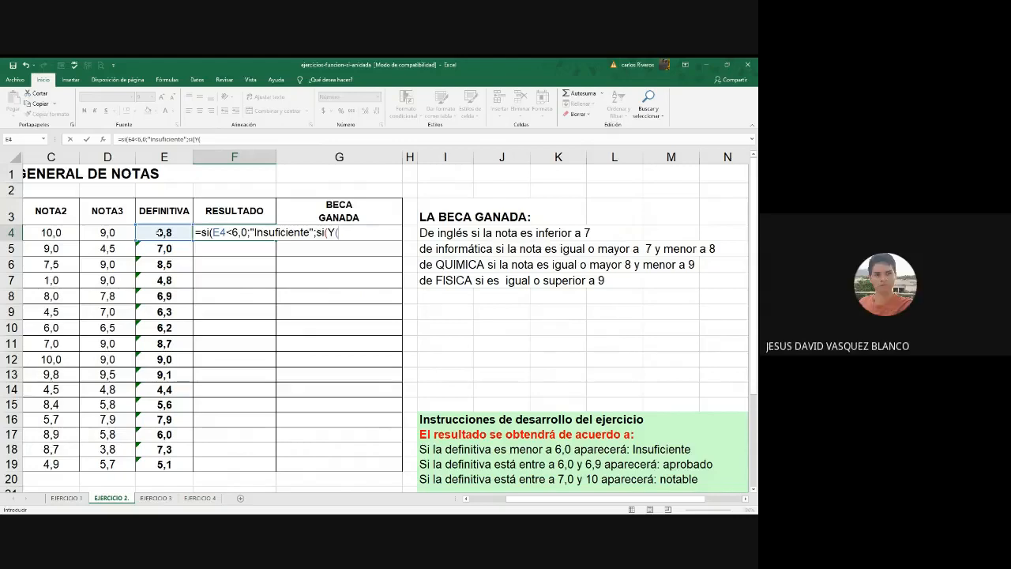
left_click(160, 233)
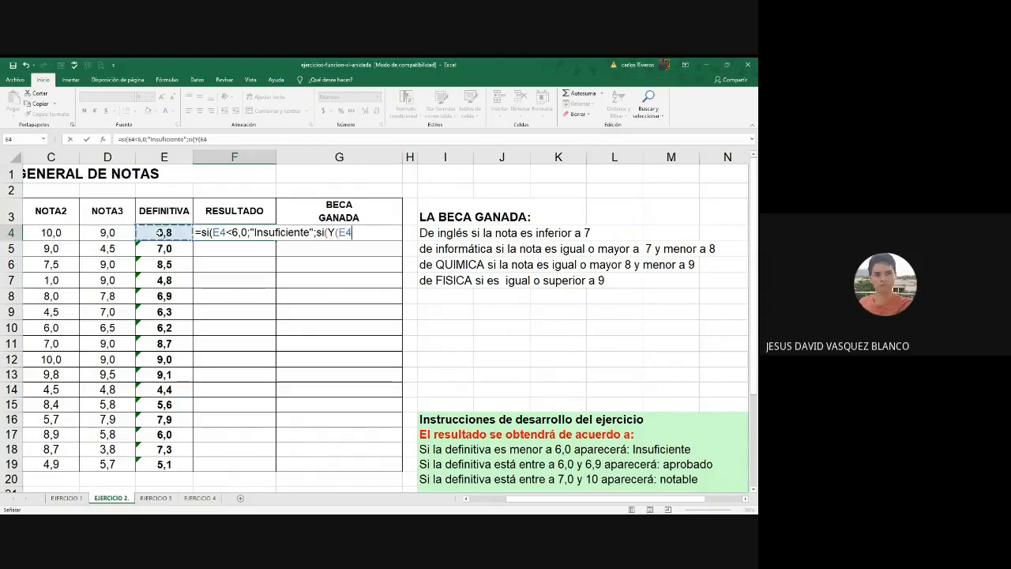
type(">")
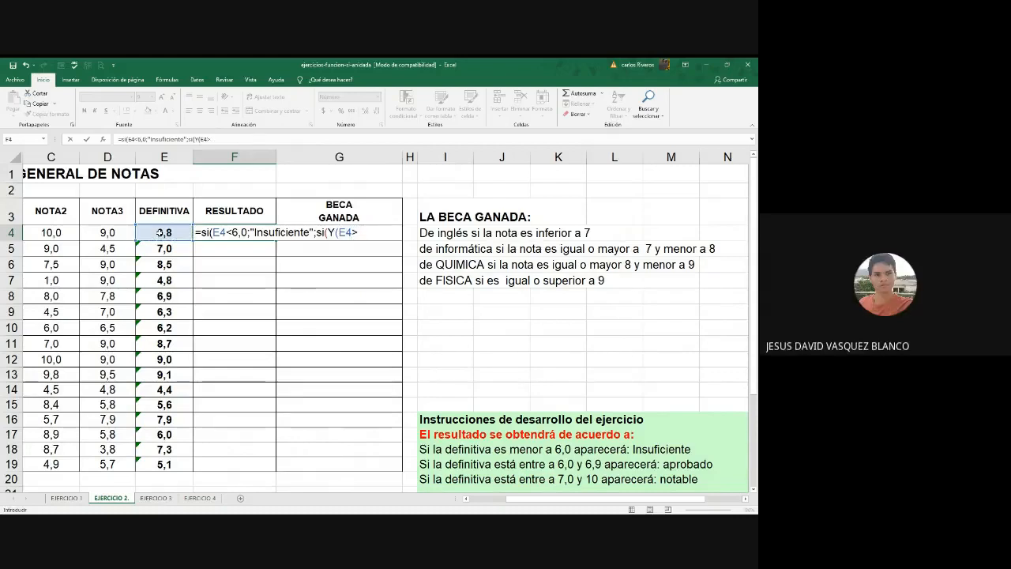
type("=6,0")
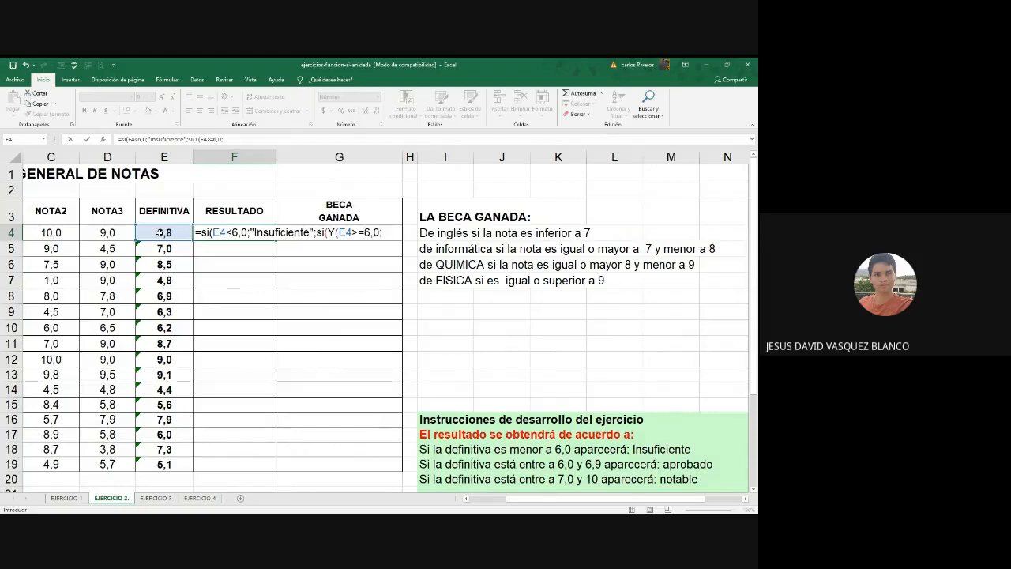
type(";")
left_click(160, 233)
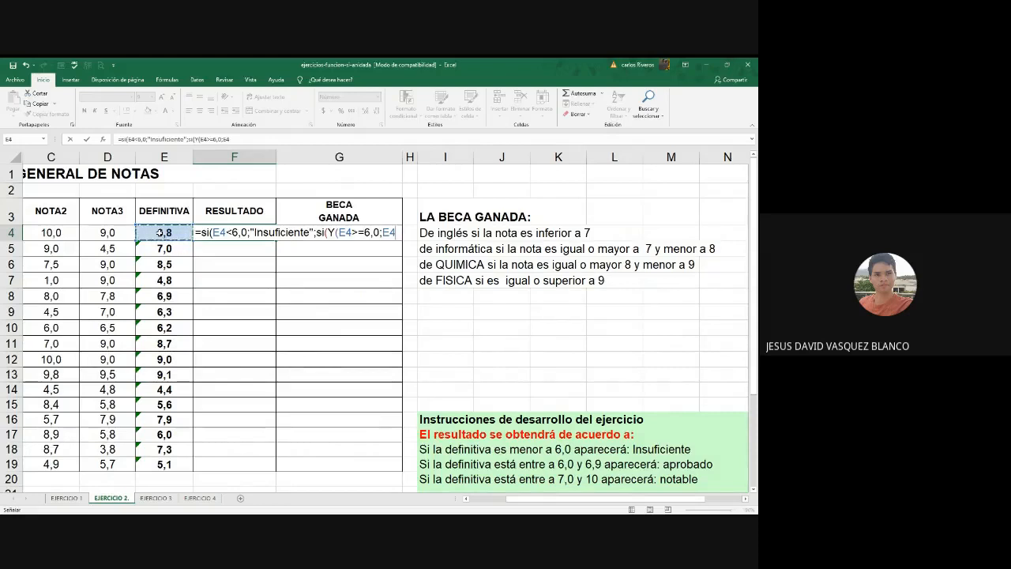
type("<6,9")
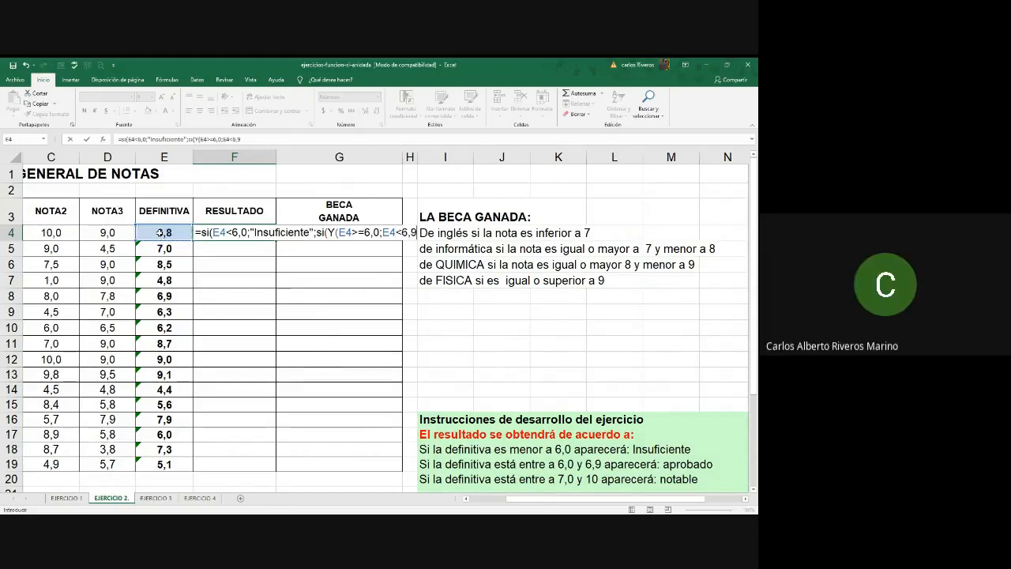
type(")")
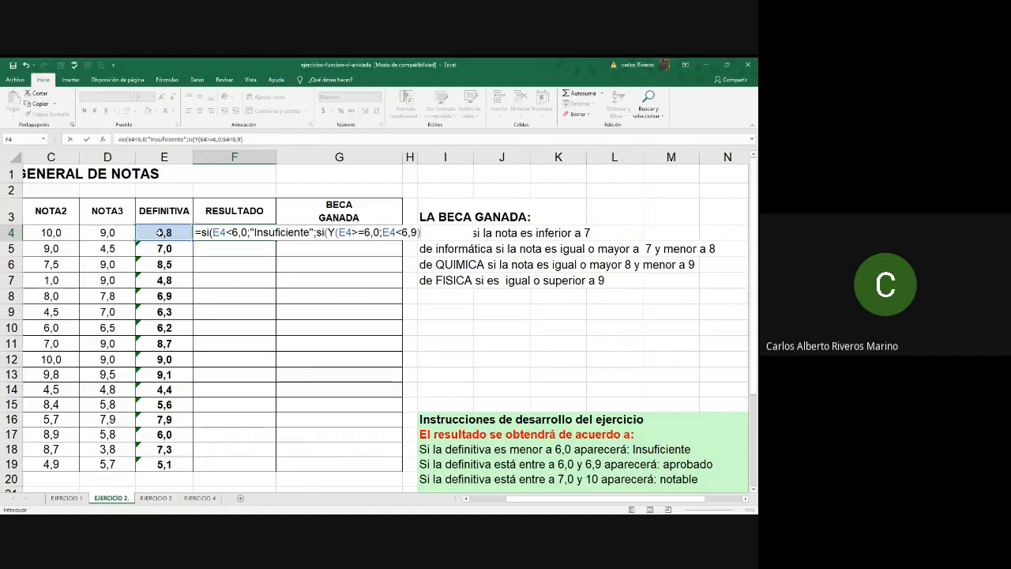
type(";")
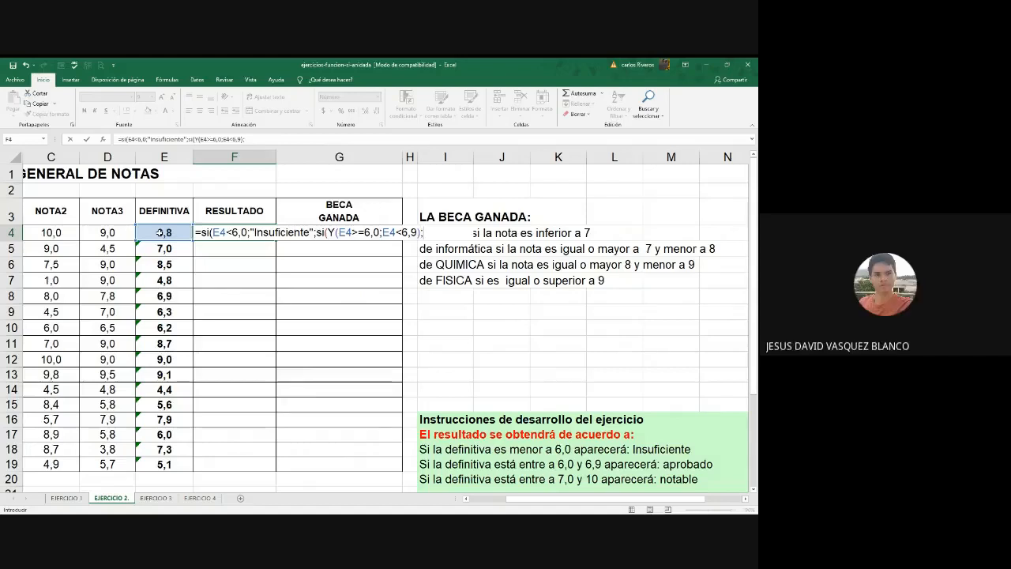
type("\"Aprobado\";")
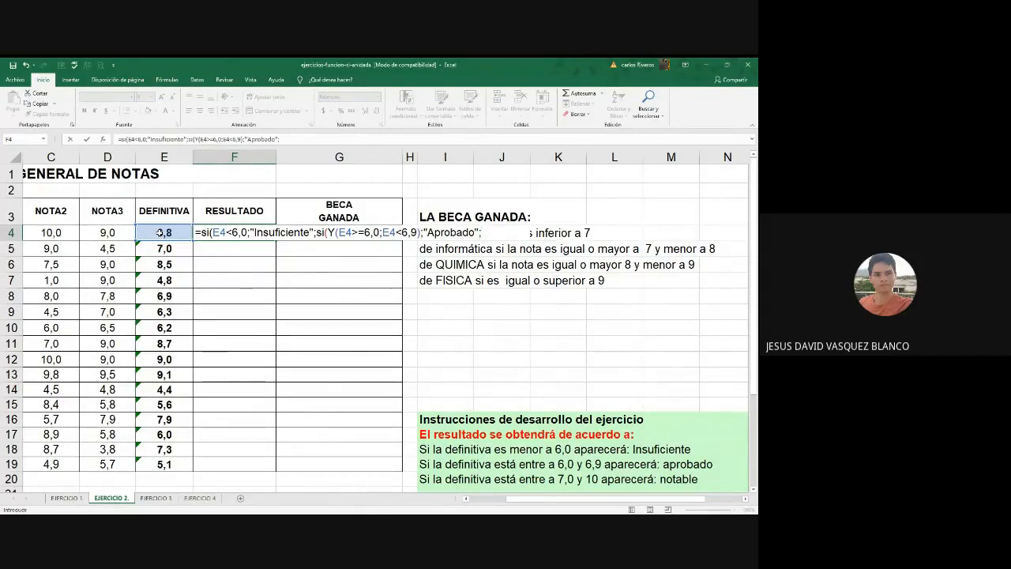
Nest a third si in the F4 formula with the condition Y(E4>=7,0;E4<=10).
type("si(")
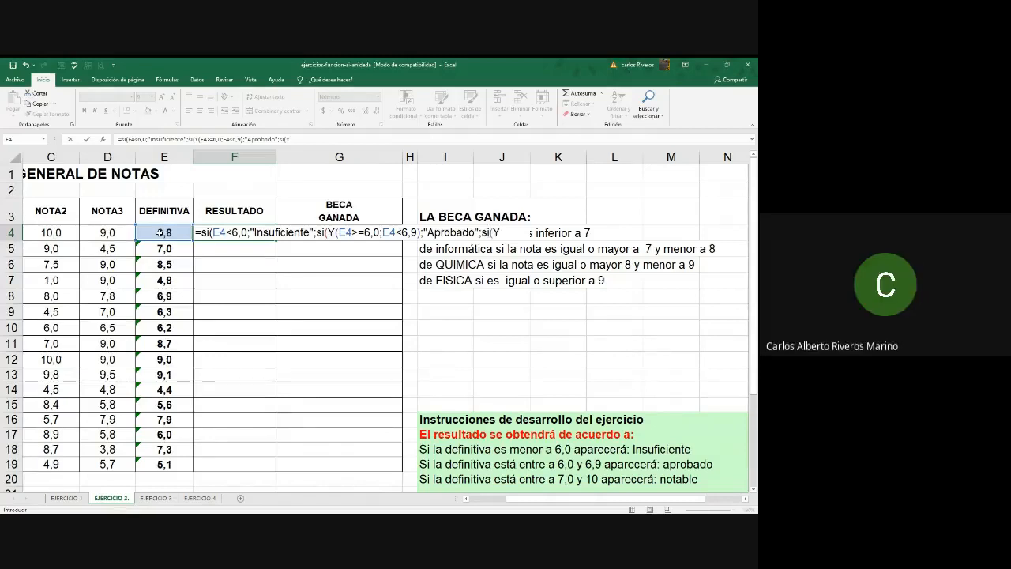
type("Y(")
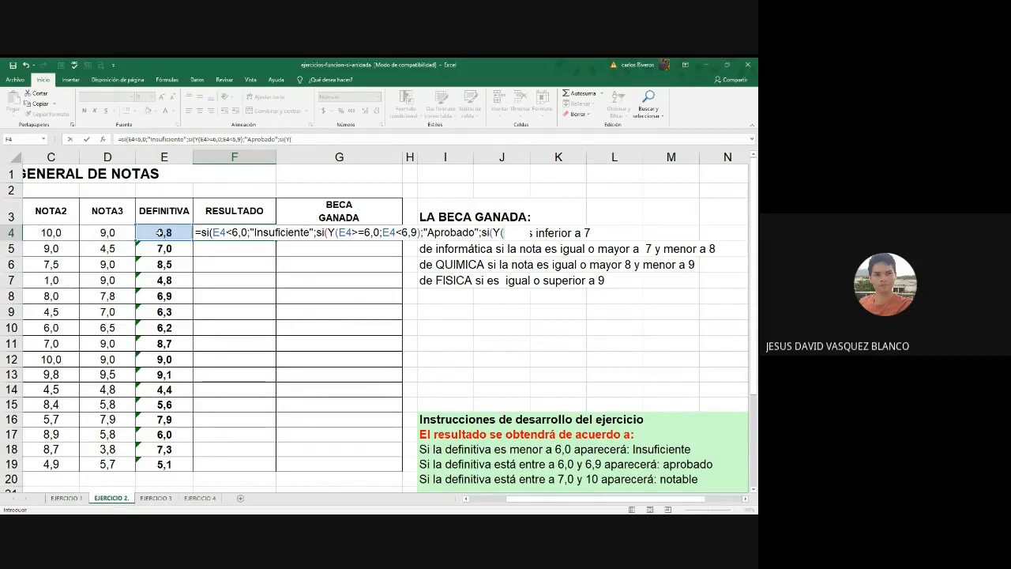
left_click(161, 233)
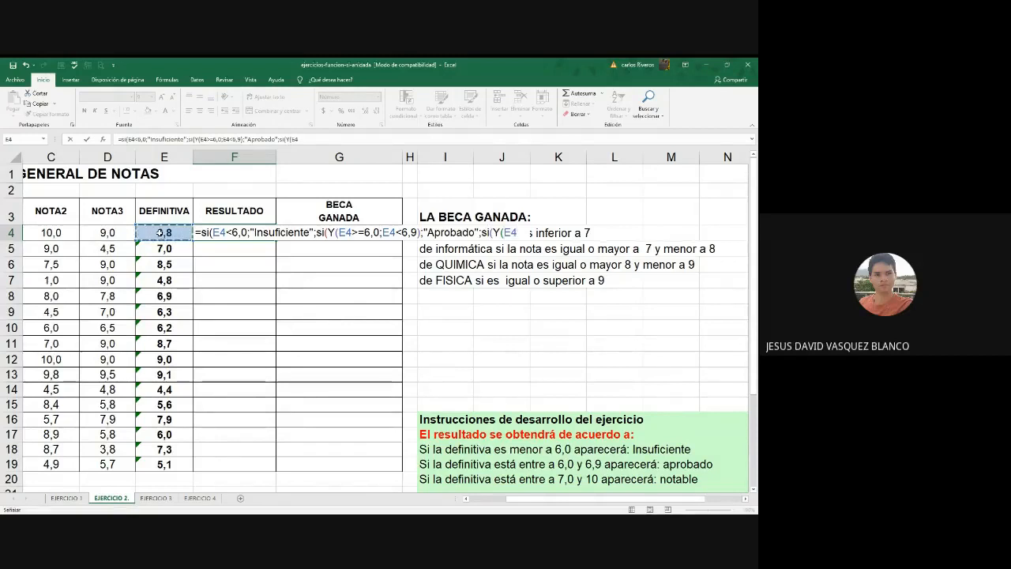
type(">")
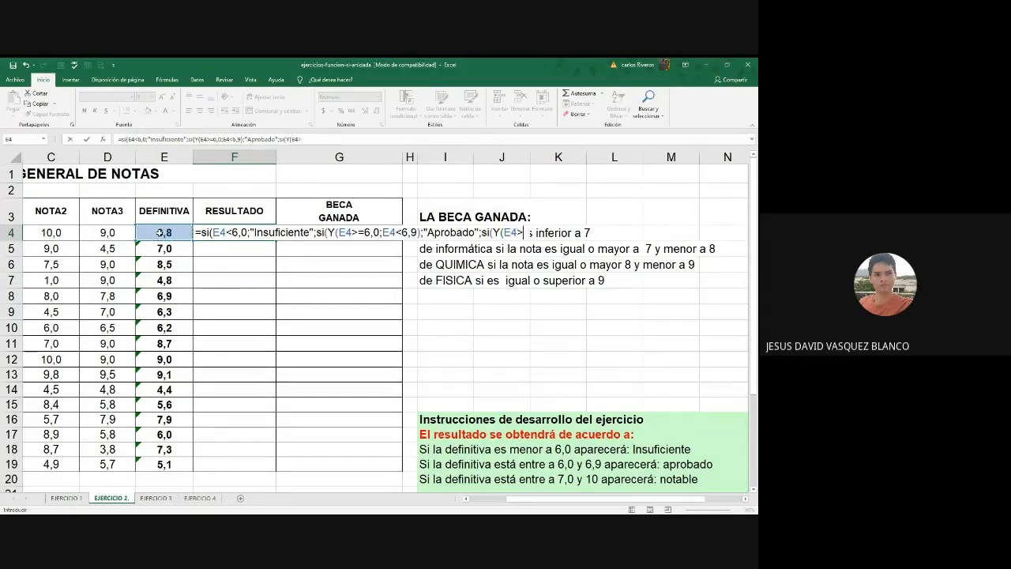
type("=7,0")
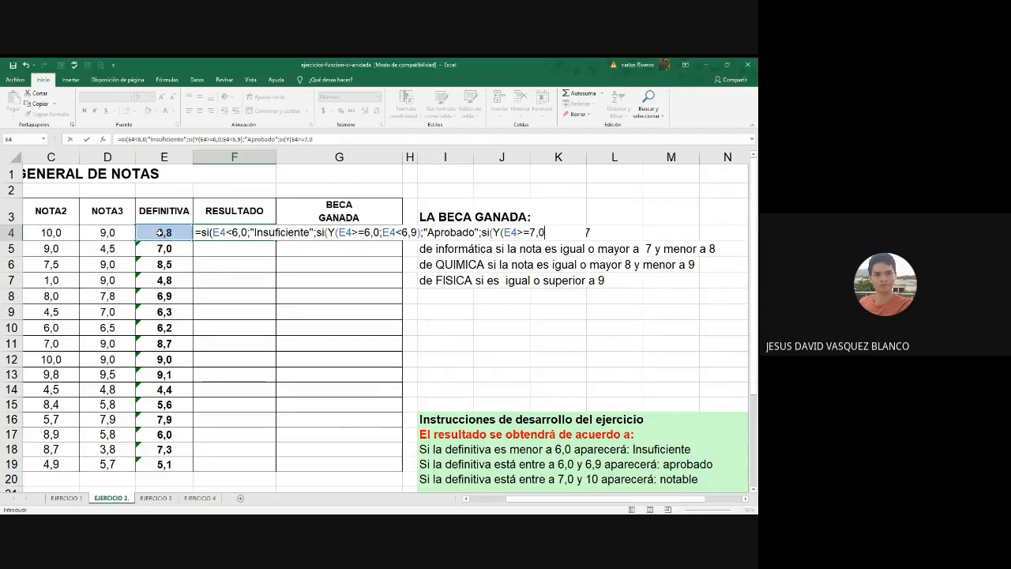
type(";")
left_click(160, 233)
type("<")
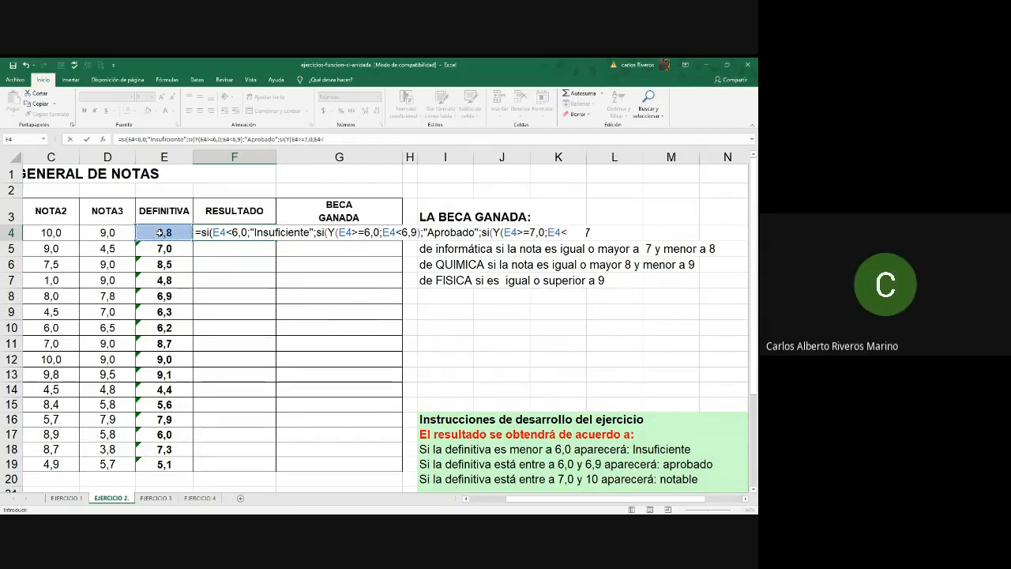
type("=")
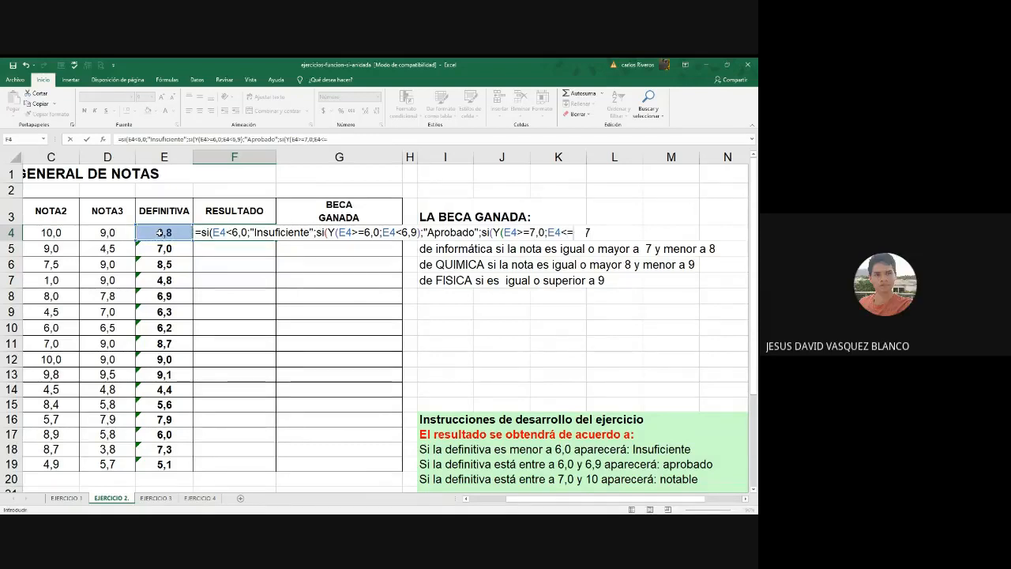
type("10)")
Enter "Notable" as the third si's true result and complete the nested formula in F4.
type(";\"")
type("Notablwe")
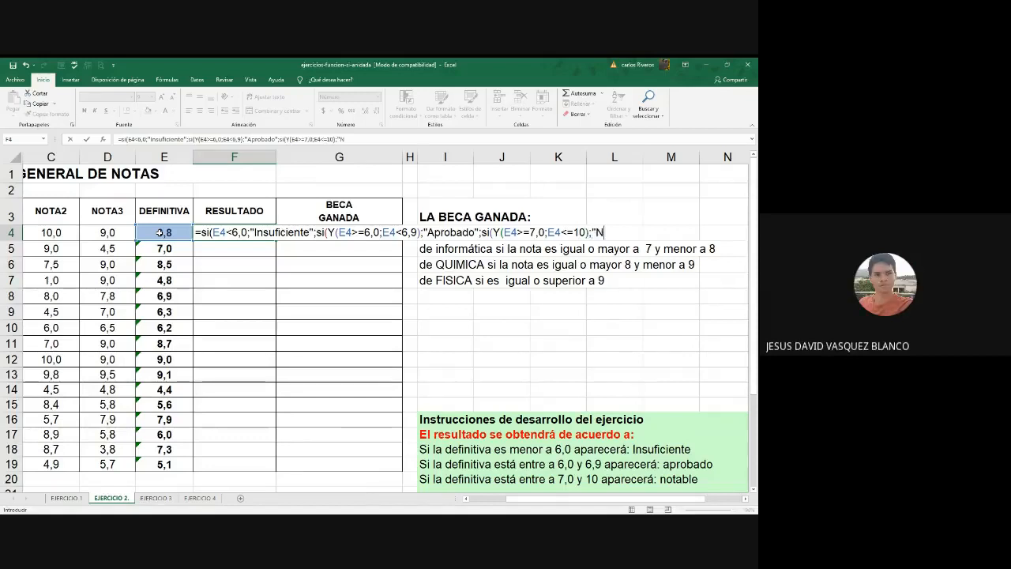
key("BackSpace")
key("BackSpace")
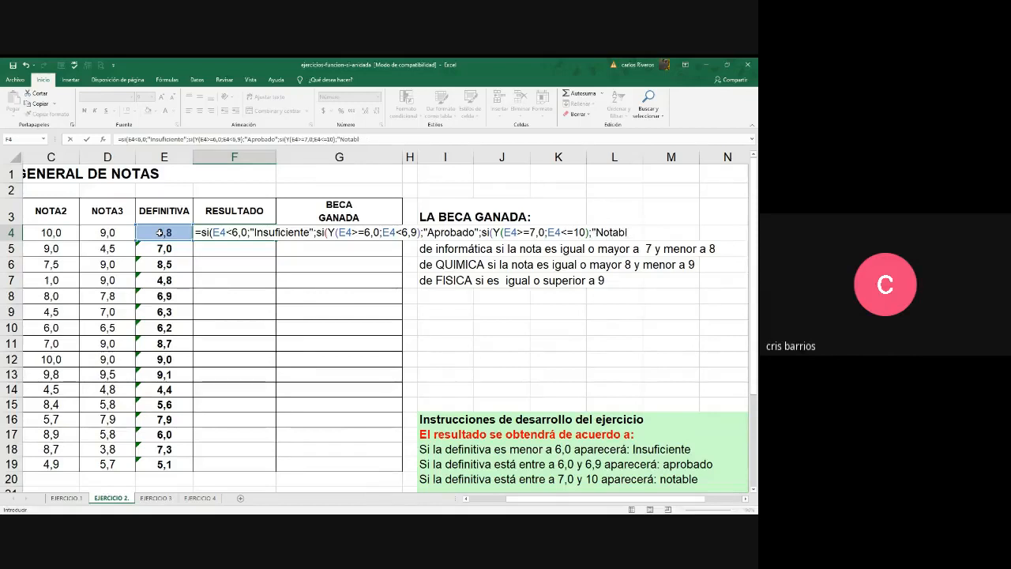
type("e\"")
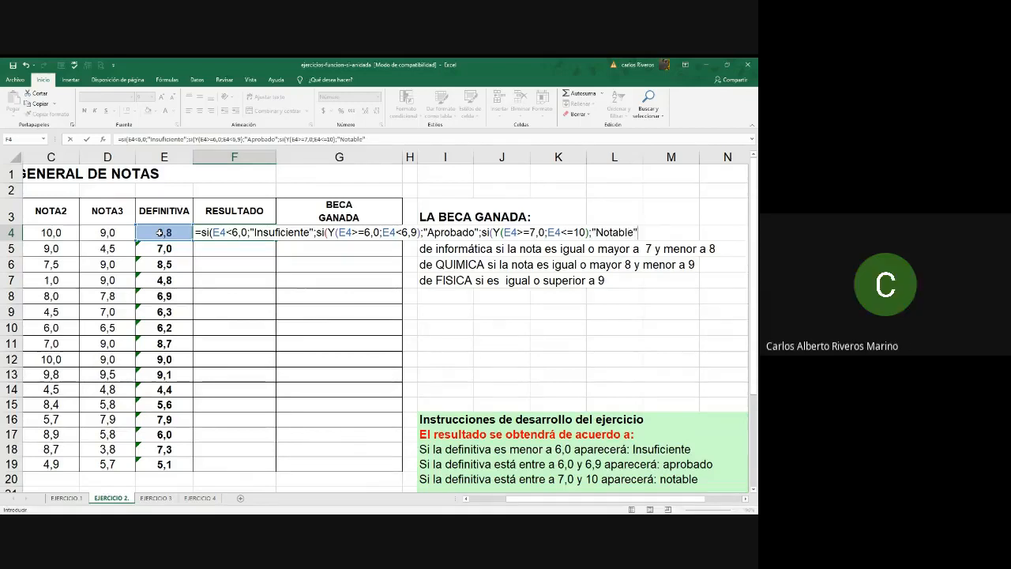
type(")))")
key("Return")
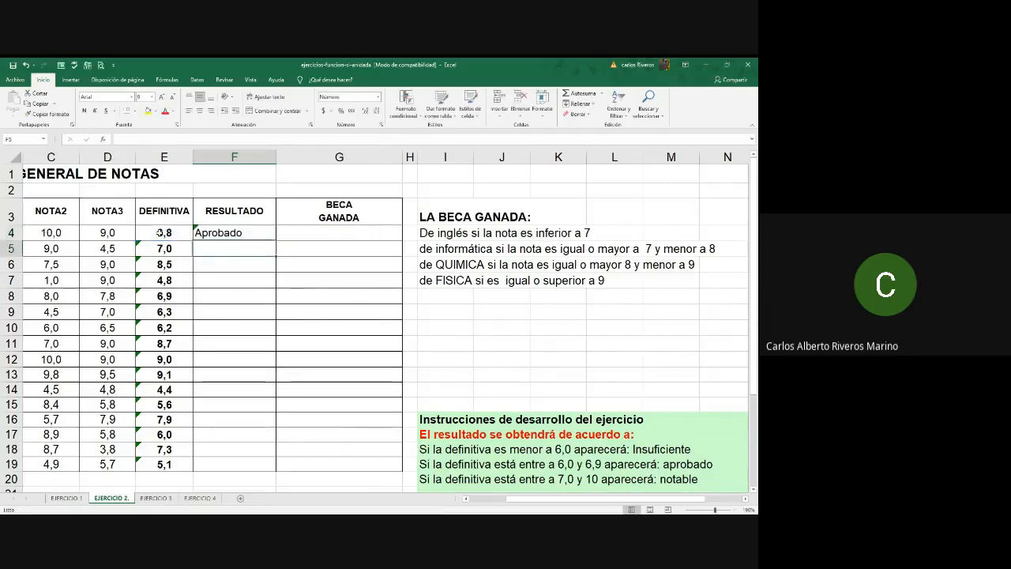
Change the upper limit of the "Aprobado" condition in the F4 formula to E4<=6,9.
left_click(240, 233)
double_click(240, 233)
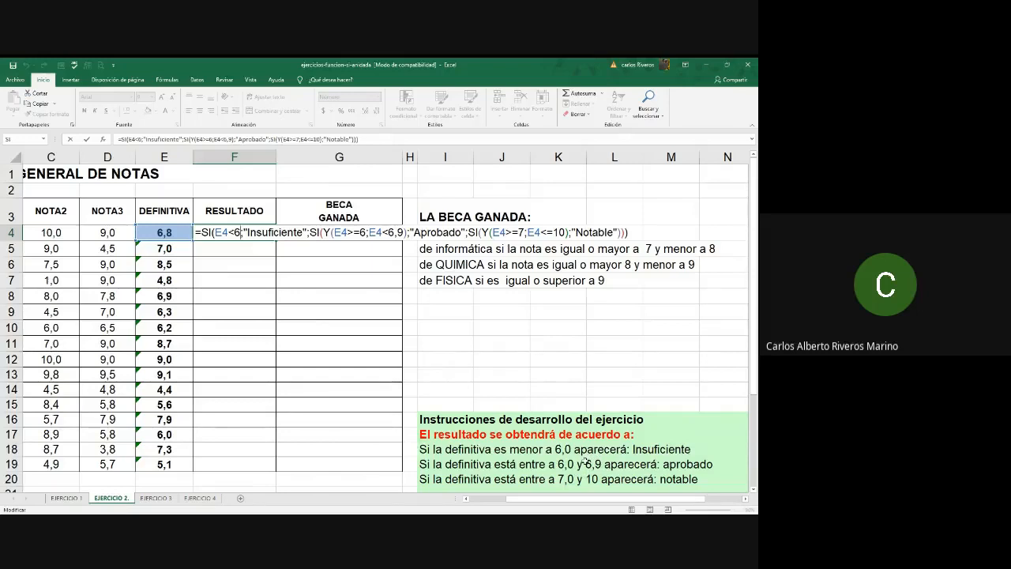
left_click(387, 231)
type("=")
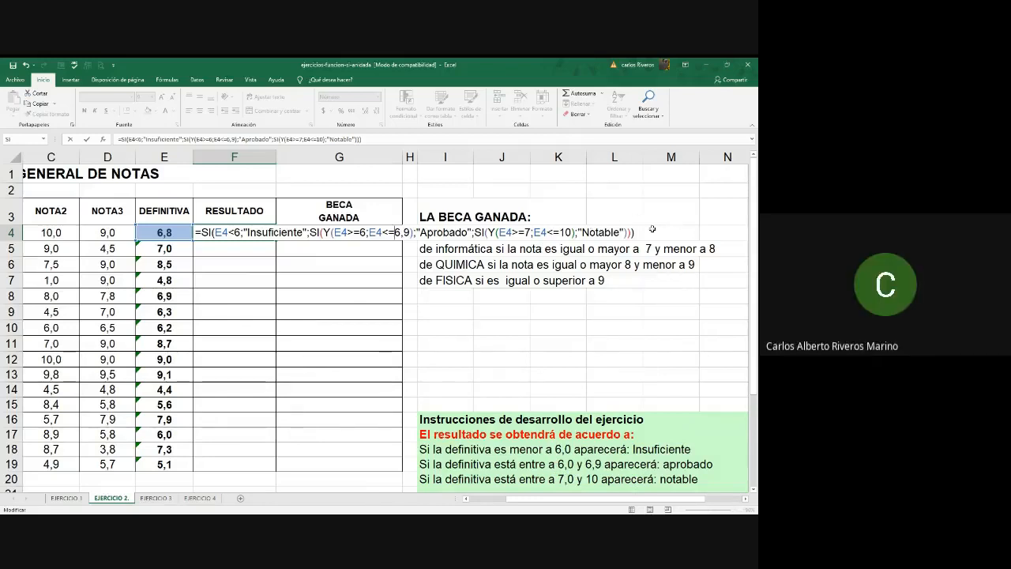
key("Return")
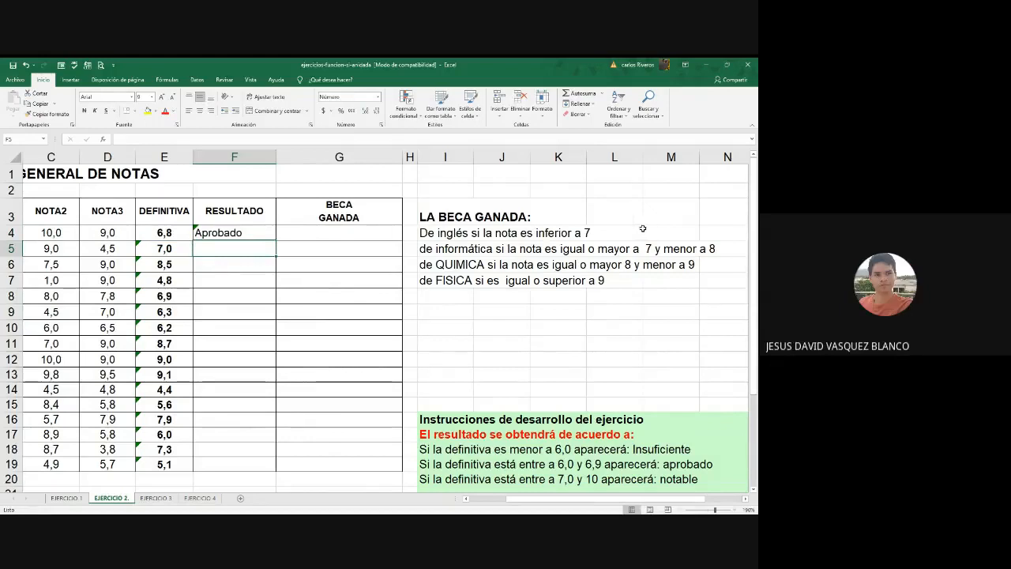
double_click(263, 233)
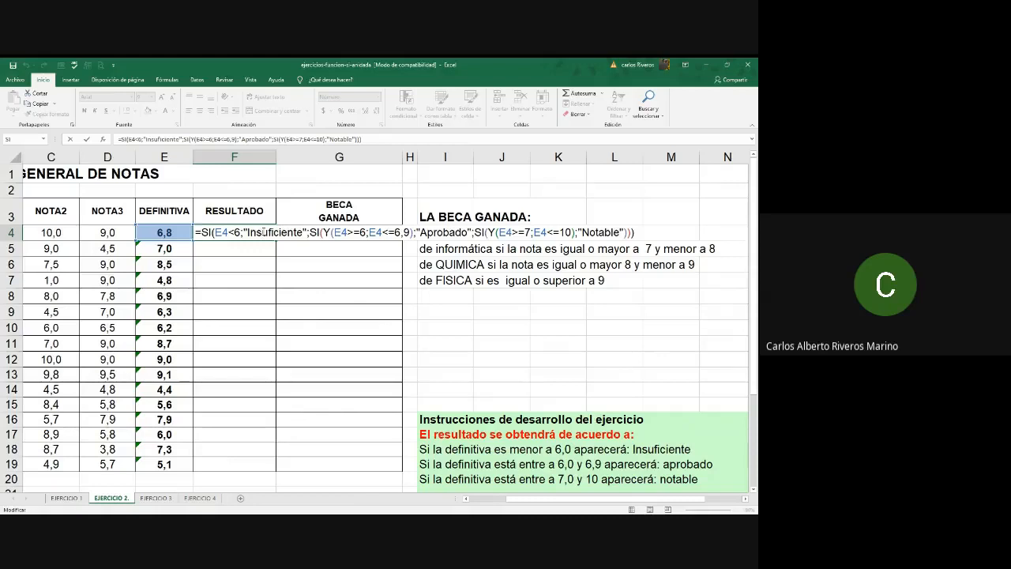
key("Return")
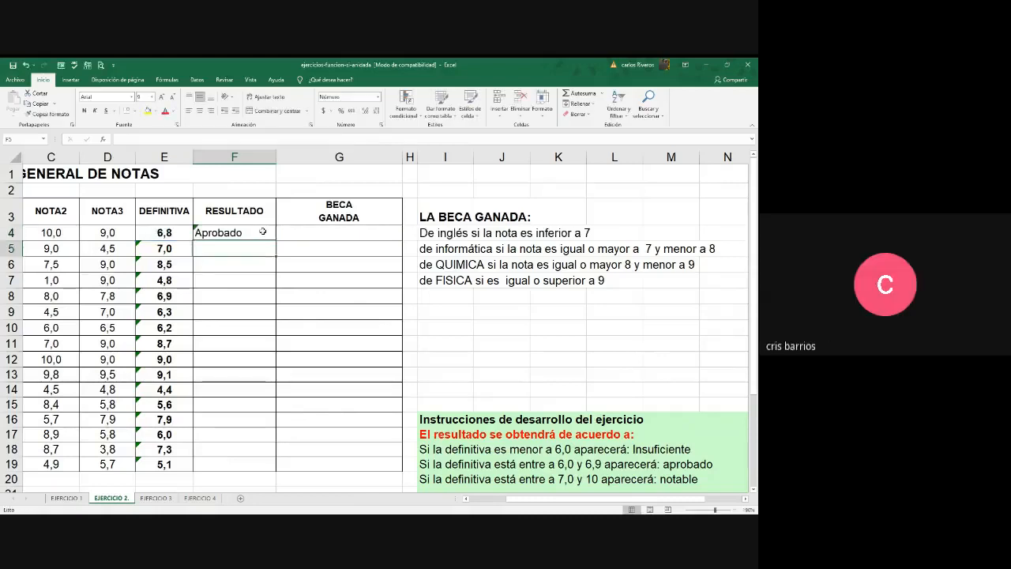
Start a si formula in G4 with the condition E4<7 and "Beca de Ingles" as its true result.
double_click(334, 232)
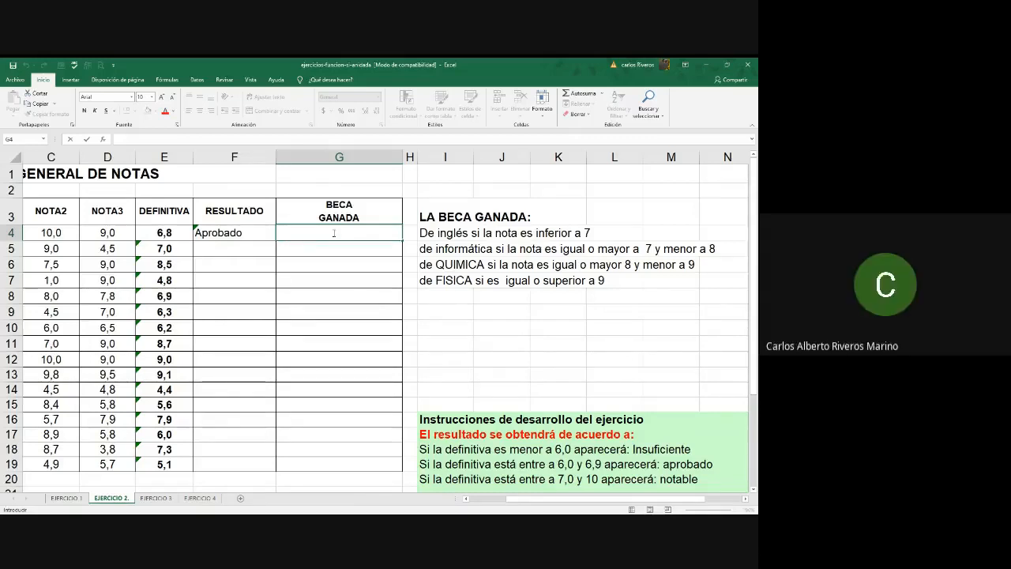
type("=")
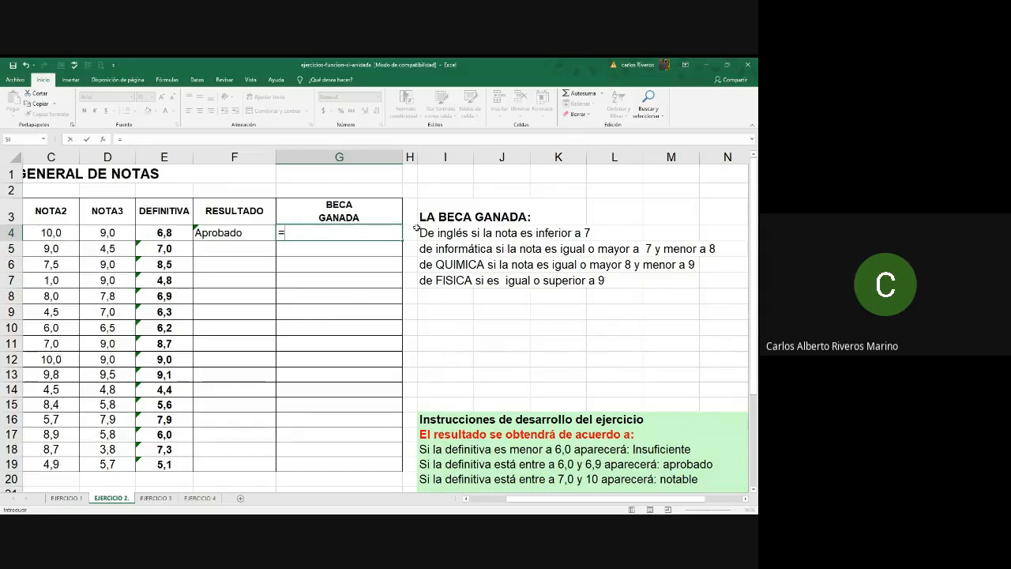
type("si(")
left_click(178, 232)
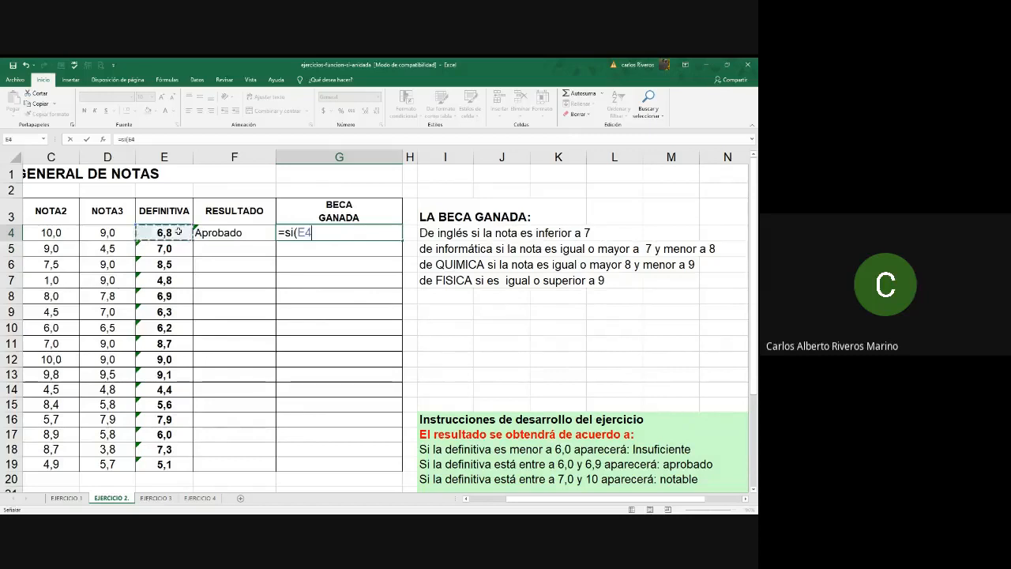
type("<")
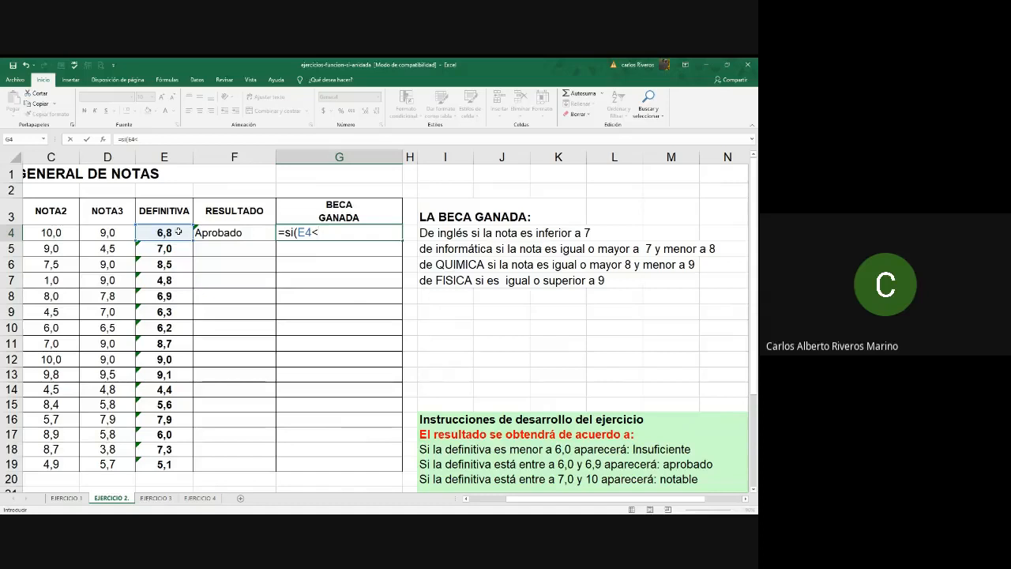
type("7;\"Beca de Inlgesd")
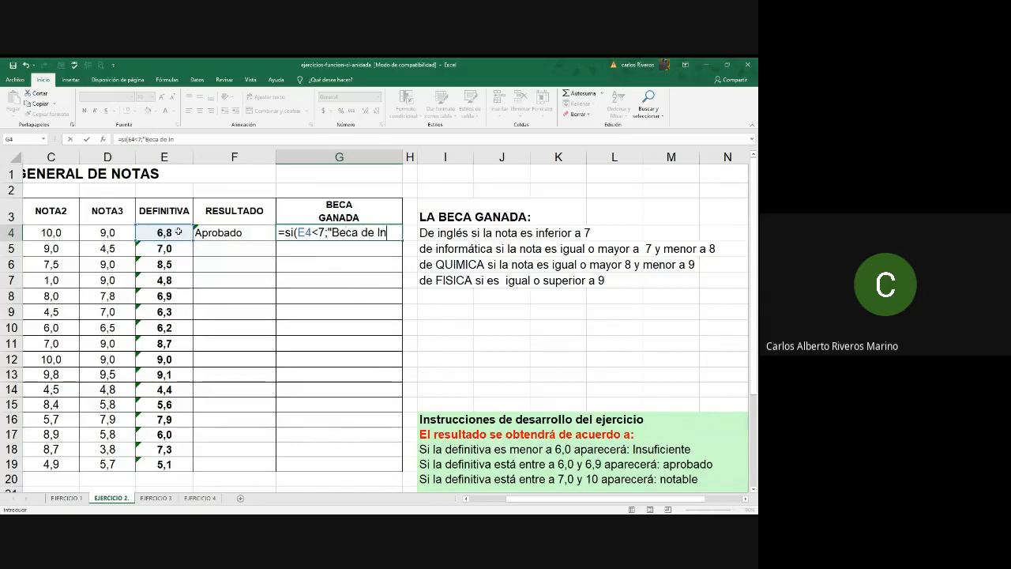
key("BackSpace")
key("BackSpace")
key("BackSpace")
key("BackSpace")
key("BackSpace")
type("gles\";")
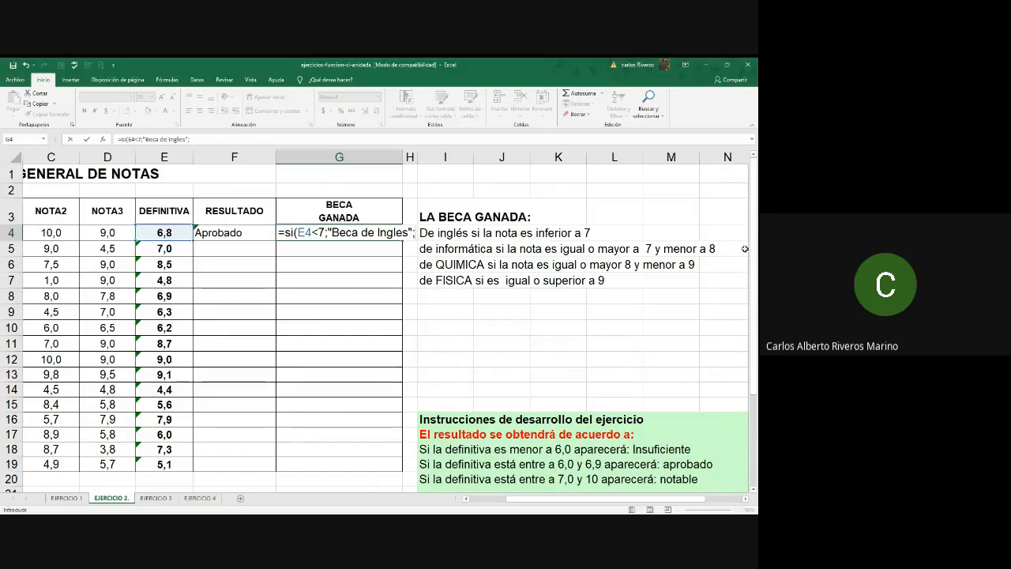
Nest a second si in the G4 formula with the condition Y(E4>=7;E4<8).
type("si(Y(E4")
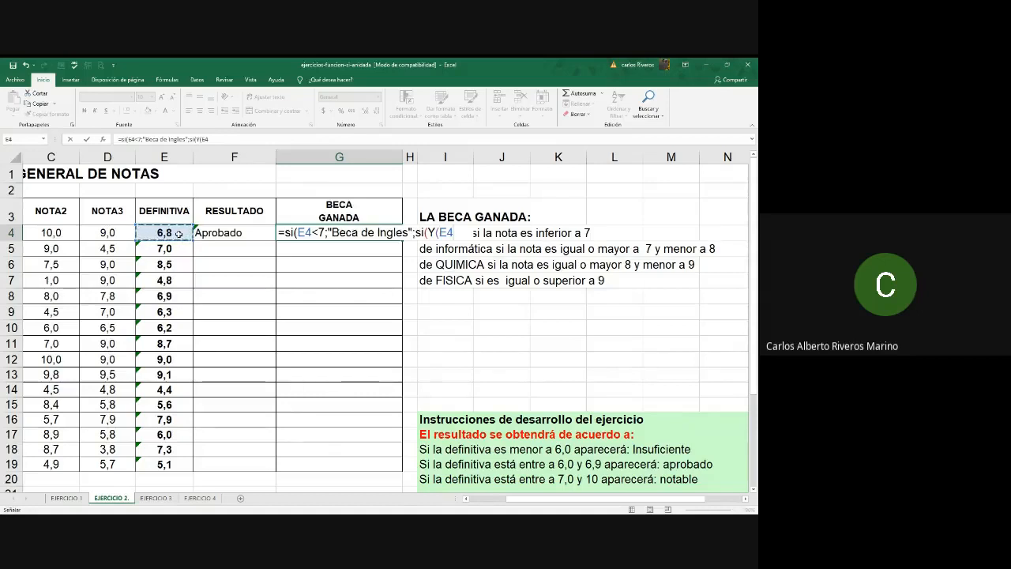
type(">")
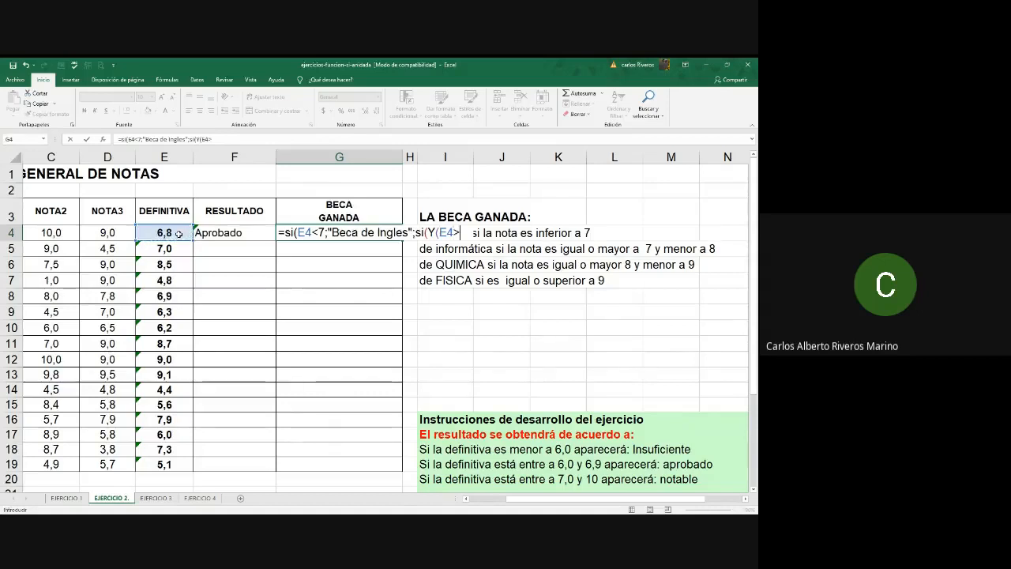
type("=")
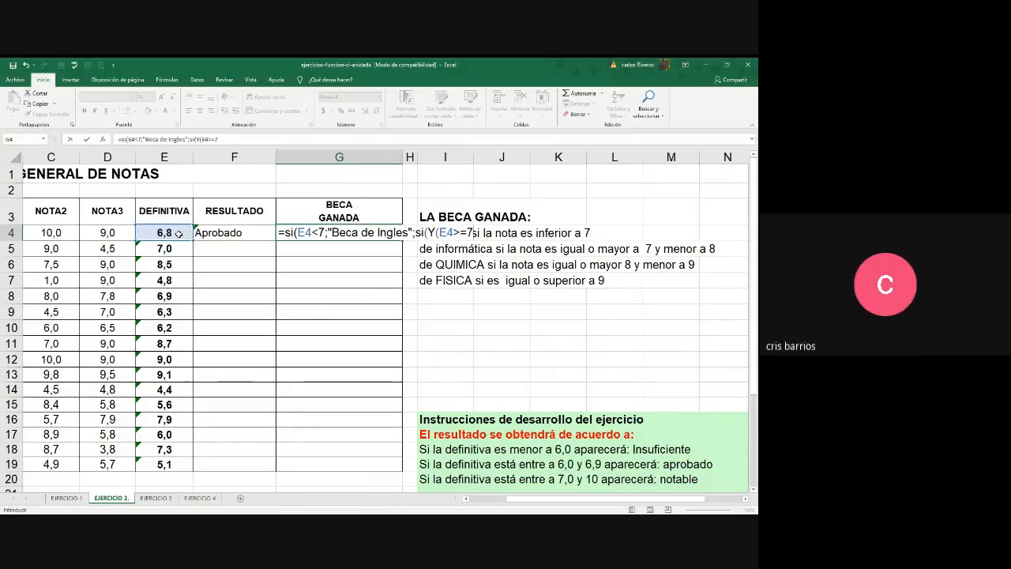
type("7;")
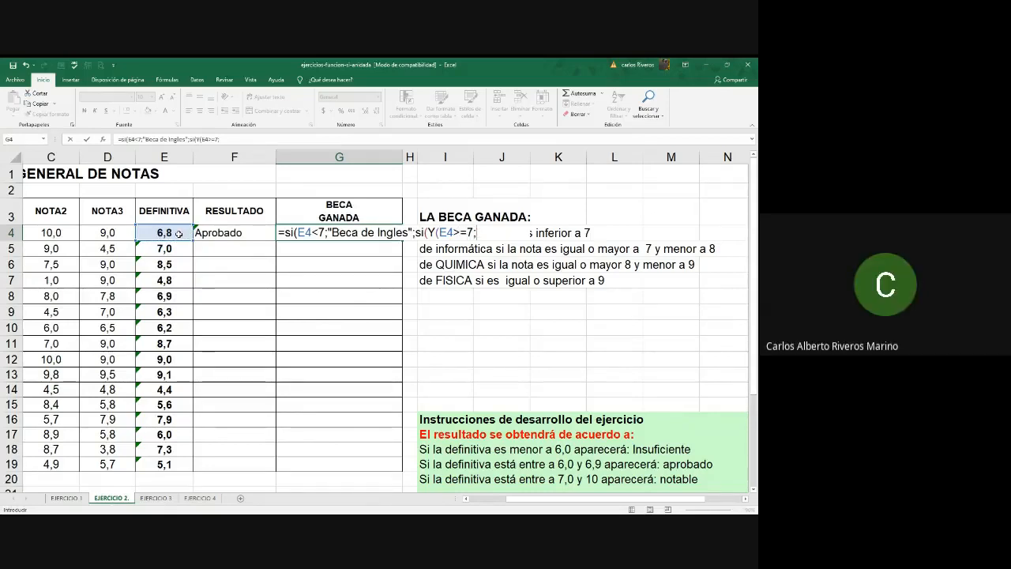
left_click(179, 233)
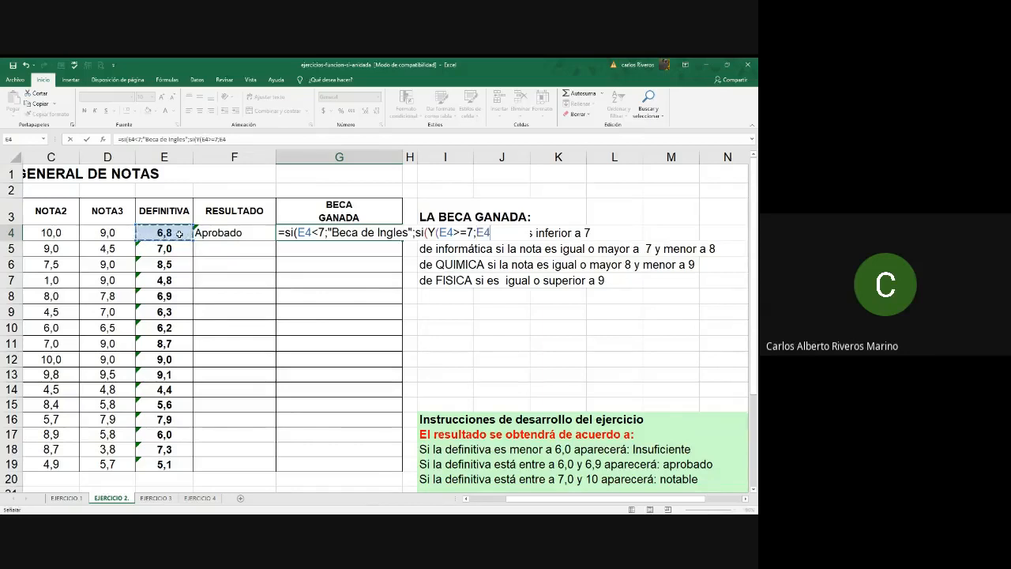
type("<8")
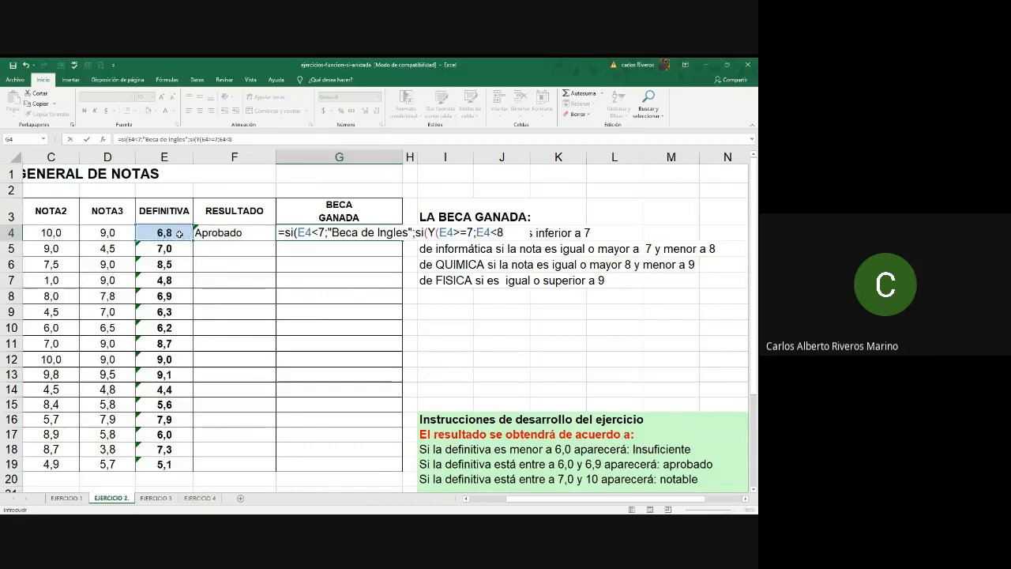
type(")")
Enter "Beca de Informatica" as the true result of the second si in G4.
type(";")
type("\"")
type("Beca")
key("BackSpace")
key("BackSpace")
type("cv")
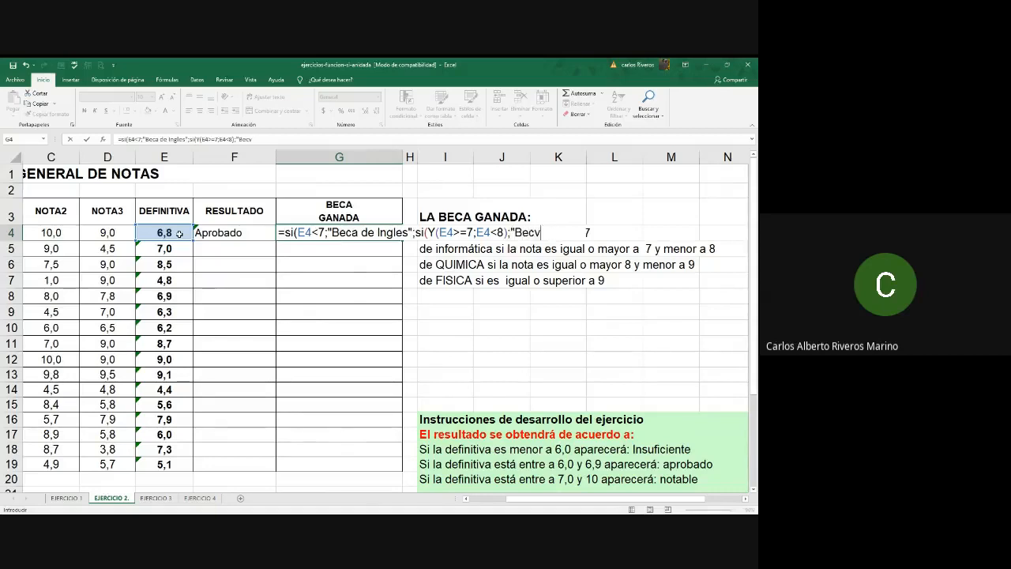
key("BackSpace")
type("a de çl")
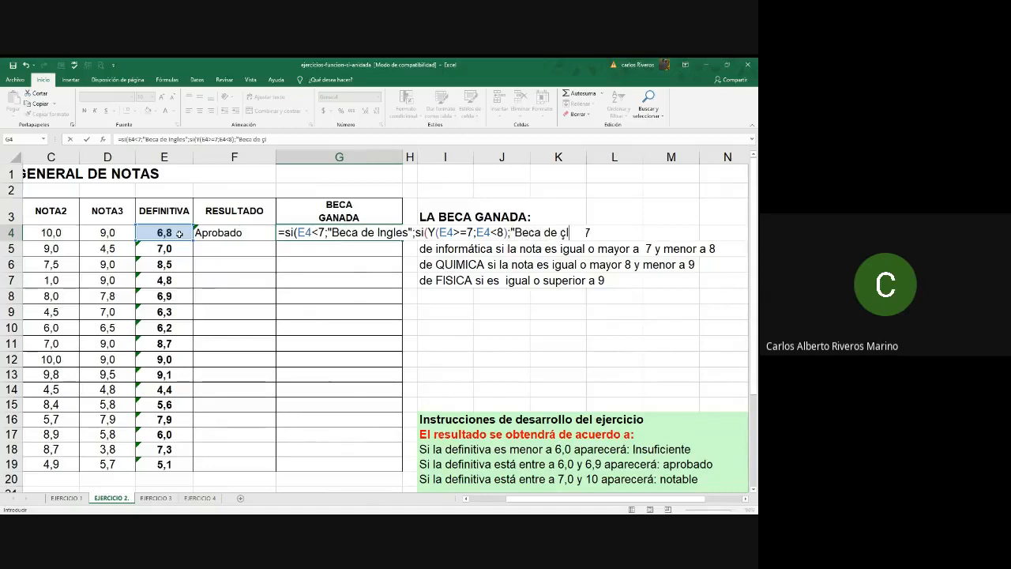
key("BackSpace")
type("Informatica\"")
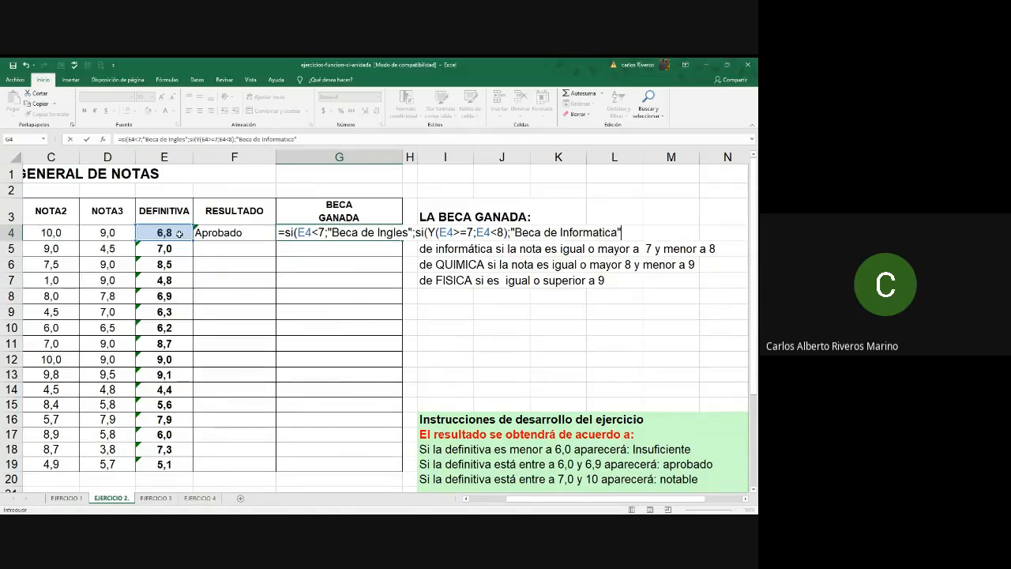
Nest a third si in the G4 formula with the condition Y(E4>=8;E4<9) and "Beca de quimica" as its true result.
type(";")
type("si(")
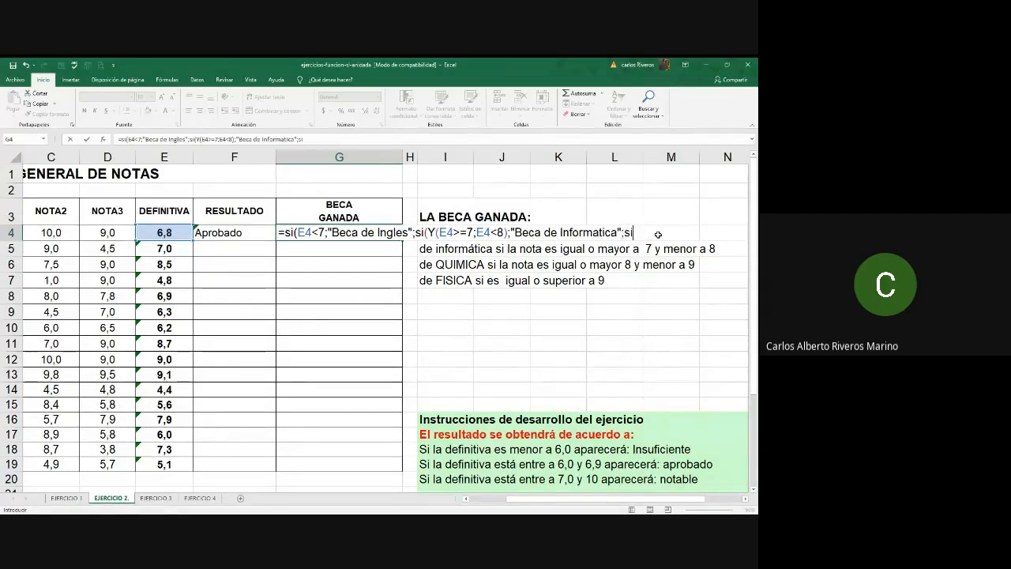
type("Y(")
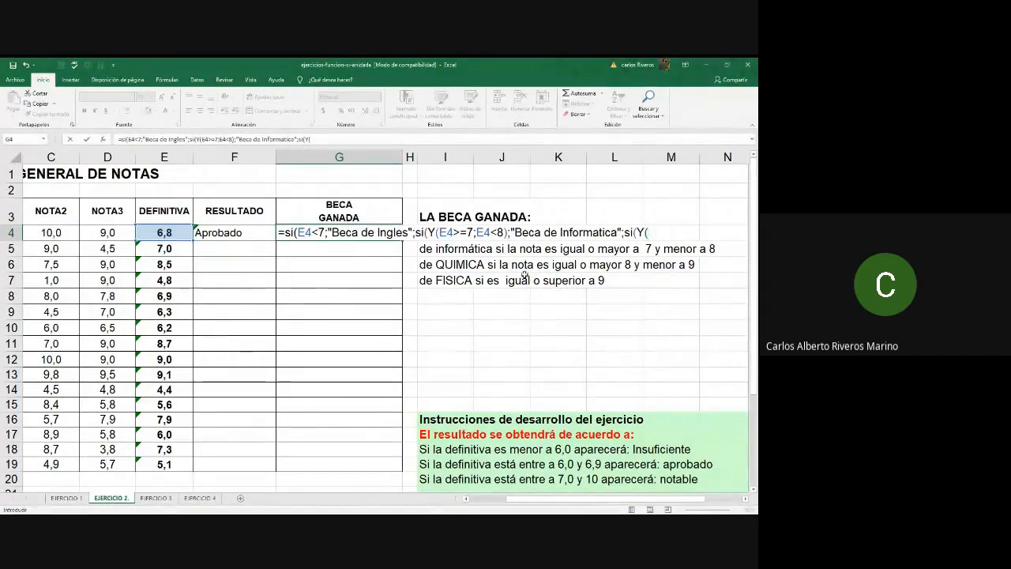
left_click(157, 233)
type(">=")
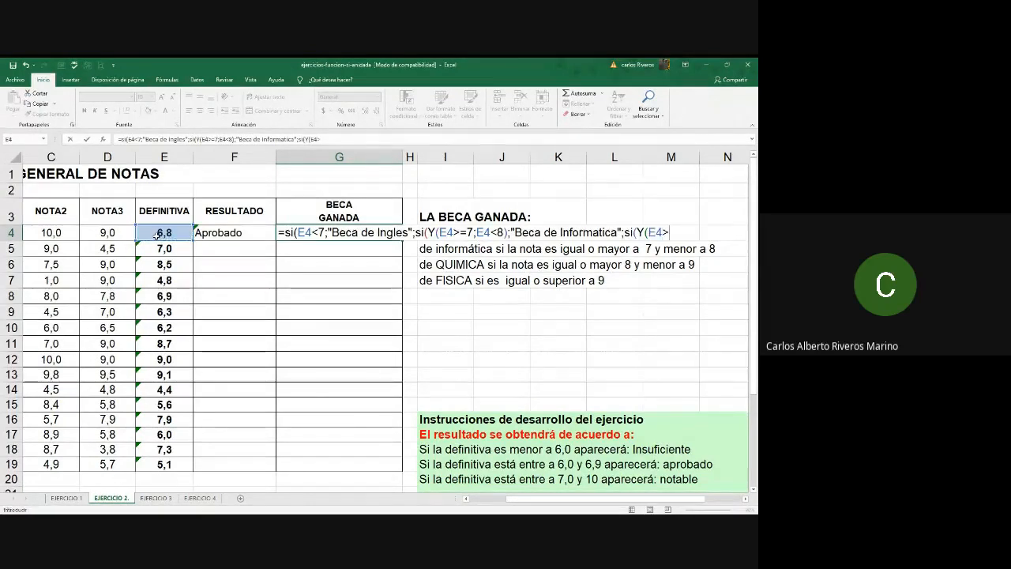
type("8;")
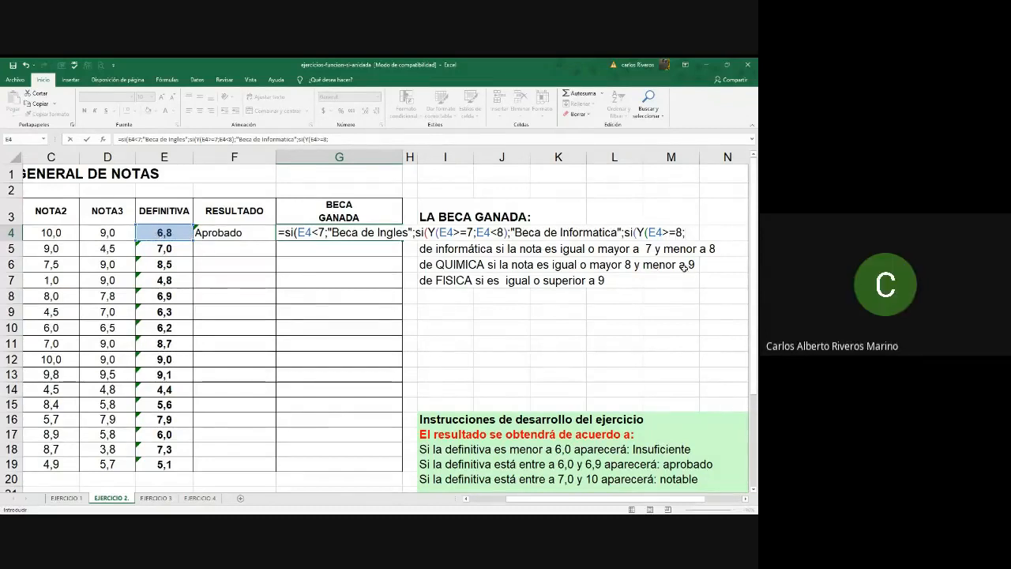
left_click(159, 232)
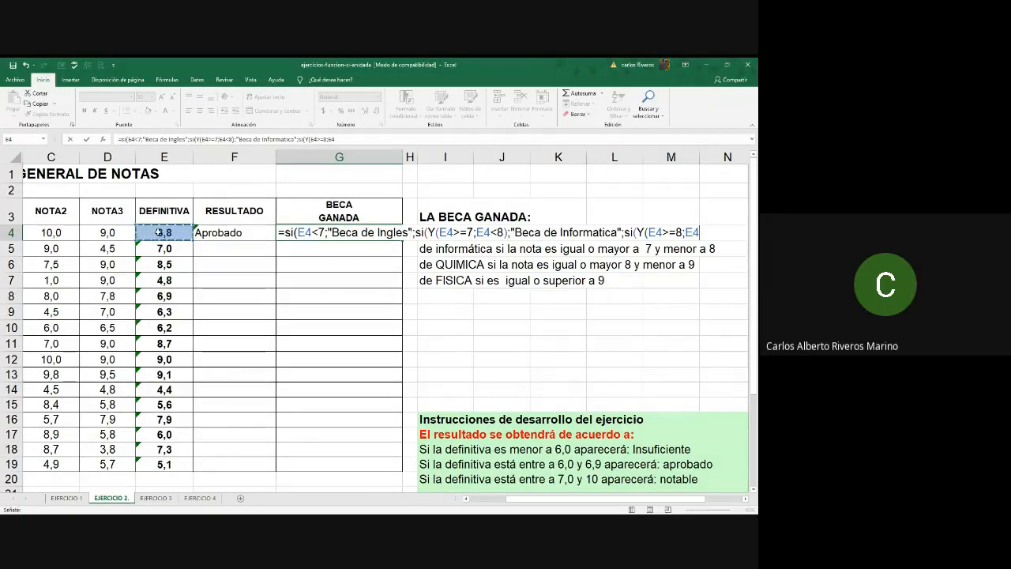
type("<9")
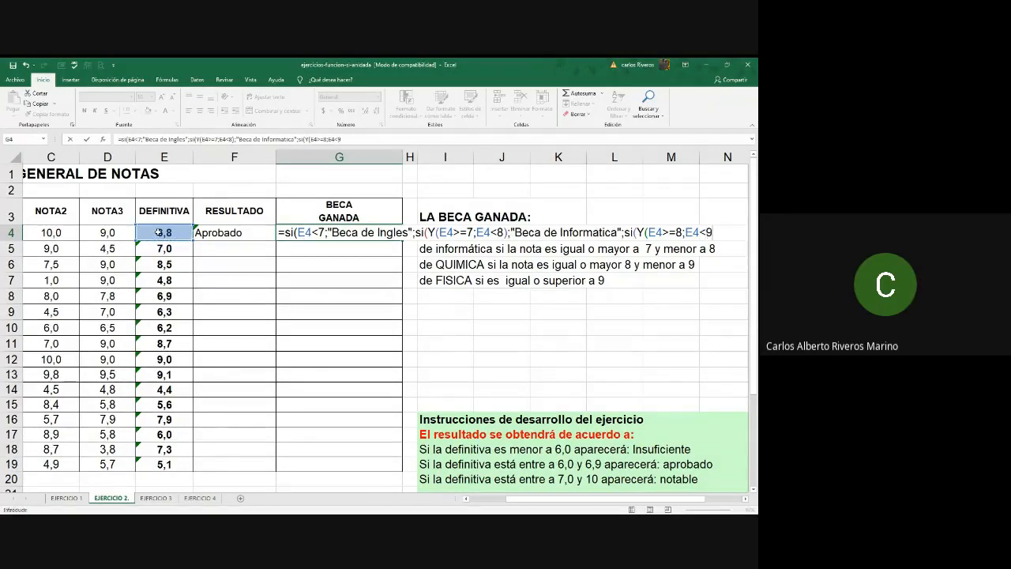
type(");\"Beca de qu")
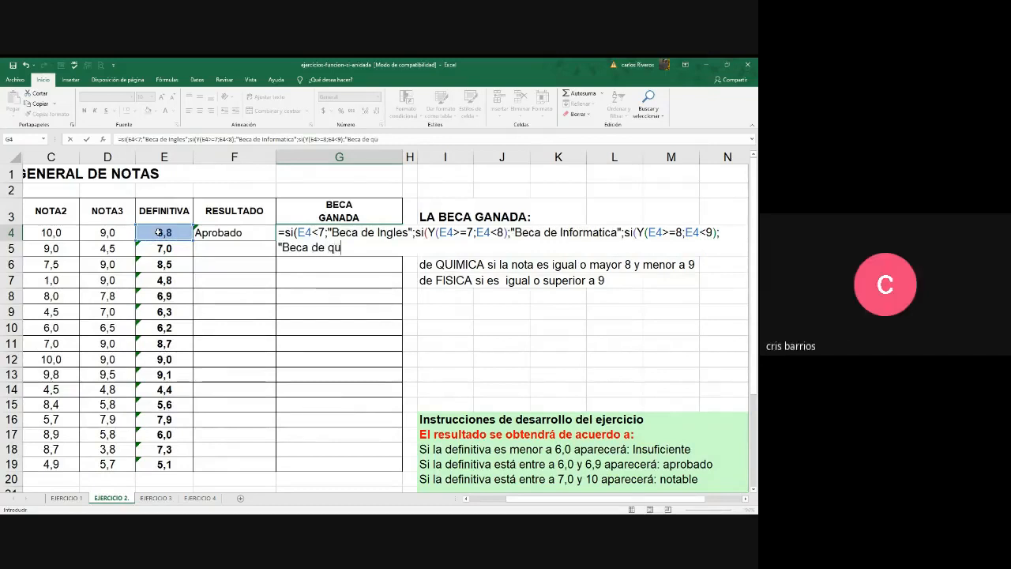
type("imica\"")
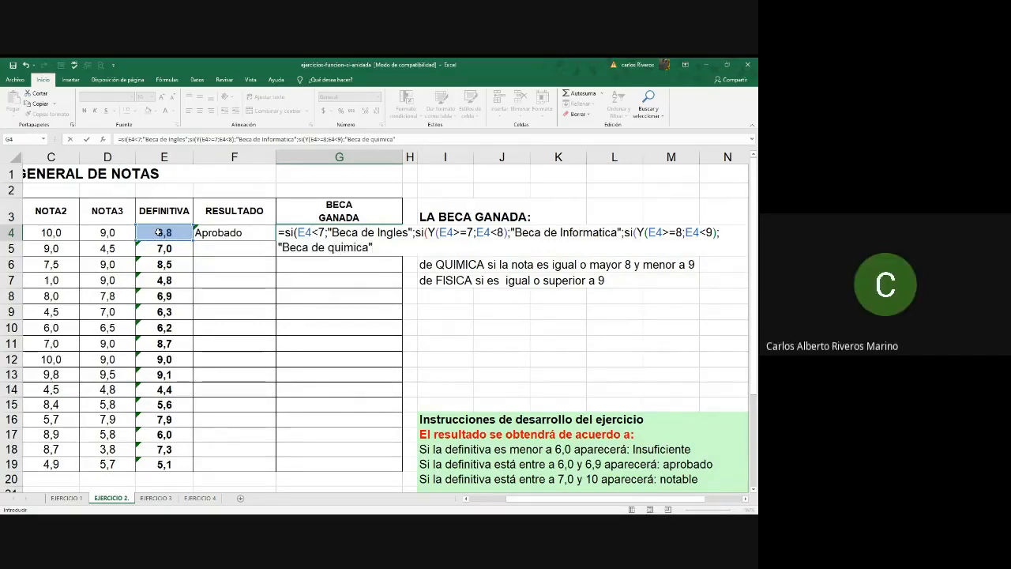
Nest a fourth si in the G4 formula with the condition E4>=9 and "beca de Fisica" as its true result, and complete the formula.
type(";")
type("si(")
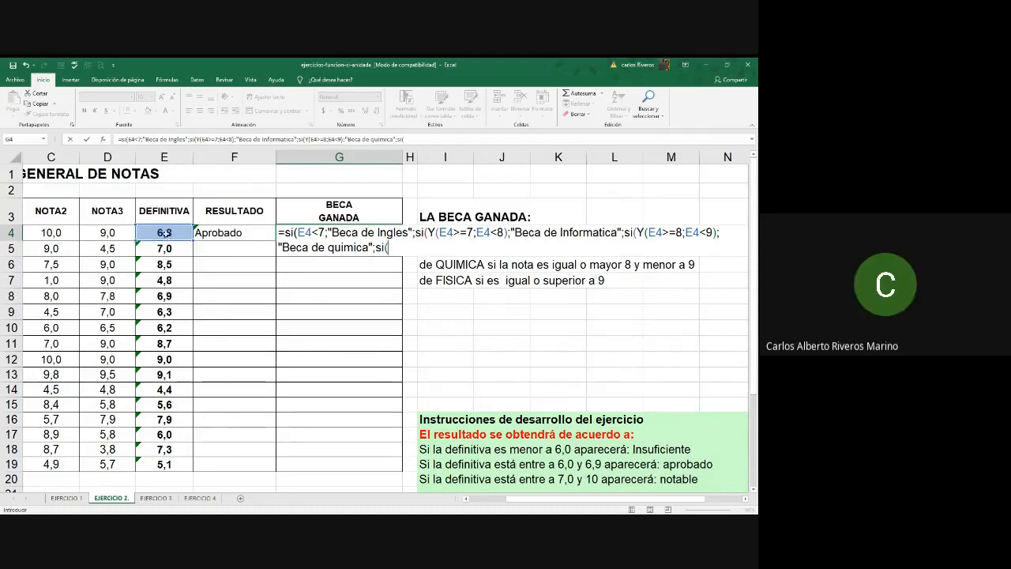
left_click(164, 231)
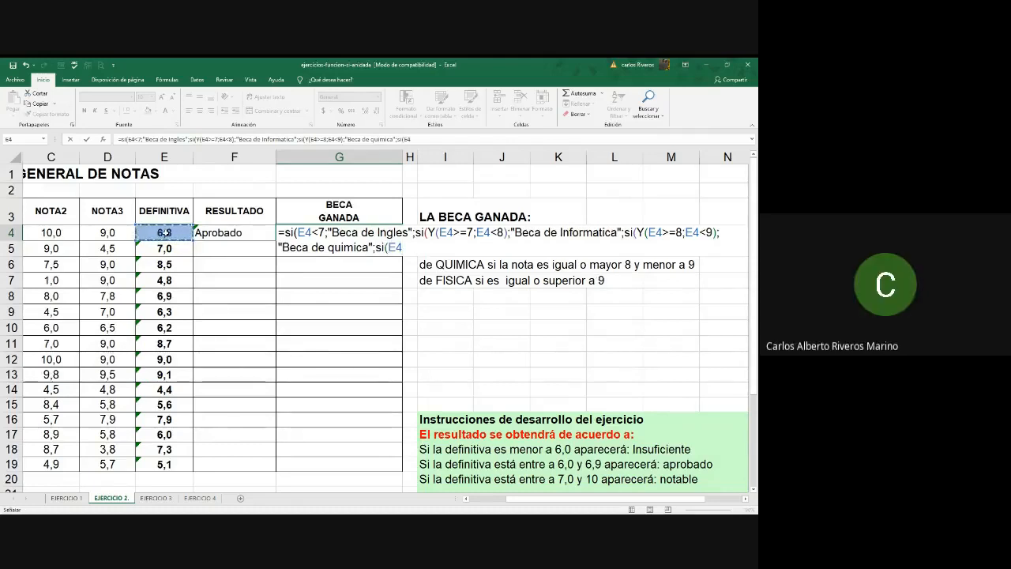
type(">=9;\"b")
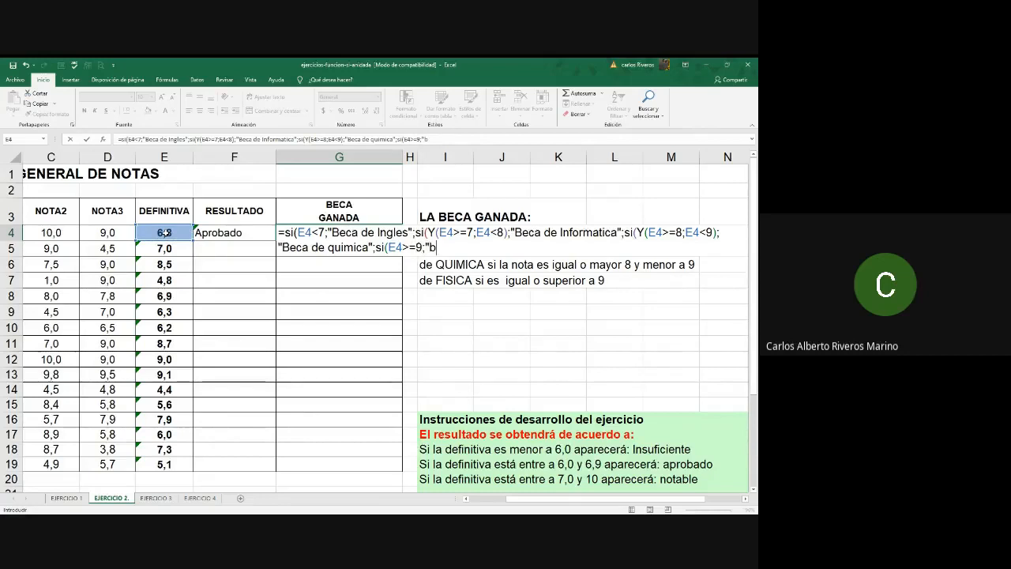
type("eca de Fisica\"")
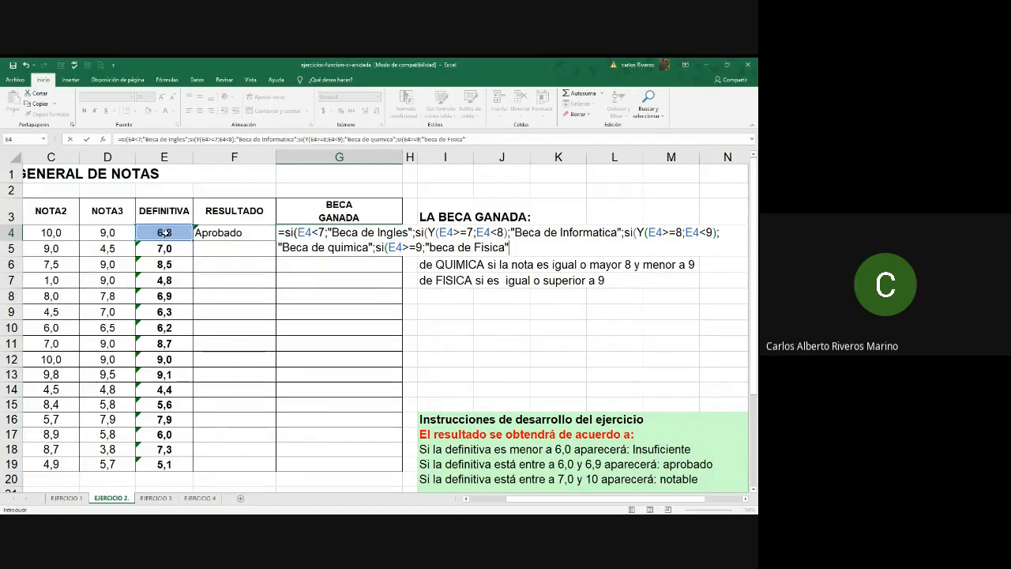
type("))))")
key("Return")
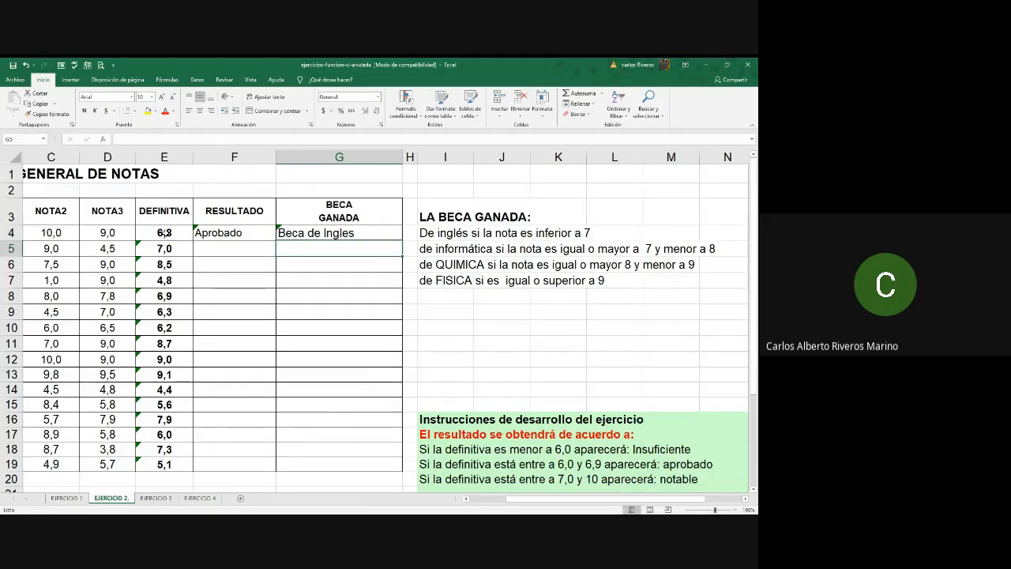
Review the nested SI formula in G4 against the BECA GANADA rules, leaving it as it is.
left_click(373, 229)
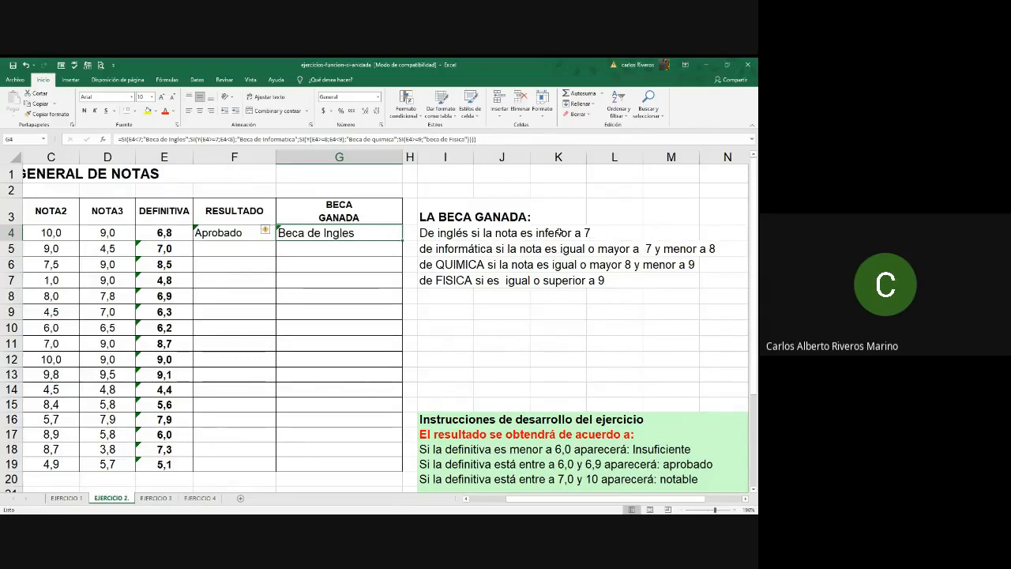
double_click(335, 234)
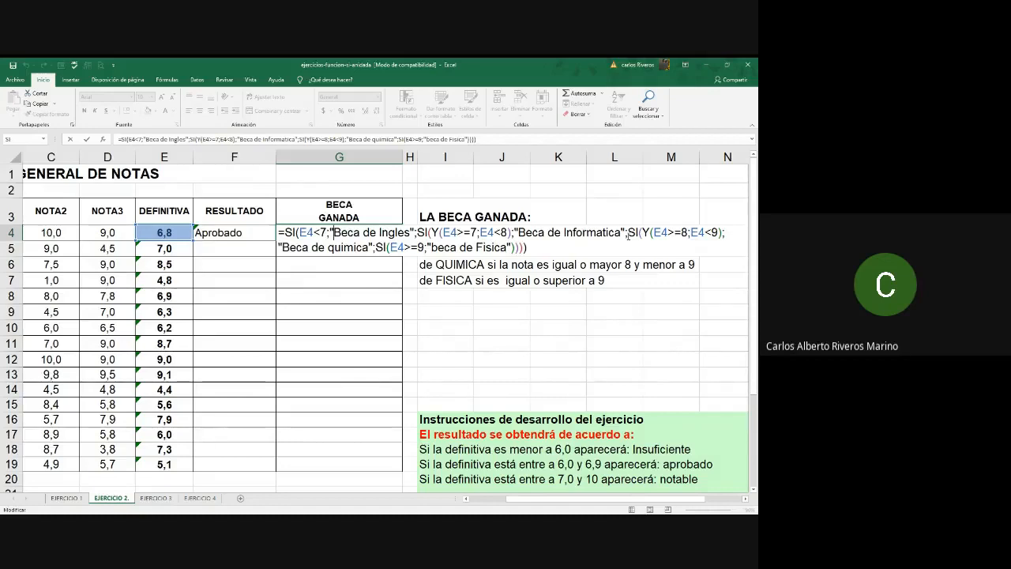
key("Return")
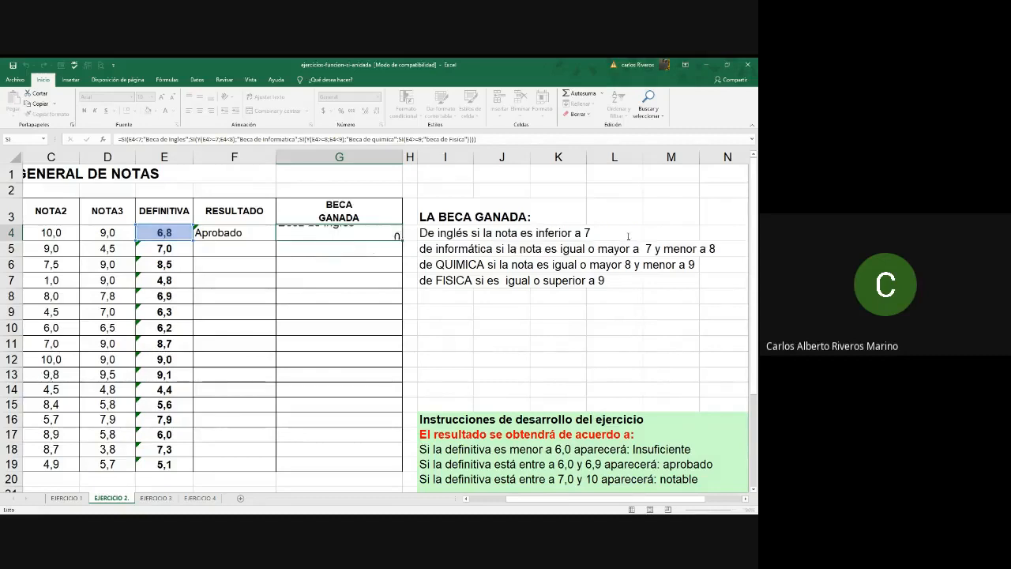
Look over the EJERCICIO 3 and EJERCICIO 4 sheets and return to EJERCICIO 3.
left_click(156, 497)
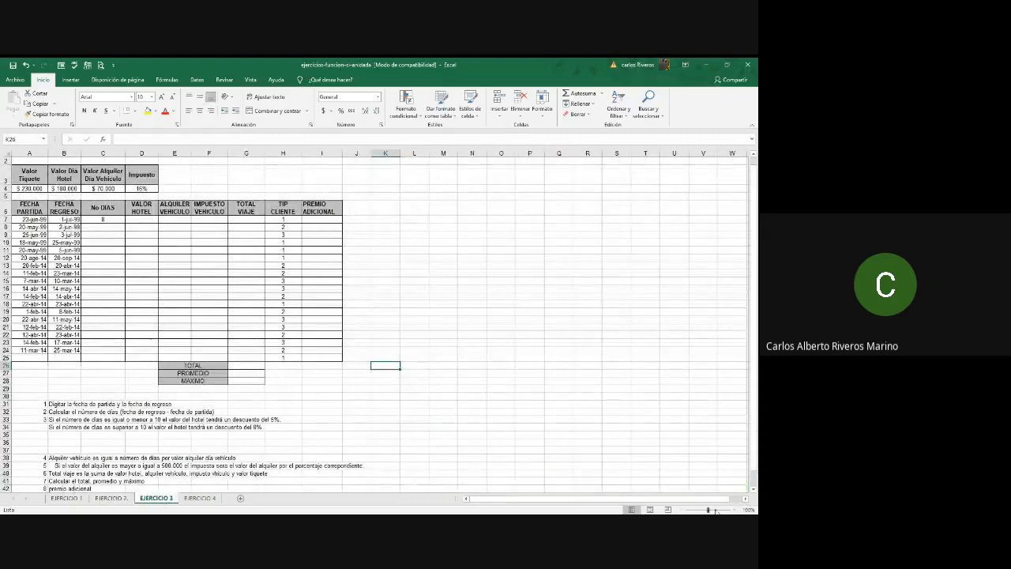
scroll(287, 361, "up", 2)
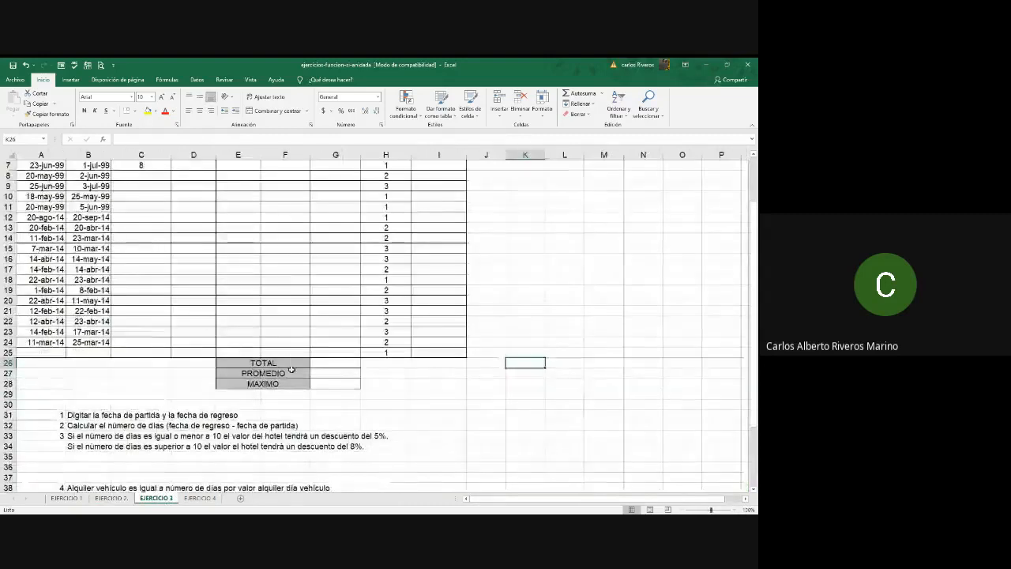
scroll(379, 337, "up", 2)
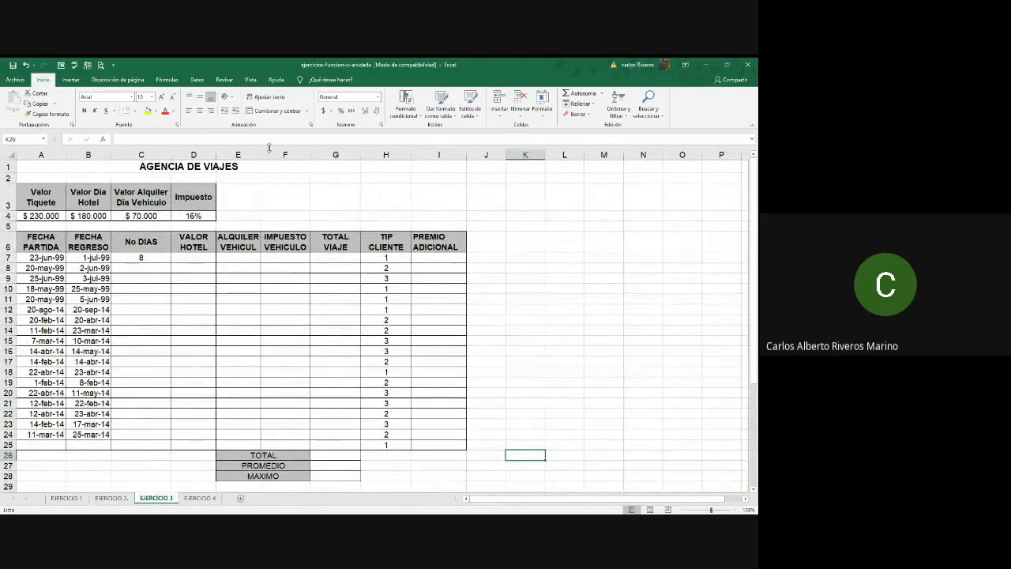
left_click(198, 498)
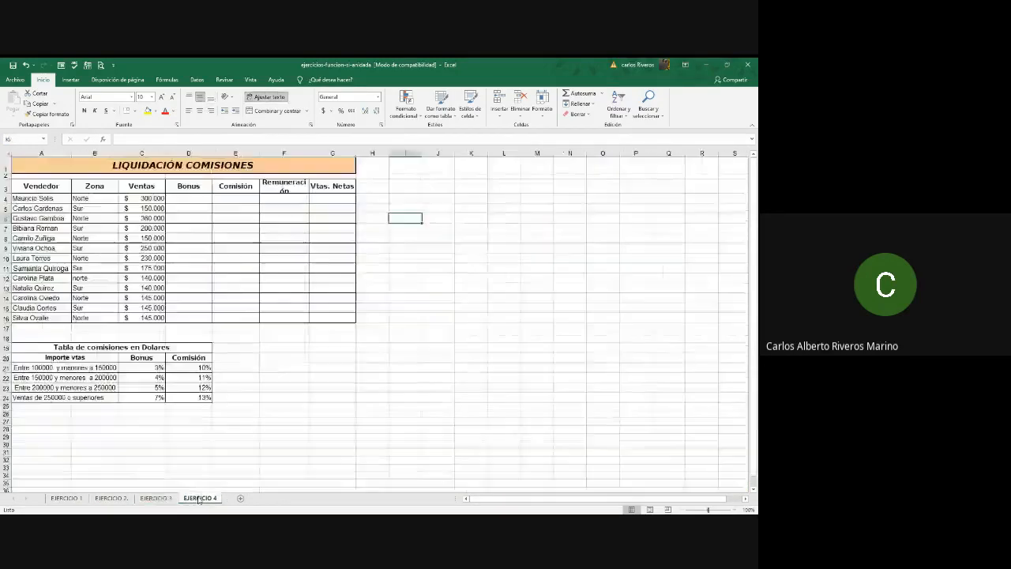
left_click(157, 499)
left_click(191, 500)
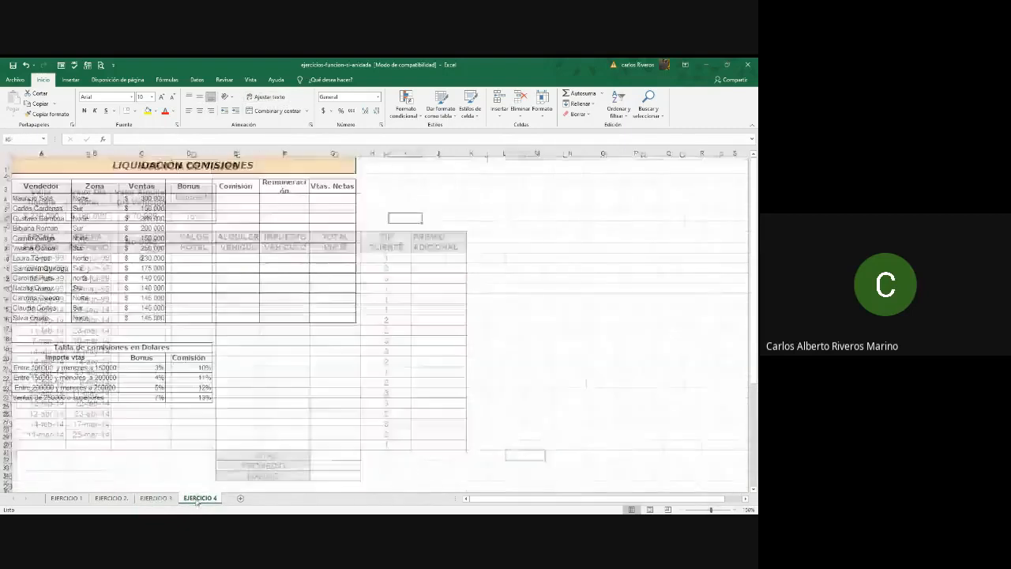
left_click(158, 498)
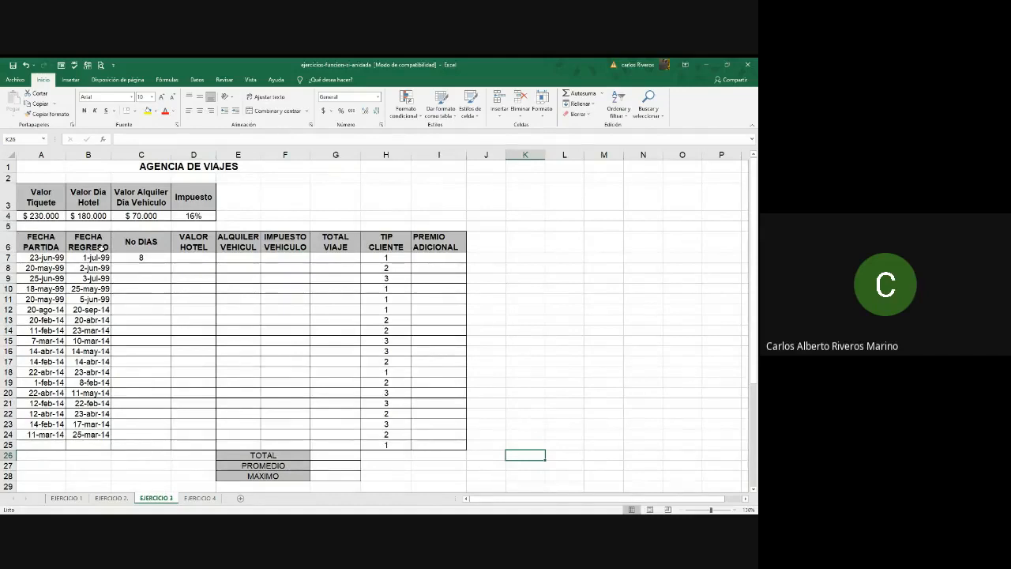
Read the EJERCICIO 3 instructions and check the No DIAS formula in C7 and the VALOR HOTEL cell D7.
scroll(269, 262, "down", 6)
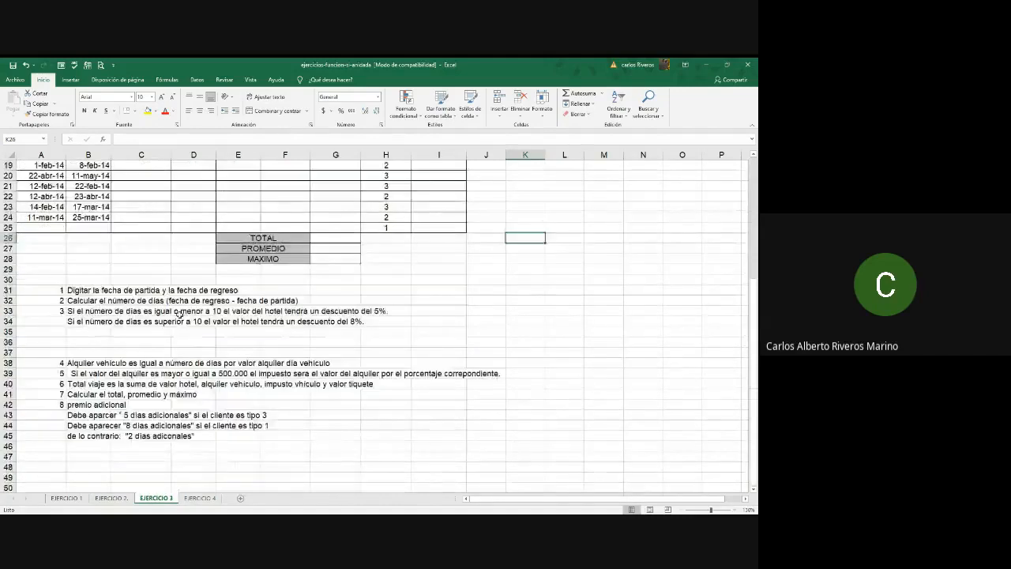
scroll(295, 324, "up", 6)
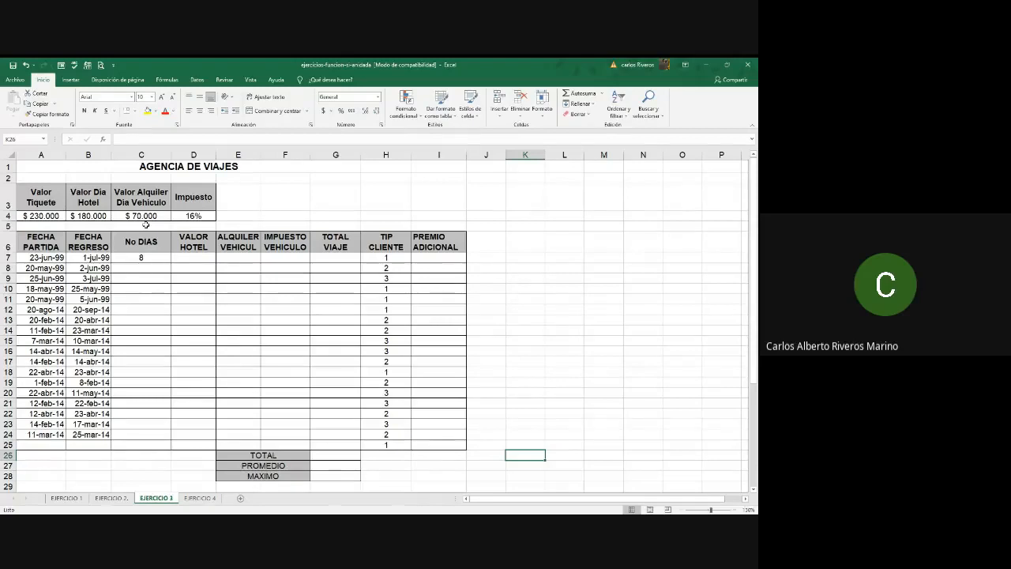
left_click(145, 257)
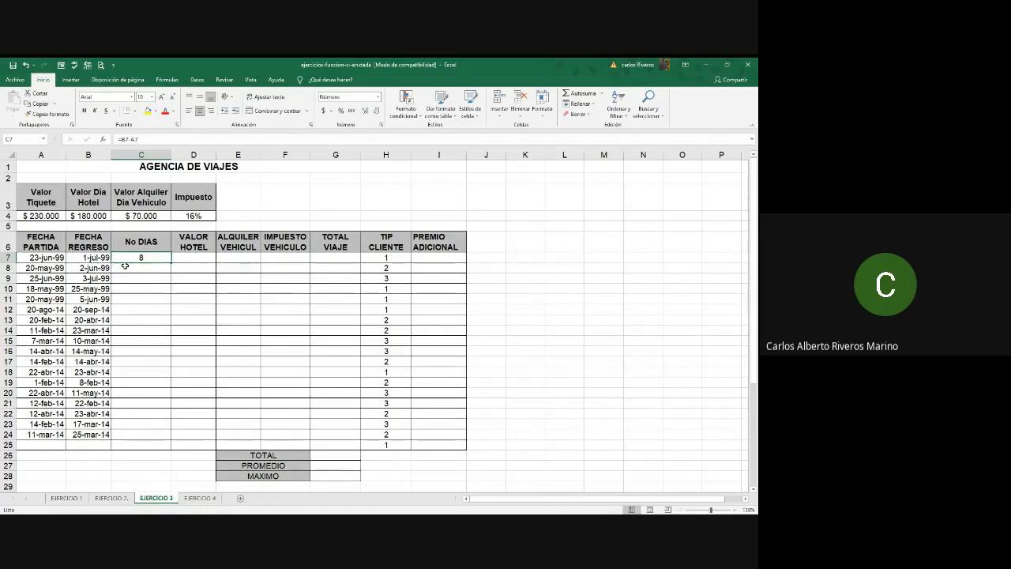
left_click(188, 258)
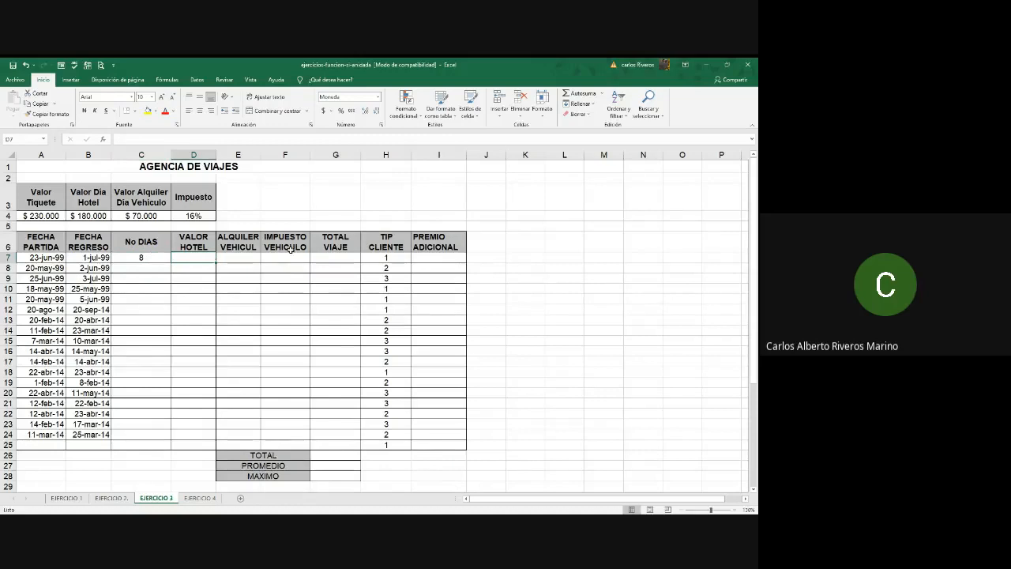
Examine the hotel discount rules in rows 33 and 34 against the No DIAS, Valor Dia Hotel and VALOR HOTEL cells.
scroll(320, 247, "down", 1)
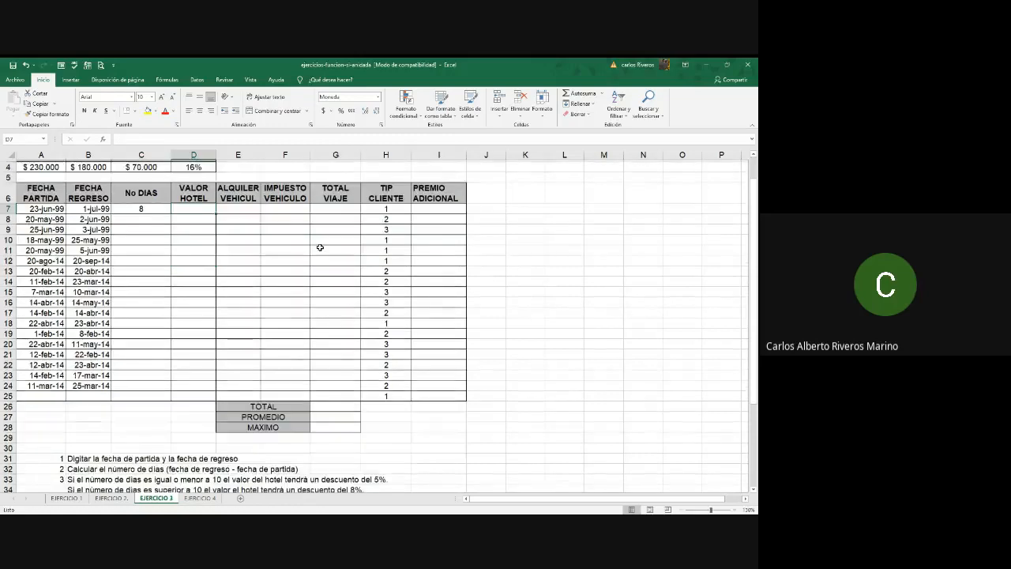
scroll(320, 247, "down", 1)
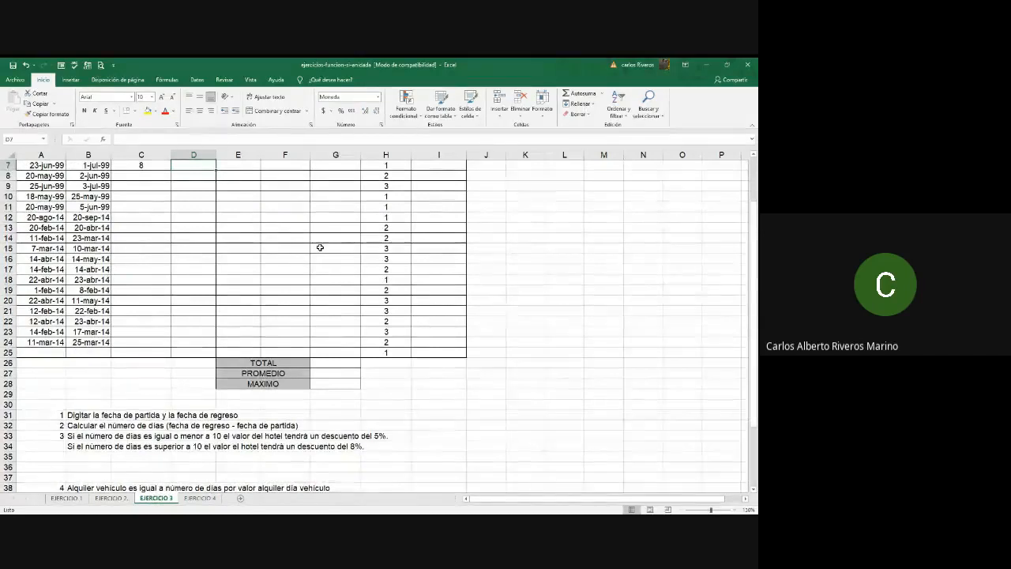
scroll(320, 247, "down", 1)
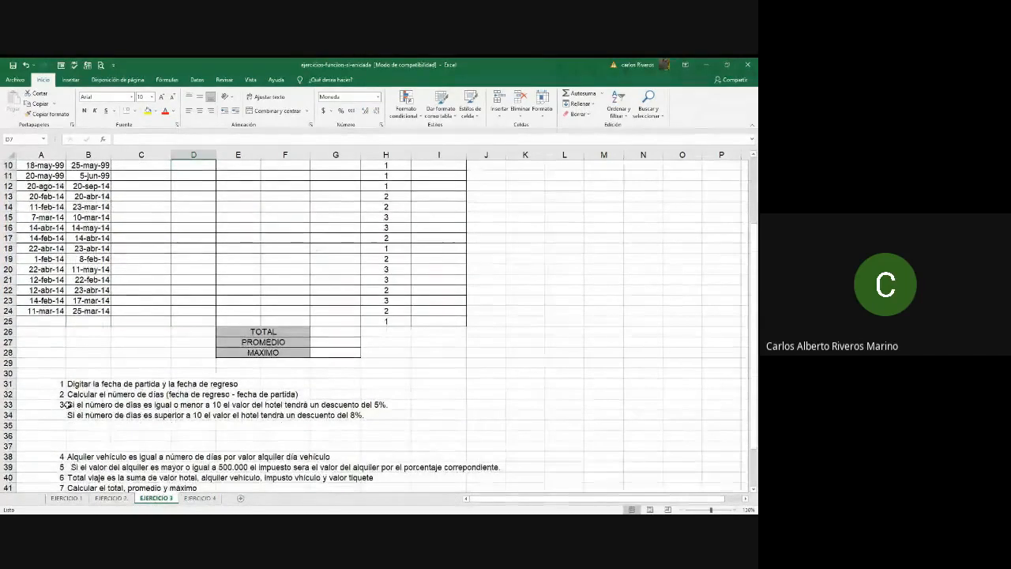
scroll(203, 403, "up", 3)
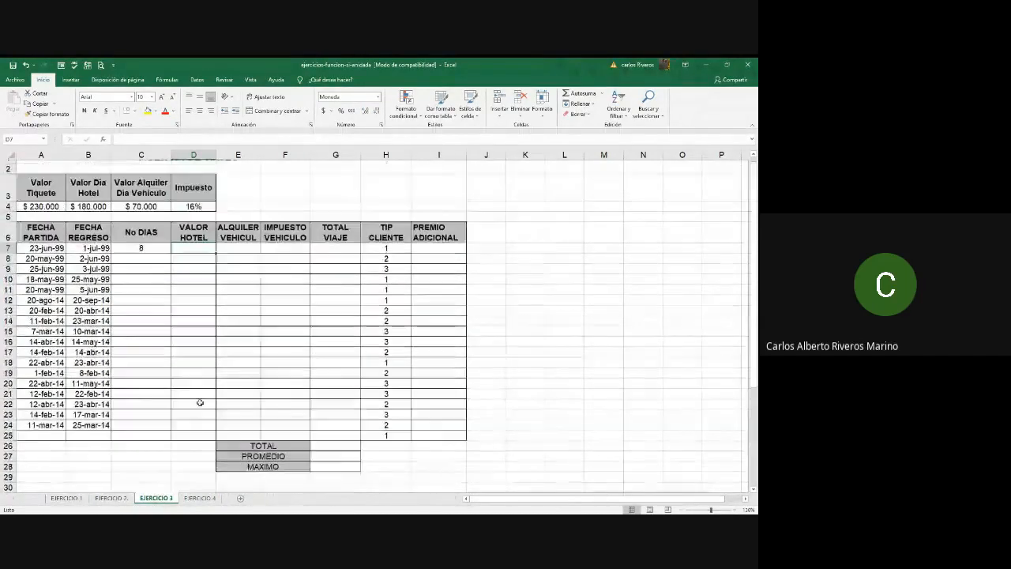
scroll(158, 289, "down", 3)
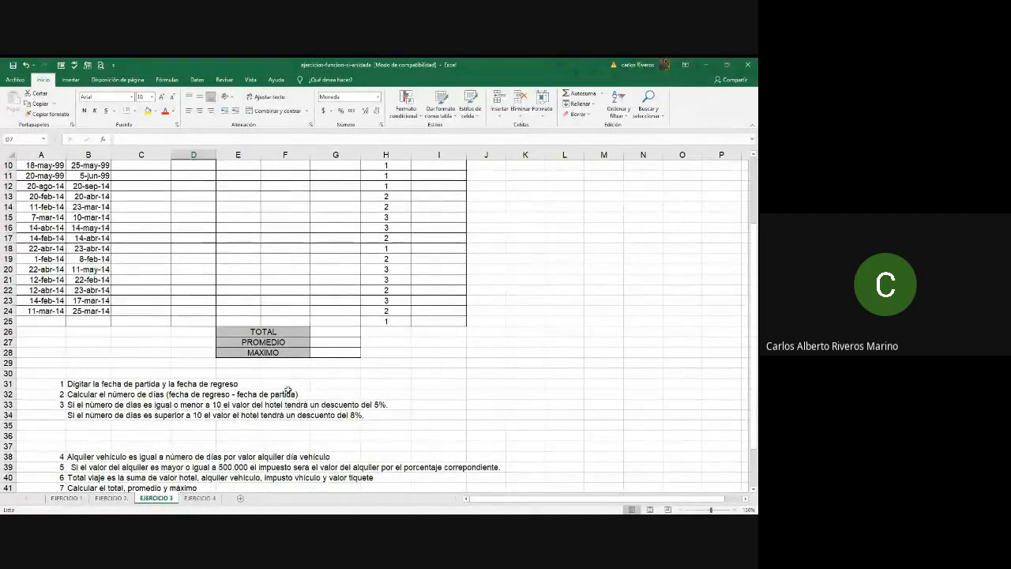
scroll(238, 344, "up", 3)
scroll(233, 348, "down", 2)
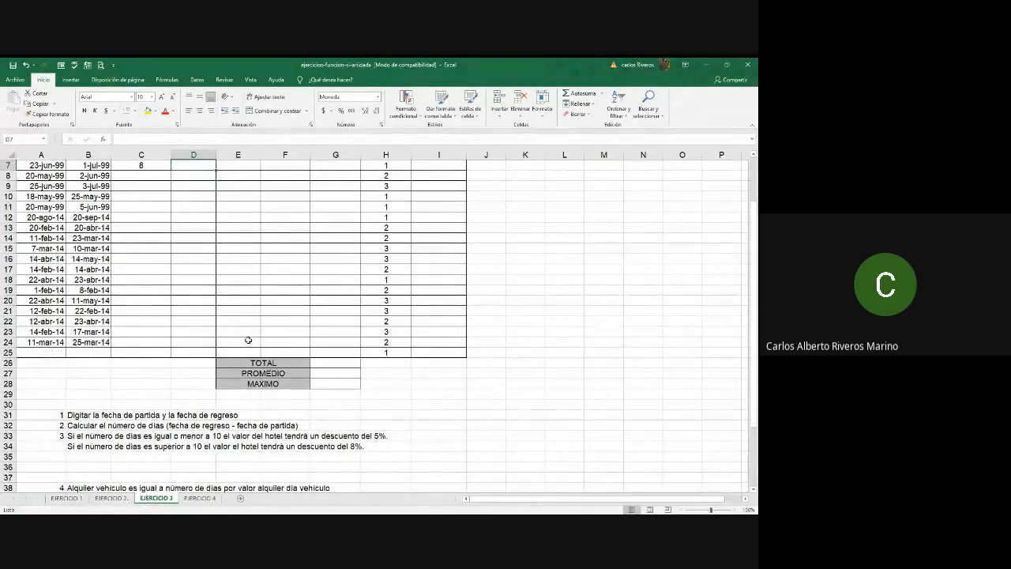
scroll(248, 340, "up", 2)
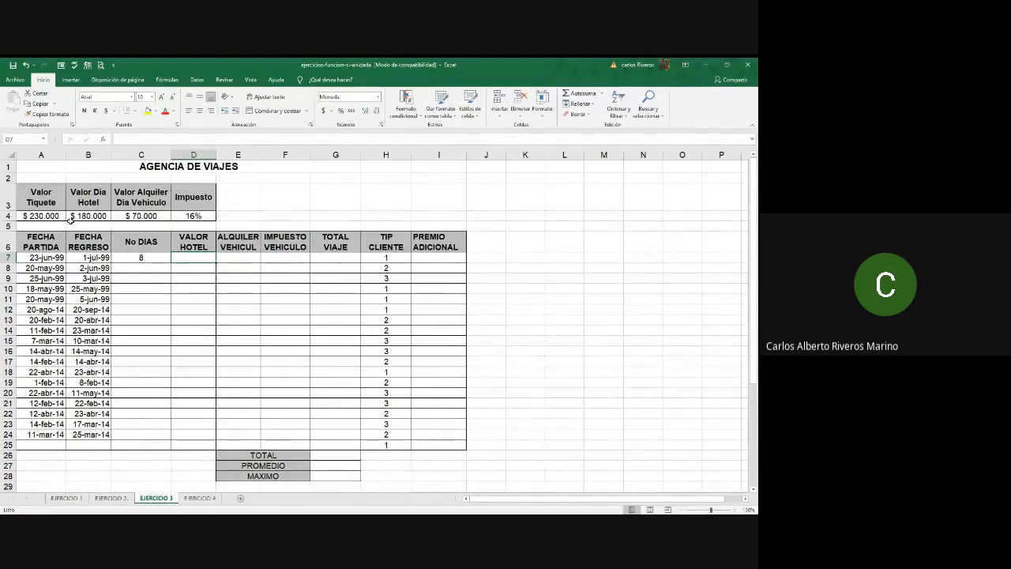
scroll(146, 275, "down", 3)
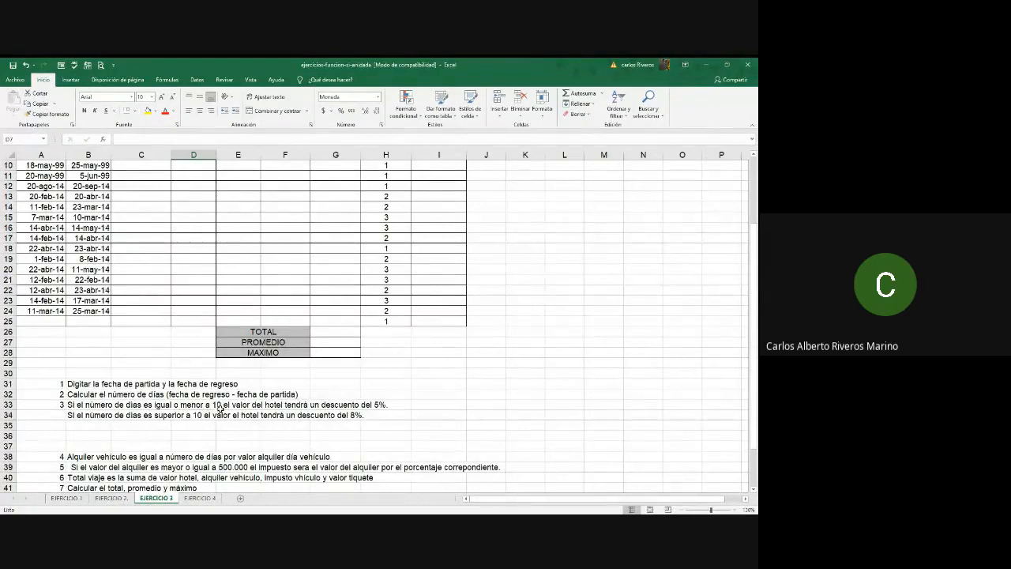
scroll(241, 406, "up", 2)
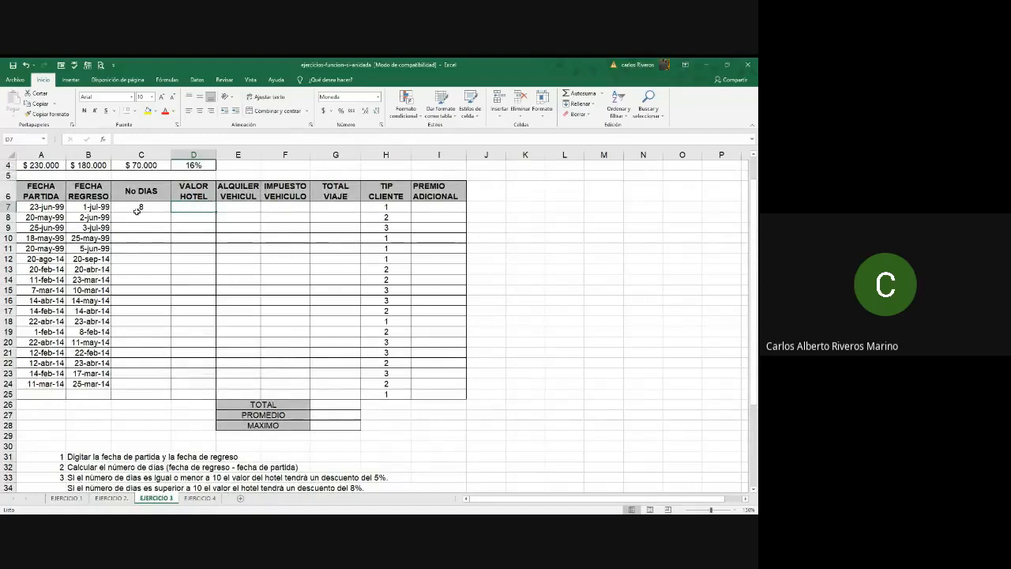
scroll(160, 322, "down", 1)
scroll(159, 323, "down", 1)
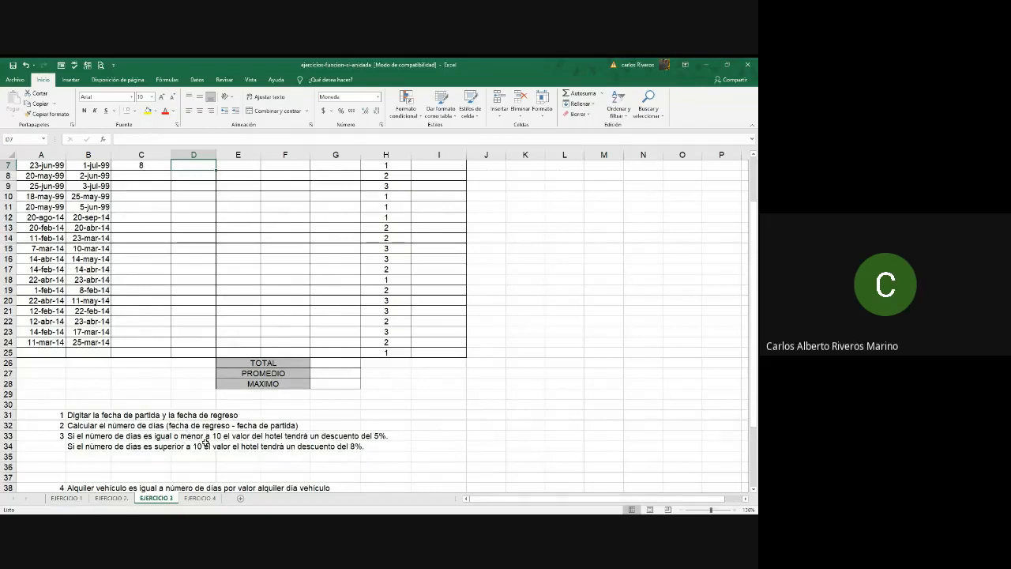
scroll(253, 369, "up", 2)
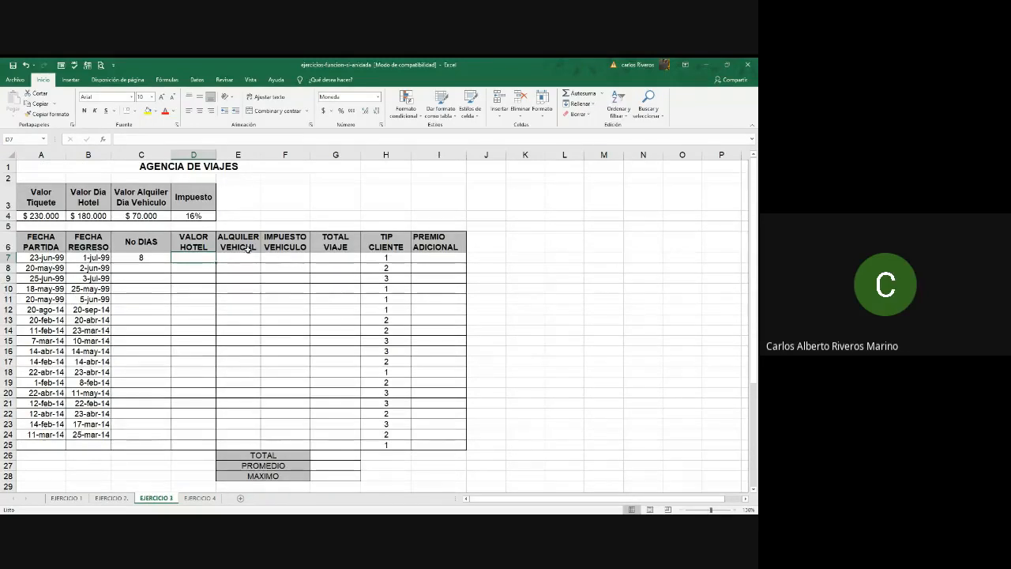
Examine the instructions for vehicle rental and vehicle tax in rows 38 and 39 against the travel table's columns.
scroll(237, 339, "down", 1)
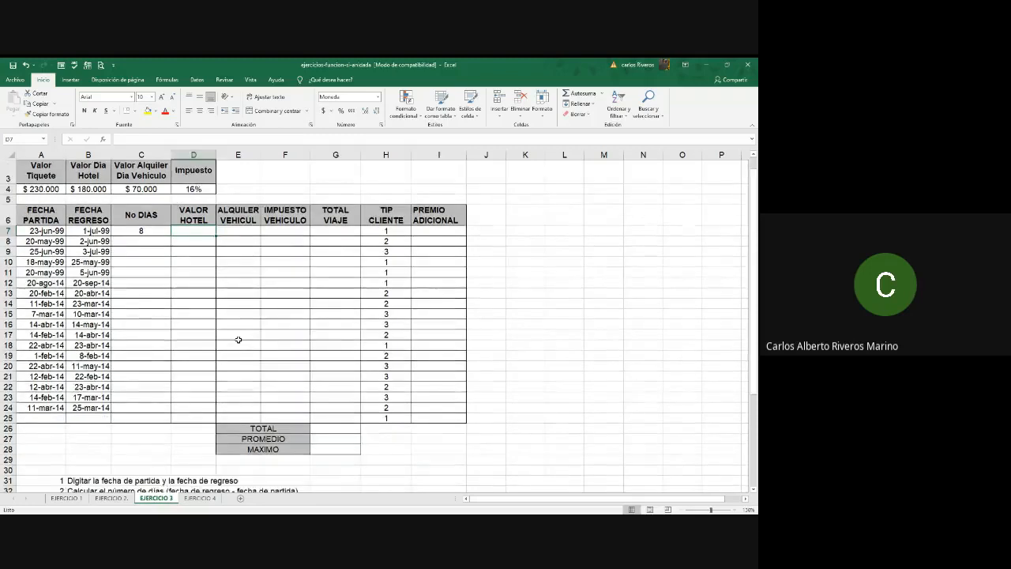
scroll(238, 339, "down", 2)
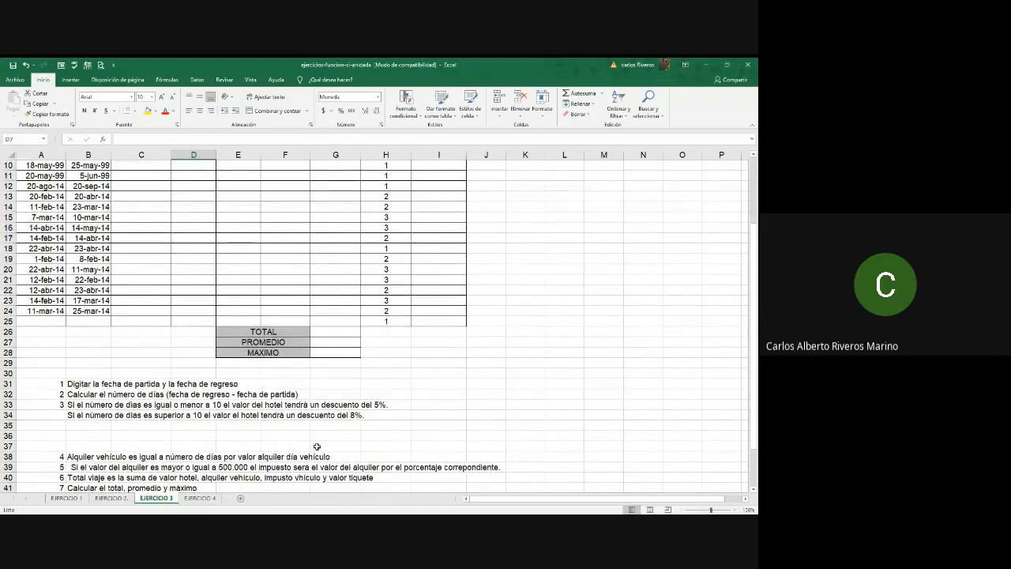
scroll(317, 447, "up", 3)
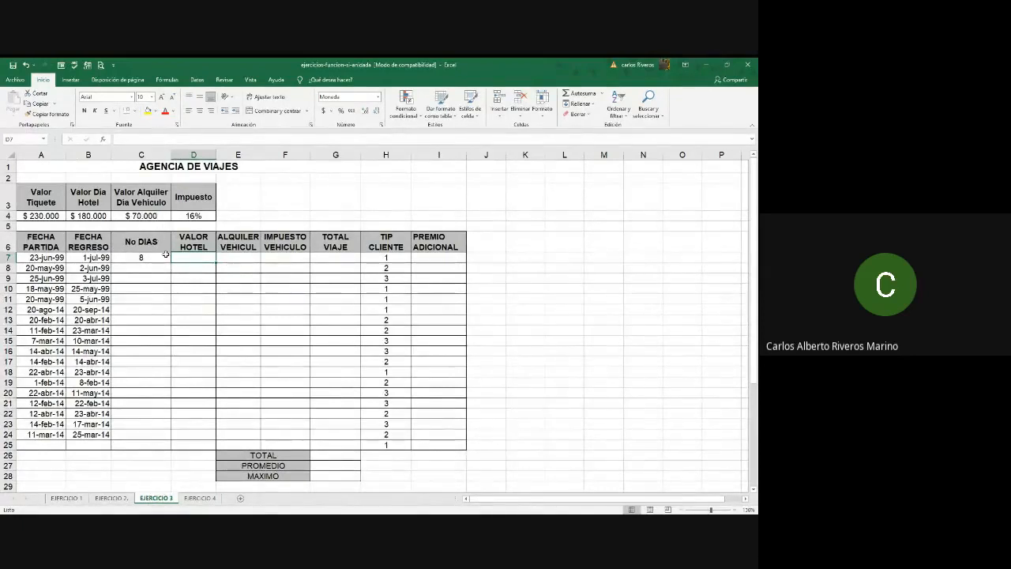
scroll(243, 284, "down", 1)
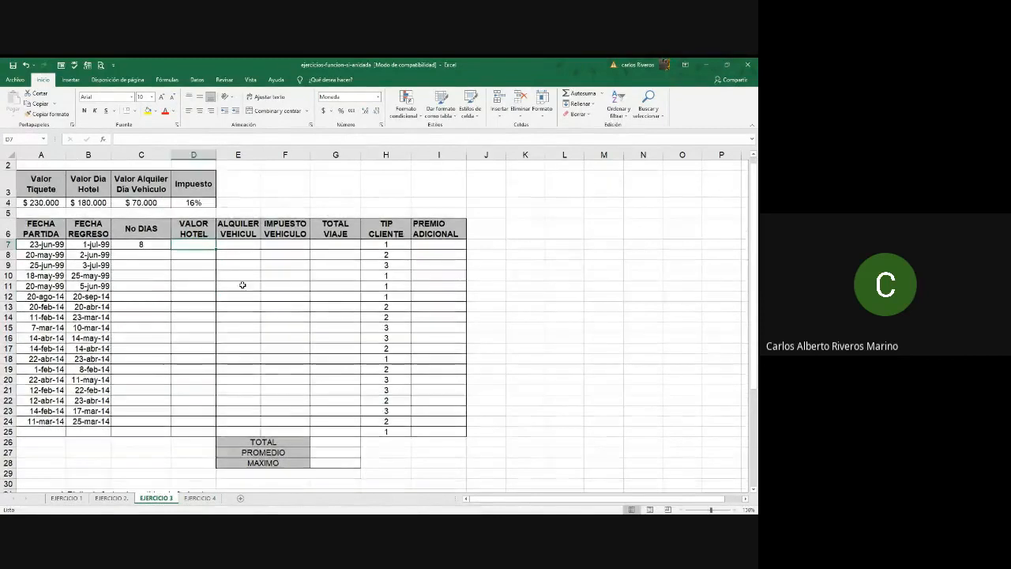
scroll(243, 284, "down", 6)
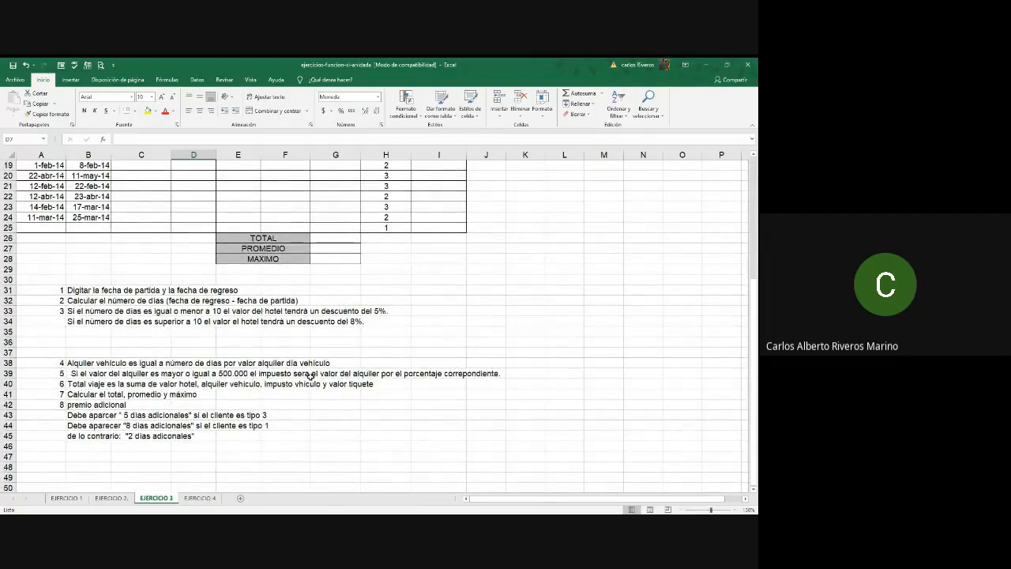
scroll(366, 372, "up", 5)
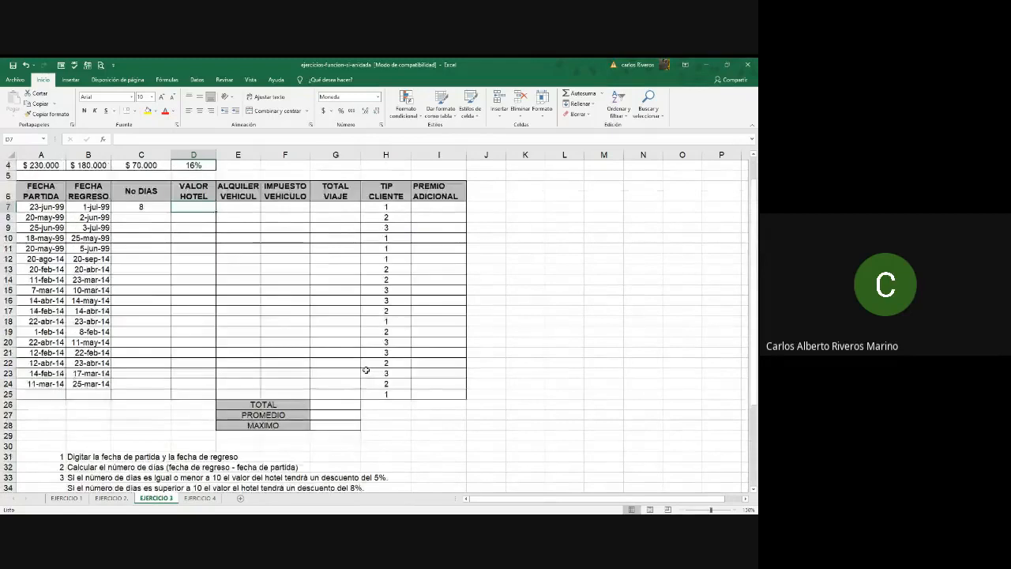
Read the trip total, summary and PREMIO ADICIONAL instructions in rows 40 to 45 against the travel table's columns.
scroll(330, 261, "down", 5)
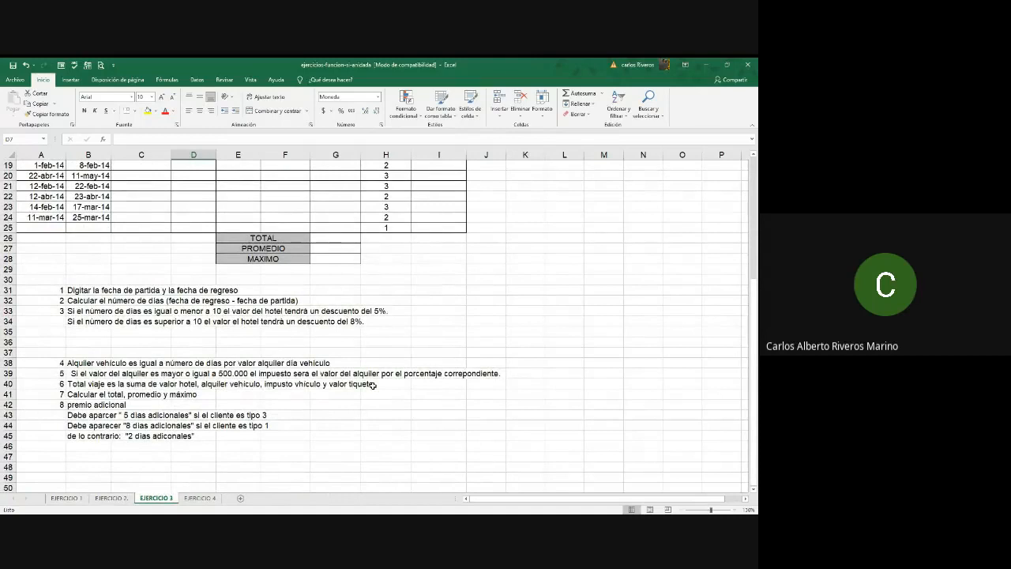
scroll(372, 385, "up", 1)
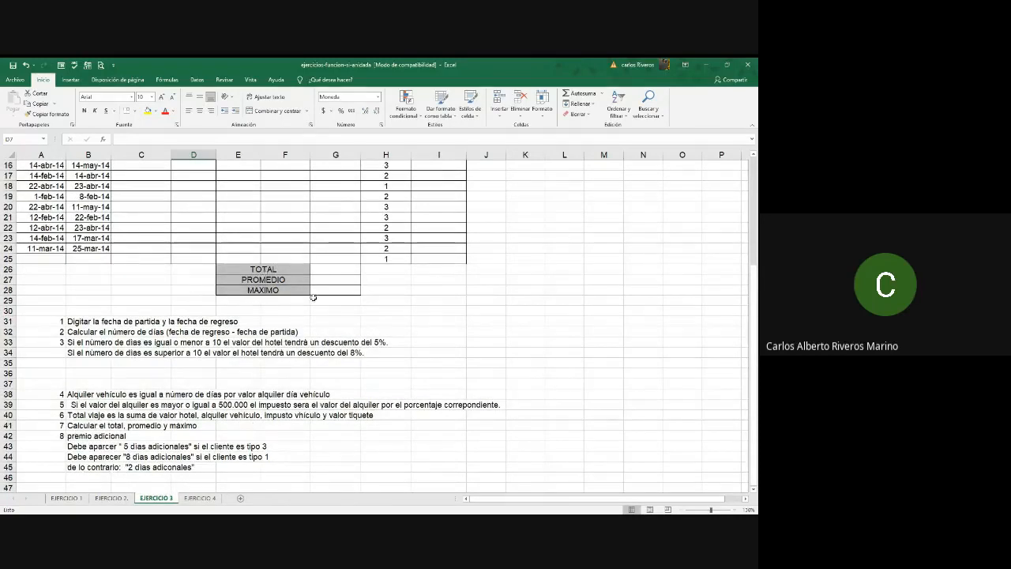
scroll(313, 304, "up", 5)
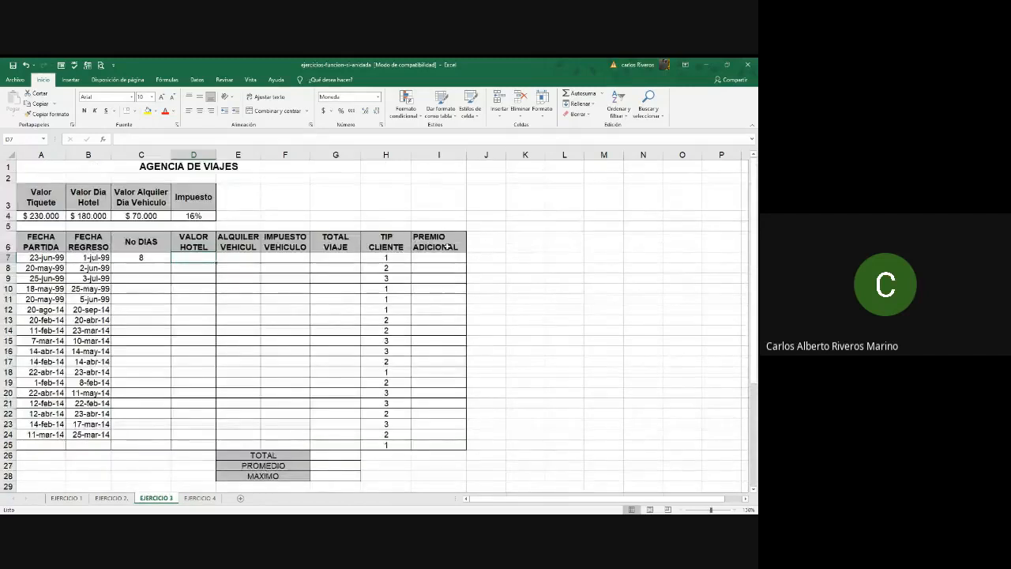
scroll(480, 251, "down", 5)
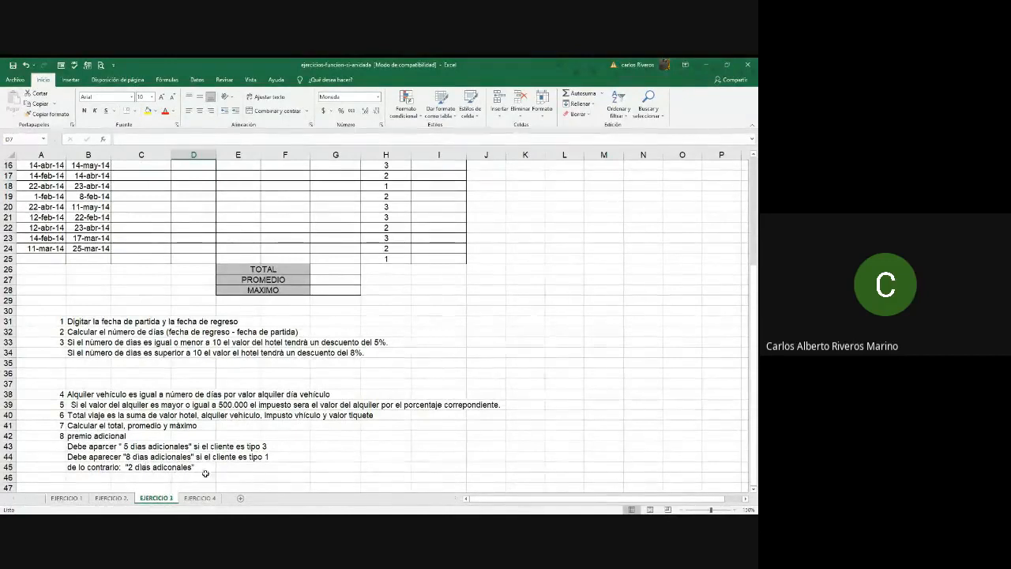
Widen column E to fit the full ALQUILER VEHICULO heading.
scroll(354, 431, "up", 4)
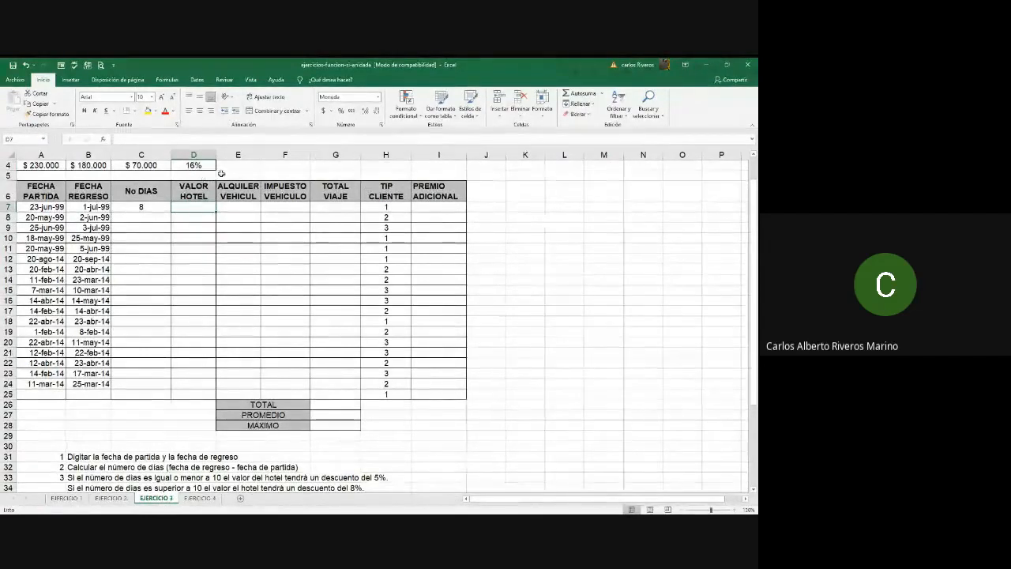
double_click(260, 154)
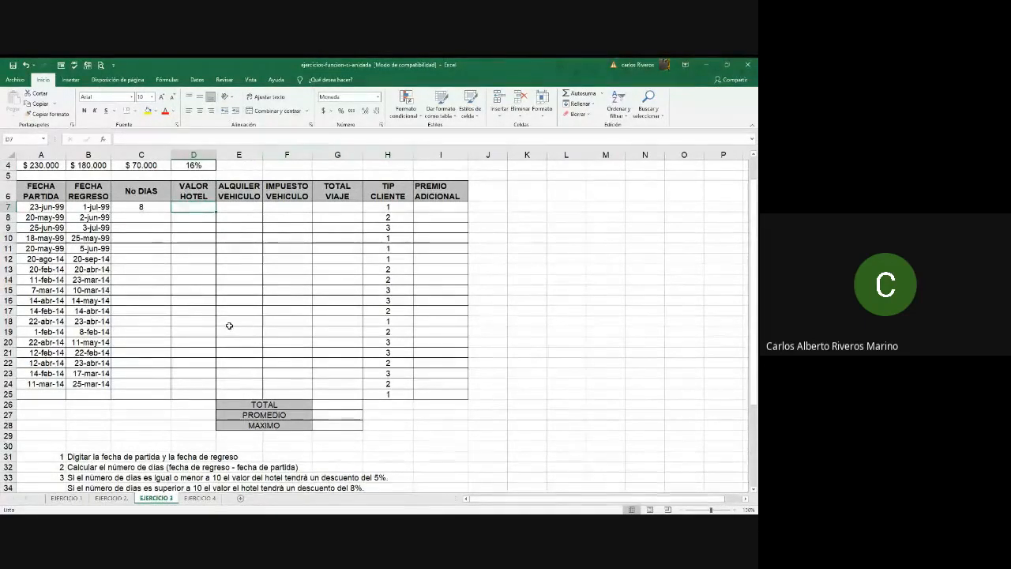
Glance at the LIQUIDACIÓN COMISIONES table in EJERCICIO 4 and return to the travel agency table in EJERCICIO 3.
scroll(227, 326, "down", 2)
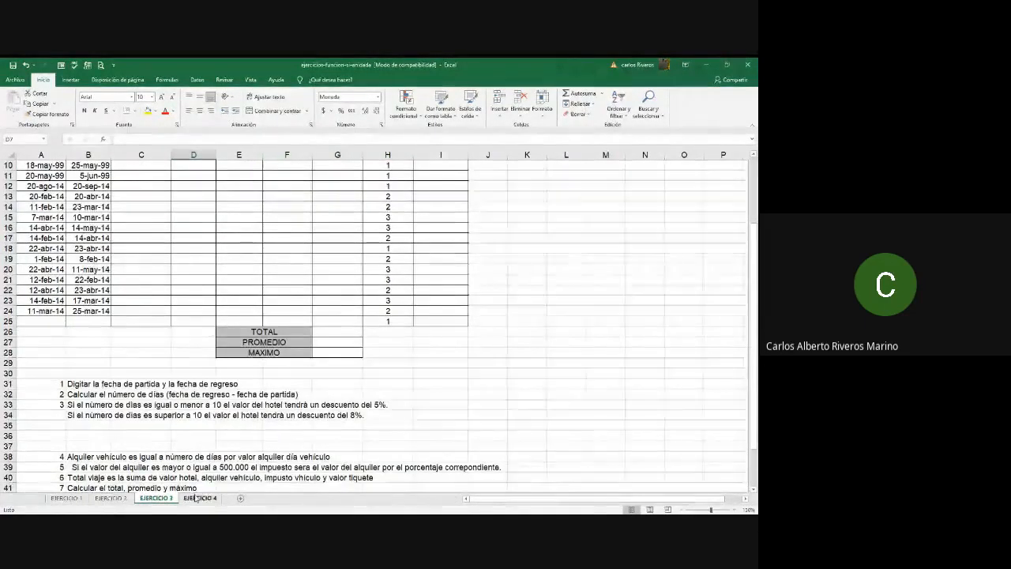
left_click(199, 498)
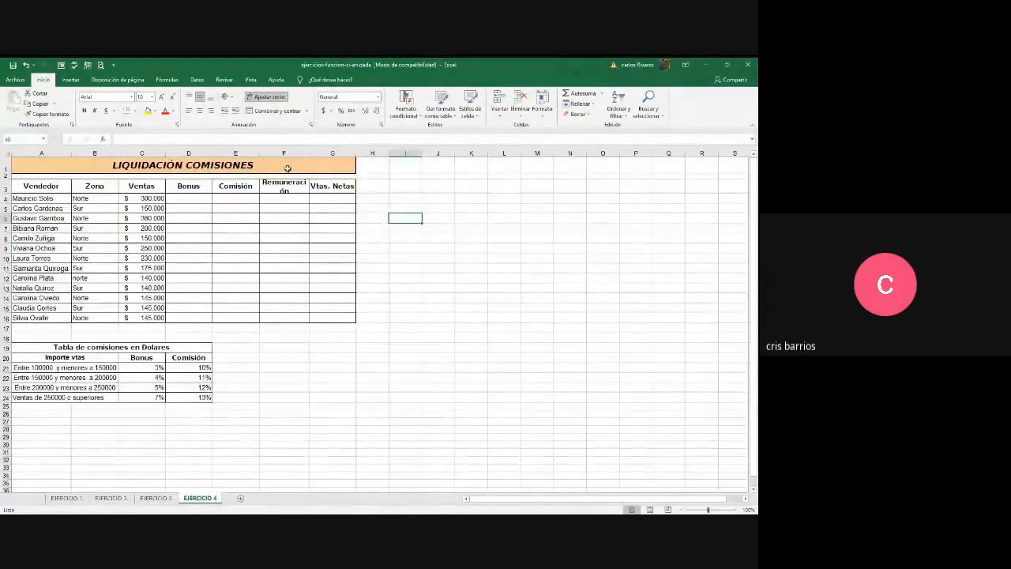
left_click(156, 498)
scroll(252, 353, "up", 3)
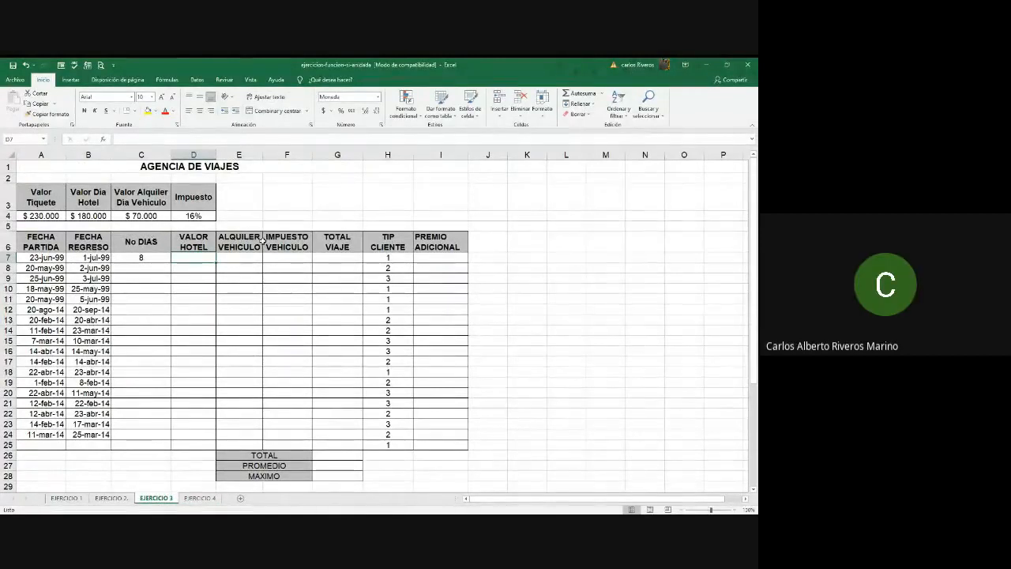
Calculate ALQUILER VEHICULO in E7 with the formula =C7*$C$4, keeping the daily vehicle rental reference absolute.
scroll(106, 385, "down", 6)
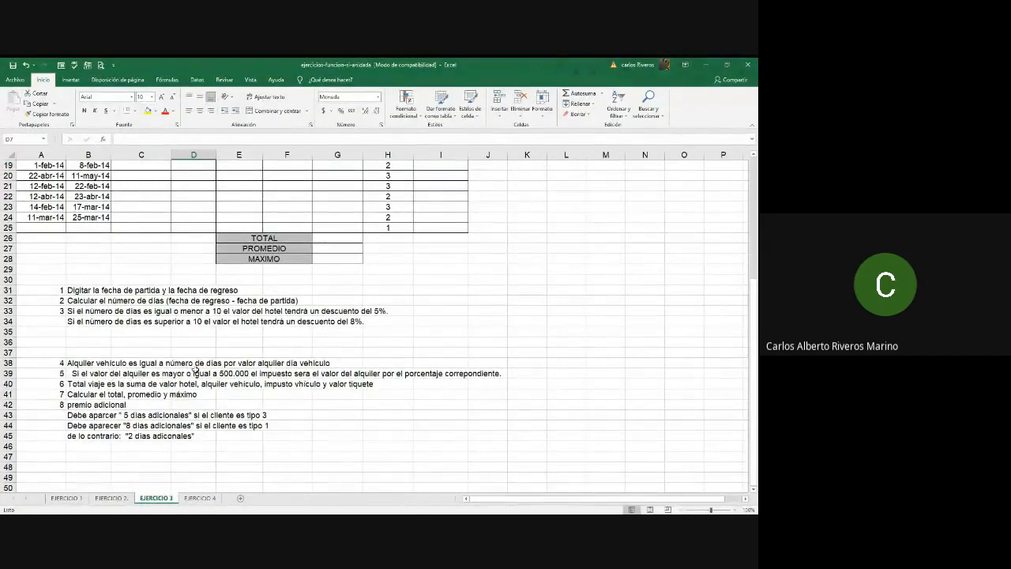
scroll(294, 361, "up", 6)
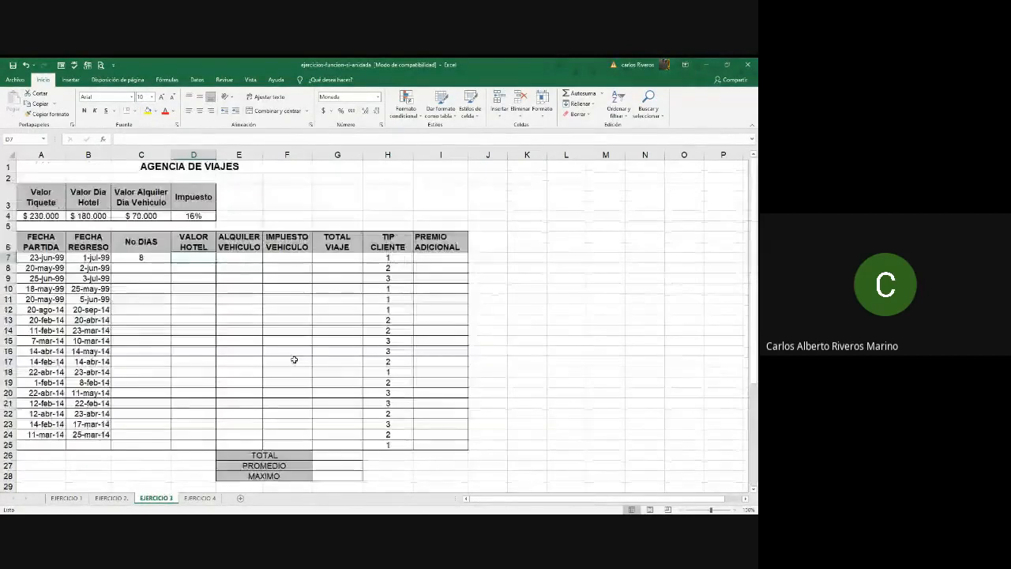
left_click(237, 258)
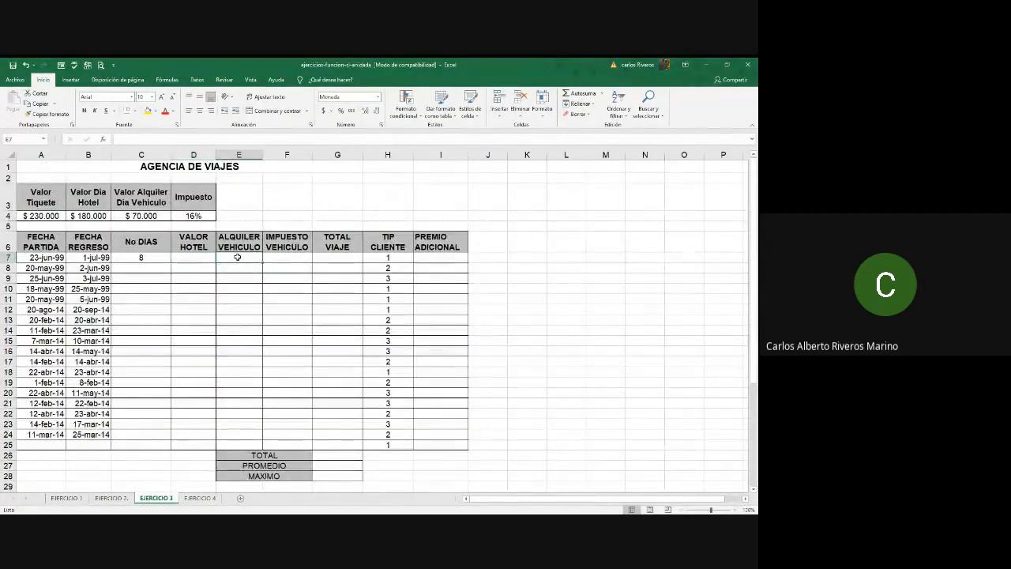
type("=")
left_click(146, 258)
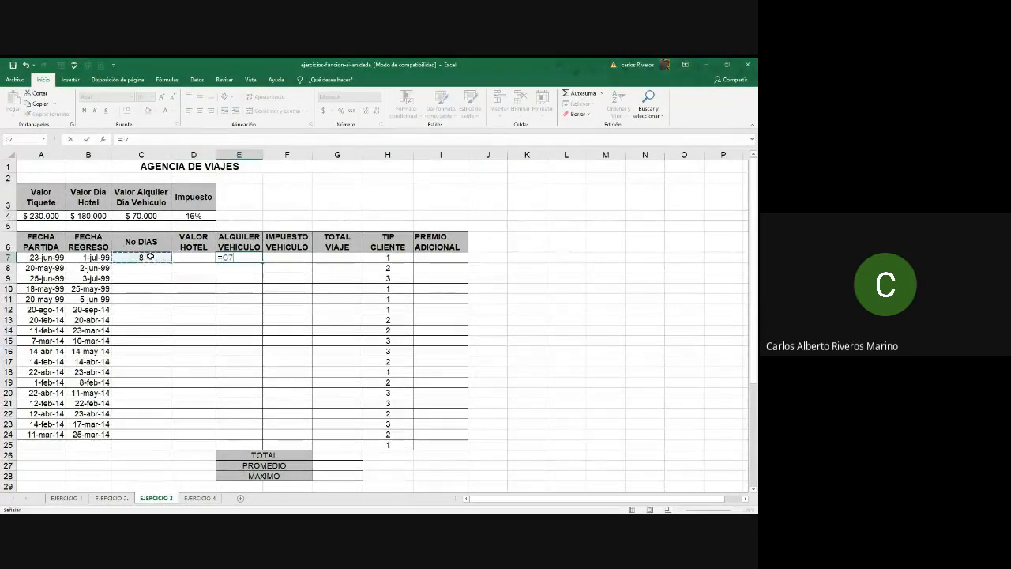
type("*")
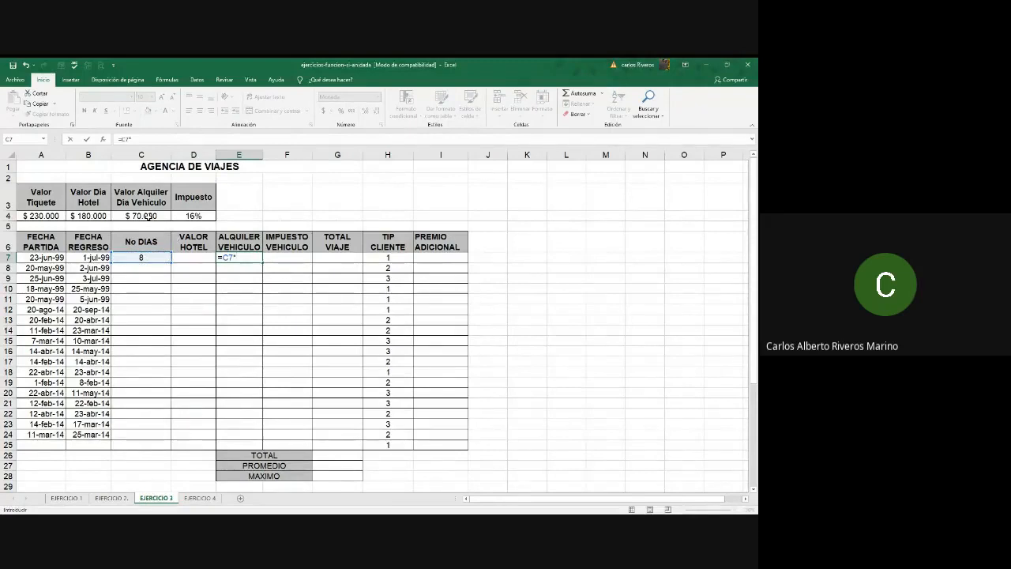
left_click(147, 216)
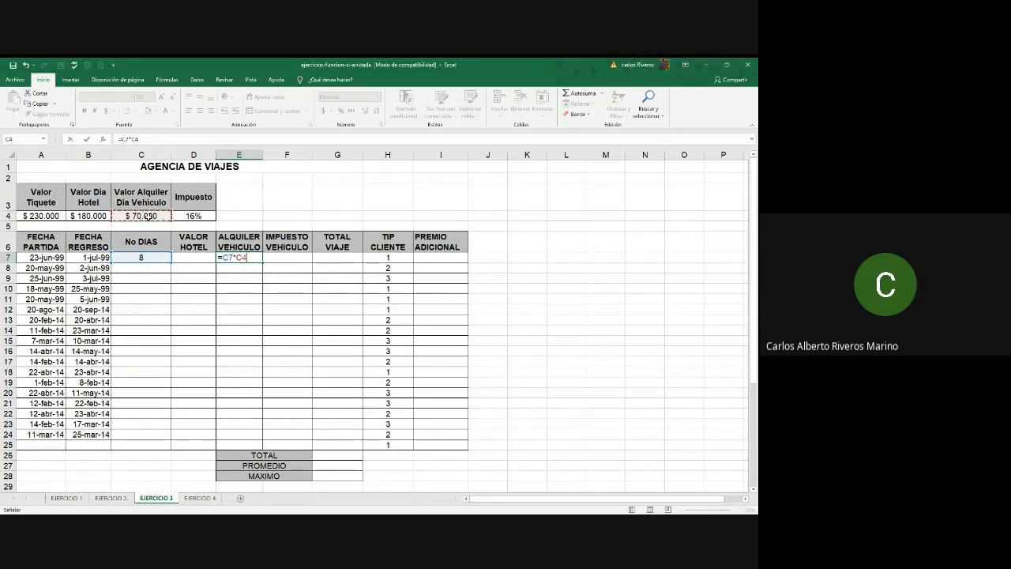
key("F4")
key("Return")
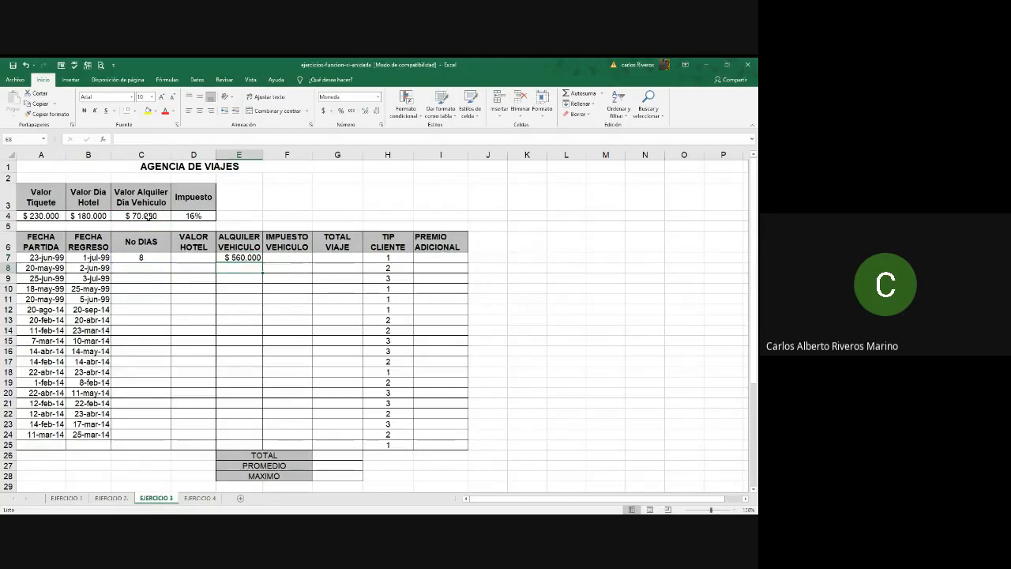
left_click(256, 258)
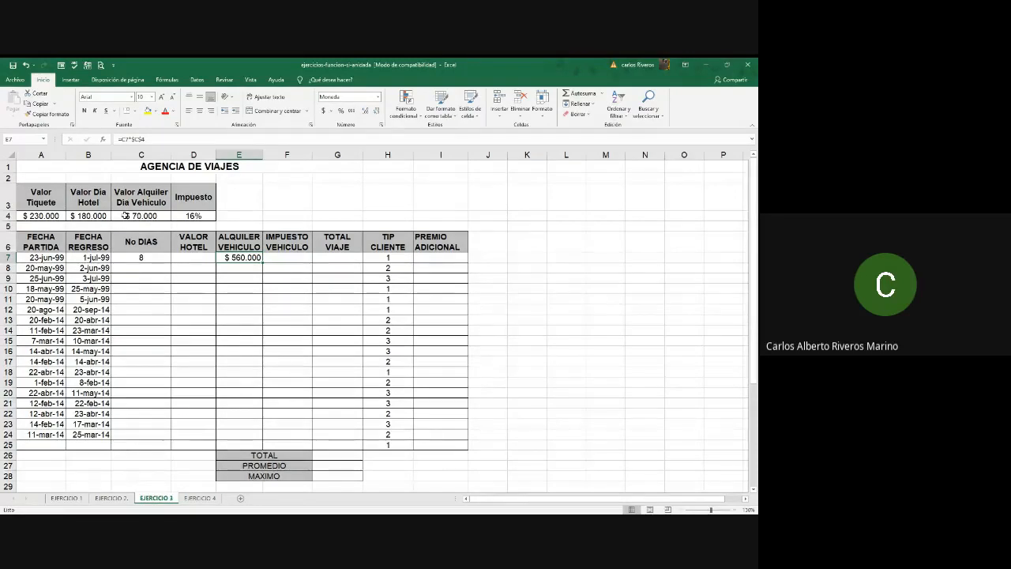
In EJERCICIO 4, delete the Remuneración and Vtas. Netas columns (F and G) and select the first Comisión cell, E4.
left_click(200, 498)
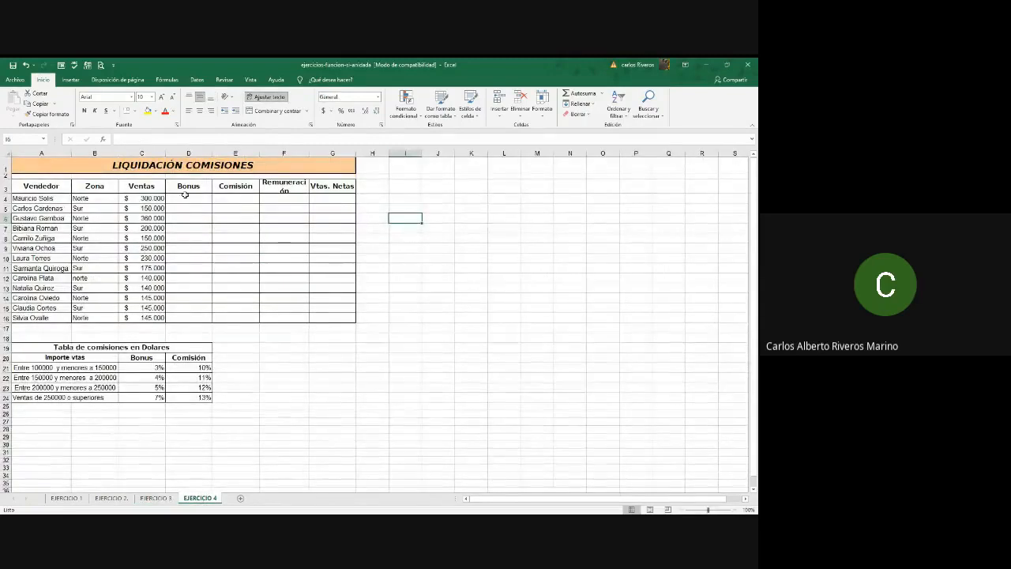
left_click_drag(289, 151, 330, 152)
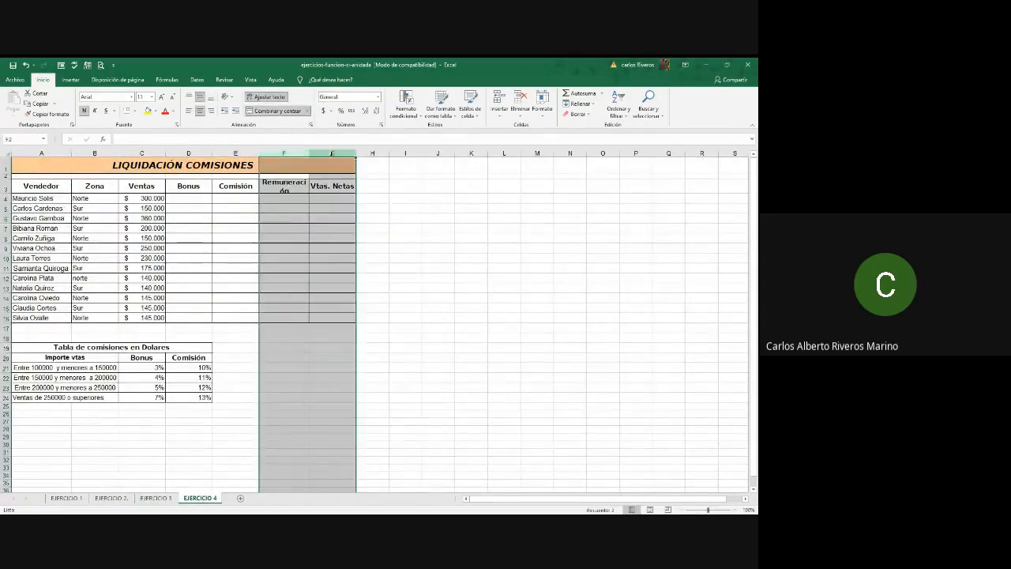
right_click(294, 151)
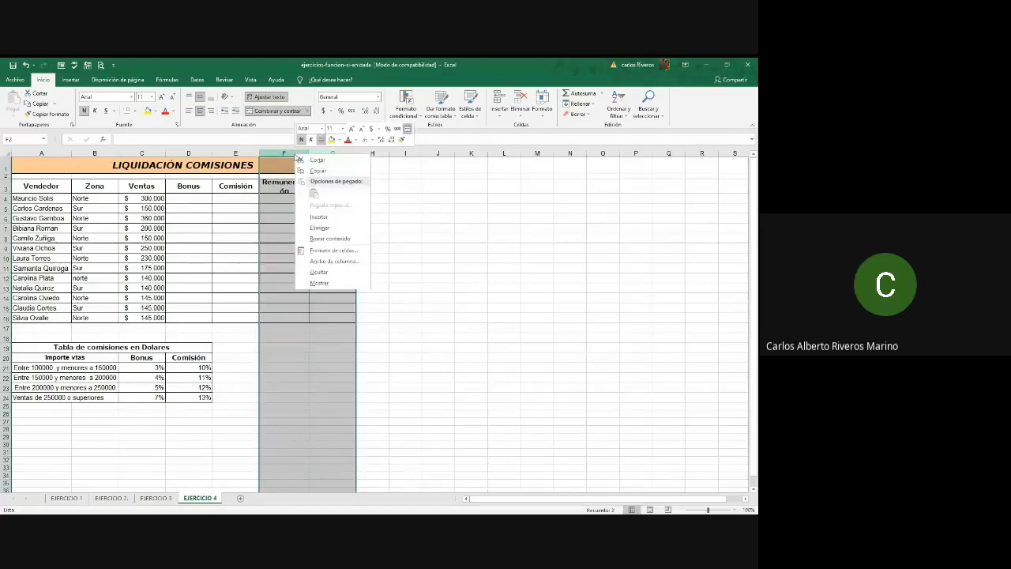
left_click(316, 224)
left_click(300, 211)
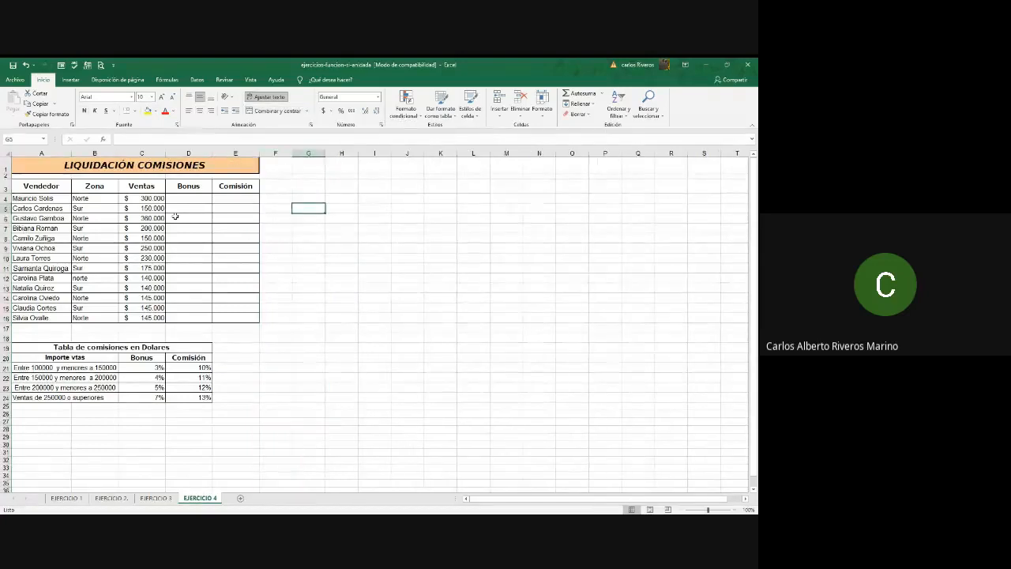
left_click(207, 197)
left_click(231, 197)
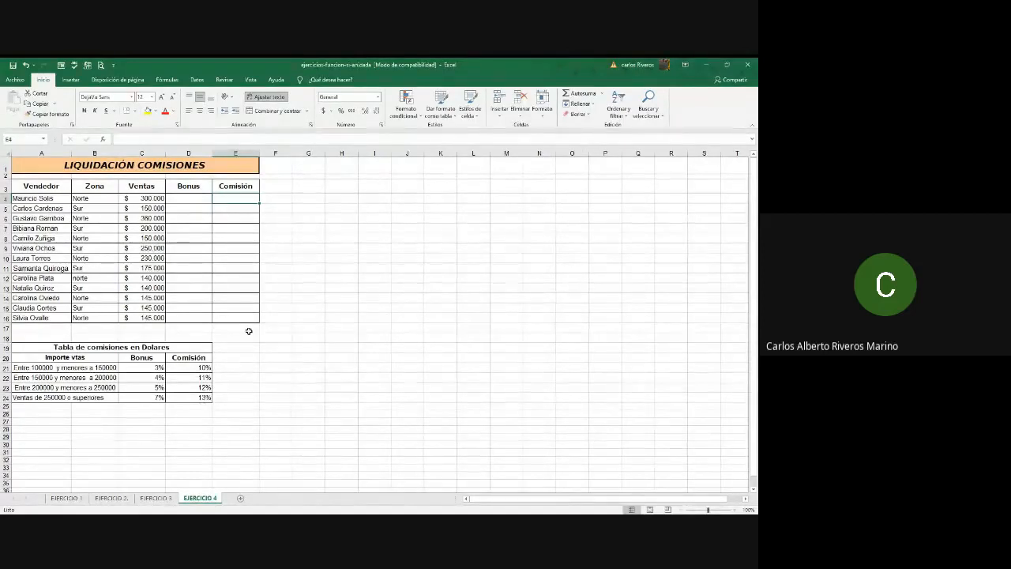
left_click(159, 499)
left_click(199, 498)
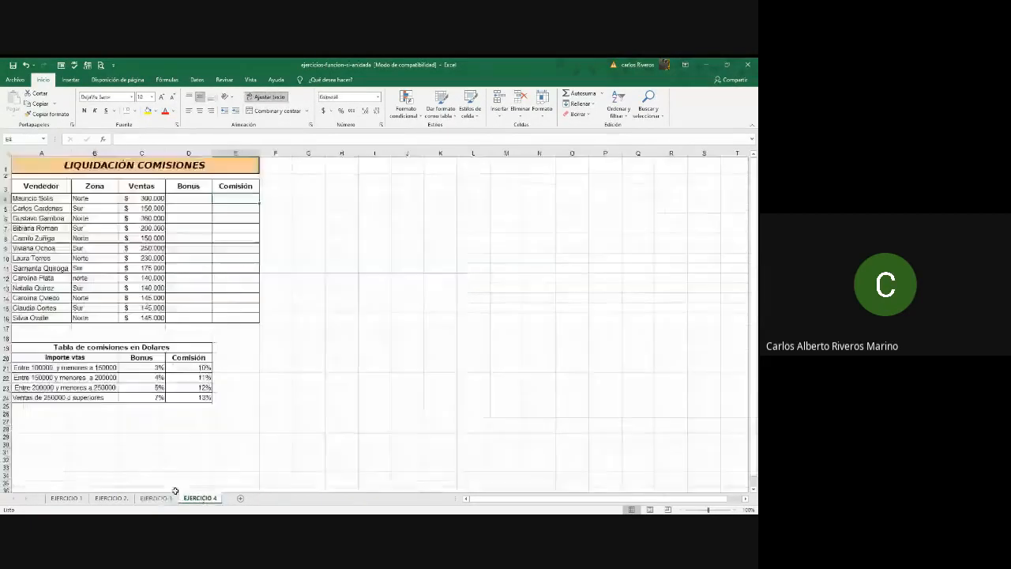
left_click(162, 498)
left_click(198, 498)
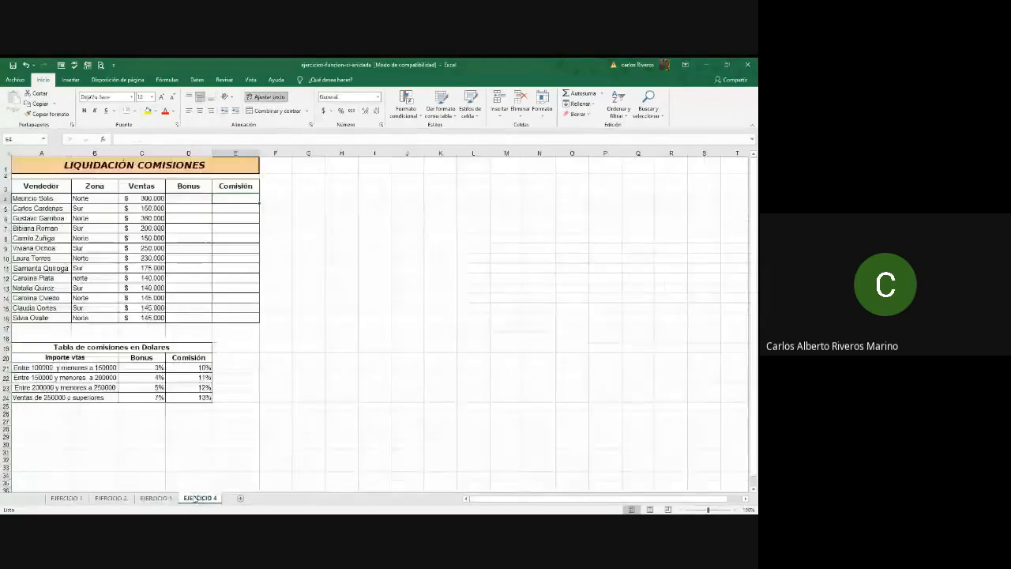
left_click(164, 497)
left_click(195, 498)
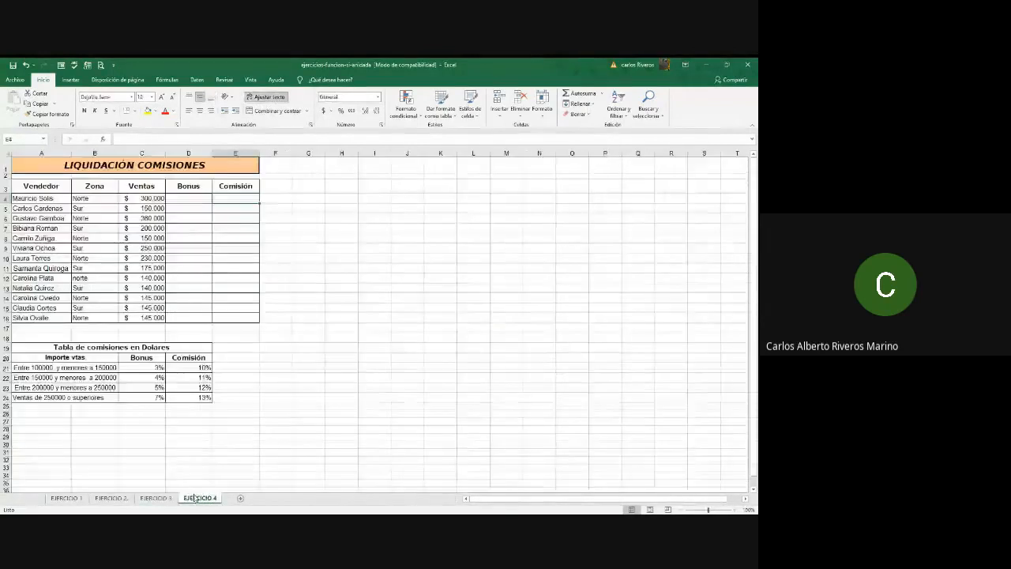
left_click(164, 498)
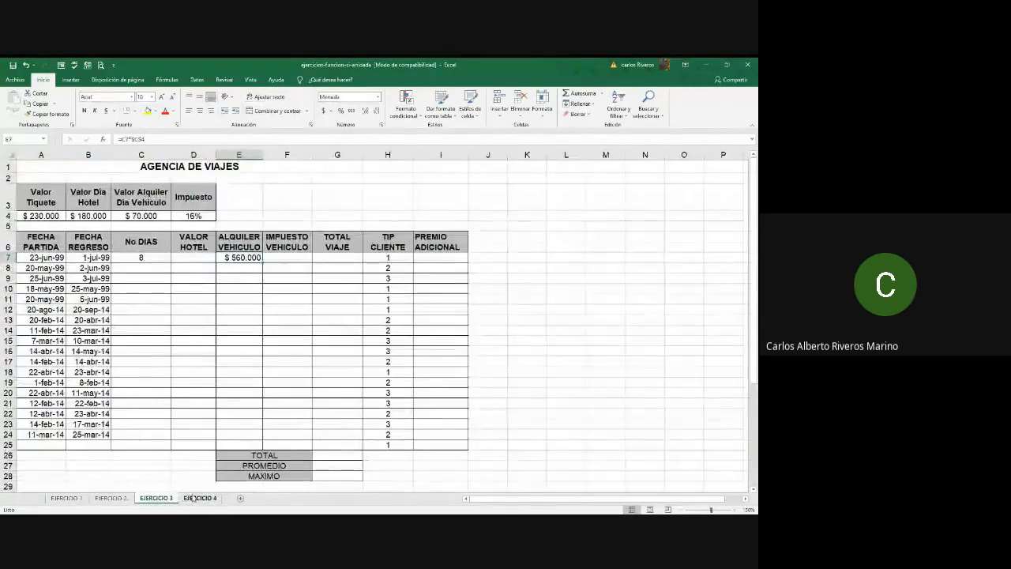
left_click(195, 498)
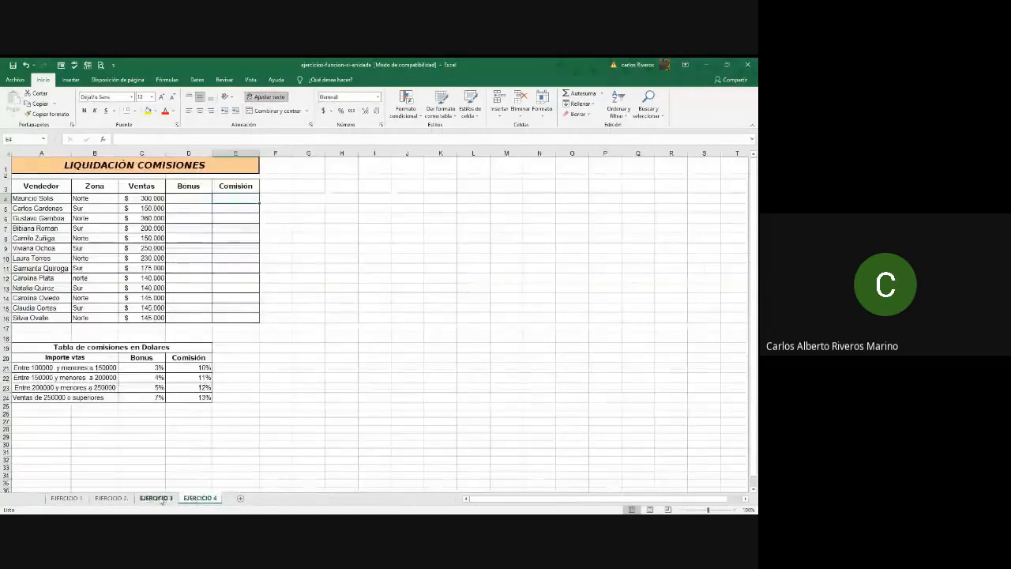
left_click(161, 498)
left_click(199, 497)
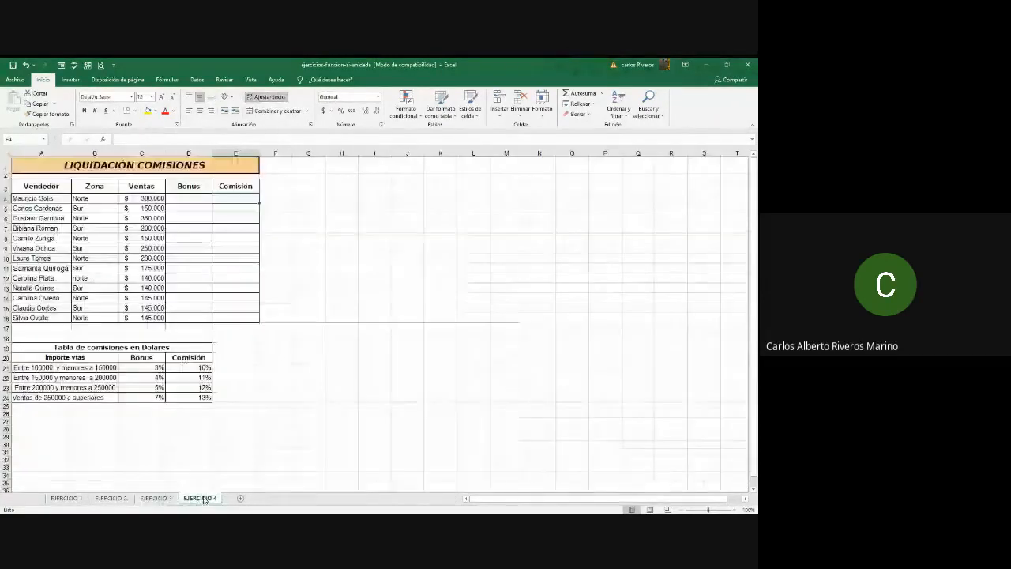
left_click(157, 497)
left_click(197, 498)
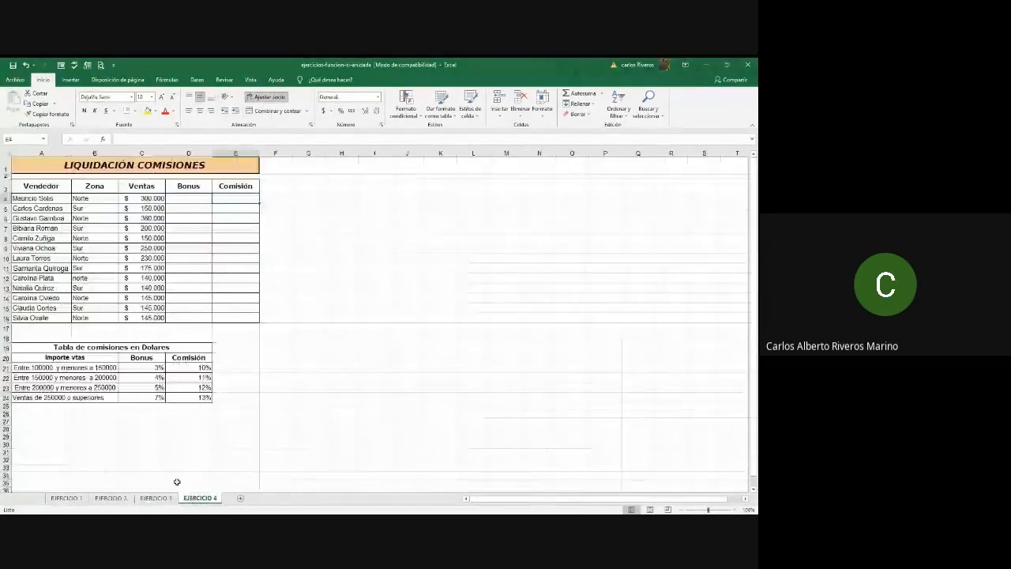
Examine the Ventas, Bonus and Comisión cells of the first vendor row, C4 to E4, in EJERCICIO 4.
left_click(154, 198)
left_click(189, 198)
left_click(230, 196)
left_click(153, 191)
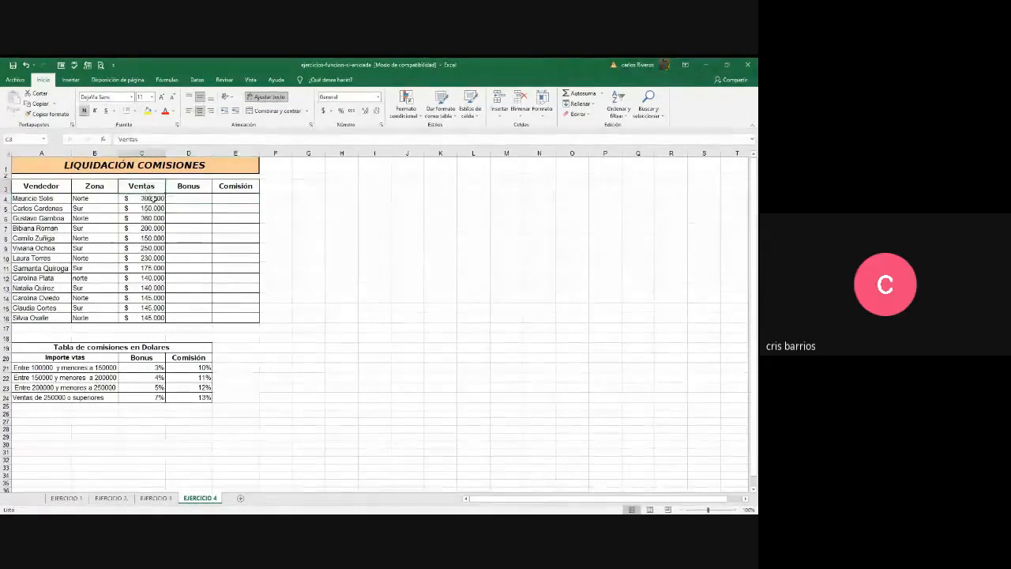
left_click(138, 198)
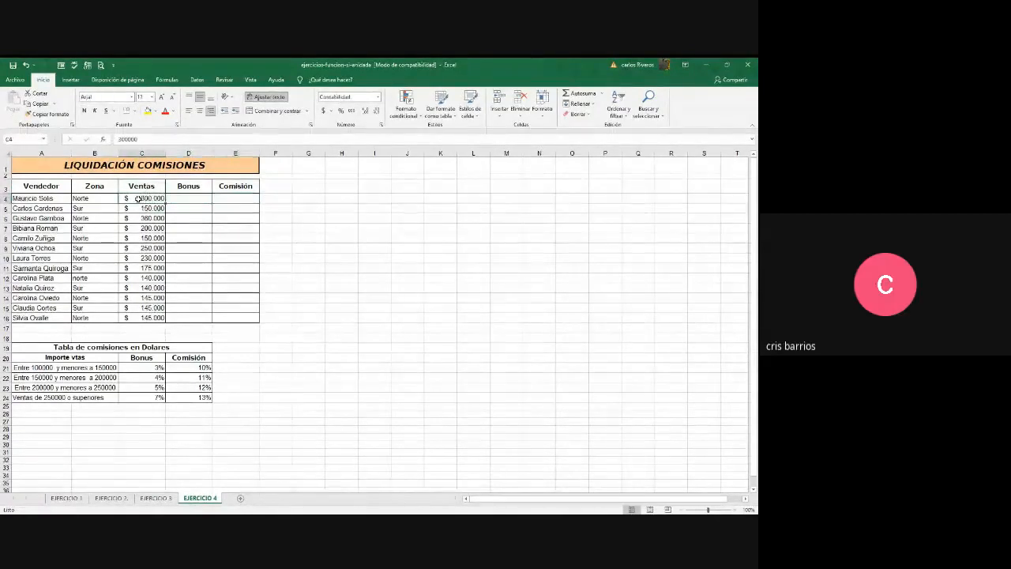
left_click(233, 196)
left_click(189, 197)
left_click(149, 196)
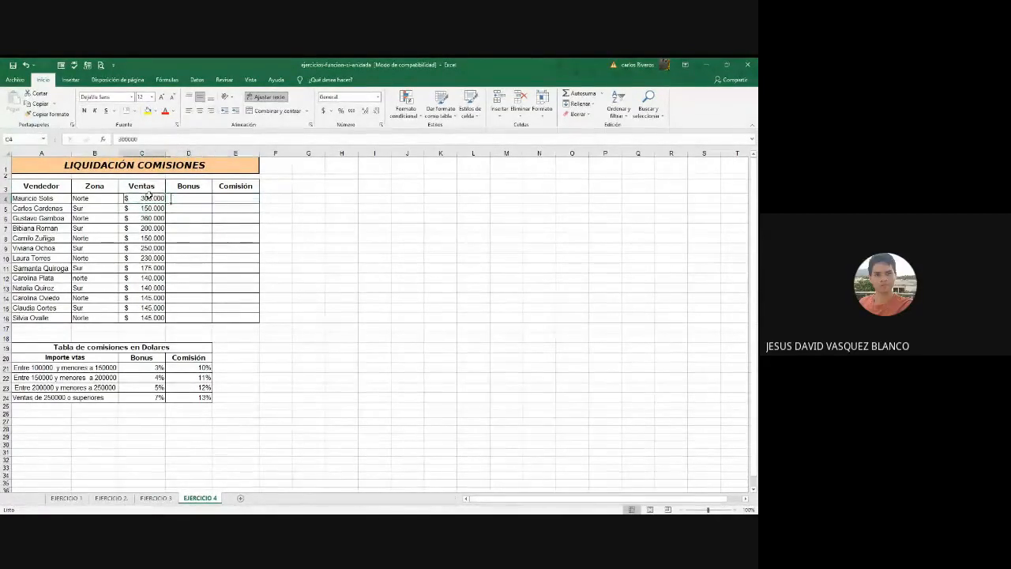
left_click(191, 197)
left_click(234, 198)
left_click(194, 198)
left_click(143, 196)
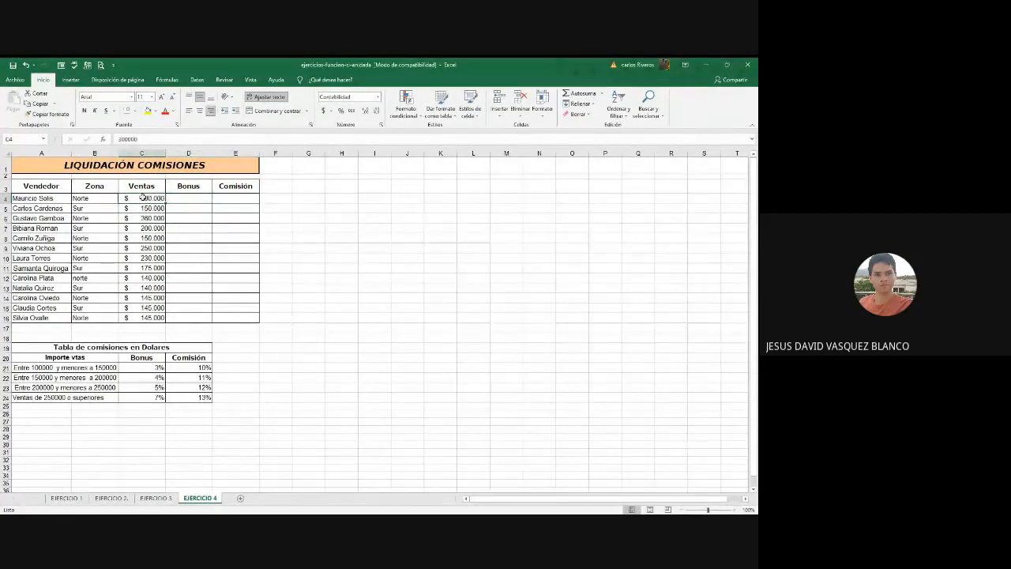
left_click(192, 197)
left_click(240, 198)
left_click(194, 197)
left_click(154, 197)
left_click(201, 197)
left_click(231, 197)
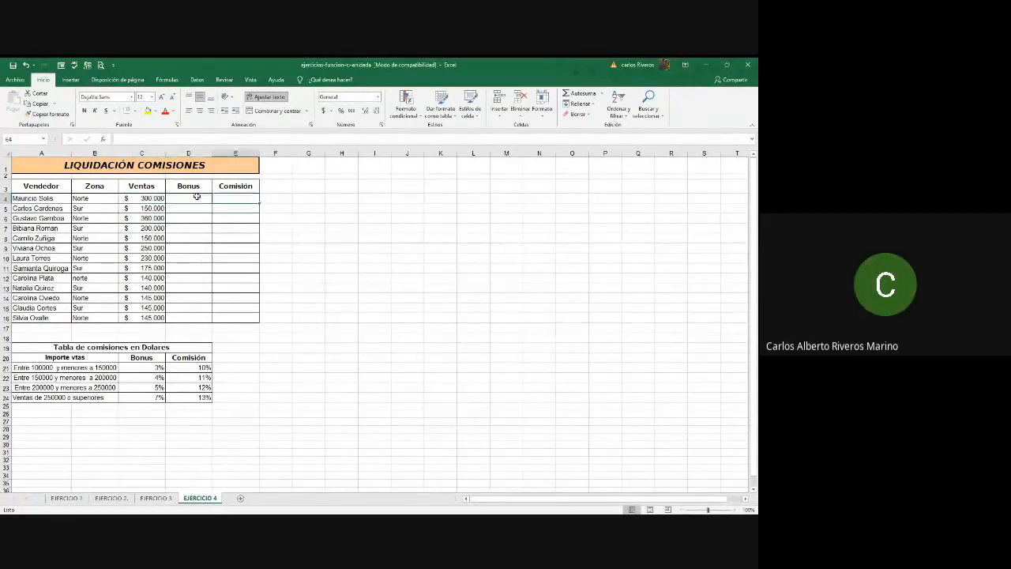
left_click(196, 197)
left_click(154, 198)
left_click(195, 197)
left_click(229, 198)
left_click(198, 196)
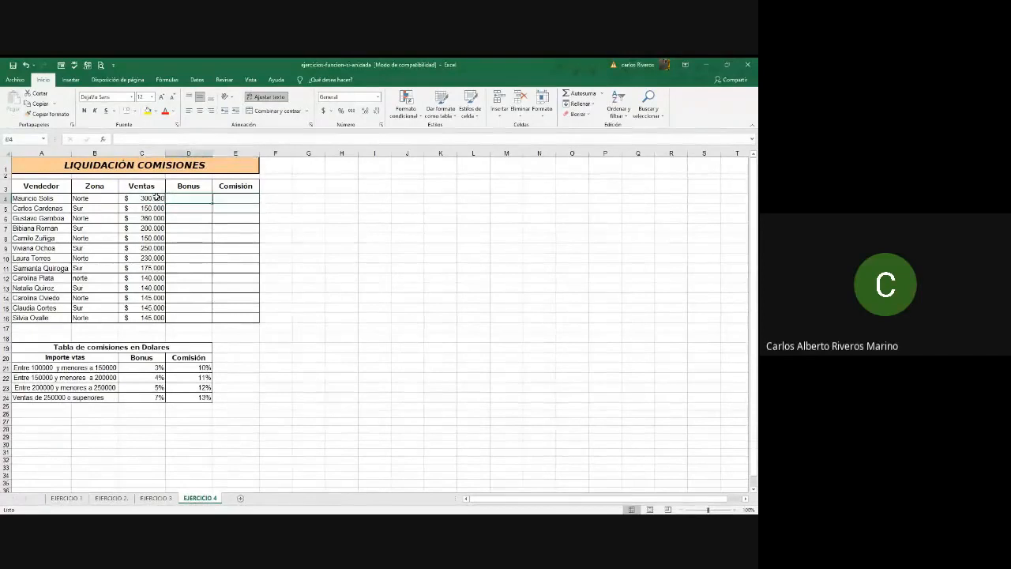
left_click(156, 197)
left_click(198, 196)
left_click(240, 196)
left_click(195, 197)
left_click(151, 197)
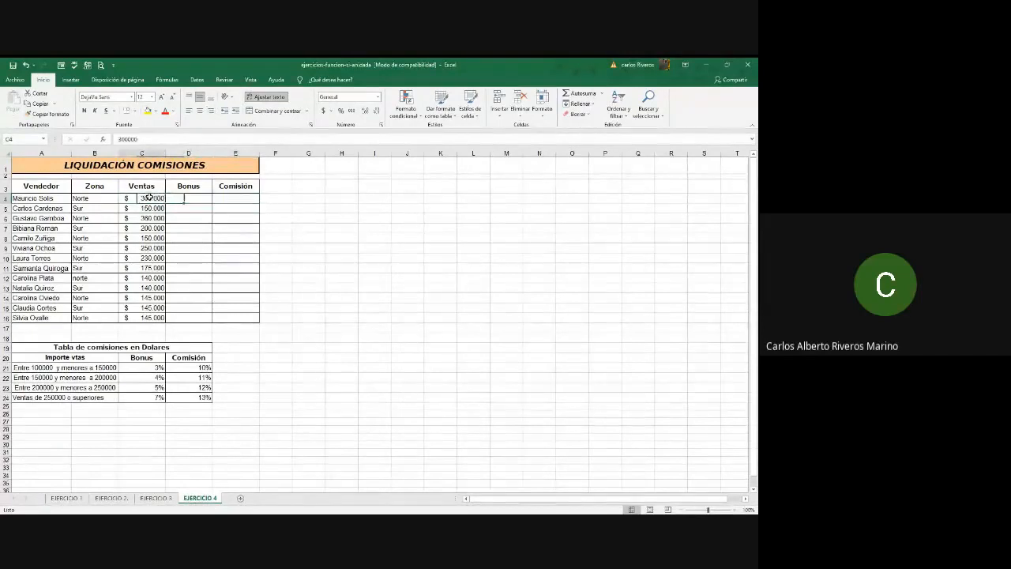
left_click(195, 197)
left_click(233, 197)
left_click(196, 197)
left_click(153, 197)
left_click(196, 196)
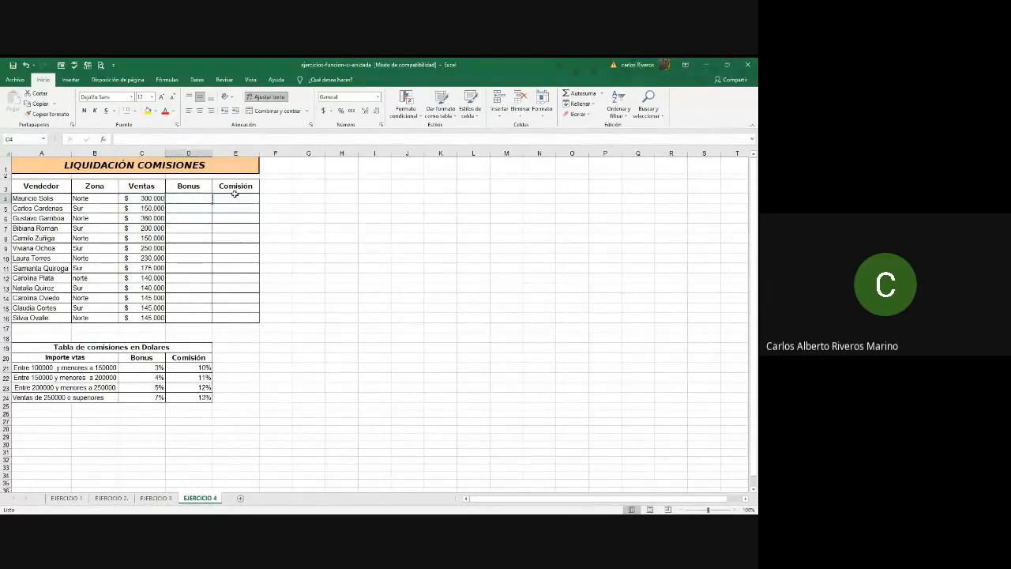
left_click(235, 193)
left_click(194, 197)
left_click(146, 197)
left_click(197, 197)
left_click(234, 197)
left_click(202, 197)
left_click(137, 197)
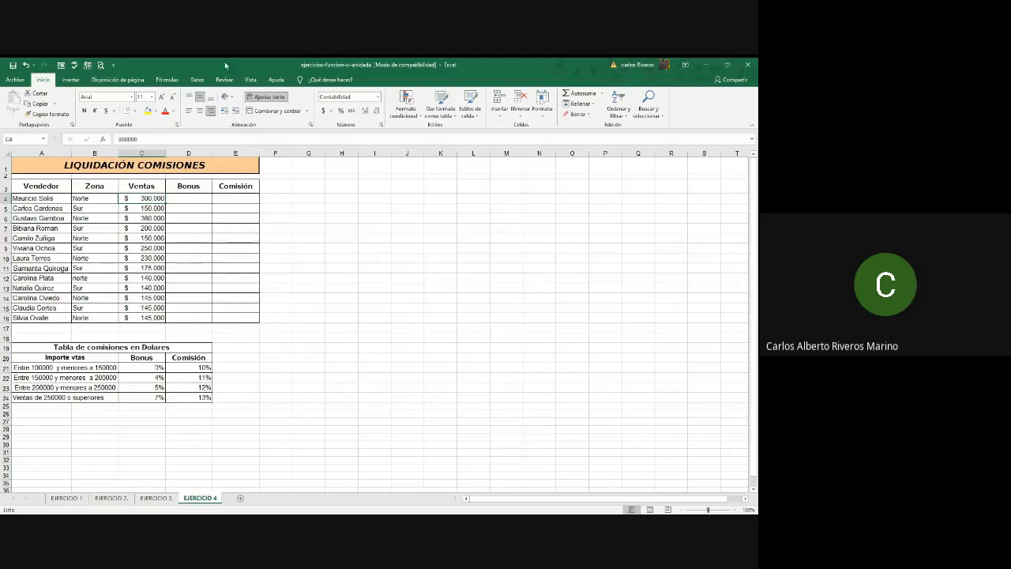
left_click(188, 197)
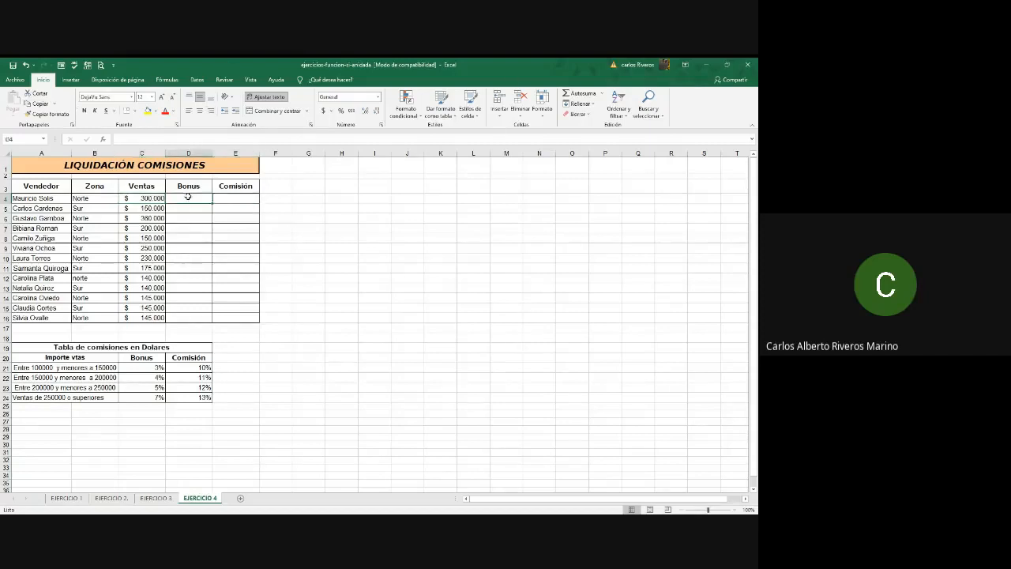
left_click(233, 197)
left_click(200, 196)
left_click(236, 197)
left_click(188, 197)
left_click(226, 198)
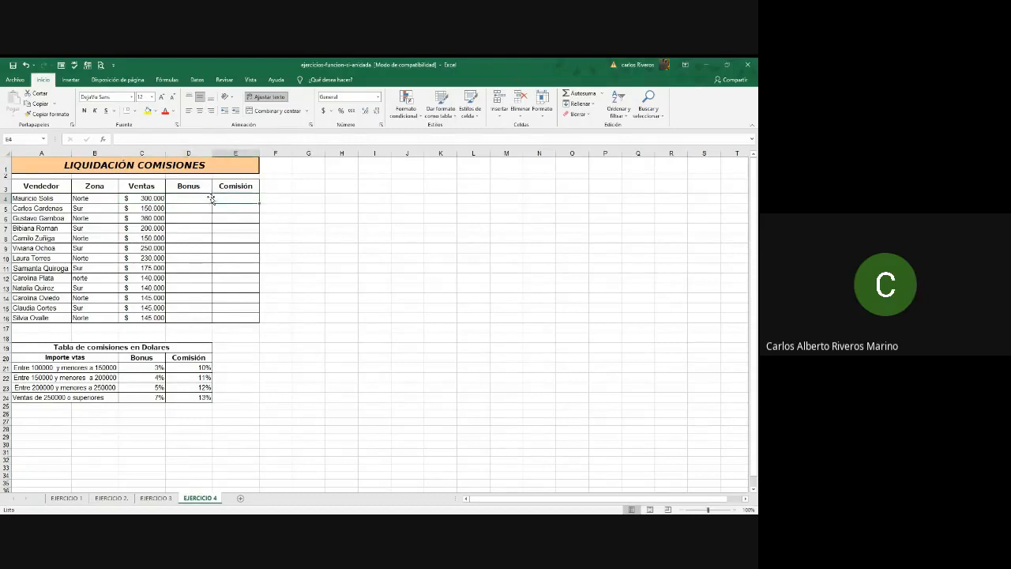
Compare the EJERCICIO 3 and EJERCICIO 4 sheets and return to the travel agency table in EJERCICIO 3.
left_click(164, 499)
left_click(192, 500)
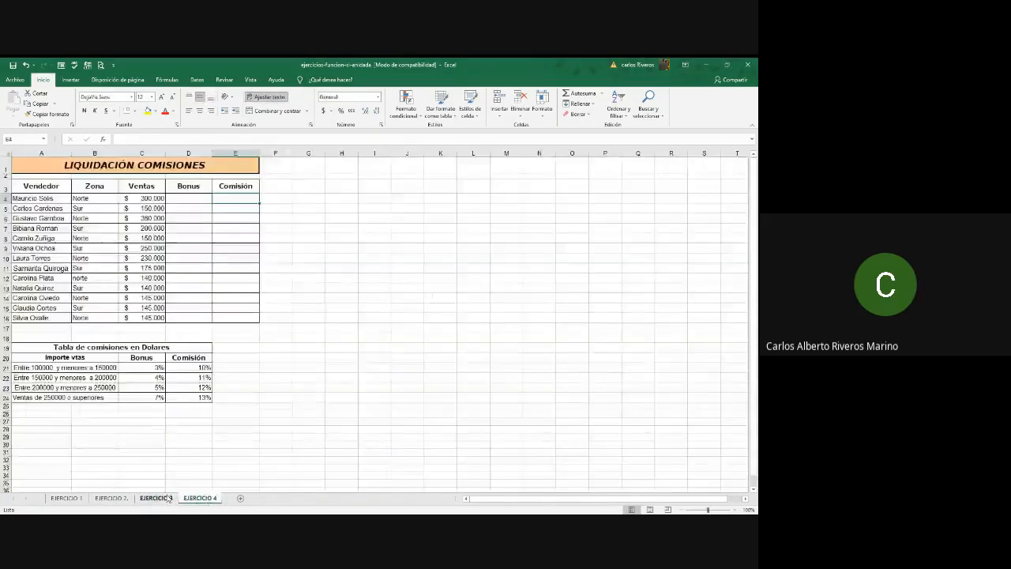
left_click(166, 499)
left_click(197, 498)
left_click(169, 499)
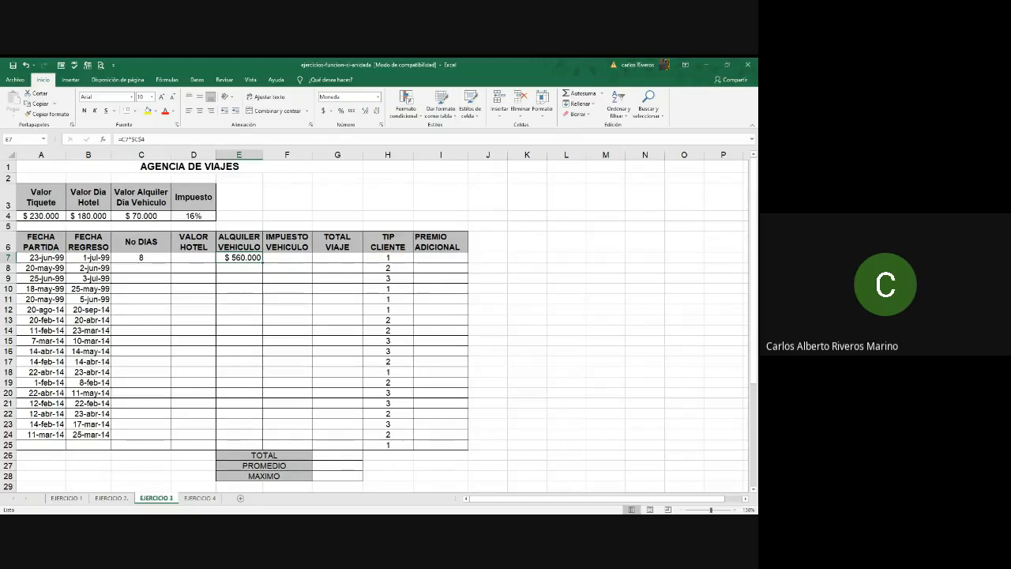
key("alt+Tab")
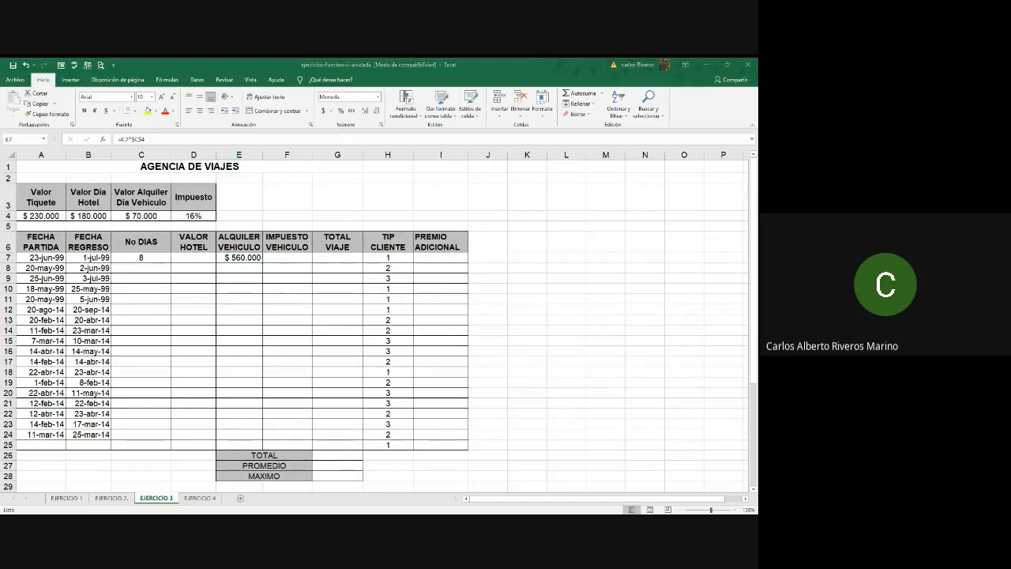